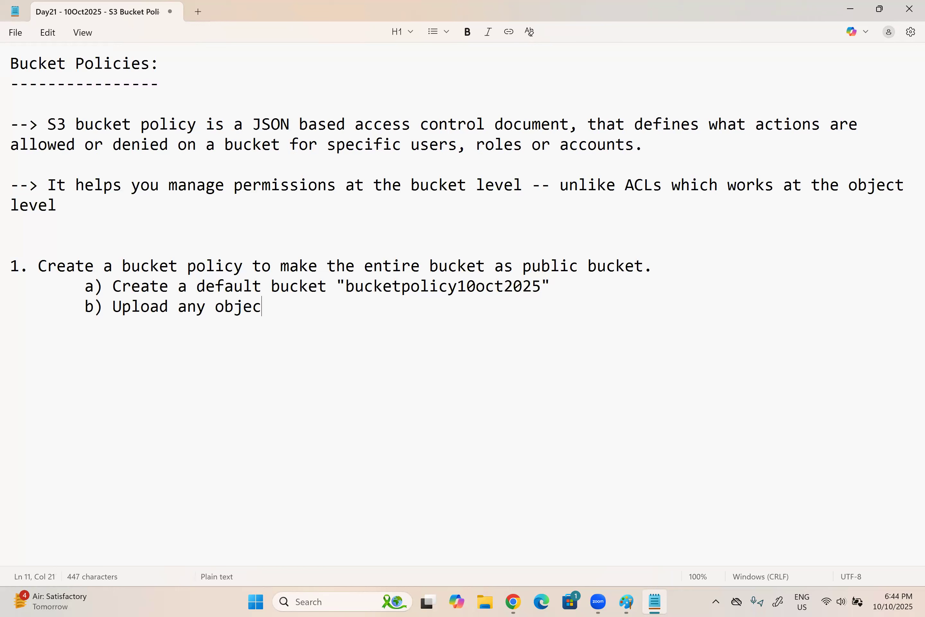
Complete item b) in the notes to read "Upload any object and observe that the objects are private by default".
{"action": "type", "text": "erve that the b"}
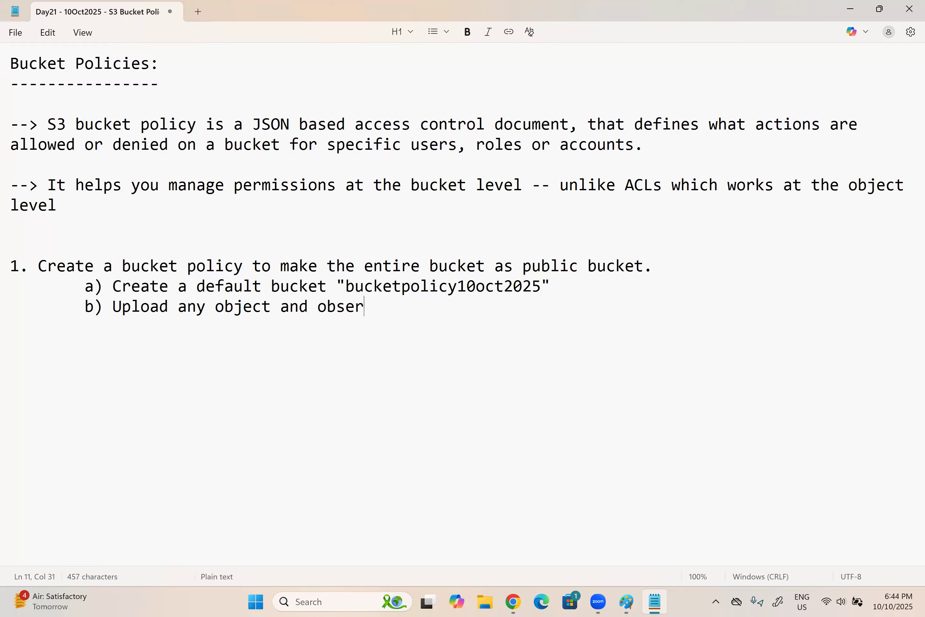
{"action": "key", "text": "BackSpace"}
{"action": "key", "text": "BackSpace"}
{"action": "key", "text": "BackSpace"}
{"action": "key", "text": "BackSpace"}
{"action": "key", "text": "BackSpace"}
{"action": "type", "text": "the objects are private by default"}
{"action": "key", "text": "Return"}
Add item "c) Create a bucket policy to make the bucket as public bucket" to the list.
{"action": "type", "text": "c) "}
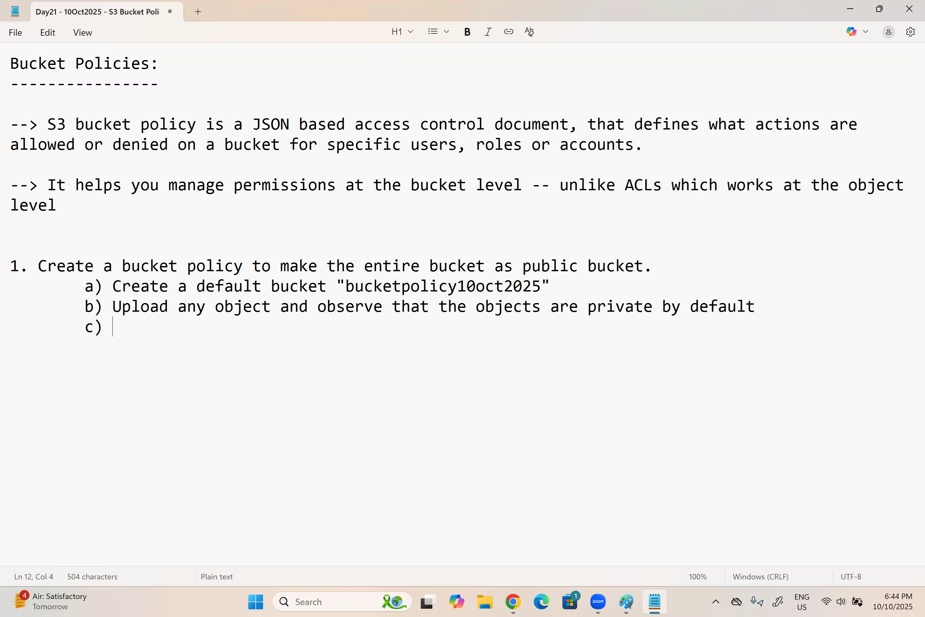
{"action": "type", "text": "Create a bu"}
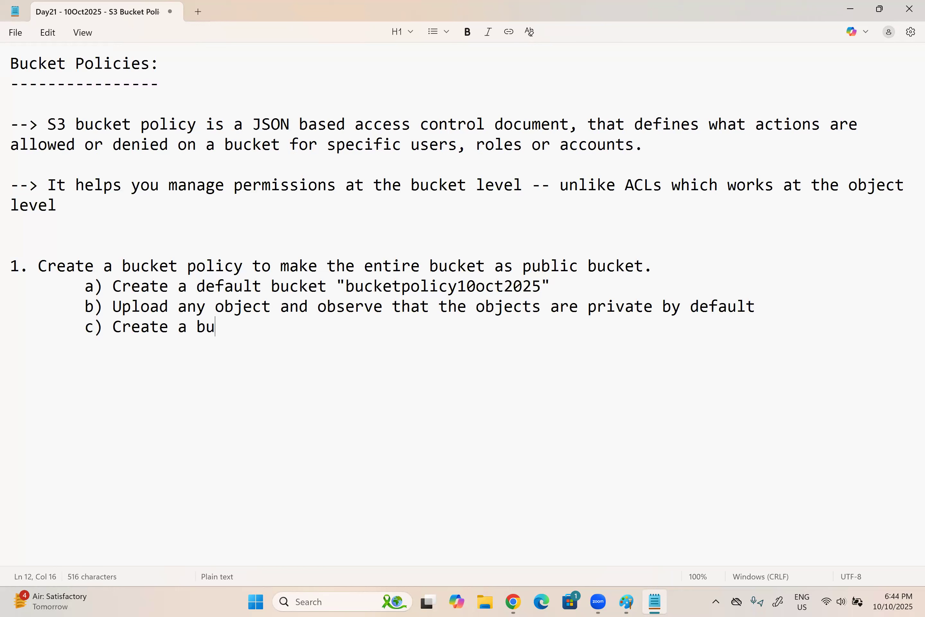
{"action": "type", "text": "cket policy to make the bucket as public bucket"}
{"action": "key", "text": "Return"}
Add item "d) Upload a new object and observe that existing and new objects are public by default.", saving the notes and correcting the spelling of "Upload".
{"action": "key", "text": "Tab"}
{"action": "type", "text": "d) U"}
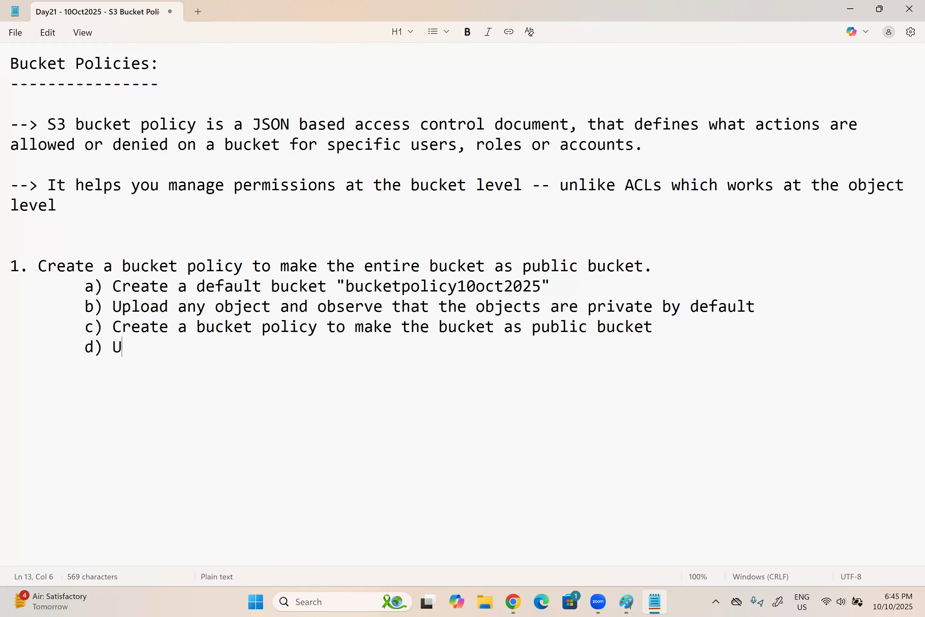
{"action": "type", "text": "plaod a new object "}
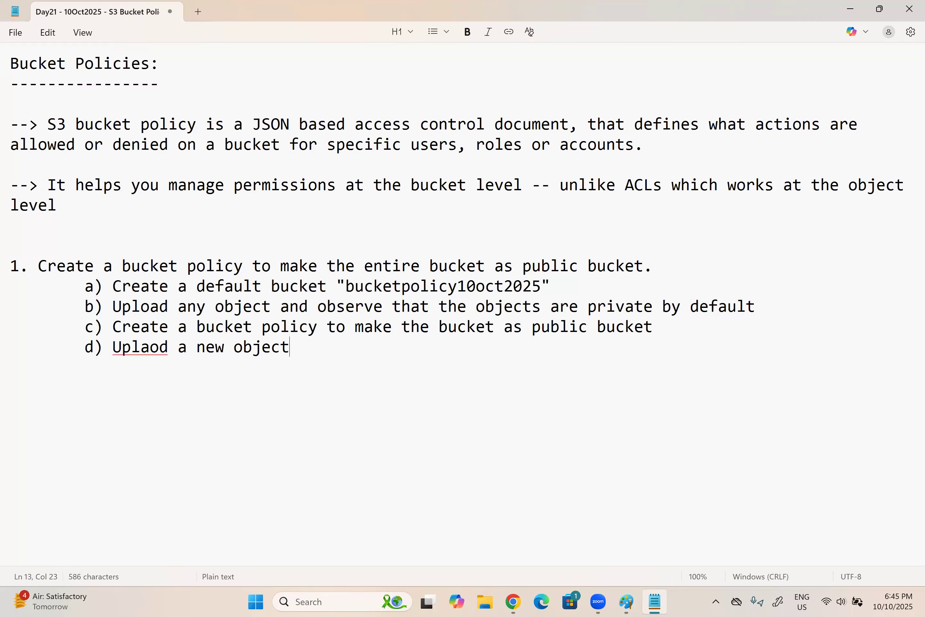
{"action": "type", "text": "and observe"}
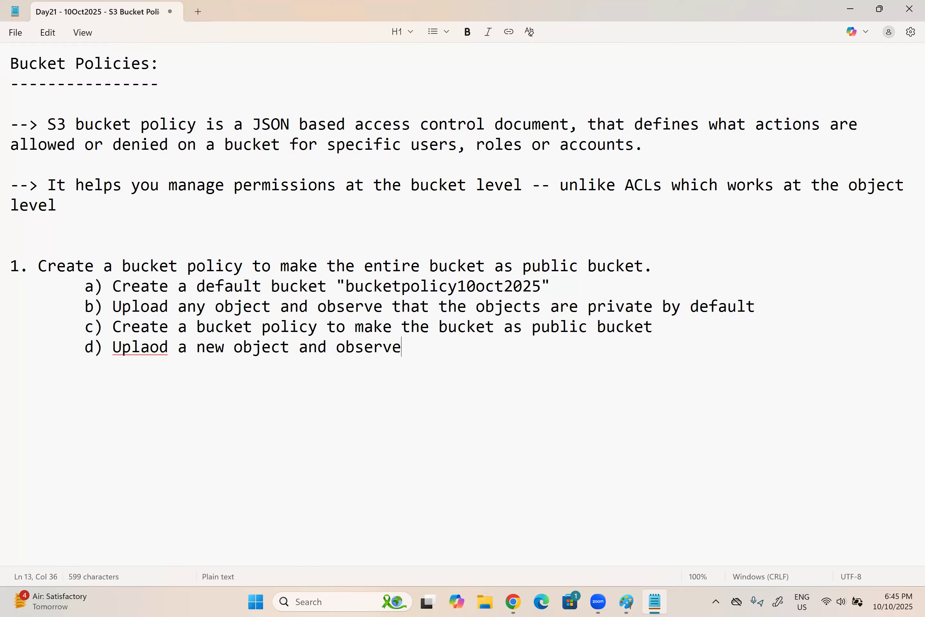
{"action": "type", "text": " that existing and new objects are public by de"}
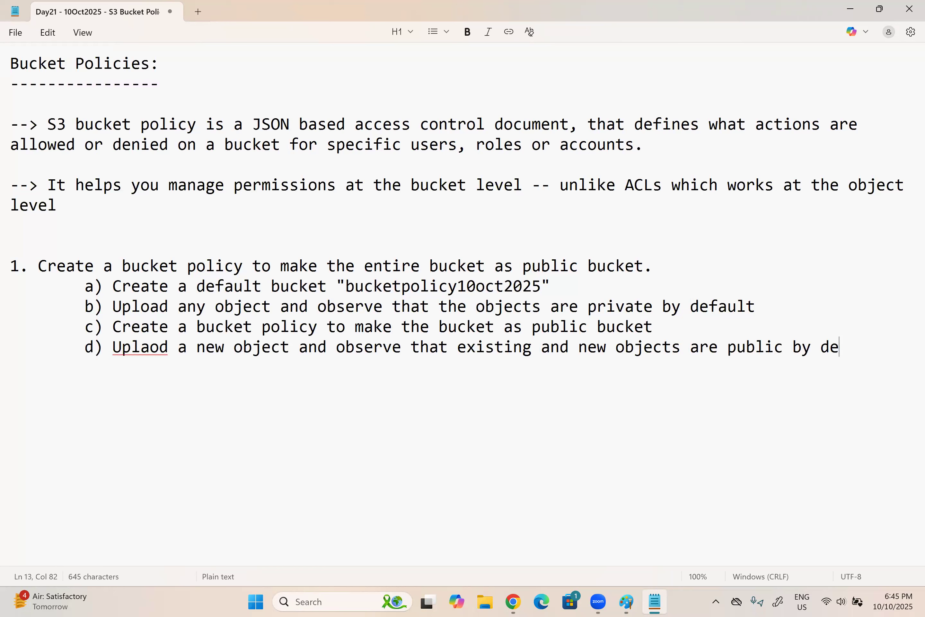
{"action": "type", "text": "fault."}
{"action": "key", "text": "Return"}
{"action": "key", "text": "Return"}
{"action": "key", "text": "Return"}
{"action": "key", "text": "Return"}
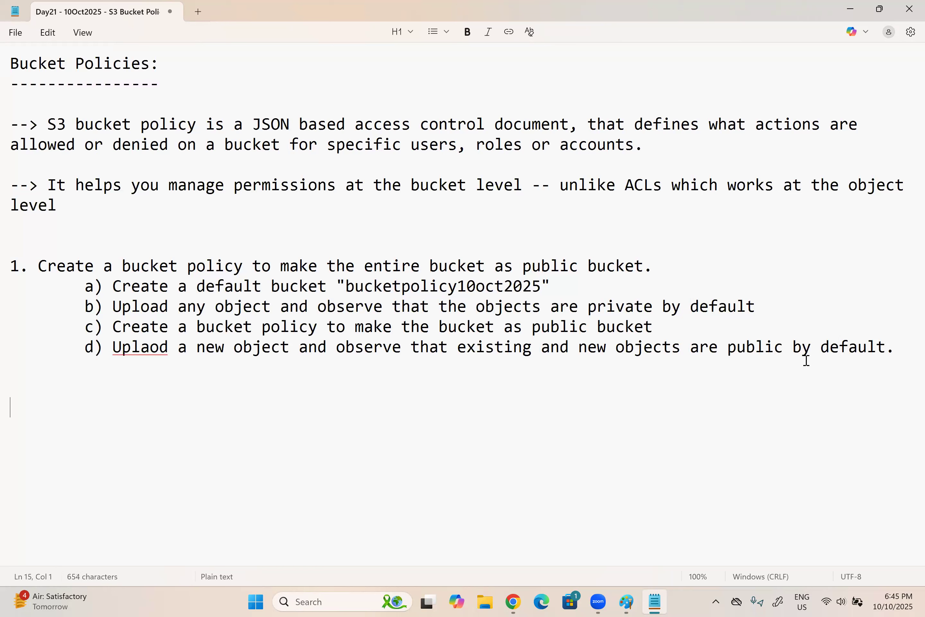
{"action": "key", "text": "ctrl+s"}
{"action": "right_click", "coordinate": [152, 350]}
{"action": "left_click", "coordinate": [175, 364]}
Write the lines "ACl enable" and "Disable "Block all Public Access"" below the lettered list.
{"action": "left_click", "coordinate": [12, 406]}
{"action": "type", "text": "ACl enabk"}
{"action": "type", "text": "e"}
{"action": "key", "text": "BackSpace"}
{"action": "key", "text": "BackSpace"}
{"action": "key", "text": "BackSpace"}
{"action": "type", "text": "ble"}
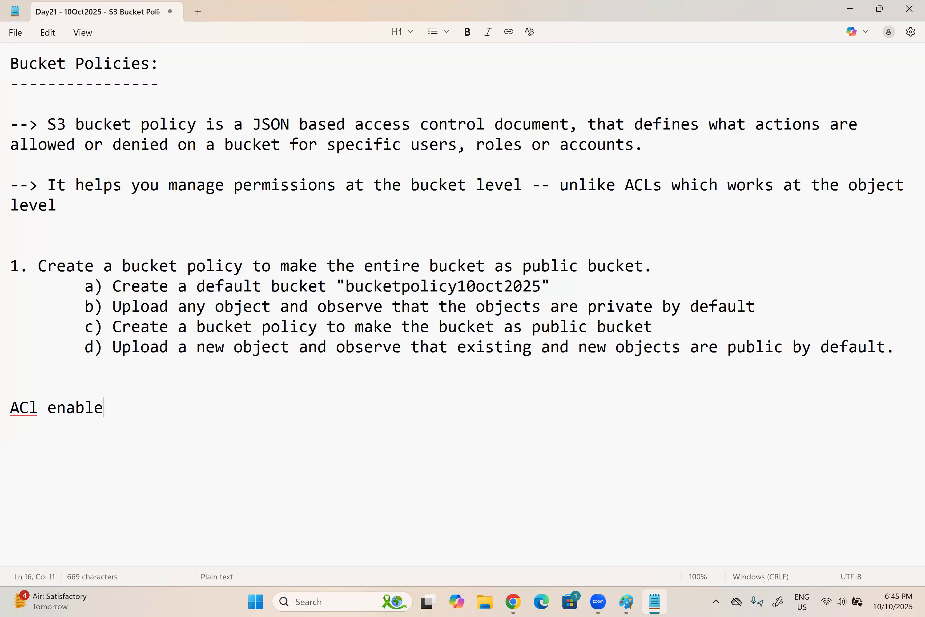
{"action": "key", "text": "Return"}
{"action": "key", "text": "Return"}
{"action": "type", "text": "Disable \"Blc"}
{"action": "key", "text": "BackSpace"}
{"action": "type", "text": "ock a"}
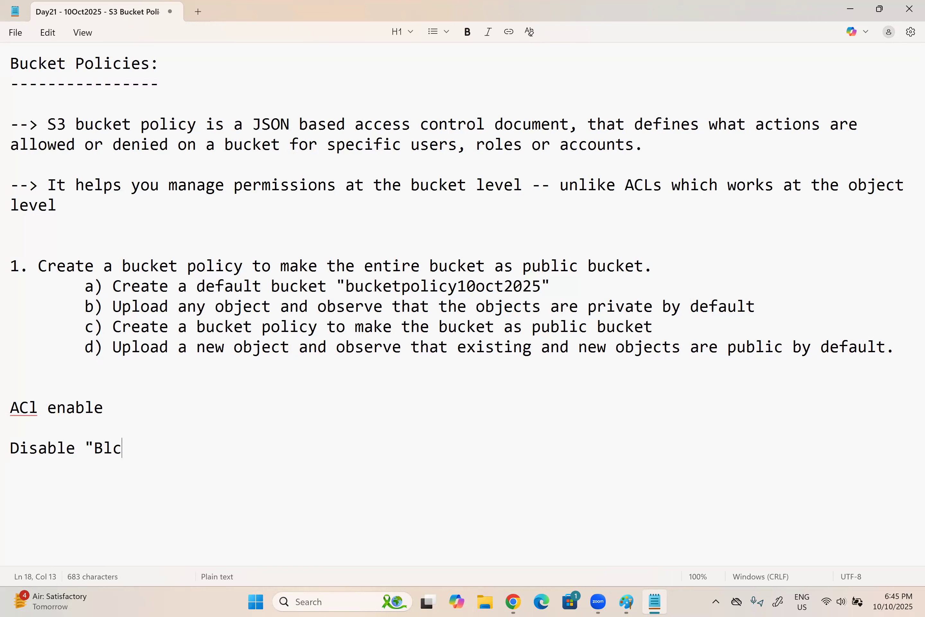
{"action": "type", "text": "ll Pub"}
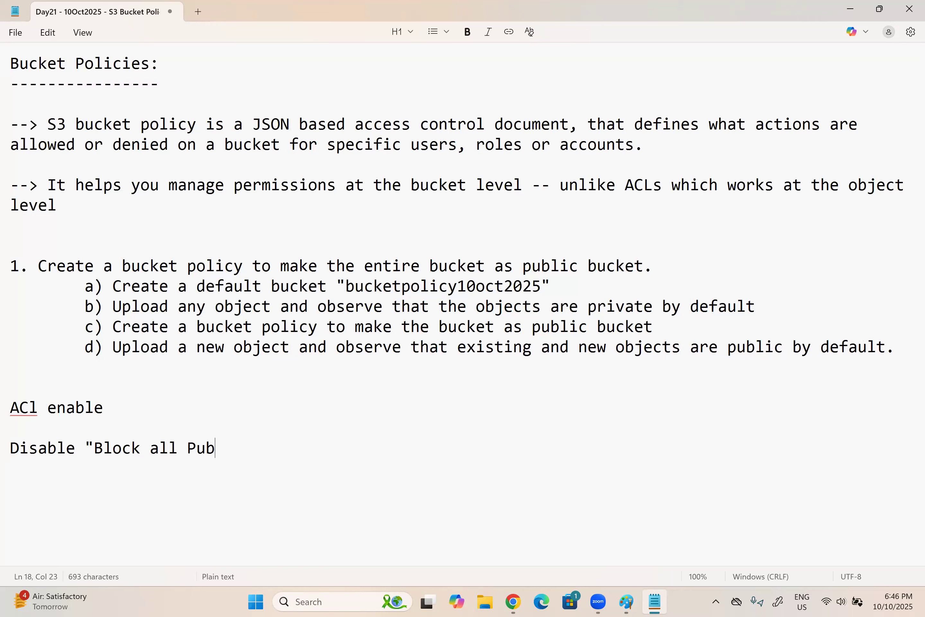
{"action": "type", "text": "lic Access\""}
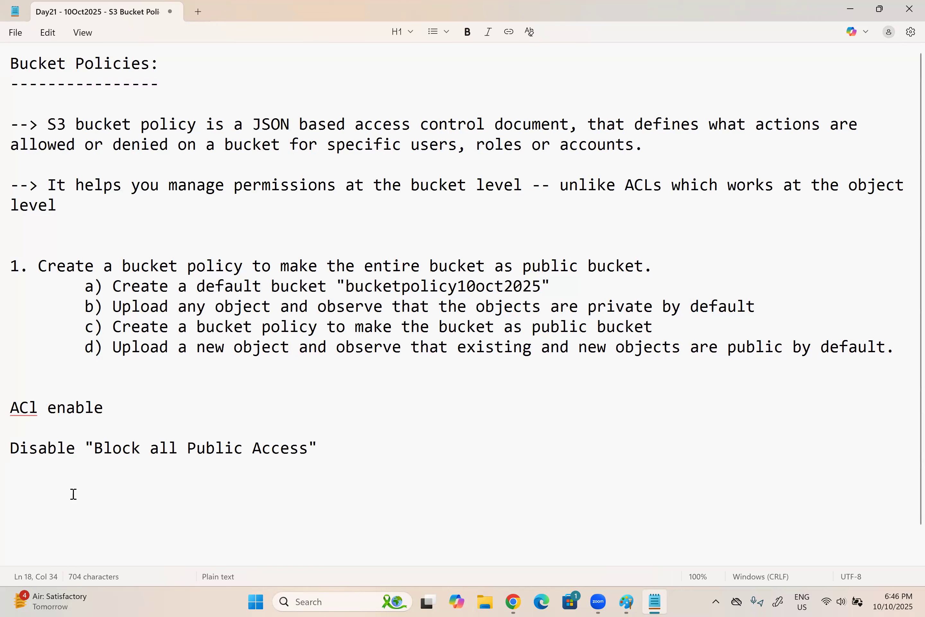
Delete the "ACl enable" line and its line break from below the list.
{"action": "triple_click", "coordinate": [16, 407]}
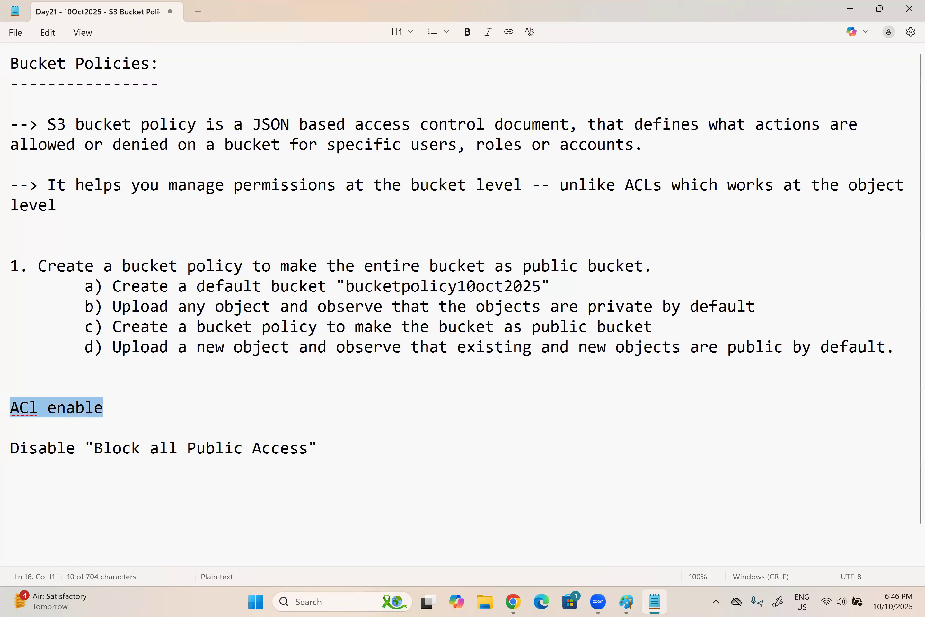
{"action": "key", "text": "BackSpace"}
{"action": "key", "text": "BackSpace"}
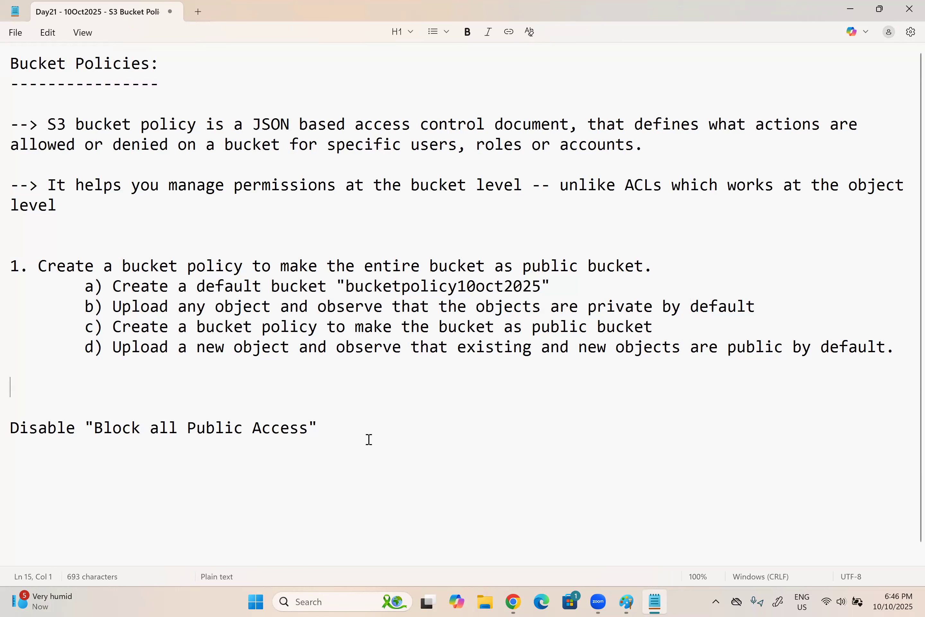
{"action": "left_click_drag", "start_coordinate": [334, 429], "coordinate": [33, 431]}
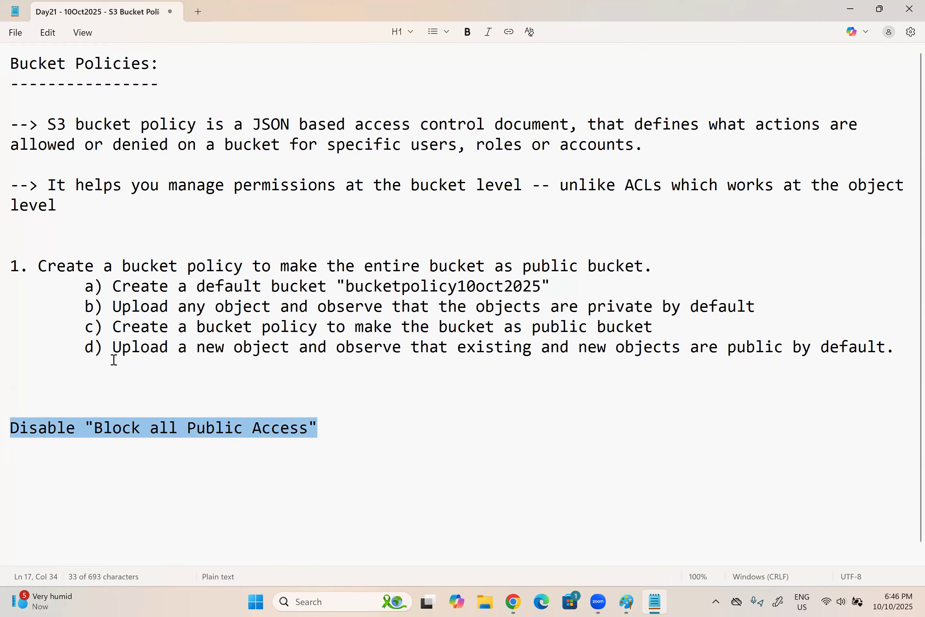
{"action": "left_click", "coordinate": [196, 329]}
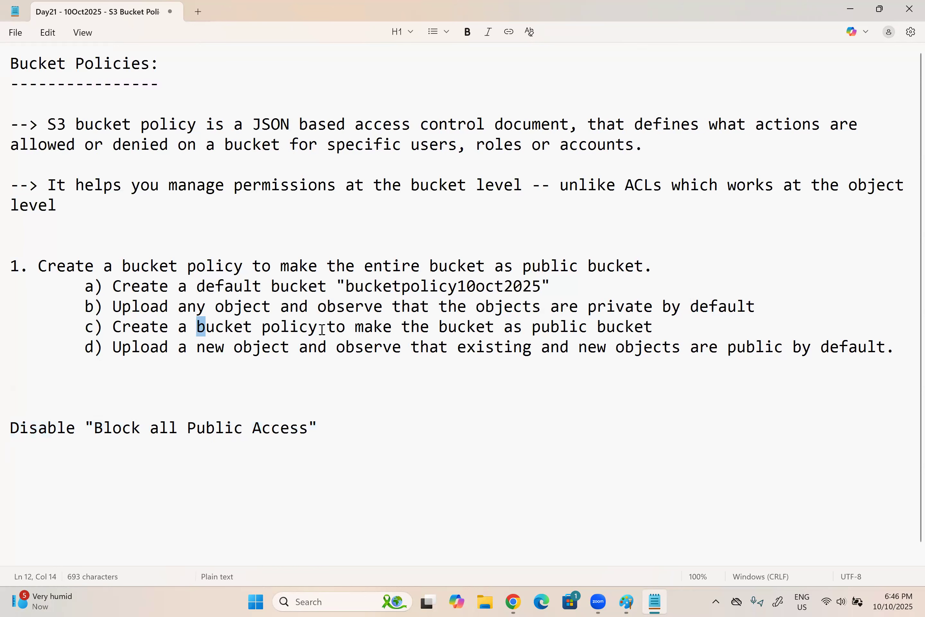
{"action": "left_click", "coordinate": [322, 329], "text": "shift"}
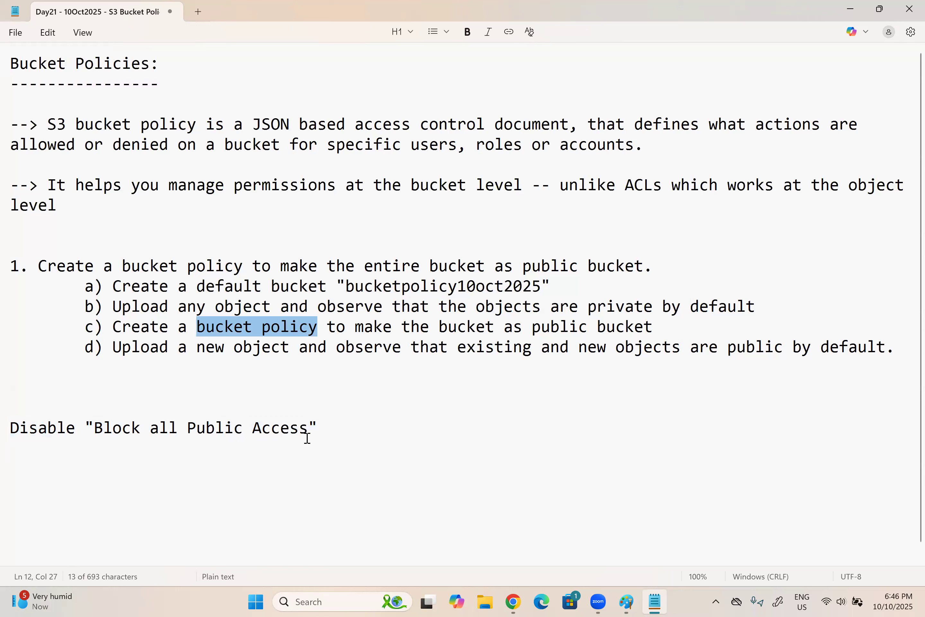
{"action": "left_click", "coordinate": [84, 430]}
{"action": "key", "text": "shift+End"}
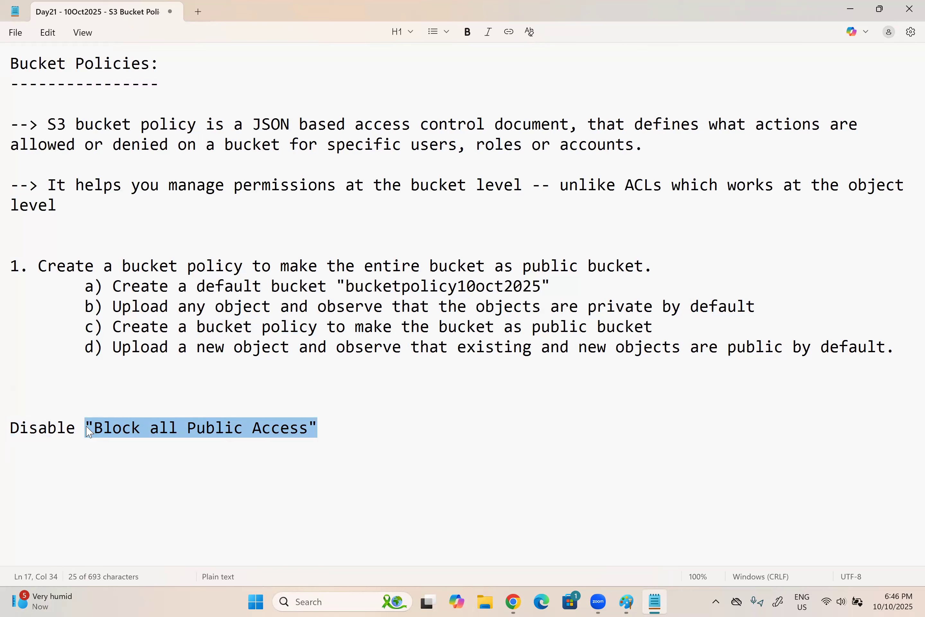
Delete the standalone "Disable "Block all Public Access"" line below the list.
{"action": "left_click", "coordinate": [337, 439]}
{"action": "left_click_drag", "start_coordinate": [7, 440], "coordinate": [16, 420]}
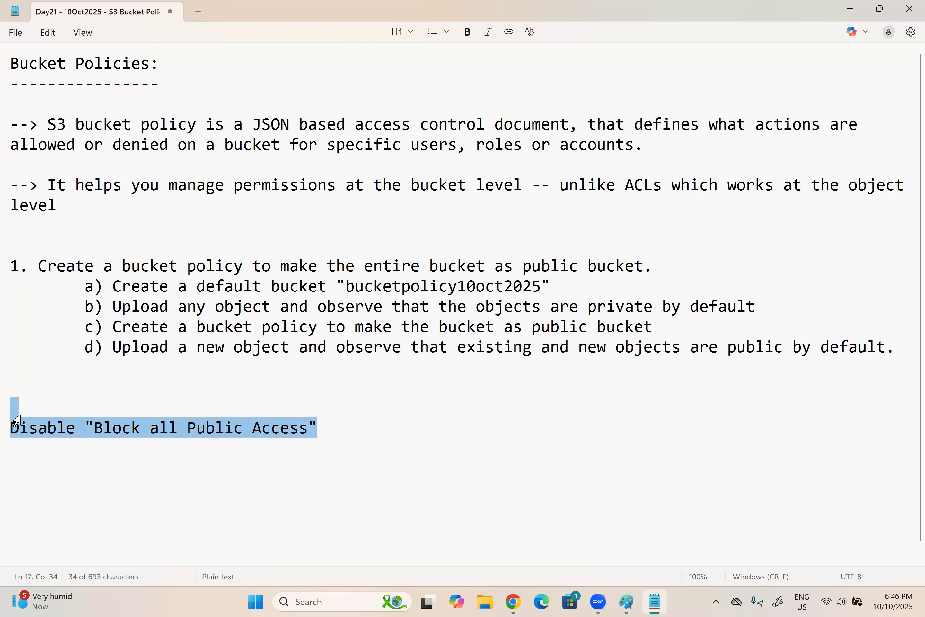
{"action": "key", "text": "BackSpace"}
Insert an indented line "- Disable "Block all Public Access" feature on the S3 bucket" under item c) and save the notes.
{"action": "left_click", "coordinate": [672, 324]}
{"action": "key", "text": "Return"}
{"action": "key", "text": "Tab"}
{"action": "key", "text": "Tab"}
{"action": "type", "text": "- "}
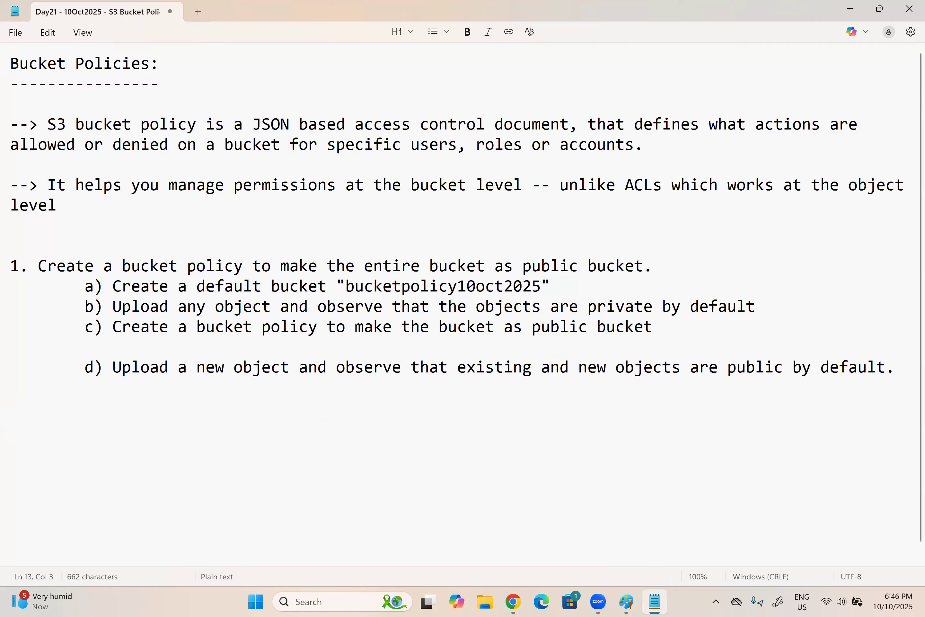
{"action": "type", "text": "Disable \""}
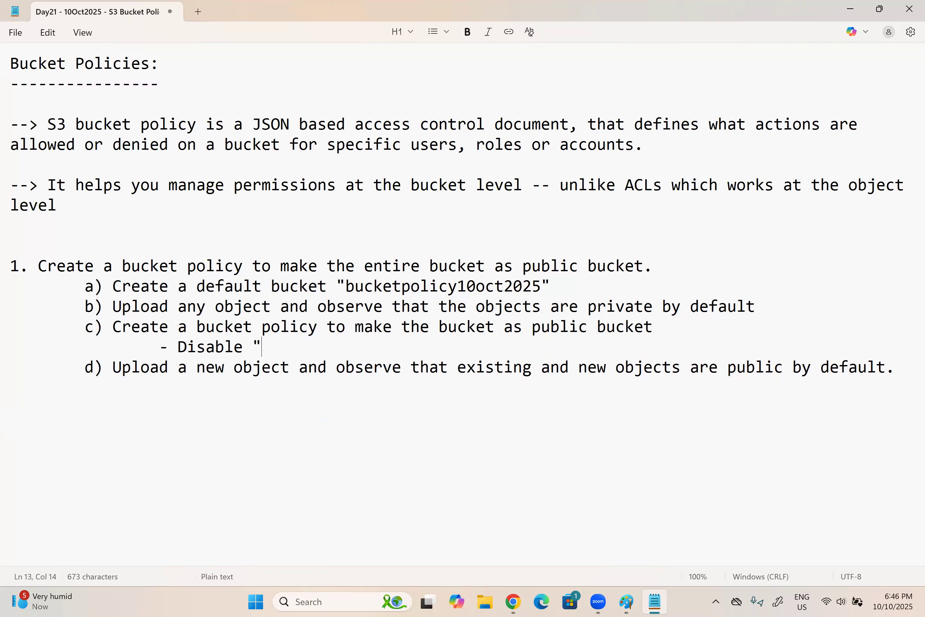
{"action": "type", "text": "Block al P"}
{"action": "key", "text": "BackSpace"}
{"action": "key", "text": "BackSpace"}
{"action": "type", "text": "l Public Access\" feature on the S3 "}
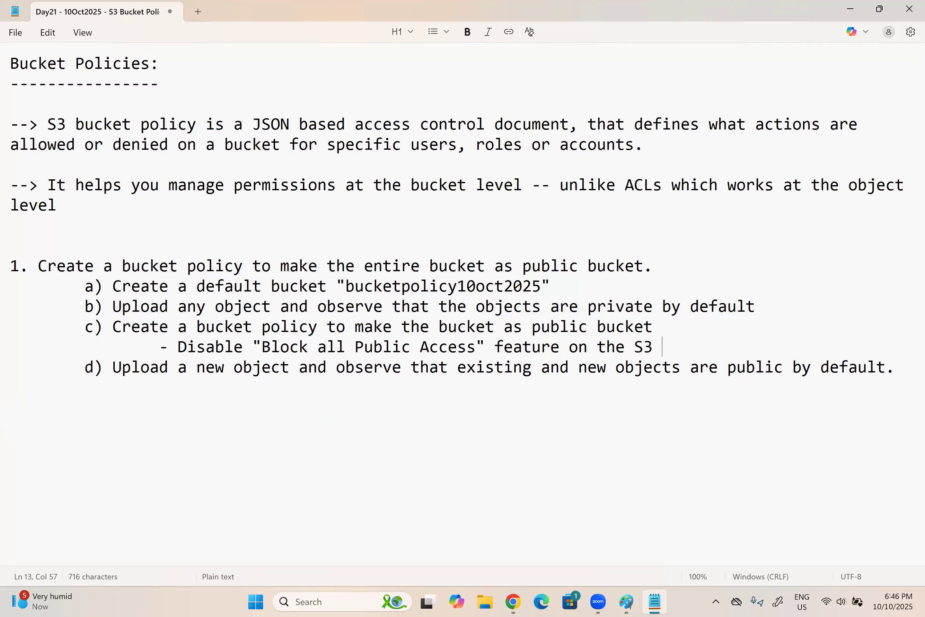
{"action": "type", "text": "bucket"}
{"action": "key", "text": "ctrl+s"}
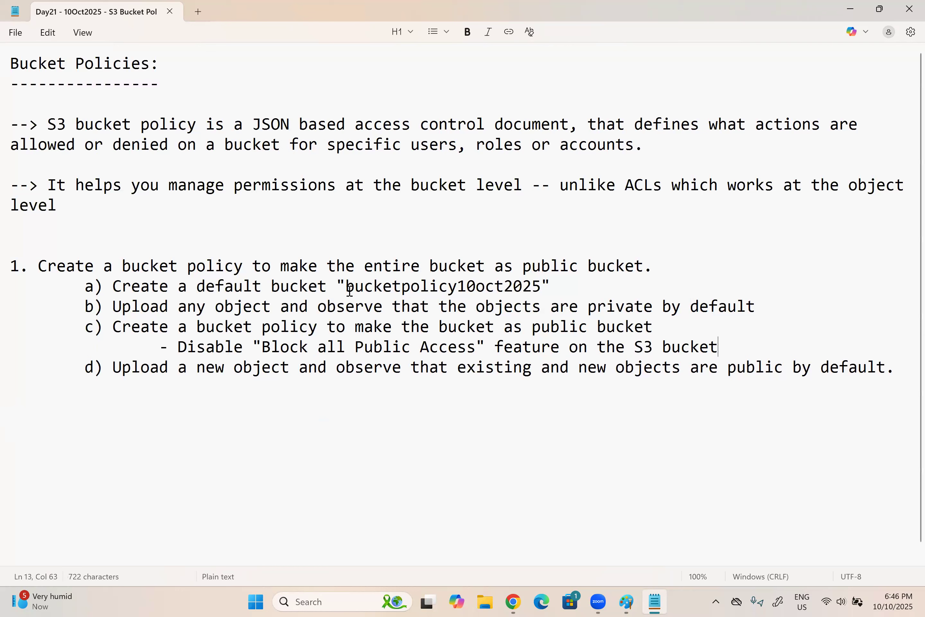
Copy the bucket name bucketpolicy10oct2025 from the notes and open the S3 general purpose buckets list in Chrome.
{"action": "double_click", "coordinate": [539, 289]}
{"action": "key", "text": "ctrl+c"}
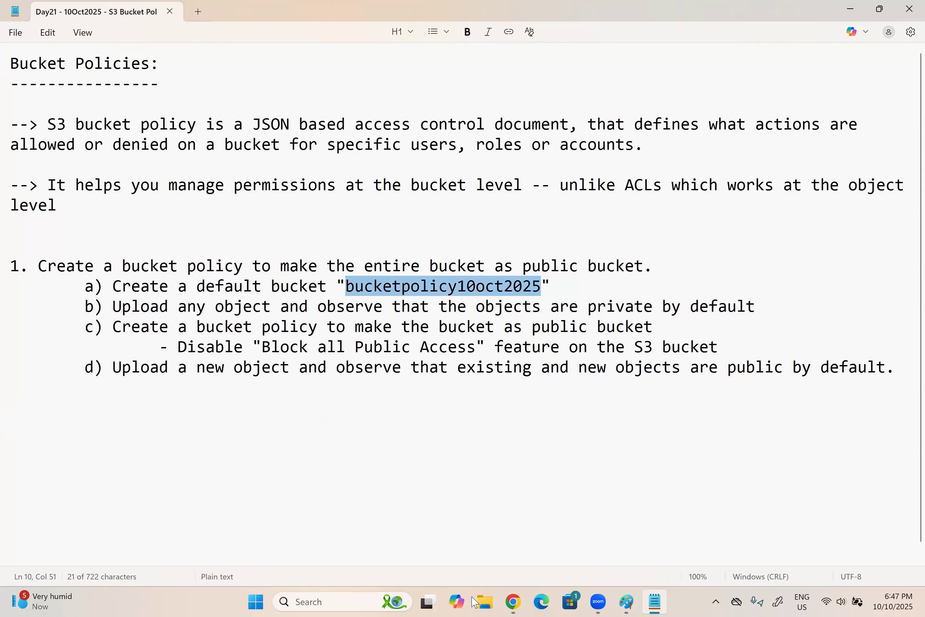
{"action": "left_click", "coordinate": [513, 602]}
{"action": "left_click", "coordinate": [542, 542]}
{"action": "left_click", "coordinate": [98, 226]}
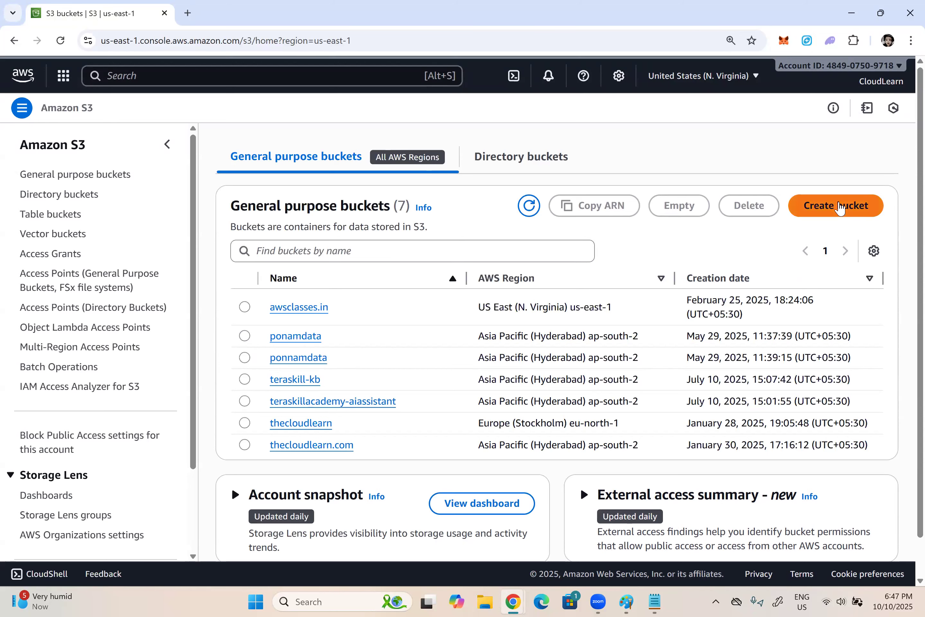
Create a general purpose bucket named bucketpolicy10oct2025, keeping ACLs disabled and all public access blocked.
{"action": "left_click", "coordinate": [840, 206]}
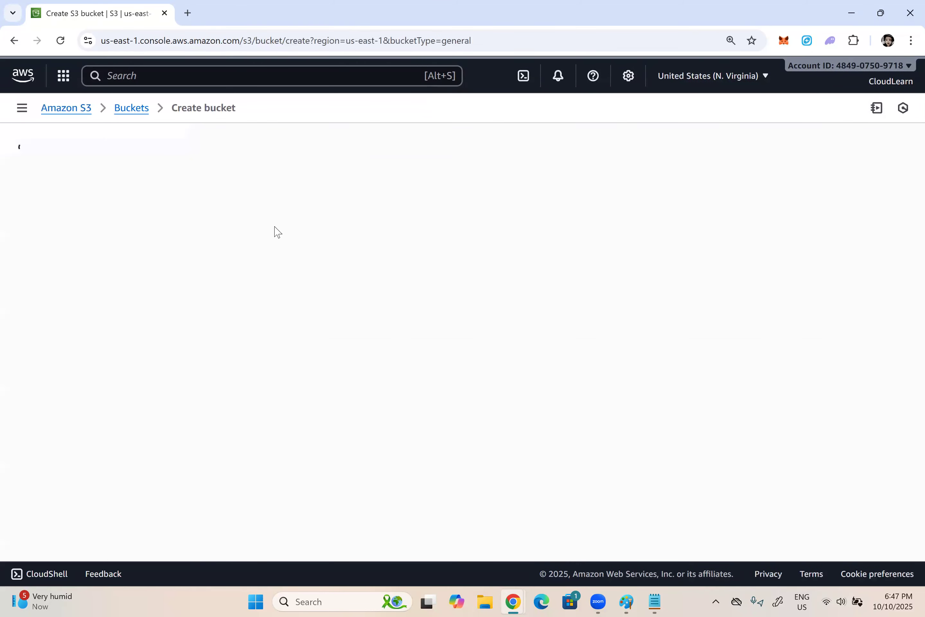
{"action": "left_click", "coordinate": [99, 384]}
{"action": "key", "text": "ctrl+v"}
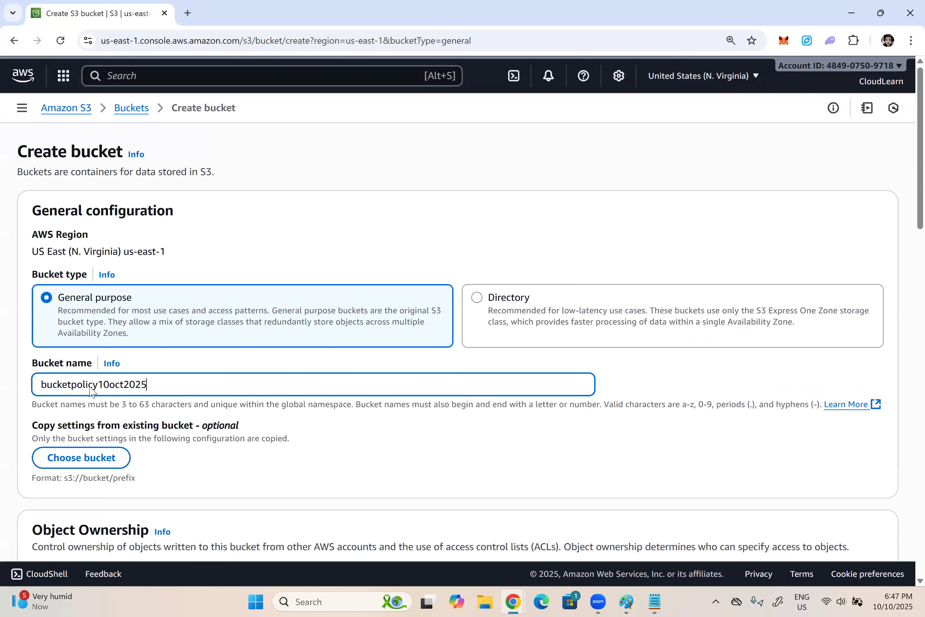
{"action": "scroll", "coordinate": [107, 377], "scroll_direction": "down", "scroll_amount": 5}
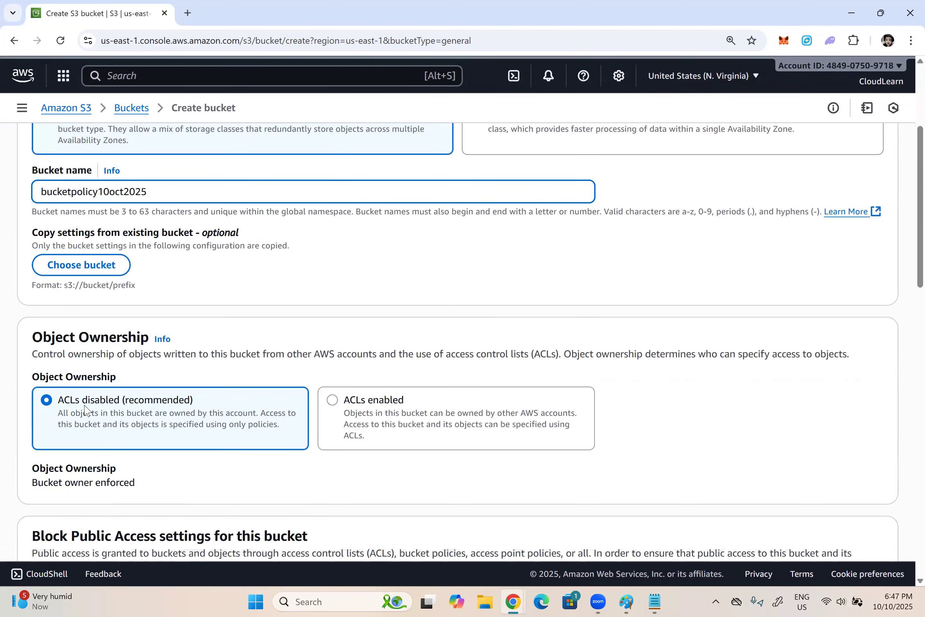
{"action": "scroll", "coordinate": [120, 334], "scroll_direction": "down", "scroll_amount": 7}
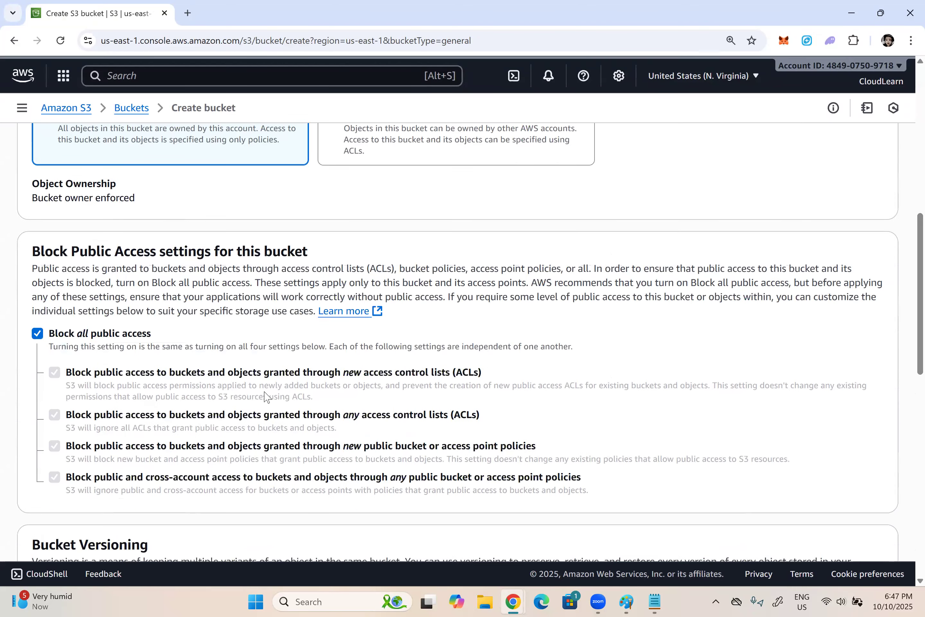
{"action": "scroll", "coordinate": [902, 542], "scroll_direction": "down", "scroll_amount": 15}
{"action": "left_click", "coordinate": [864, 525]}
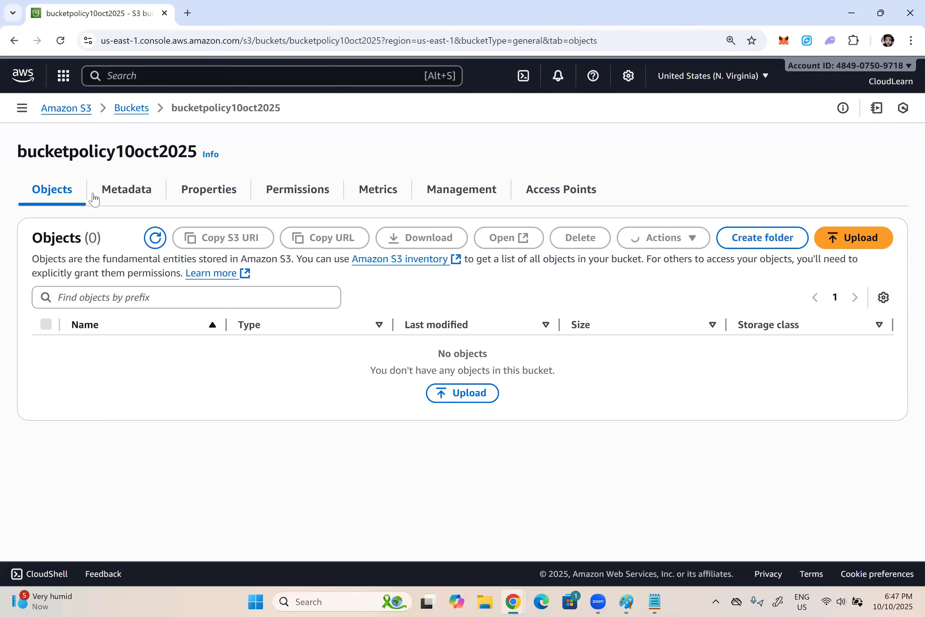
Upload Image5.jpg from the Downloads folder to bucketpolicy10oct2025 and open the uploaded object's details.
{"action": "left_click", "coordinate": [867, 246]}
{"action": "left_click", "coordinate": [771, 283]}
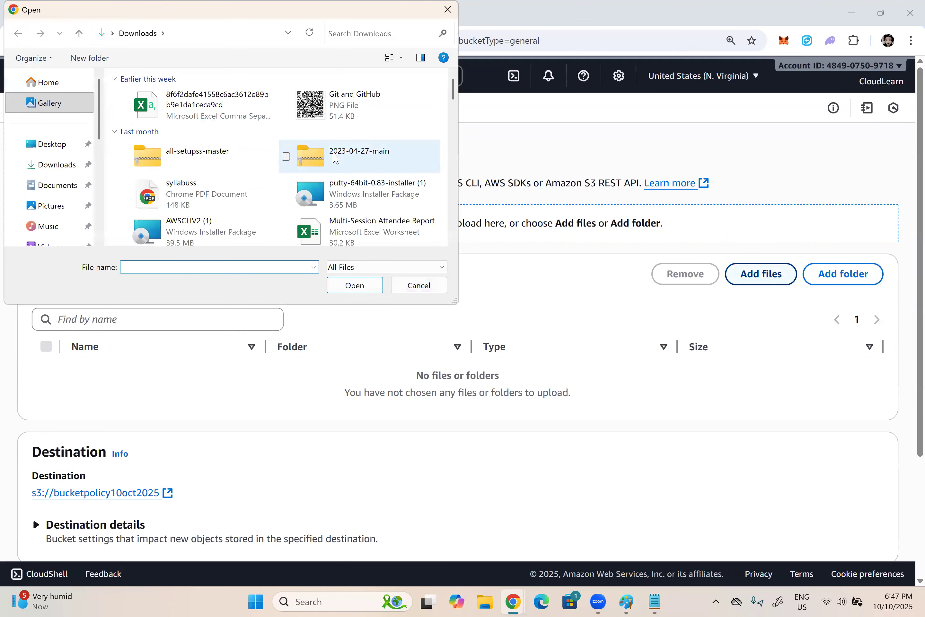
{"action": "left_click", "coordinate": [359, 153]}
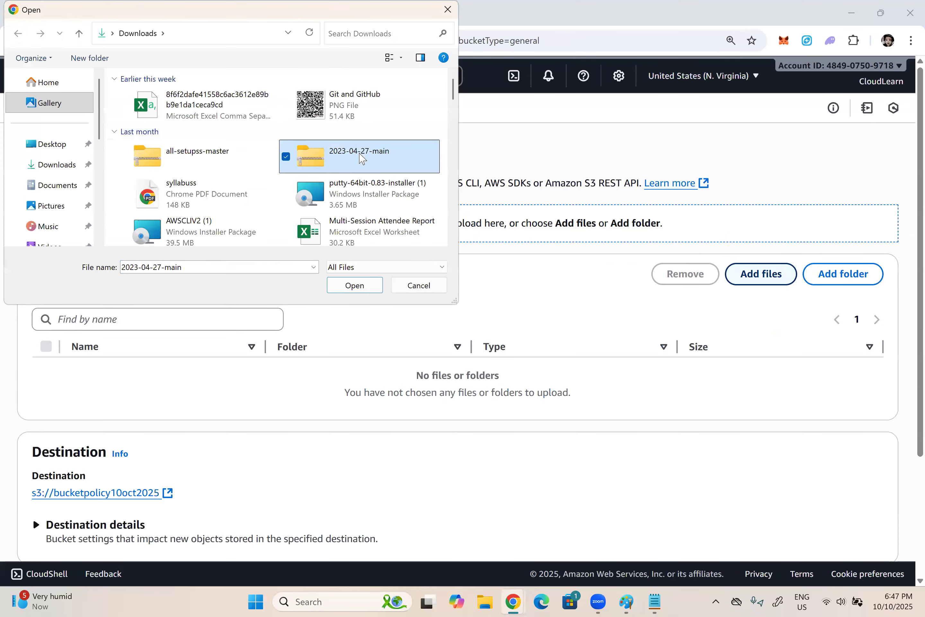
{"action": "key", "text": "i"}
{"action": "left_click", "coordinate": [338, 128]}
{"action": "left_click", "coordinate": [355, 285]}
{"action": "scroll", "coordinate": [597, 398], "scroll_direction": "down", "scroll_amount": 8}
{"action": "left_click", "coordinate": [873, 535]}
{"action": "left_click", "coordinate": [870, 196]}
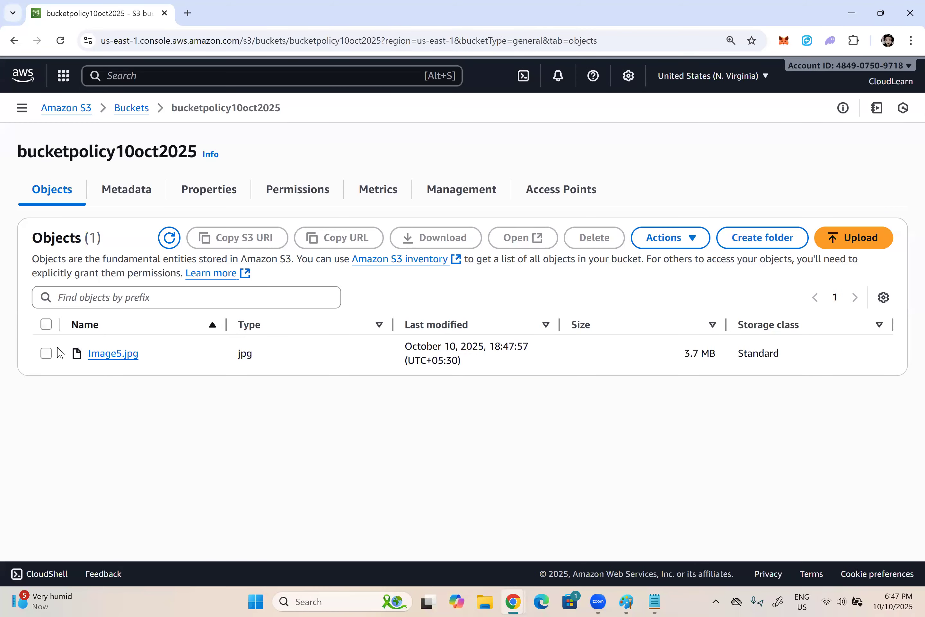
{"action": "left_click", "coordinate": [103, 354]}
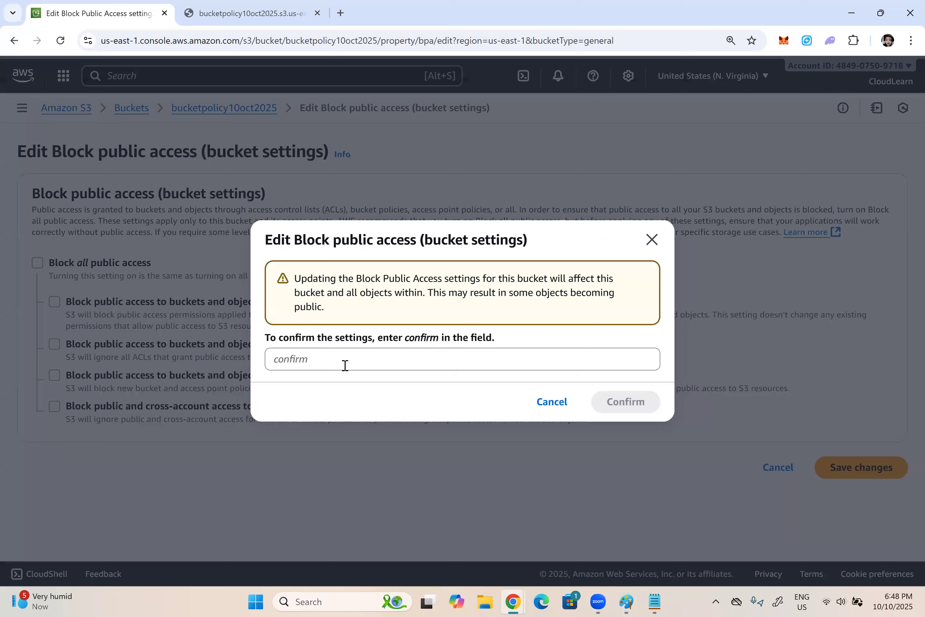
Confirm turning off Block all public access for the bucket by entering "confirm".
{"action": "left_click", "coordinate": [345, 360]}
{"action": "type", "text": "confirm"}
{"action": "left_click", "coordinate": [645, 410]}
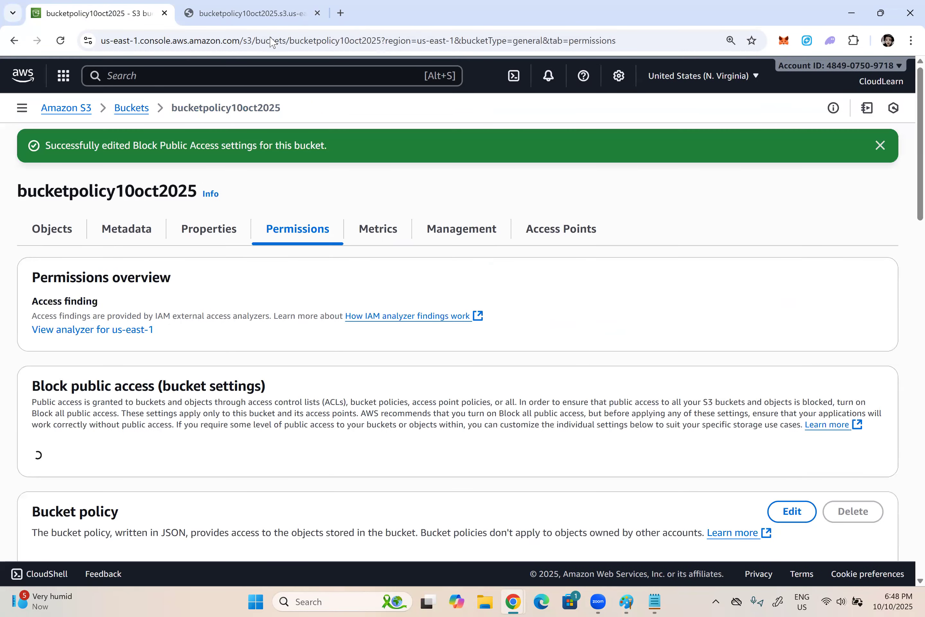
Check the browser page of Image5.jpg's object URL and reopen bucketpolicy10oct2025 from the S3 buckets list.
{"action": "left_click", "coordinate": [270, 14]}
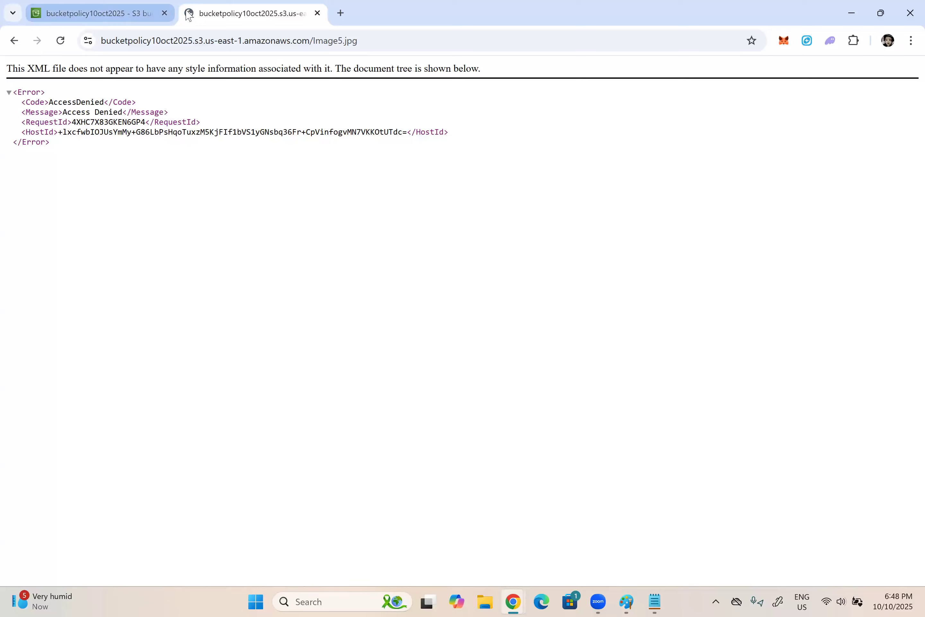
{"action": "left_click", "coordinate": [109, 15]}
{"action": "left_click", "coordinate": [132, 110]}
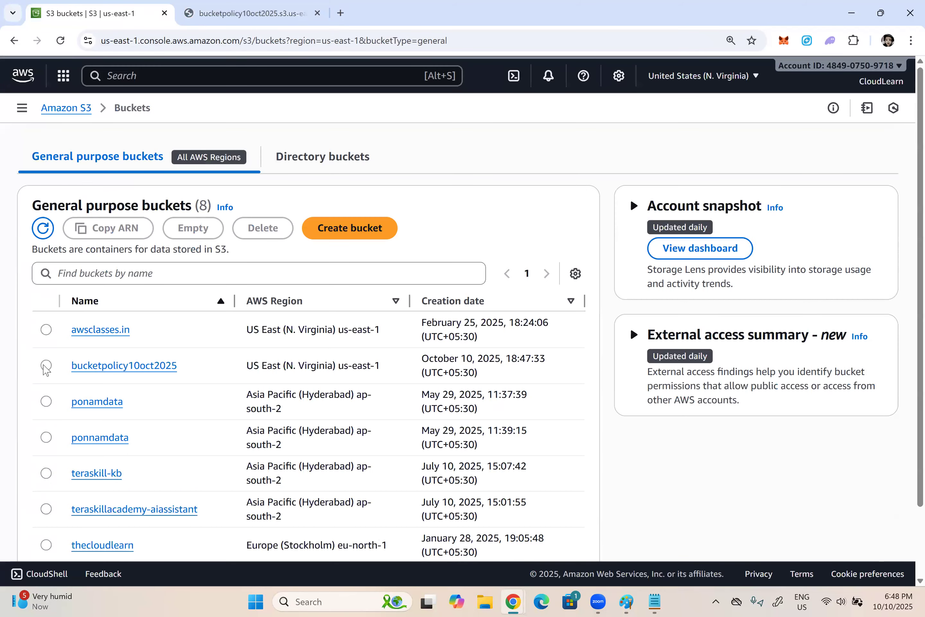
{"action": "left_click", "coordinate": [46, 365]}
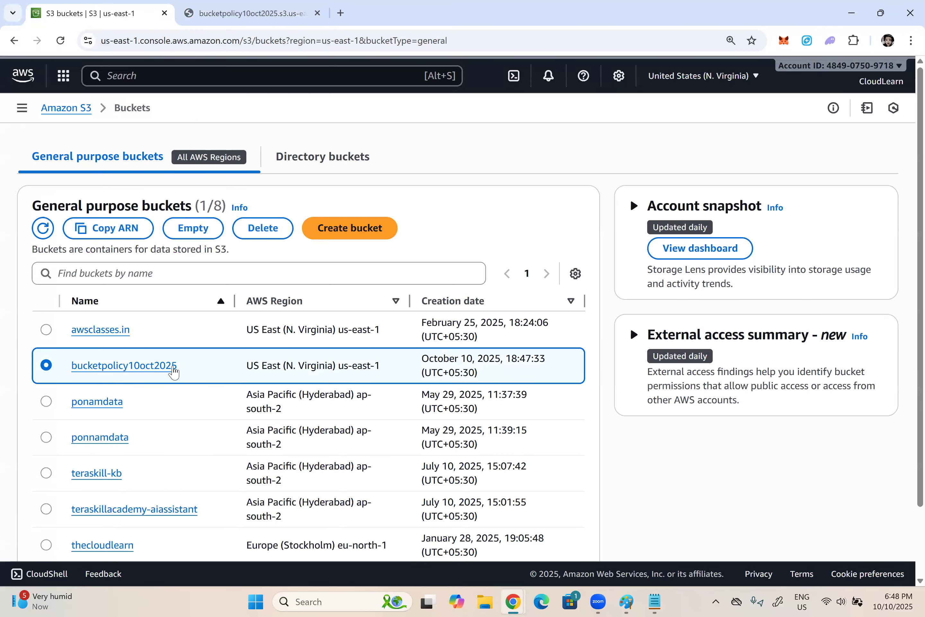
{"action": "left_click", "coordinate": [156, 366]}
{"action": "left_click", "coordinate": [210, 154]}
{"action": "left_click", "coordinate": [881, 147]}
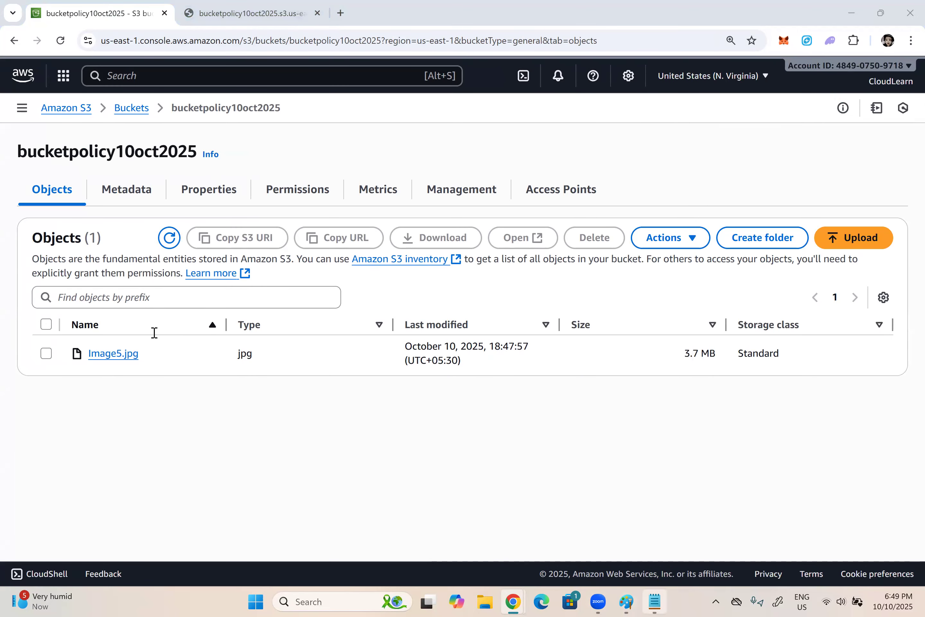
Review the notes' lines on disabling Block all Public Access and creating the bucket policy in Notepad, and return to Chrome.
{"action": "key", "text": "alt+Tab"}
{"action": "left_click_drag", "start_coordinate": [178, 348], "coordinate": [727, 346]}
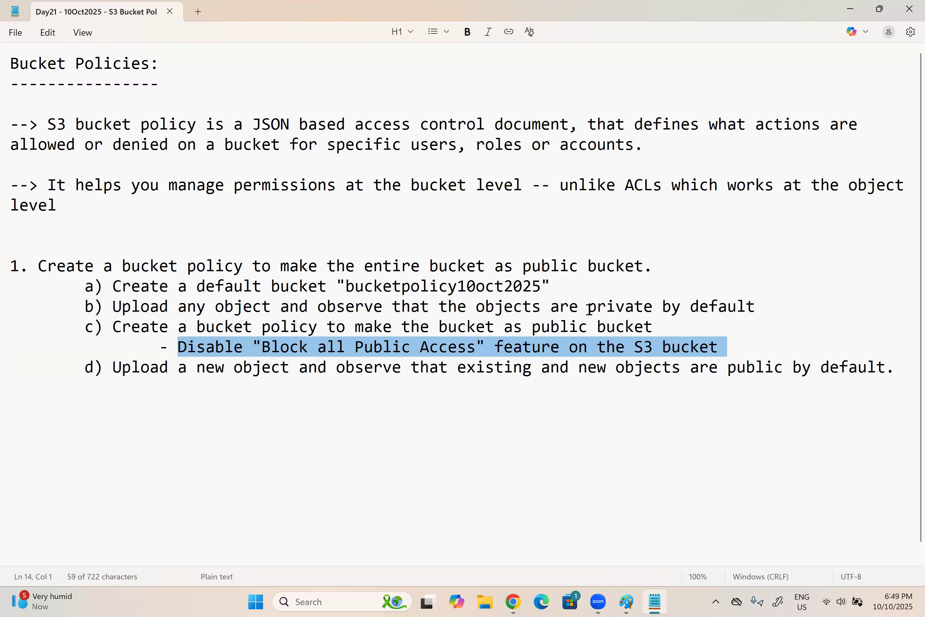
{"action": "double_click", "coordinate": [619, 306]}
{"action": "double_click", "coordinate": [240, 327]}
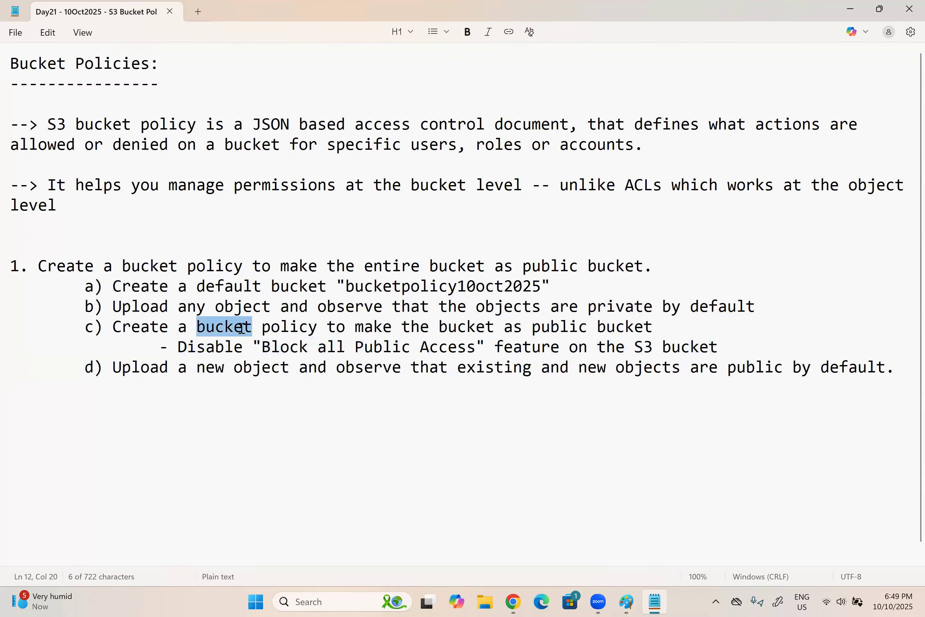
{"action": "triple_click", "coordinate": [241, 327]}
{"action": "key", "text": "alt+Tab"}
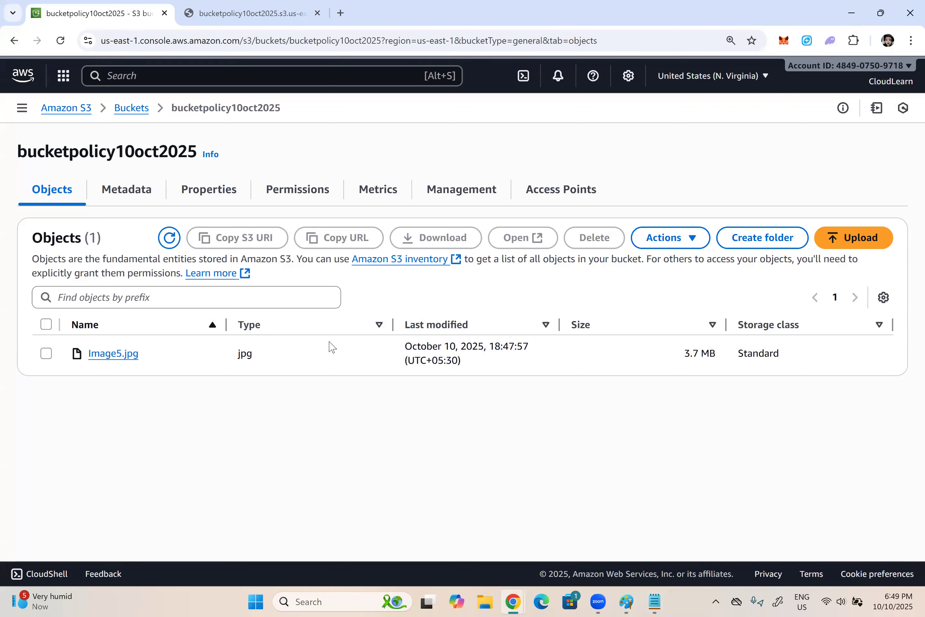
Open docs.aws.amazon.com in a new browser page and go to the Access control section of the Amazon S3 User Guide.
{"action": "left_click", "coordinate": [340, 13]}
{"action": "type", "text": "docs.aws."}
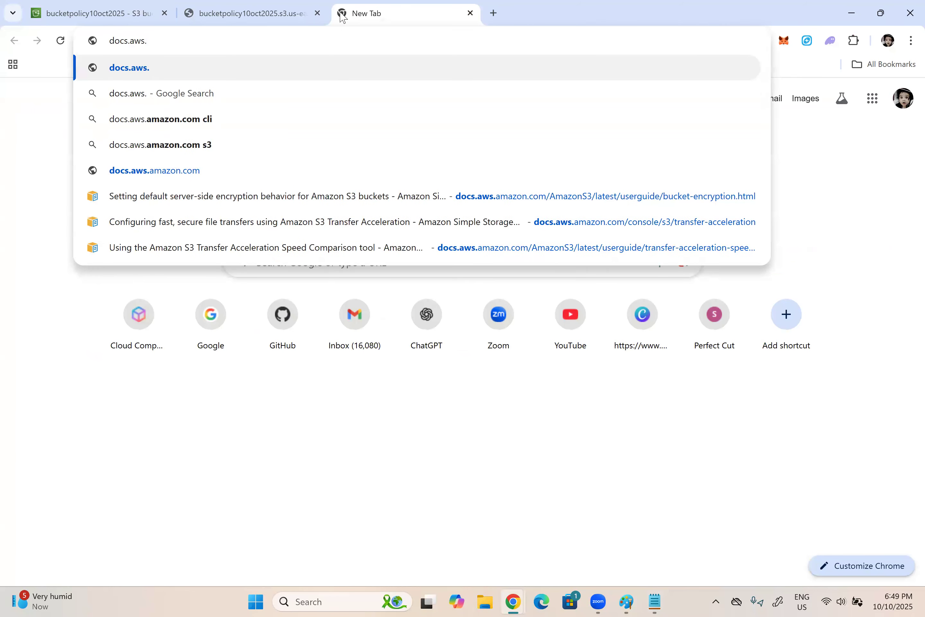
{"action": "key", "text": "Down"}
{"action": "key", "text": "Down"}
{"action": "key", "text": "Down"}
{"action": "key", "text": "Down"}
{"action": "key", "text": "Return"}
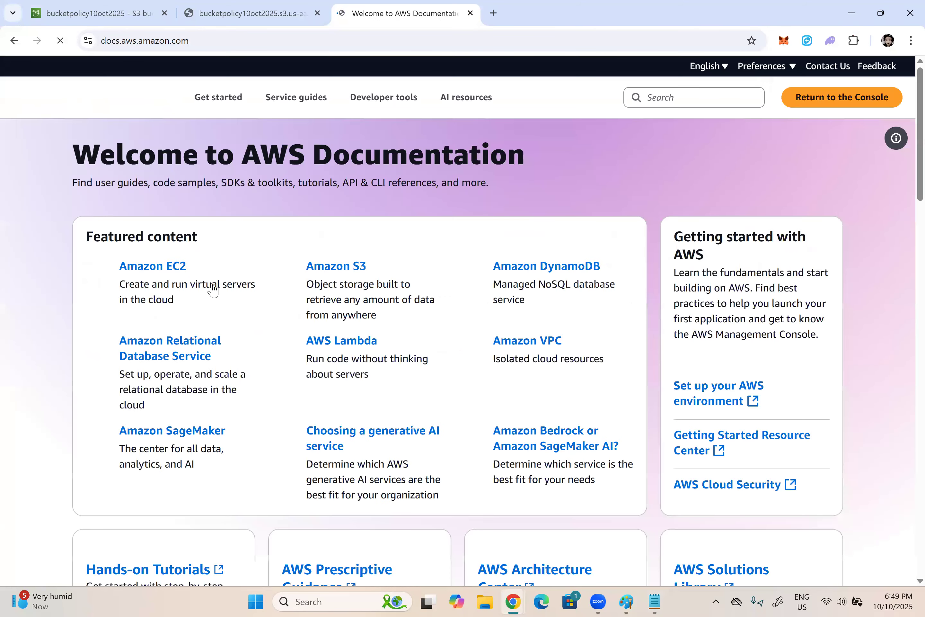
{"action": "left_click", "coordinate": [345, 273]}
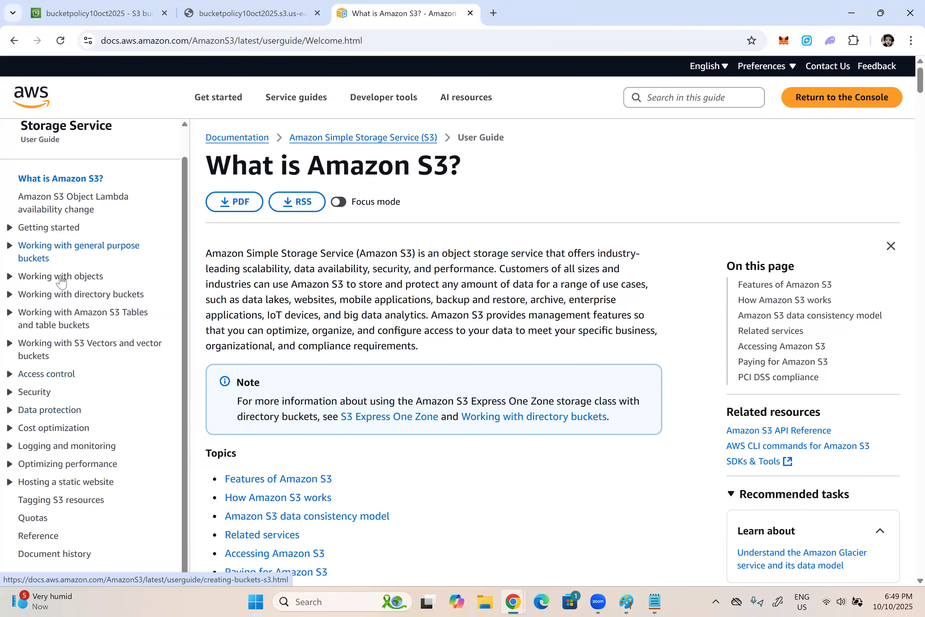
{"action": "left_click", "coordinate": [42, 374]}
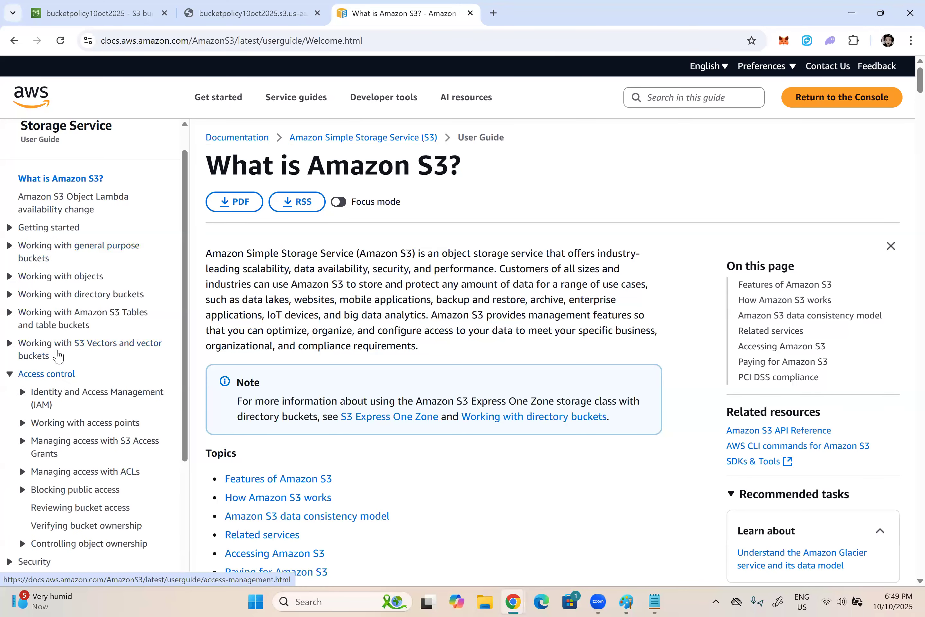
Search the Amazon S3 User Guide for "Bucket policy".
{"action": "left_click", "coordinate": [669, 103]}
{"action": "type", "text": "Buck"}
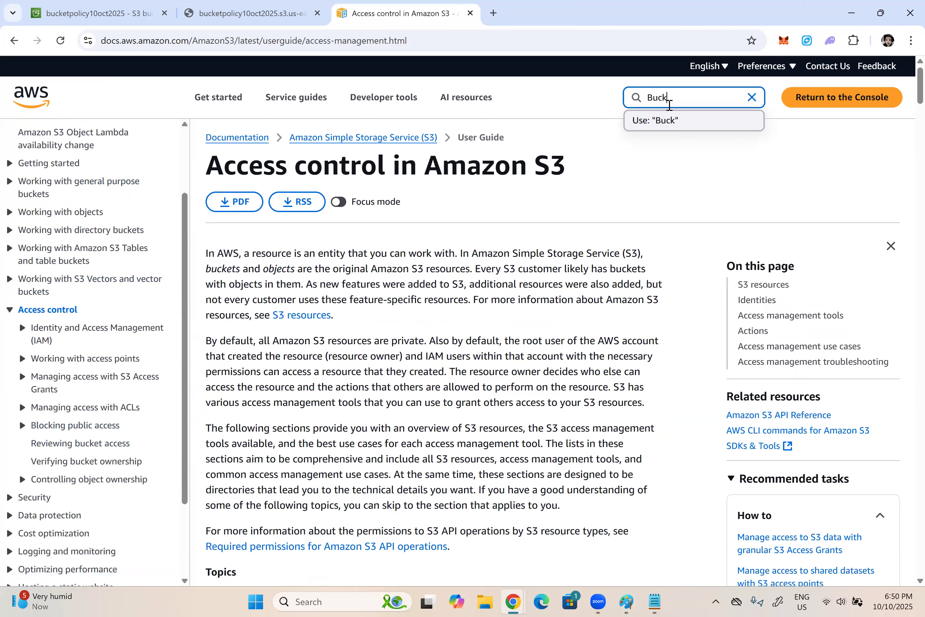
{"action": "type", "text": "et policy"}
{"action": "key", "text": "Return"}
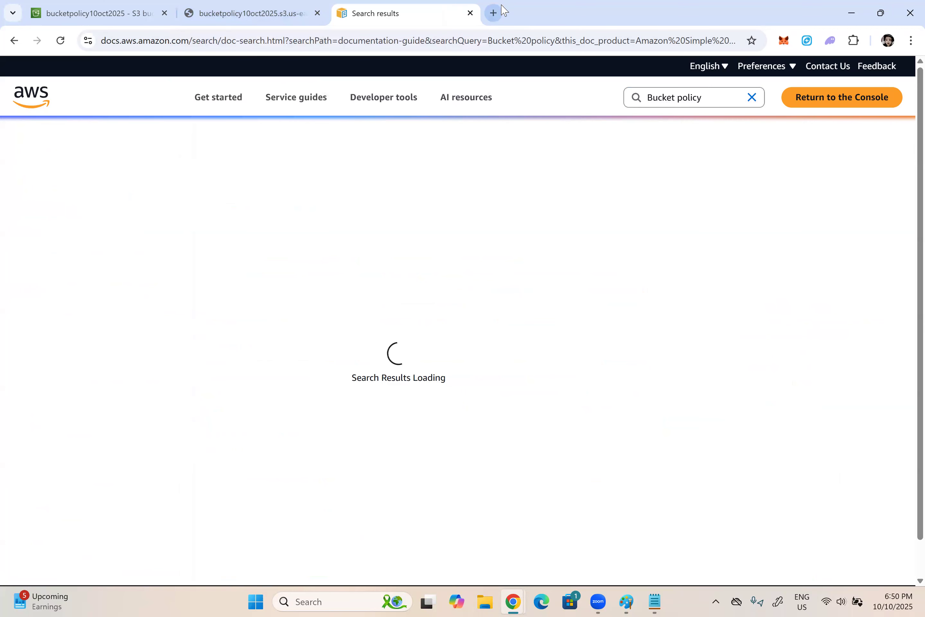
Search Google for "S3 bucket policy", open "Examples of Amazon S3 bucket policies" from the AWS documentation, and close the documentation search results page.
{"action": "left_click", "coordinate": [494, 13]}
{"action": "type", "text": "S3 bucket policy"}
{"action": "key", "text": "Return"}
{"action": "left_click", "coordinate": [169, 315]}
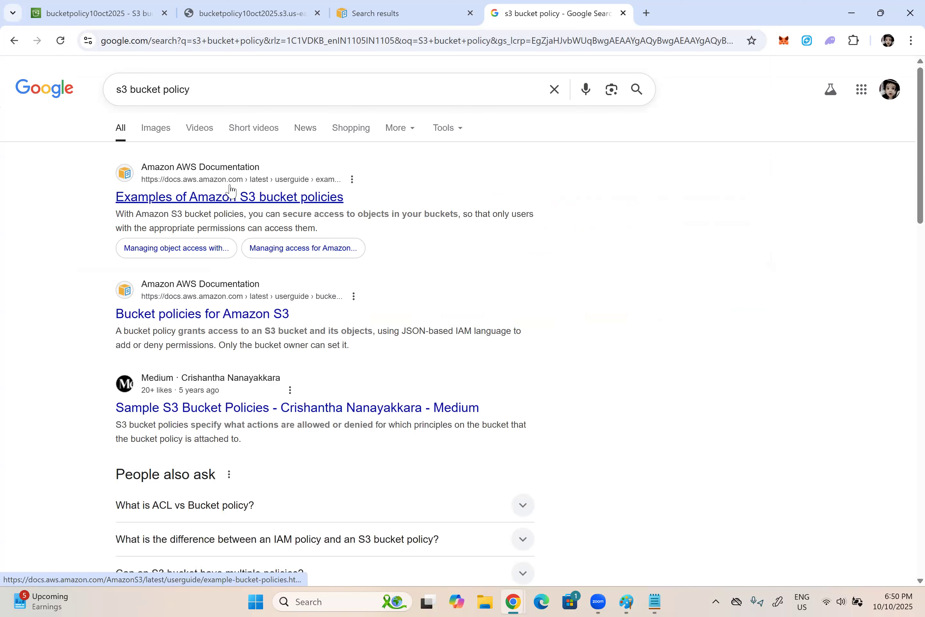
{"action": "left_click", "coordinate": [219, 199]}
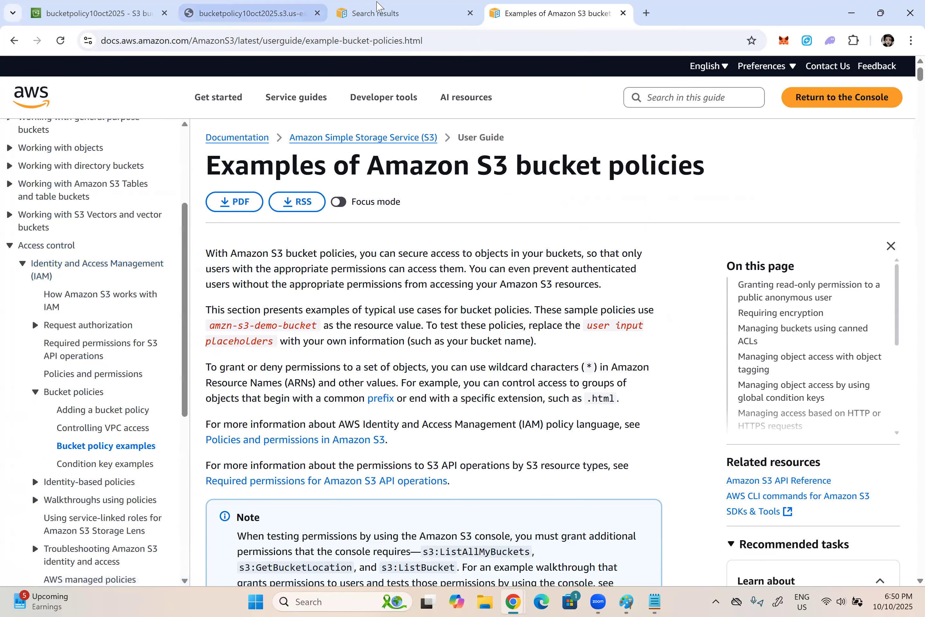
{"action": "left_click", "coordinate": [378, 9]}
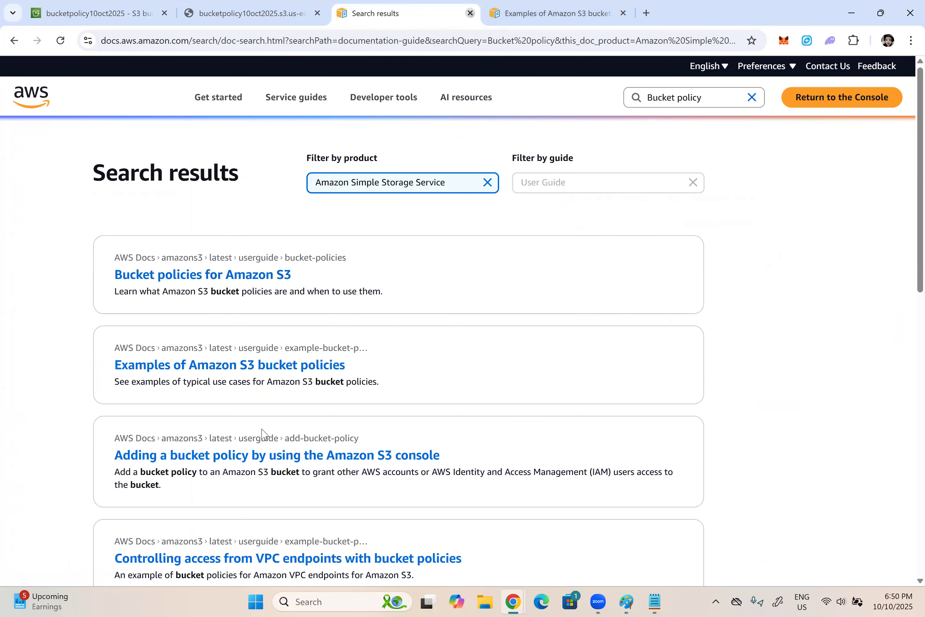
{"action": "key", "text": "ctrl+w"}
Open the topic "Granting read-only permission to a public anonymous user" and read through its steps on to the encryption policy example.
{"action": "scroll", "coordinate": [352, 364], "scroll_direction": "down", "scroll_amount": 5}
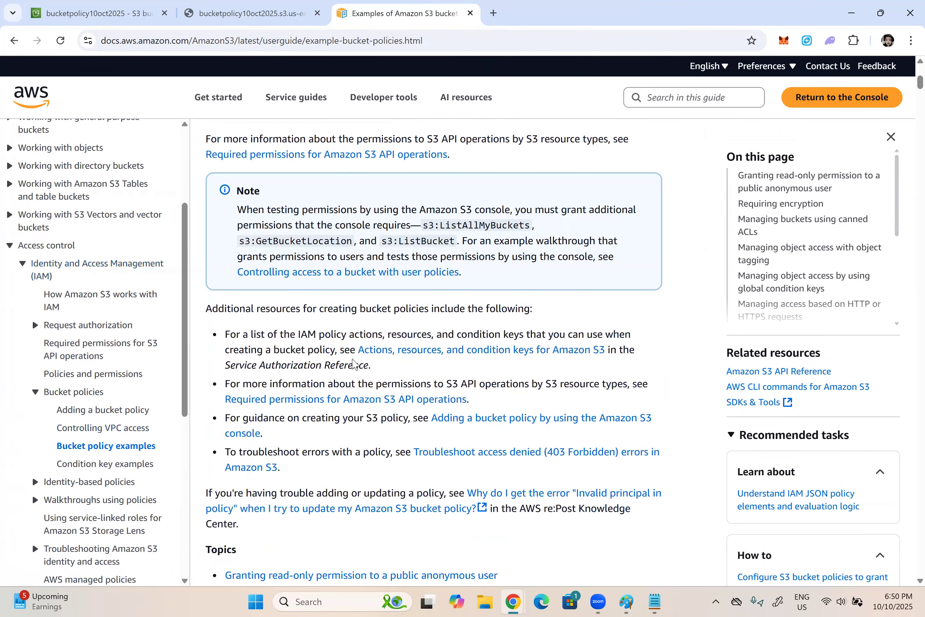
{"action": "scroll", "coordinate": [353, 364], "scroll_direction": "down", "scroll_amount": 5}
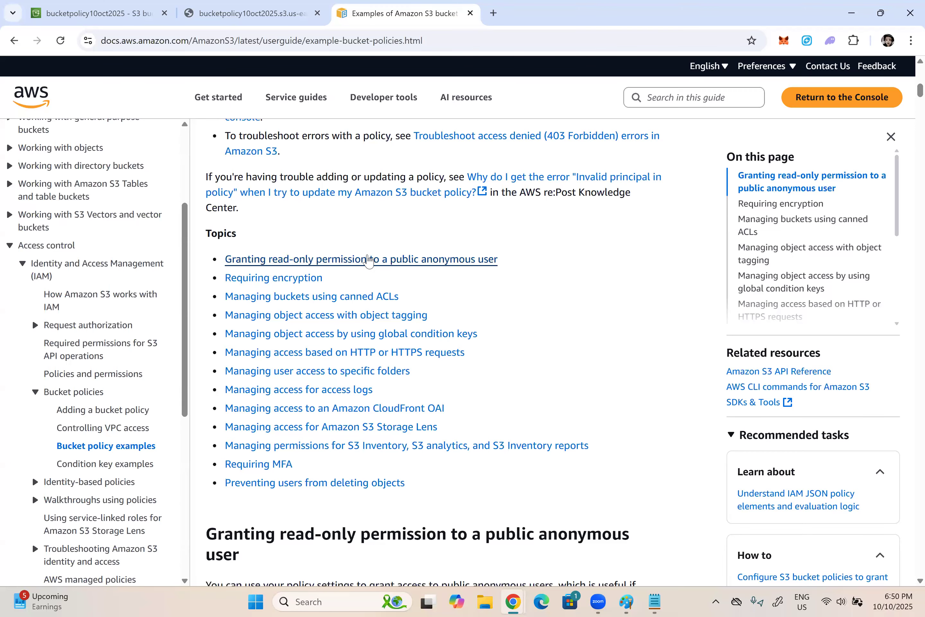
{"action": "left_click", "coordinate": [369, 259]}
{"action": "scroll", "coordinate": [386, 283], "scroll_direction": "down", "scroll_amount": 7}
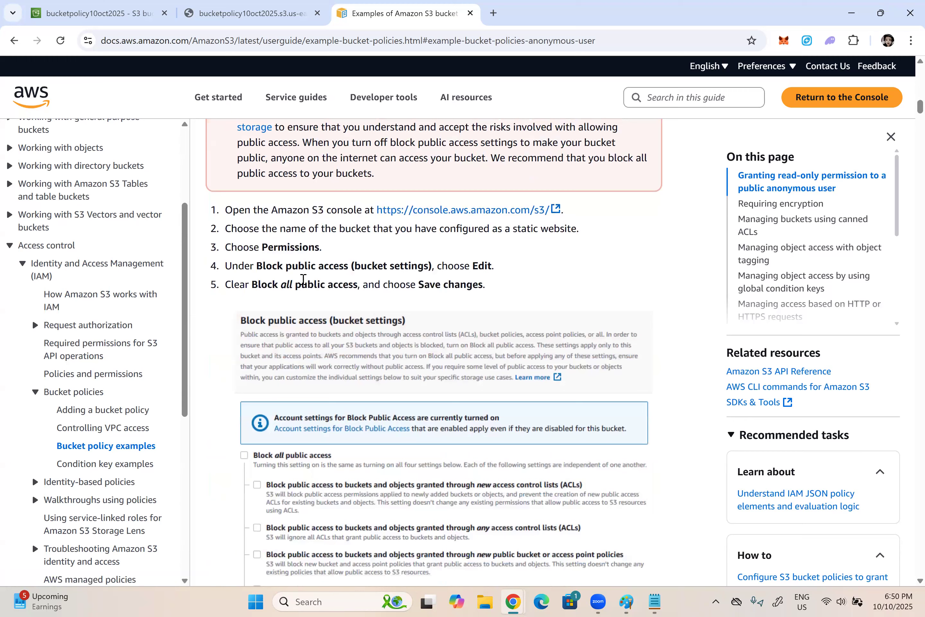
{"action": "scroll", "coordinate": [417, 311], "scroll_direction": "down", "scroll_amount": 8}
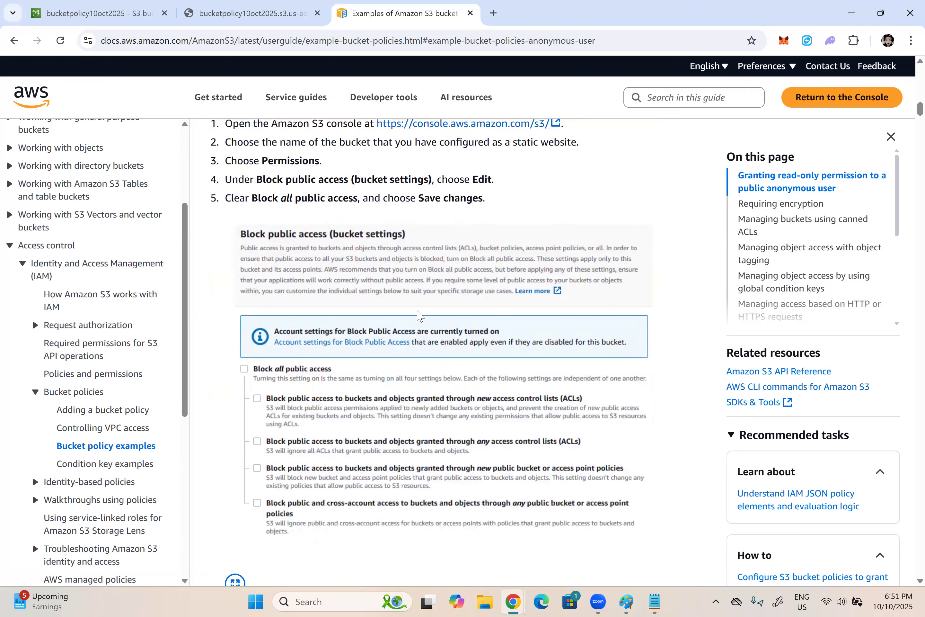
{"action": "scroll", "coordinate": [417, 310], "scroll_direction": "down", "scroll_amount": 6}
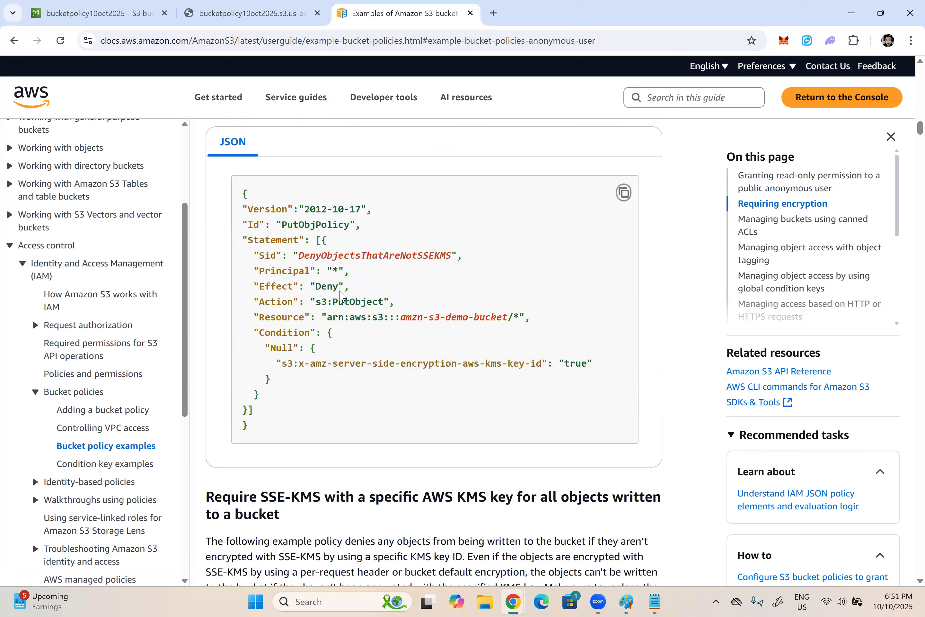
Re-examine the public anonymous user section and its surroundings for a sample public read policy.
{"action": "scroll", "coordinate": [339, 297], "scroll_direction": "up", "scroll_amount": 10}
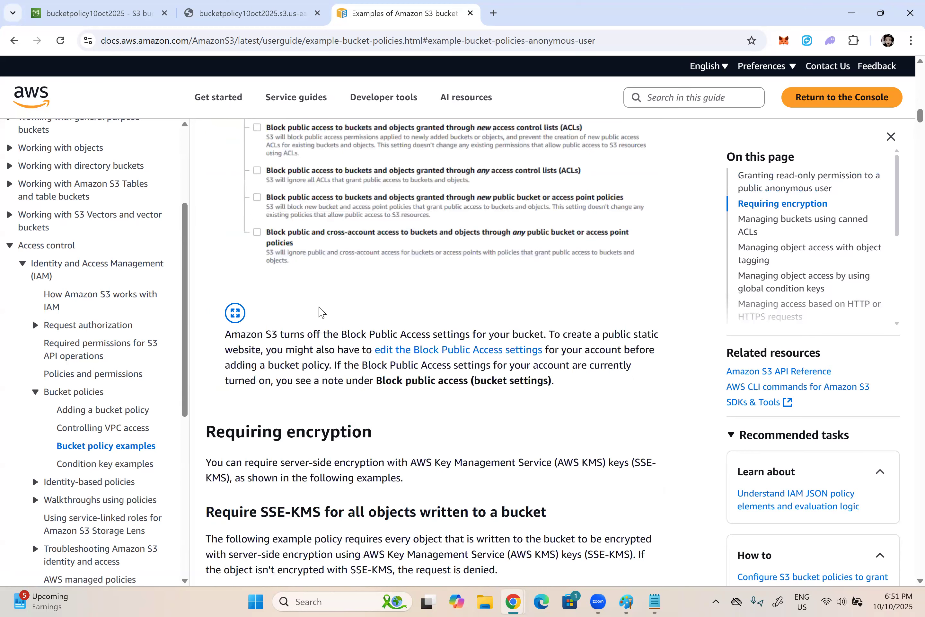
{"action": "scroll", "coordinate": [391, 346], "scroll_direction": "up", "scroll_amount": 1}
{"action": "scroll", "coordinate": [393, 350], "scroll_direction": "up", "scroll_amount": 12}
{"action": "scroll", "coordinate": [388, 308], "scroll_direction": "down", "scroll_amount": 10}
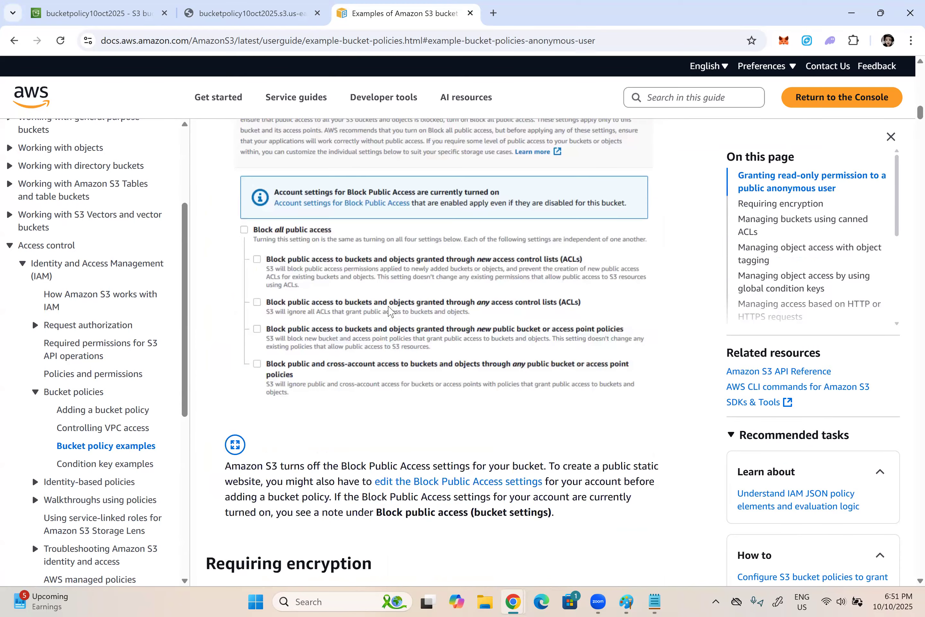
{"action": "scroll", "coordinate": [475, 326], "scroll_direction": "down", "scroll_amount": 6}
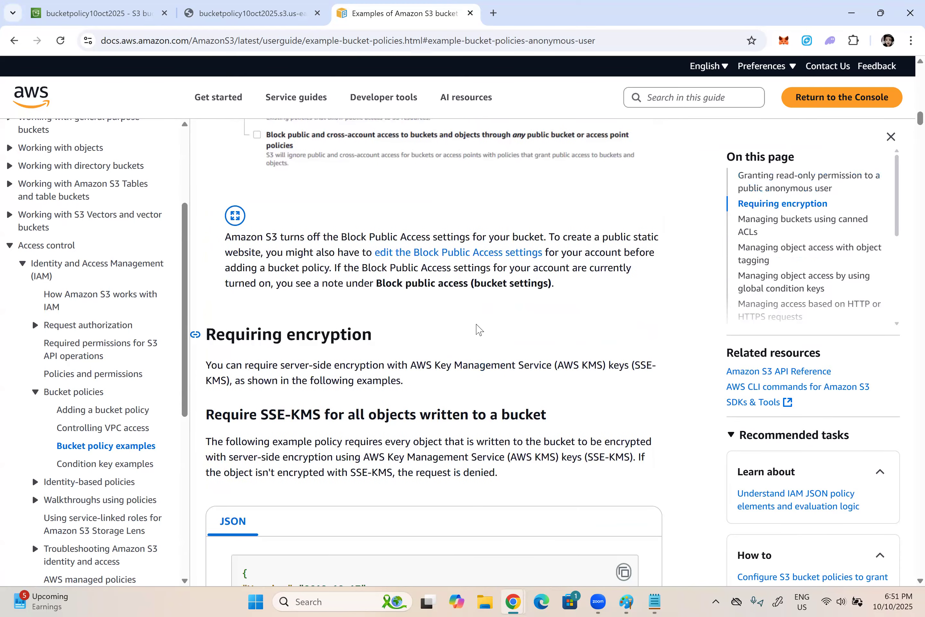
{"action": "scroll", "coordinate": [480, 329], "scroll_direction": "down", "scroll_amount": 15}
{"action": "scroll", "coordinate": [482, 324], "scroll_direction": "up", "scroll_amount": 20}
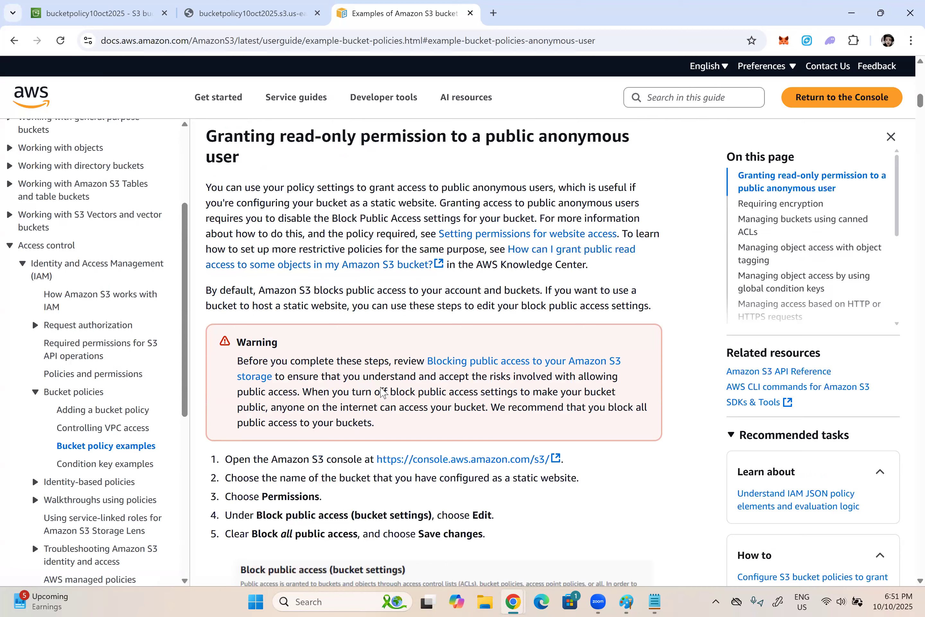
Look through the example policies under "Requiring encryption" and "Managing buckets using canned ACLs".
{"action": "scroll", "coordinate": [383, 393], "scroll_direction": "down", "scroll_amount": 3}
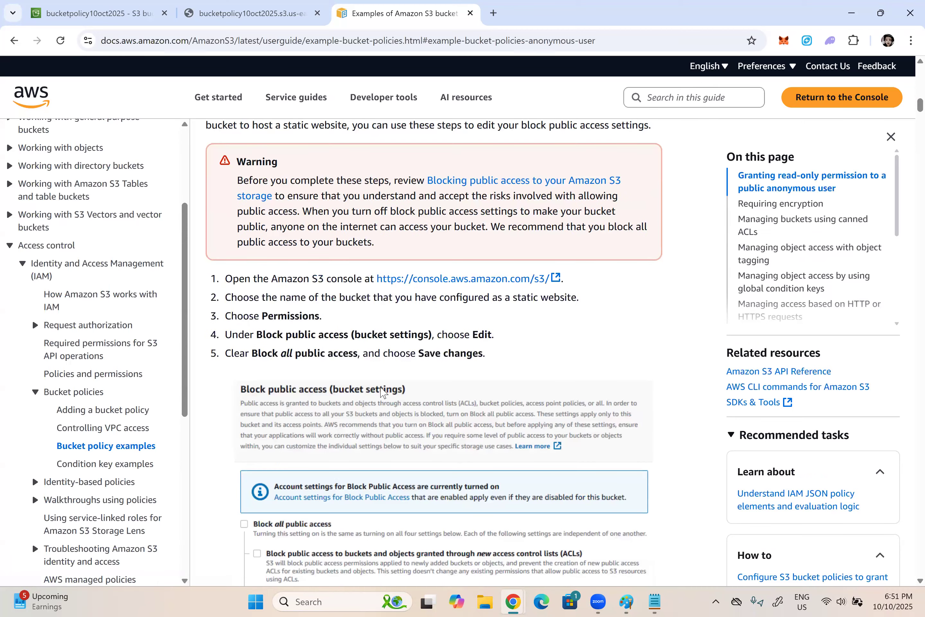
{"action": "scroll", "coordinate": [379, 391], "scroll_direction": "down", "scroll_amount": 8}
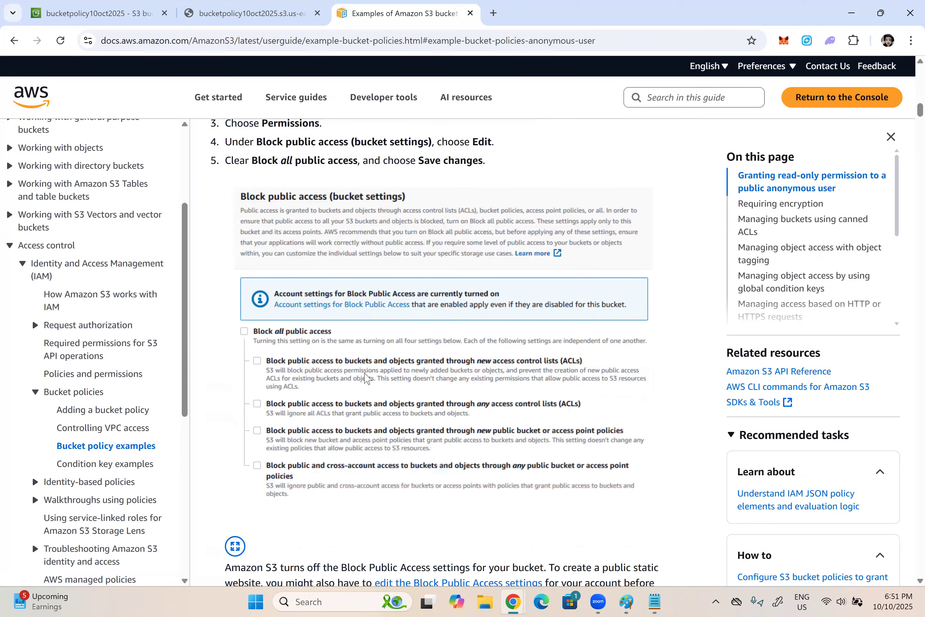
{"action": "scroll", "coordinate": [215, 392], "scroll_direction": "down", "scroll_amount": 6}
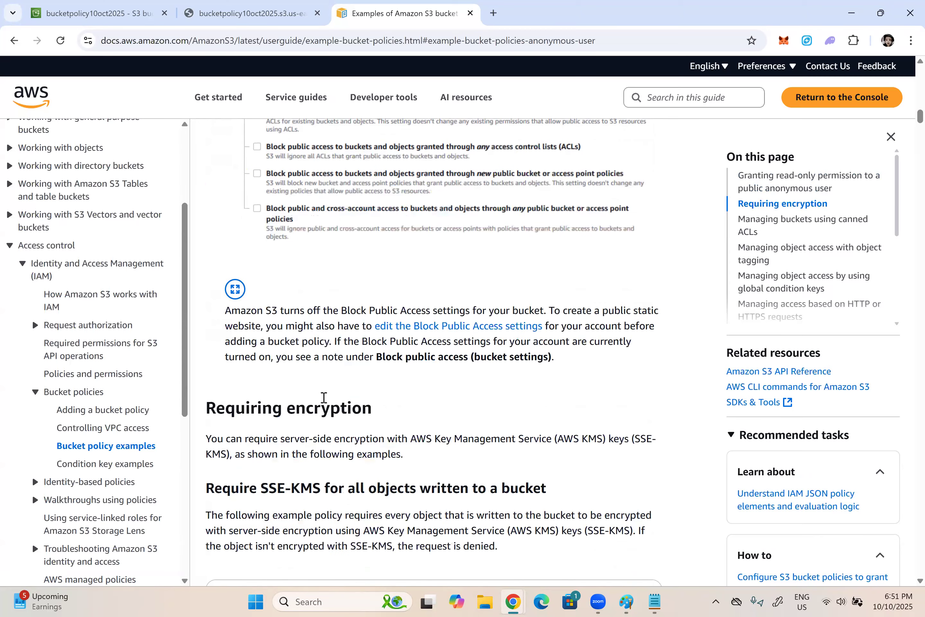
{"action": "scroll", "coordinate": [357, 390], "scroll_direction": "down", "scroll_amount": 5}
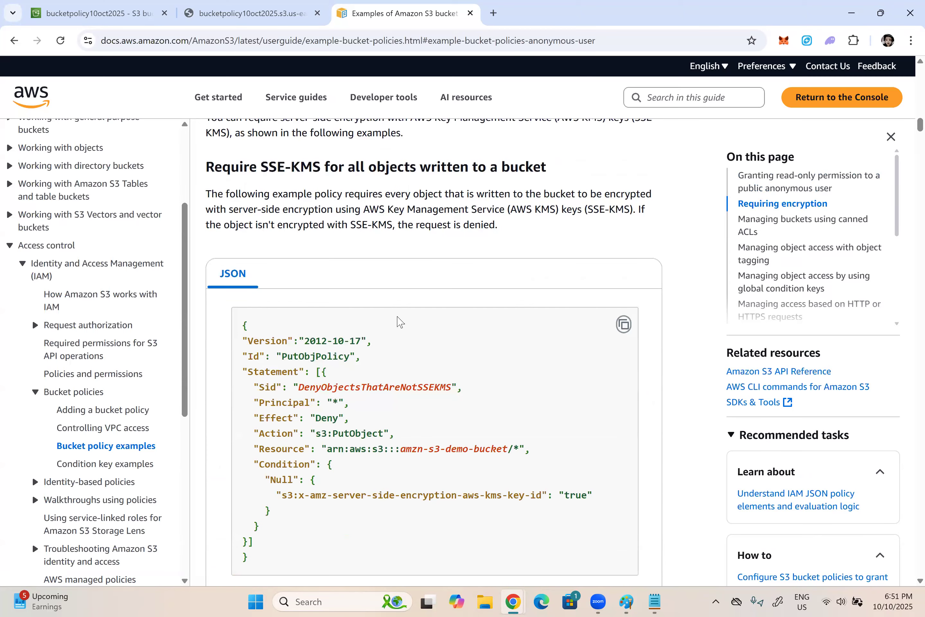
{"action": "scroll", "coordinate": [399, 323], "scroll_direction": "down", "scroll_amount": 1}
{"action": "scroll", "coordinate": [399, 323], "scroll_direction": "down", "scroll_amount": 6}
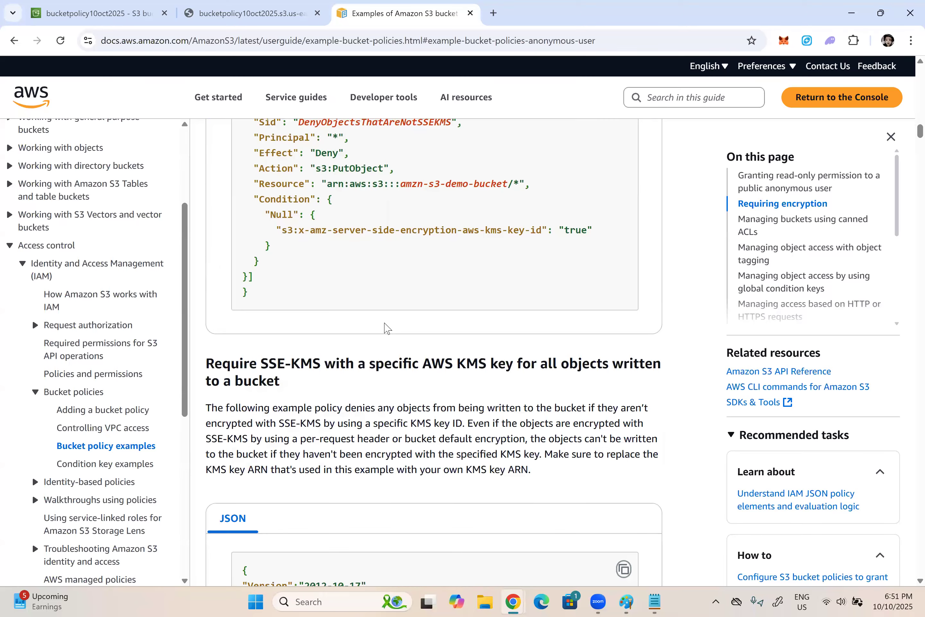
{"action": "scroll", "coordinate": [386, 328], "scroll_direction": "down", "scroll_amount": 16}
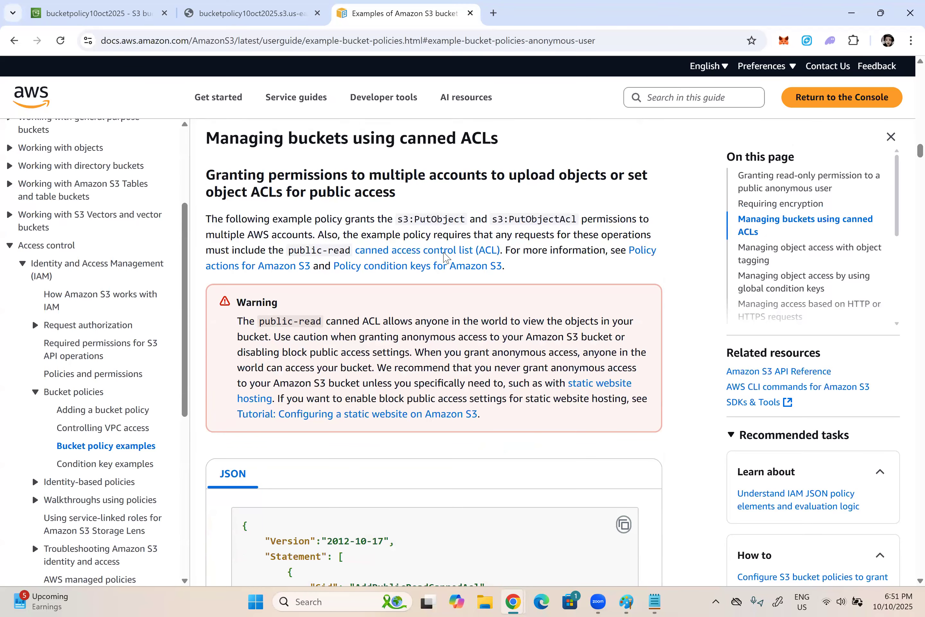
{"action": "scroll", "coordinate": [446, 257], "scroll_direction": "down", "scroll_amount": 9}
{"action": "scroll", "coordinate": [426, 257], "scroll_direction": "down", "scroll_amount": 11}
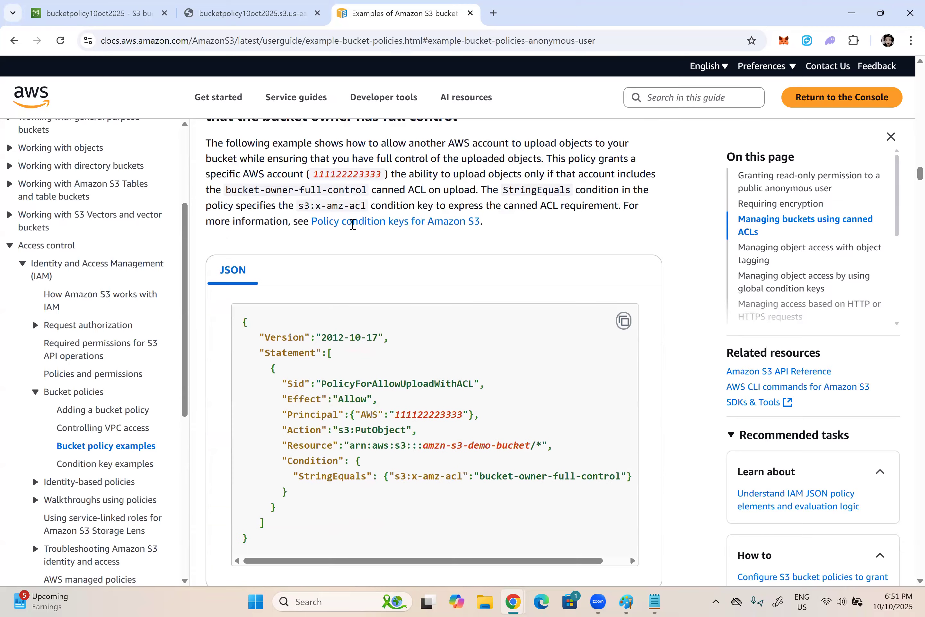
Examine the cross-account upload example with bucket owner full control, including its heading and the elements of its JSON policy.
{"action": "scroll", "coordinate": [351, 227], "scroll_direction": "up", "scroll_amount": 2}
{"action": "left_click_drag", "start_coordinate": [206, 228], "coordinate": [646, 244]}
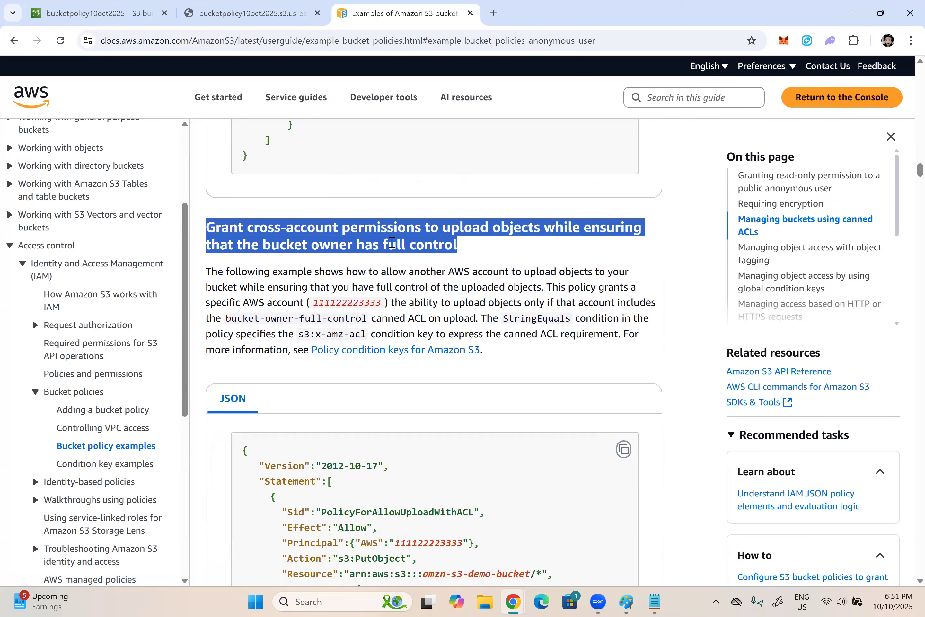
{"action": "scroll", "coordinate": [392, 243], "scroll_direction": "down", "scroll_amount": 2}
{"action": "scroll", "coordinate": [393, 257], "scroll_direction": "down", "scroll_amount": 1}
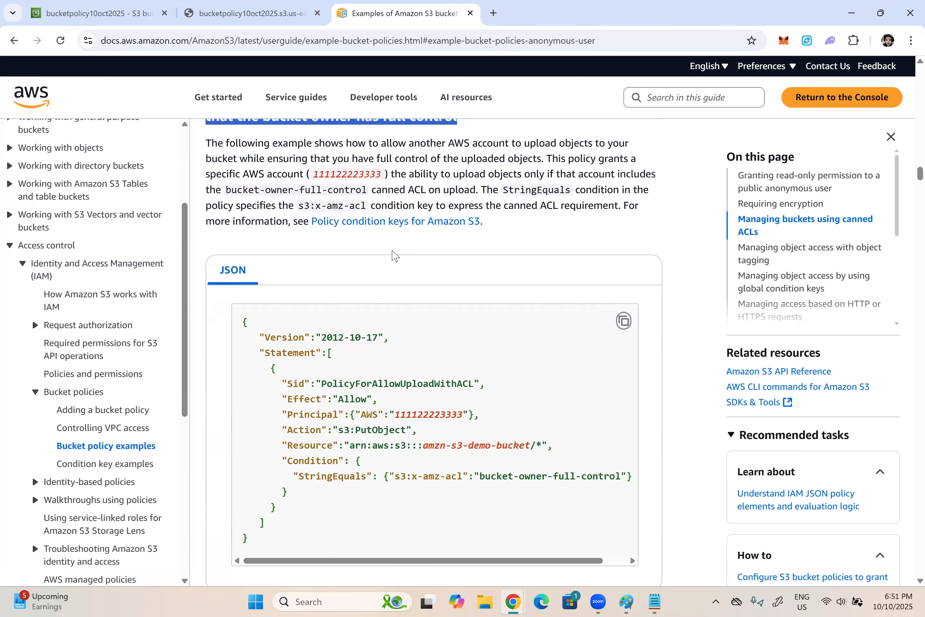
{"action": "scroll", "coordinate": [394, 255], "scroll_direction": "down", "scroll_amount": 3}
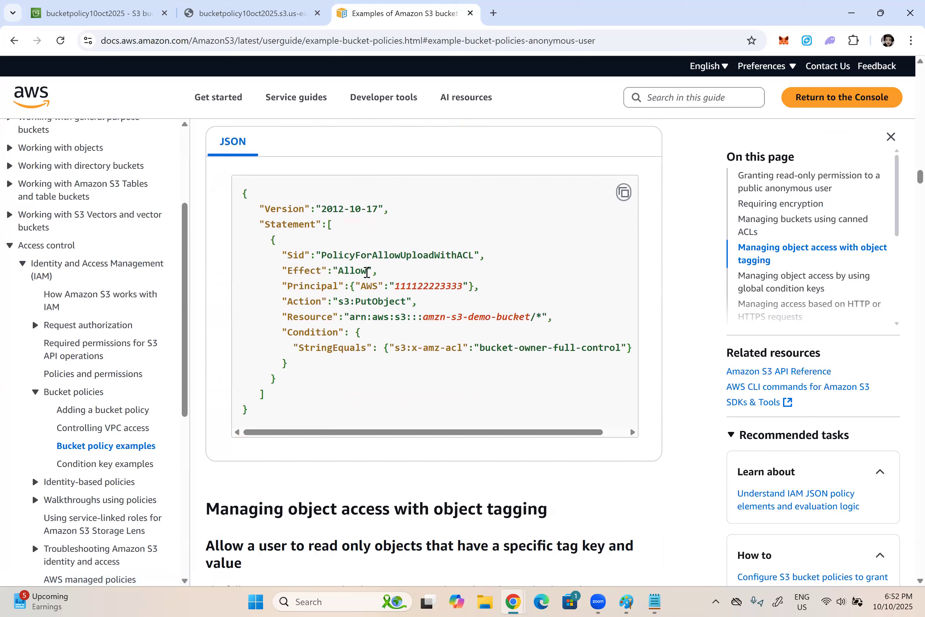
Examine the upload policy's effect and principal, and the elements of the example policy for reading objects with a specific tag.
{"action": "double_click", "coordinate": [367, 272]}
{"action": "left_click_drag", "start_coordinate": [395, 287], "coordinate": [463, 287]}
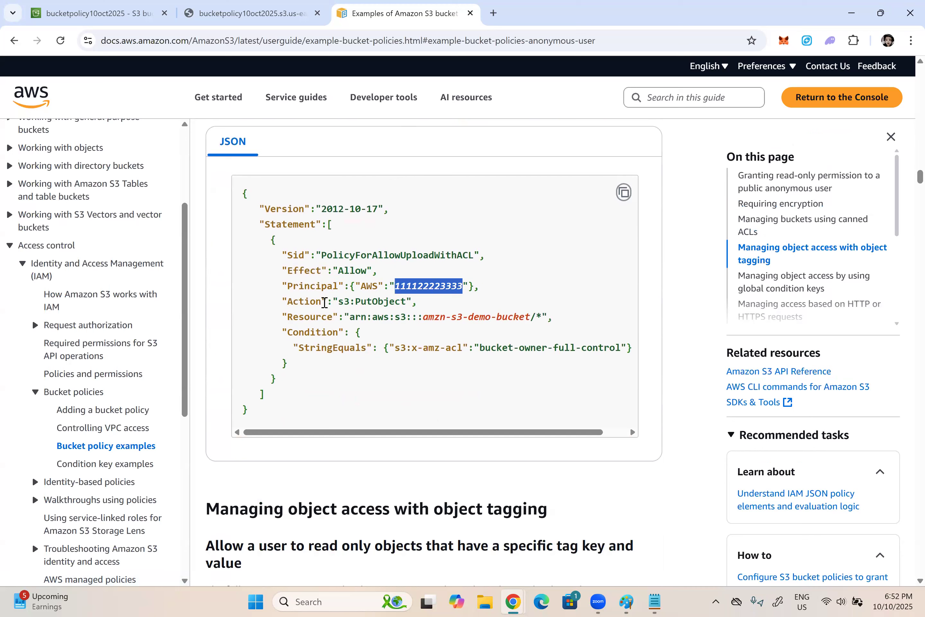
{"action": "scroll", "coordinate": [318, 303], "scroll_direction": "down", "scroll_amount": 8}
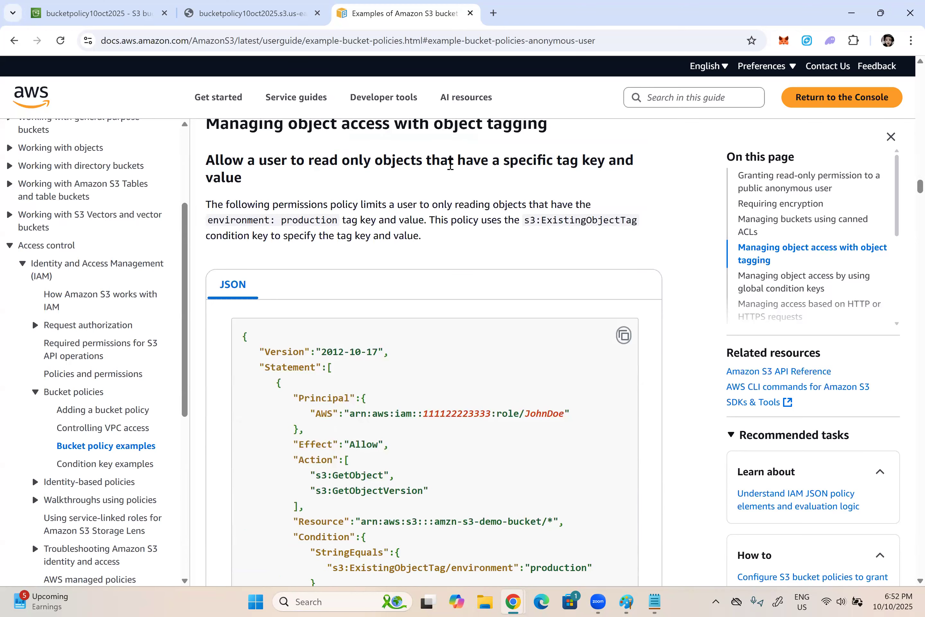
{"action": "scroll", "coordinate": [383, 278], "scroll_direction": "down", "scroll_amount": 3}
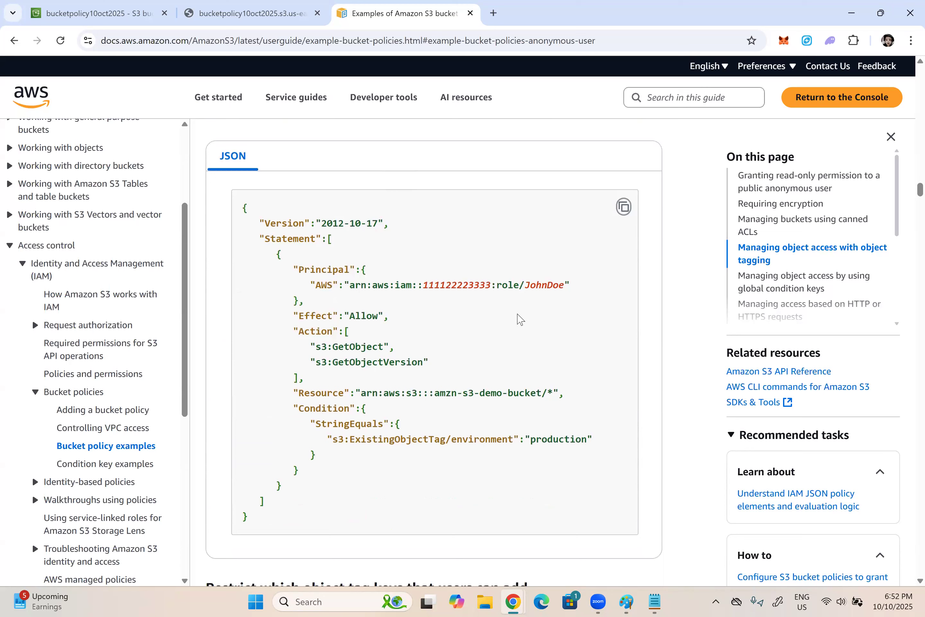
{"action": "left_click_drag", "start_coordinate": [563, 285], "coordinate": [524, 287]}
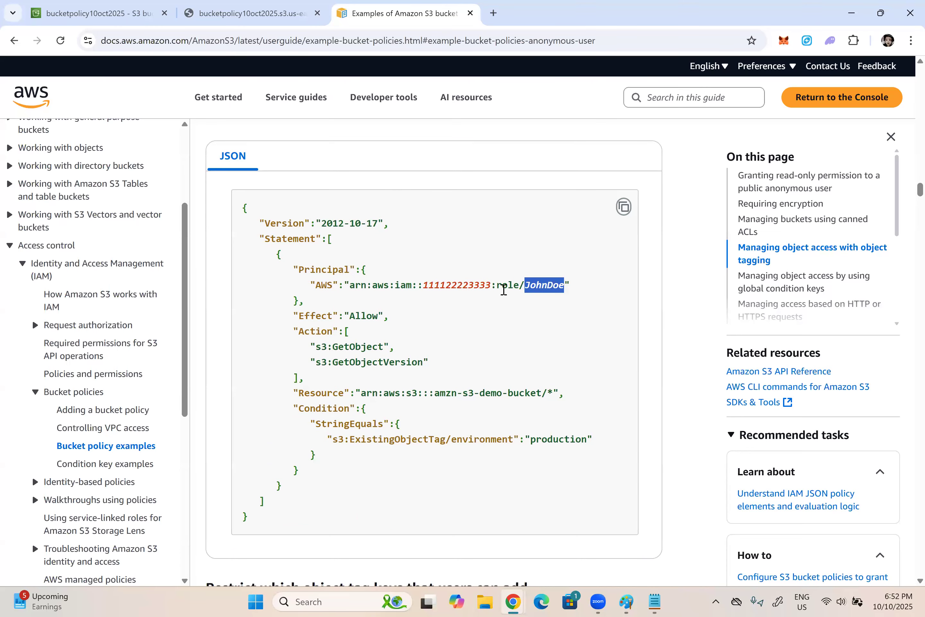
{"action": "left_click_drag", "start_coordinate": [492, 285], "coordinate": [423, 286]}
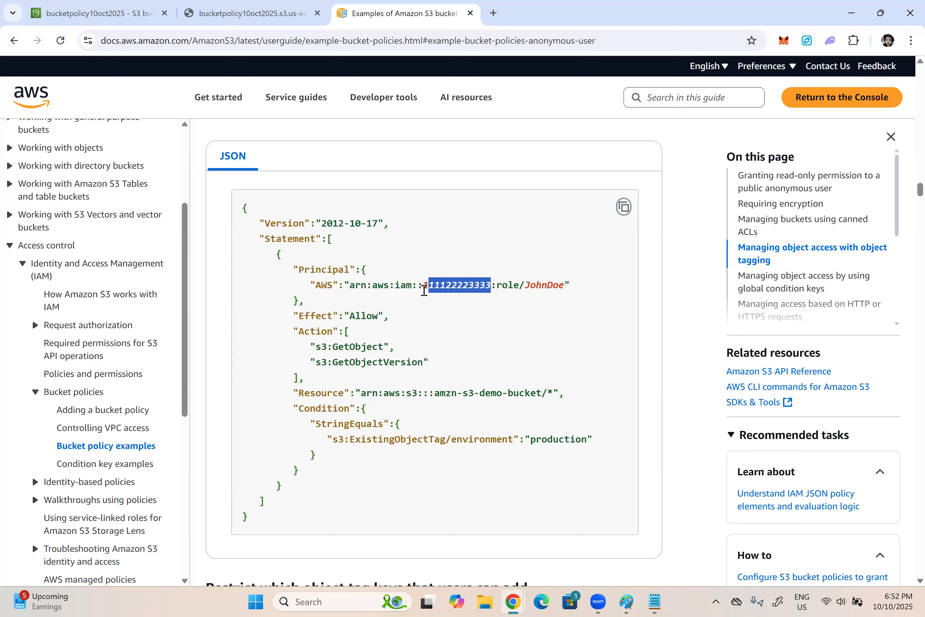
{"action": "left_click_drag", "start_coordinate": [346, 310], "coordinate": [379, 317]}
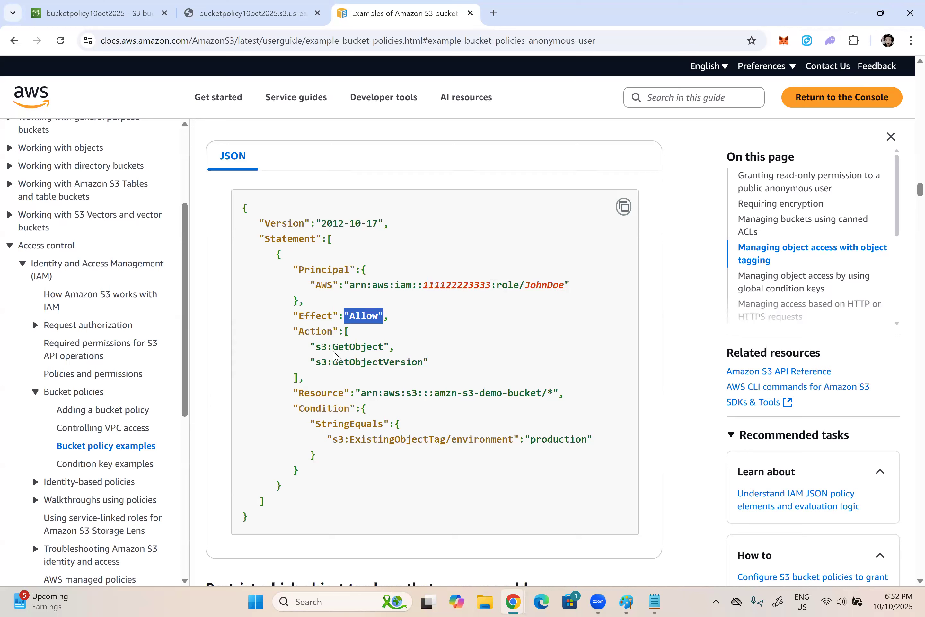
{"action": "left_click_drag", "start_coordinate": [333, 347], "coordinate": [422, 359]}
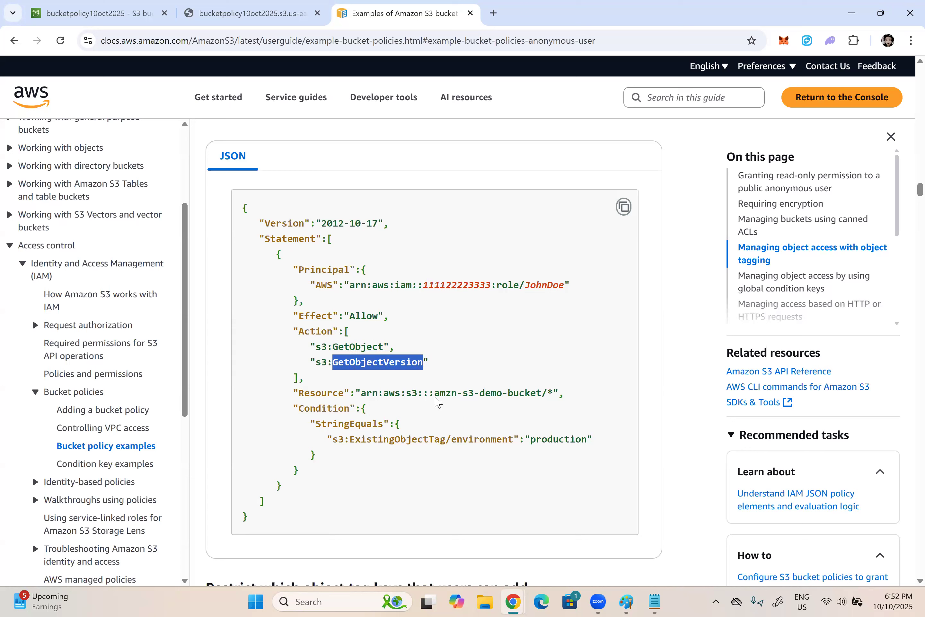
{"action": "left_click_drag", "start_coordinate": [553, 393], "coordinate": [434, 393]}
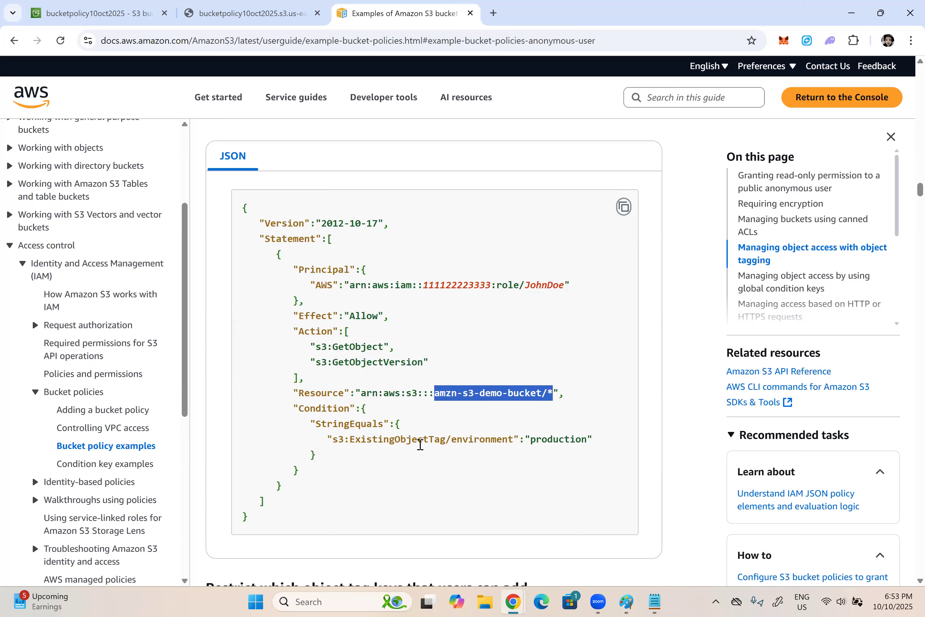
{"action": "left_click_drag", "start_coordinate": [451, 439], "coordinate": [586, 439]}
Skim the remaining bucket policy examples, from restricting object tag keys on to denying HTTP requests.
{"action": "scroll", "coordinate": [565, 345], "scroll_direction": "down", "scroll_amount": 6}
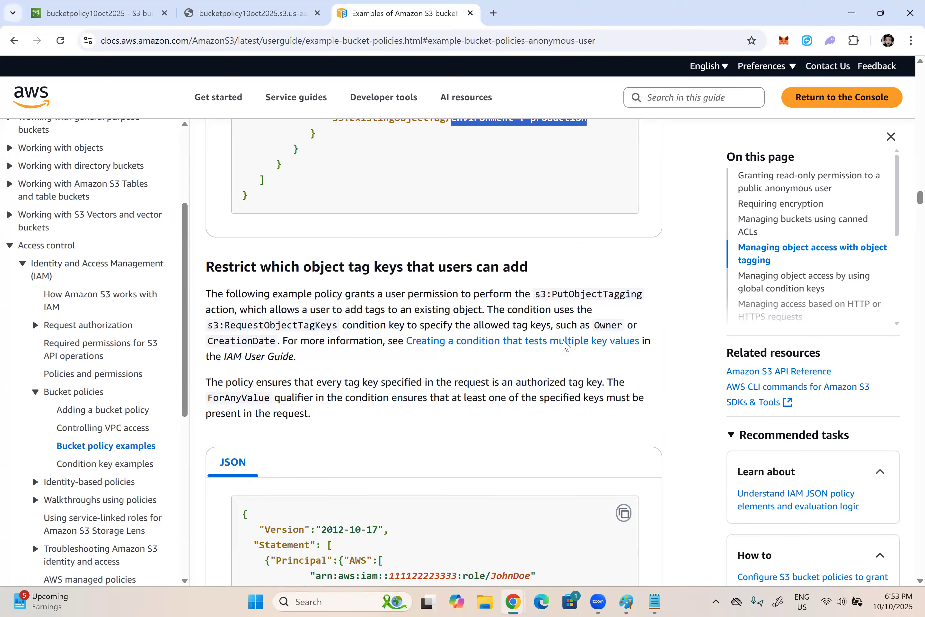
{"action": "scroll", "coordinate": [565, 346], "scroll_direction": "down", "scroll_amount": 20}
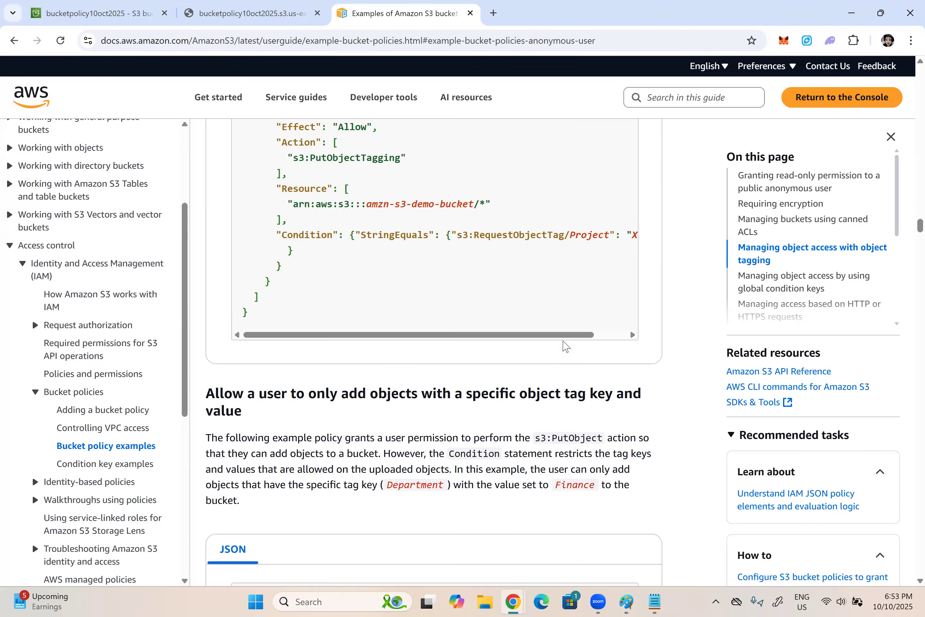
{"action": "scroll", "coordinate": [562, 349], "scroll_direction": "down", "scroll_amount": 10}
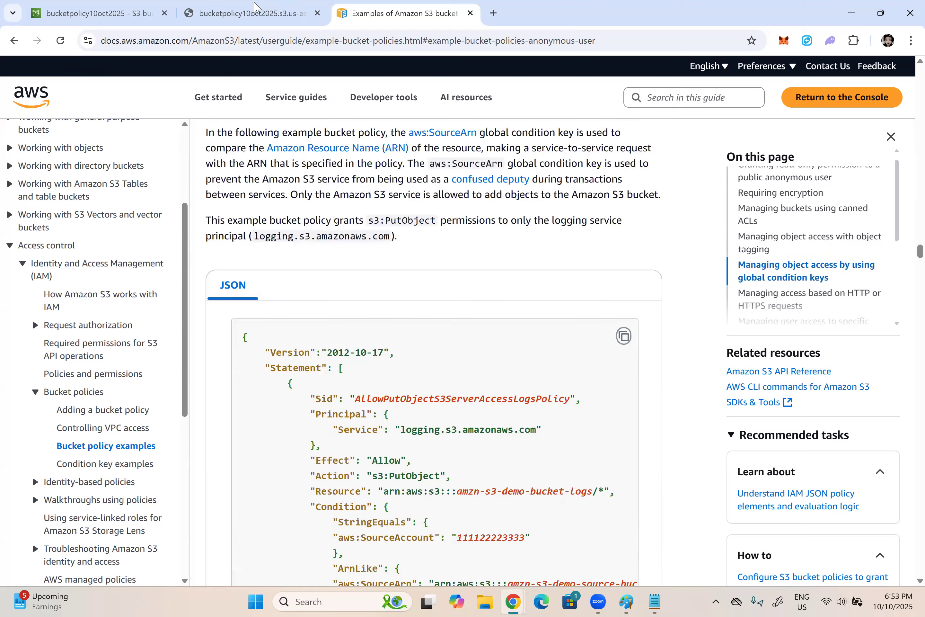
{"action": "scroll", "coordinate": [241, 375], "scroll_direction": "down", "scroll_amount": 20}
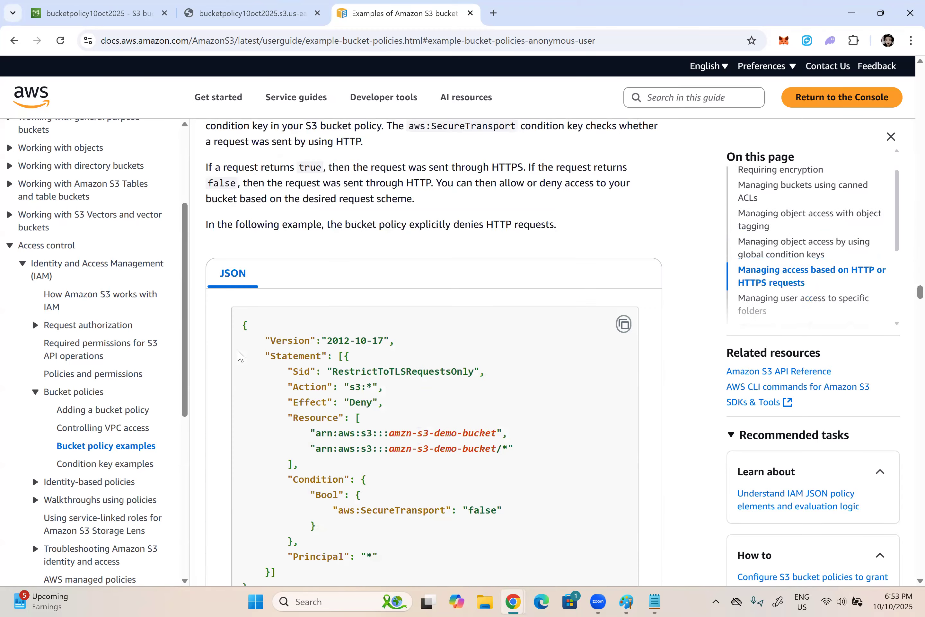
Return to the bucketpolicy10oct2025 bucket's permissions and open its bucket policy for editing.
{"action": "key", "text": "ctrl+1"}
{"action": "left_click", "coordinate": [130, 108]}
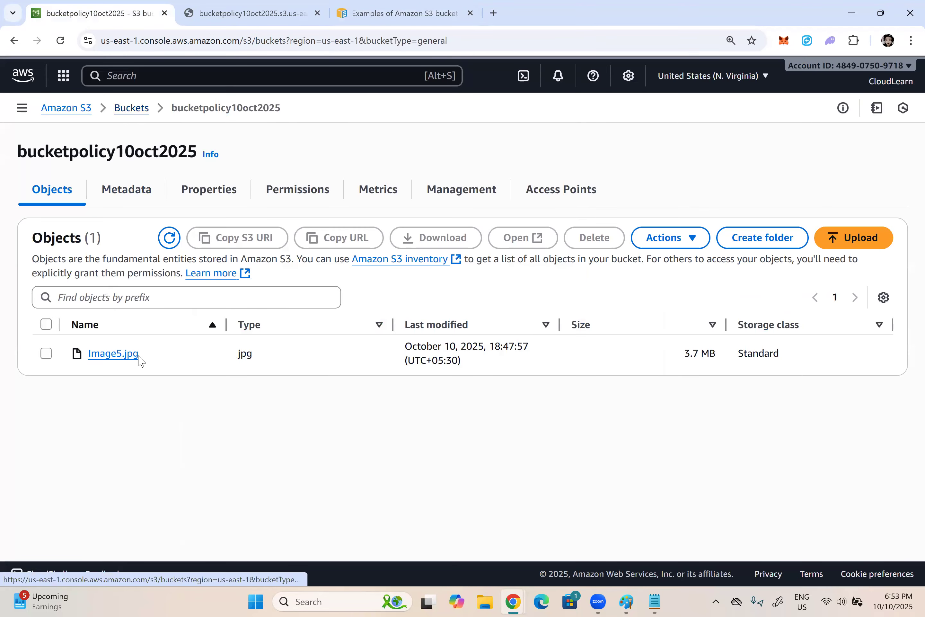
{"action": "left_click", "coordinate": [102, 366]}
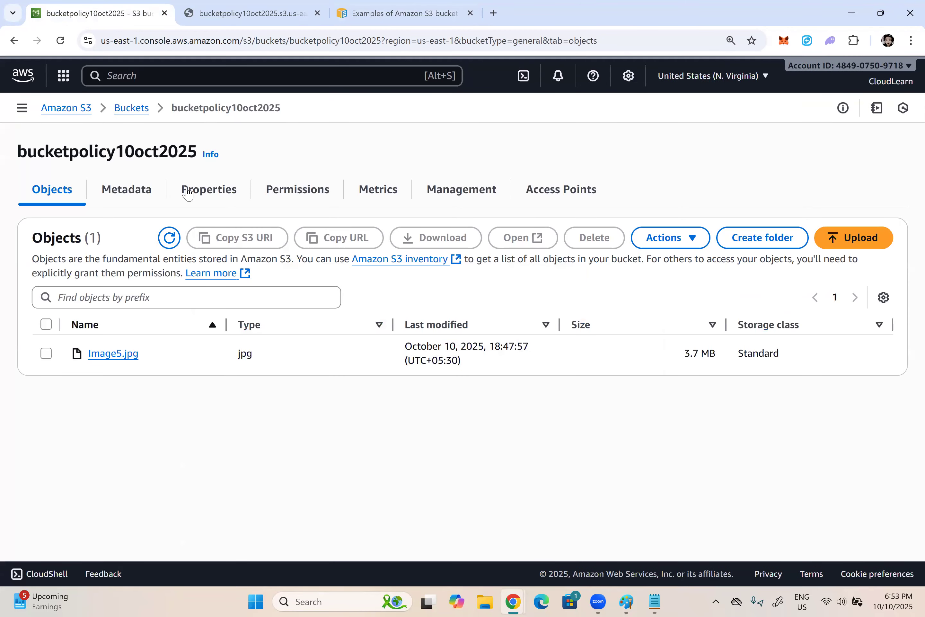
{"action": "left_click", "coordinate": [303, 195]}
{"action": "scroll", "coordinate": [29, 290], "scroll_direction": "down", "scroll_amount": 2}
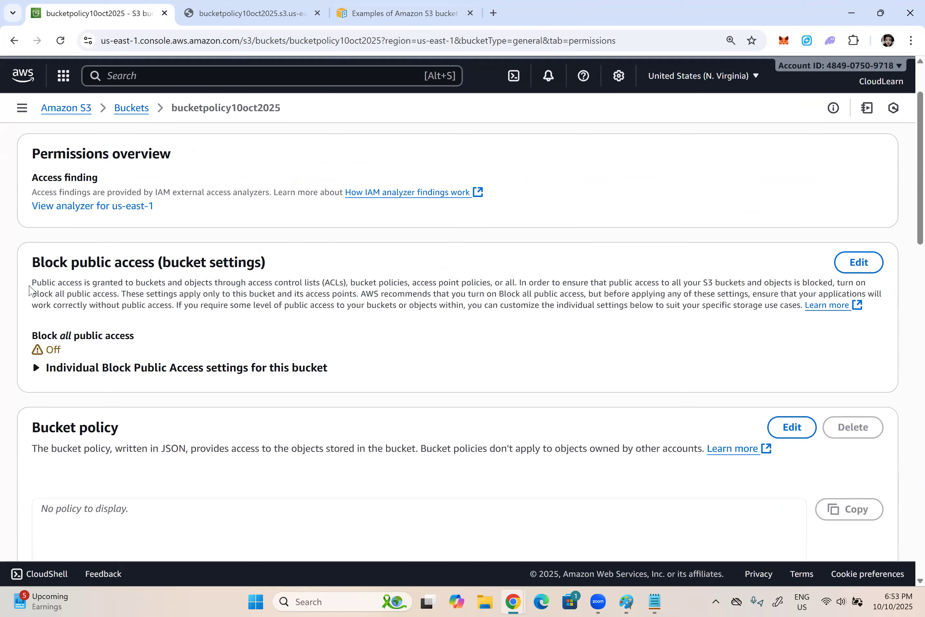
{"action": "scroll", "coordinate": [30, 290], "scroll_direction": "down", "scroll_amount": 3}
{"action": "left_click_drag", "start_coordinate": [121, 324], "coordinate": [32, 325]}
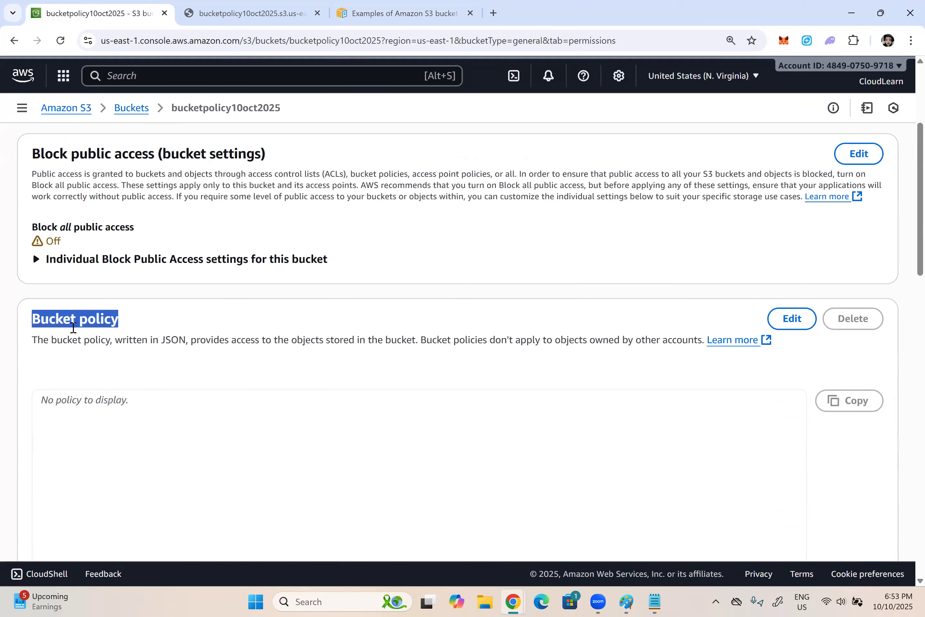
{"action": "scroll", "coordinate": [122, 332], "scroll_direction": "down", "scroll_amount": 2}
{"action": "left_click", "coordinate": [790, 253]}
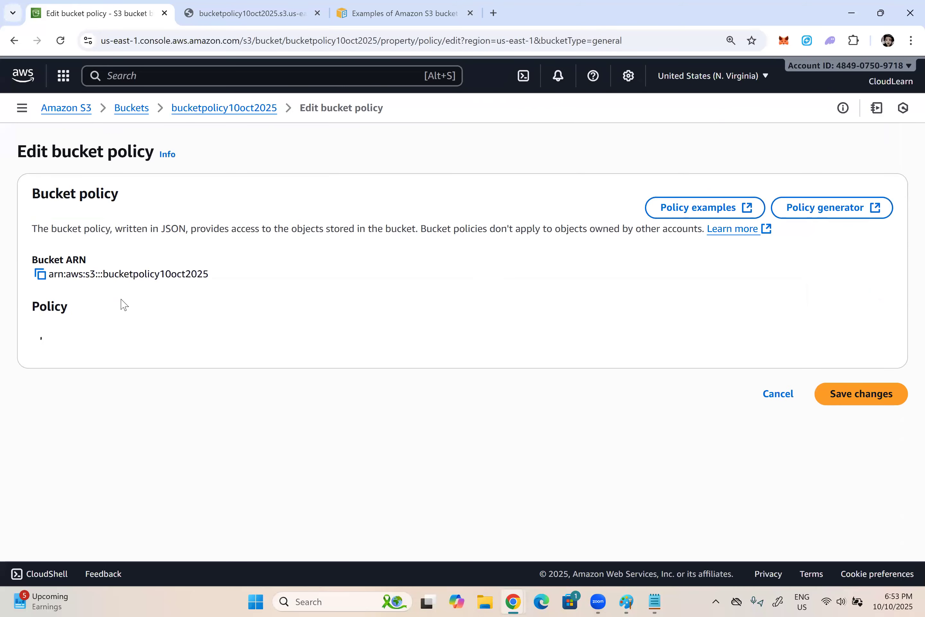
{"action": "left_click_drag", "start_coordinate": [91, 259], "coordinate": [34, 261]}
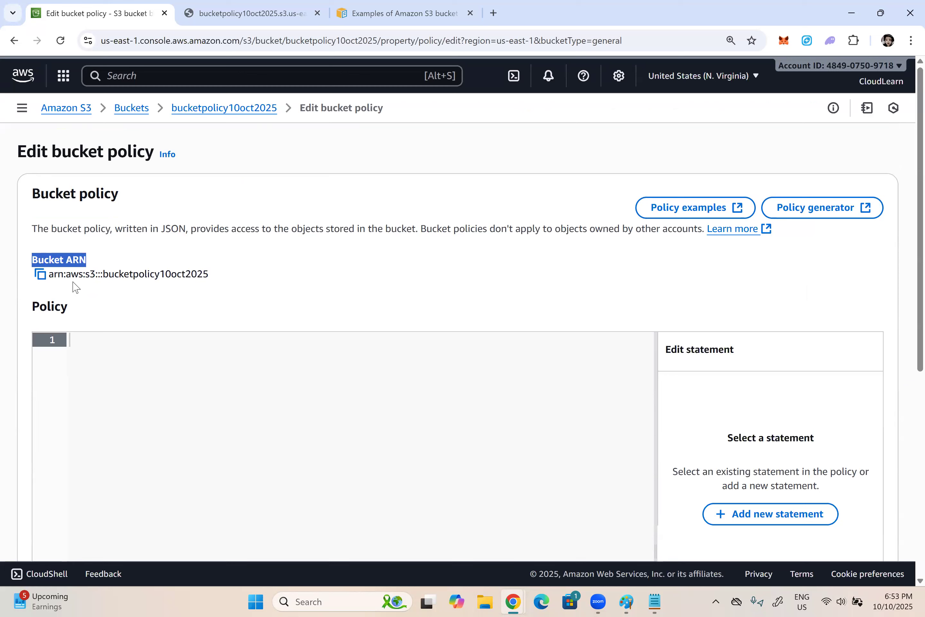
{"action": "scroll", "coordinate": [124, 239], "scroll_direction": "down", "scroll_amount": 1}
{"action": "left_click", "coordinate": [127, 350]}
{"action": "type", "text": "lkdsh;sd"}
{"action": "key", "text": "Return"}
{"action": "type", "text": "sdjh'oshj"}
{"action": "key", "text": "Return"}
{"action": "type", "text": "s[dvhsdk sdhvkdsjv ;lsk knvsVKsdk"}
{"action": "type", "text": "v"}
{"action": "key", "text": "Return"}
{"action": "type", "text": "spdvasvj"}
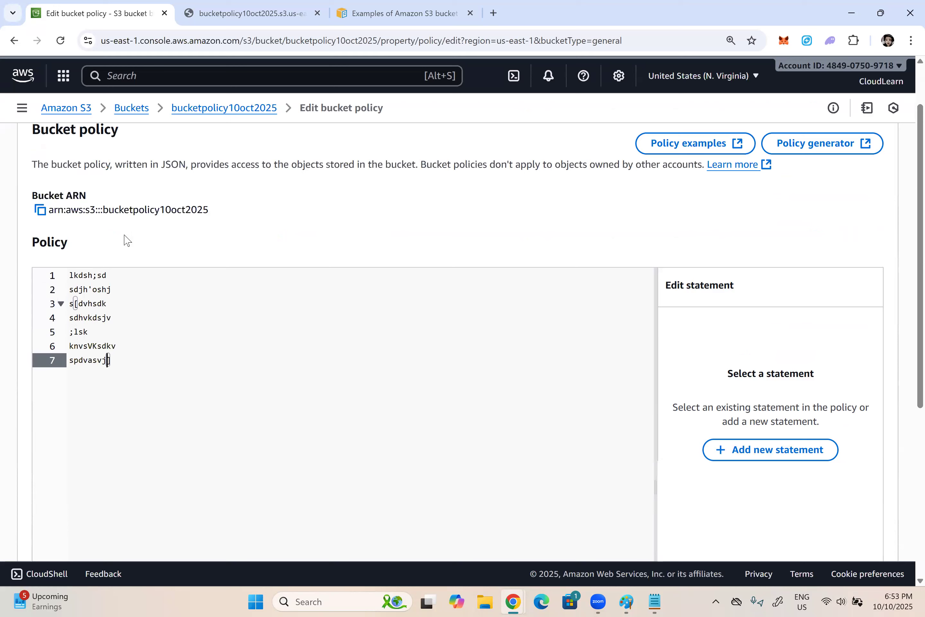
{"action": "key", "text": "Return"}
{"action": "type", "text": "svjsd"}
{"action": "key", "text": "Return"}
{"action": "type", "text": "vjs"}
{"action": "key", "text": "ctrl+a"}
{"action": "key", "text": "BackSpace"}
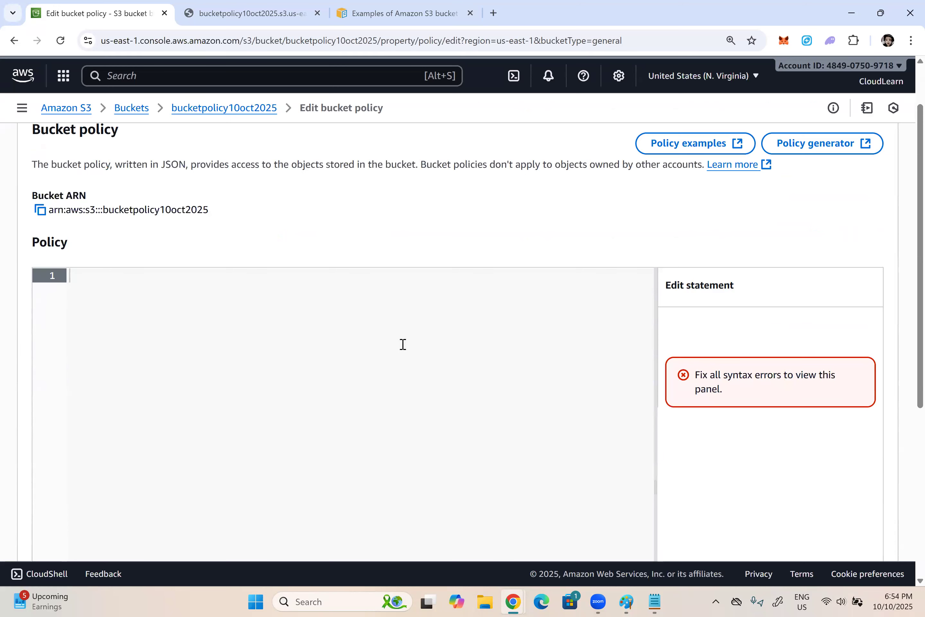
{"action": "scroll", "coordinate": [534, 376], "scroll_direction": "down", "scroll_amount": 8}
{"action": "scroll", "coordinate": [768, 400], "scroll_direction": "up", "scroll_amount": 10}
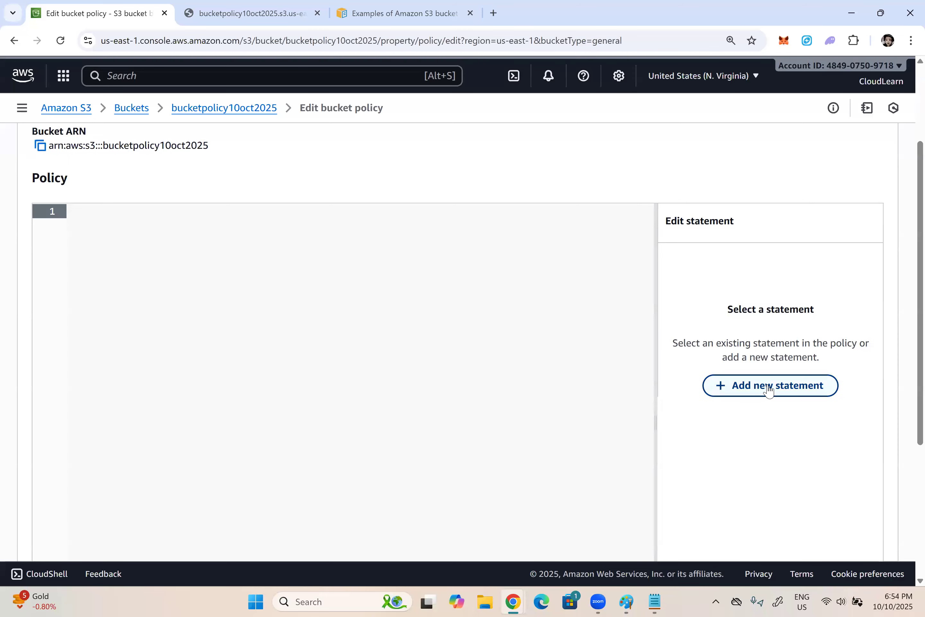
{"action": "left_click", "coordinate": [769, 386]}
{"action": "left_click", "coordinate": [220, 361]}
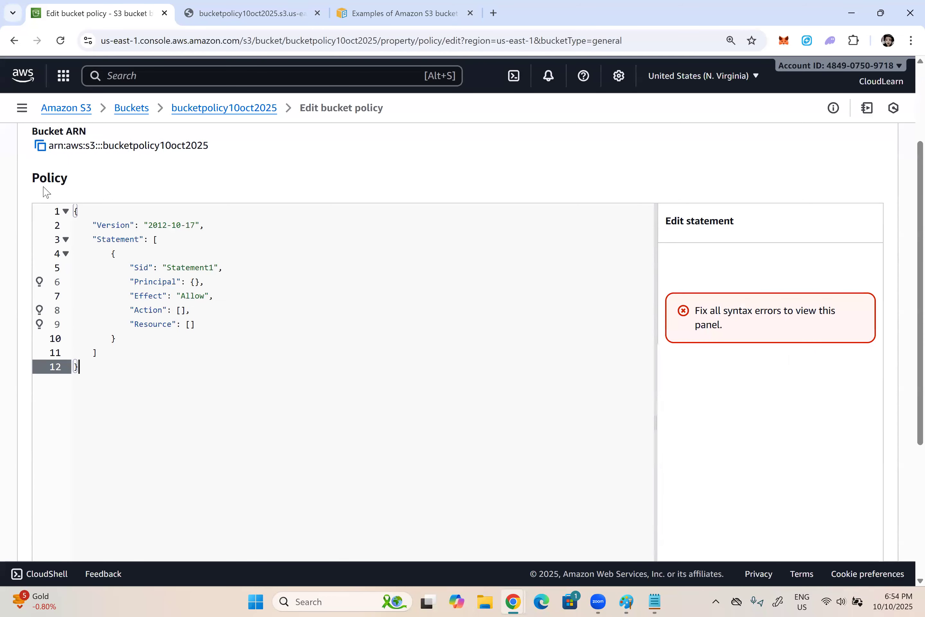
{"action": "key", "text": "ctrl+a"}
{"action": "key", "text": "Delete"}
{"action": "scroll", "coordinate": [194, 285], "scroll_direction": "up", "scroll_amount": 3}
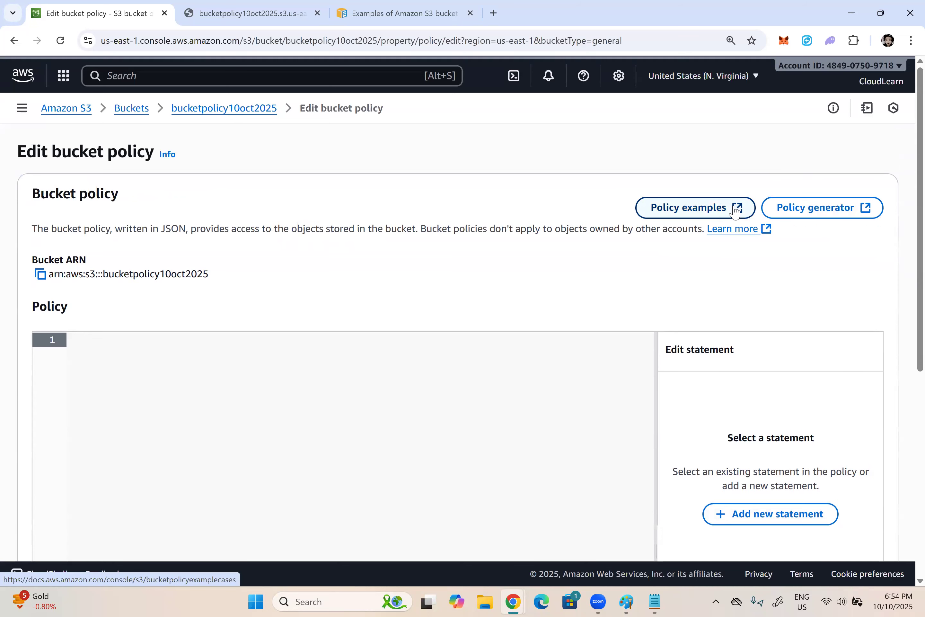
Open the policy examples and the AWS Policy Generator from the policy editor, and close the duplicate examples page.
{"action": "left_click", "coordinate": [722, 209]}
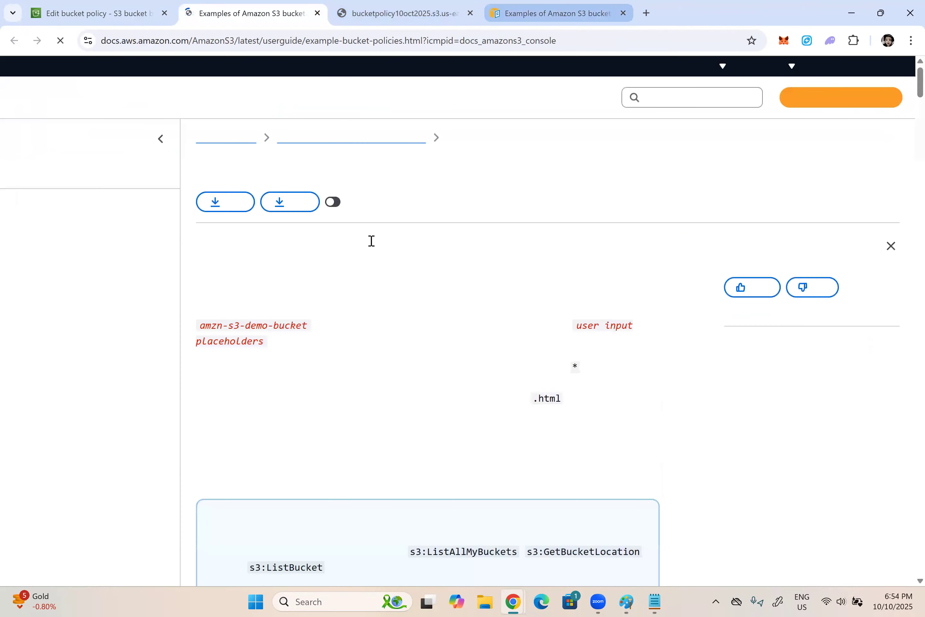
{"action": "left_click", "coordinate": [91, 18]}
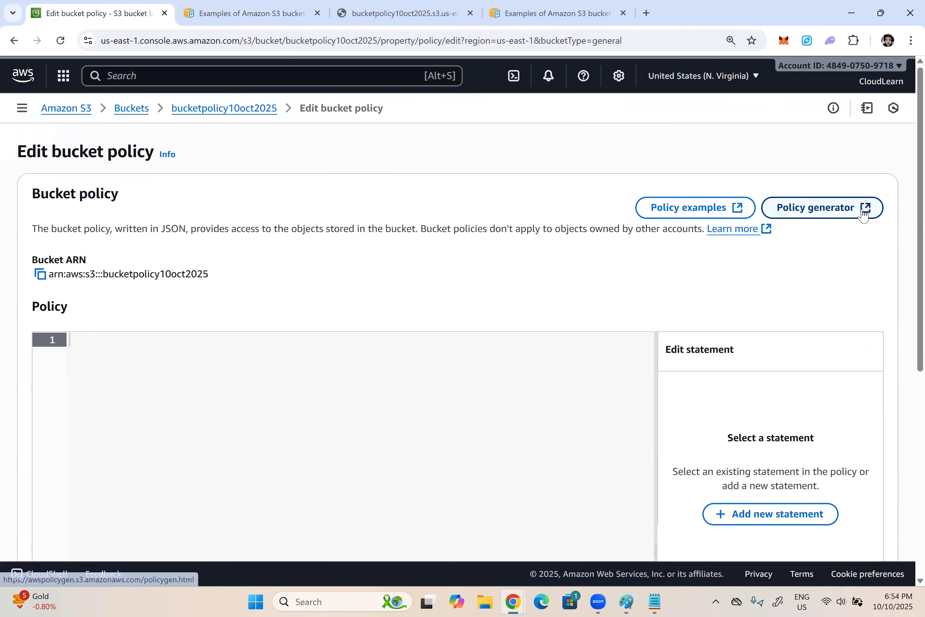
{"action": "left_click", "coordinate": [848, 211]}
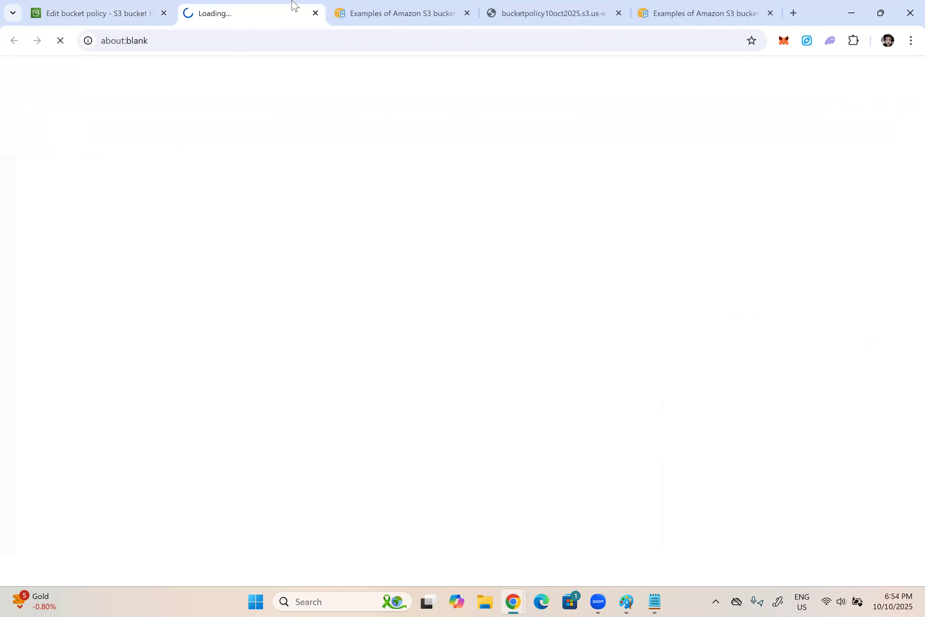
{"action": "left_click", "coordinate": [769, 14]}
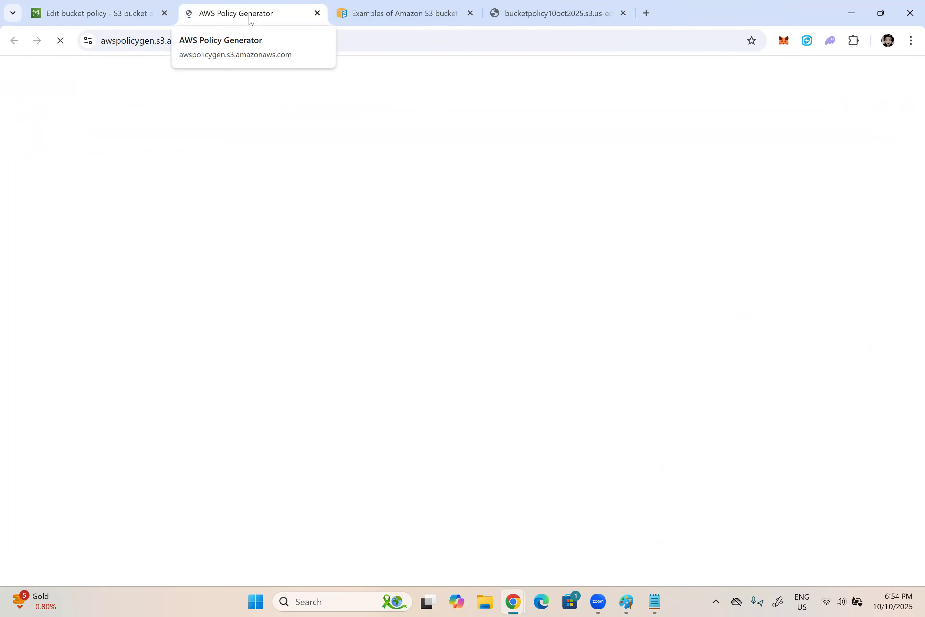
Set the policy type to S3 Bucket Policy and the Allow statement's principal to *.
{"action": "left_click", "coordinate": [84, 248]}
{"action": "left_click", "coordinate": [85, 309]}
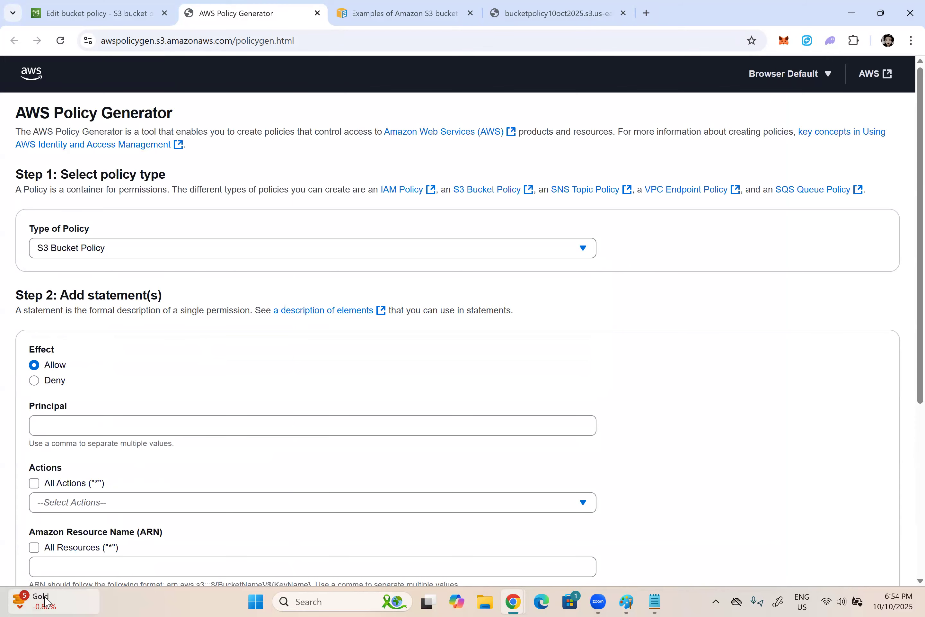
{"action": "mouse_move", "coordinate": [45, 603]}
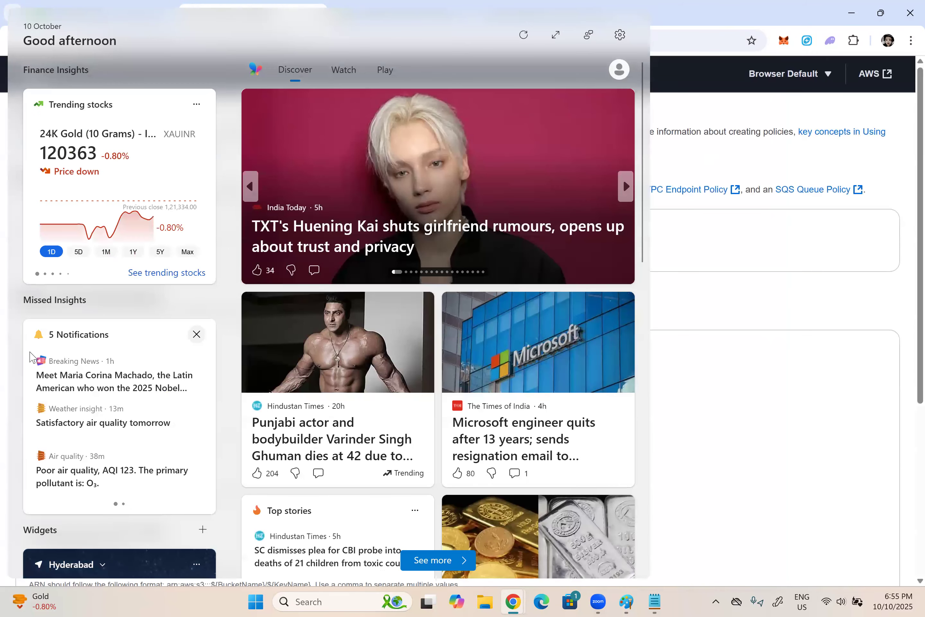
{"action": "scroll", "coordinate": [83, 342], "scroll_direction": "down", "scroll_amount": 3}
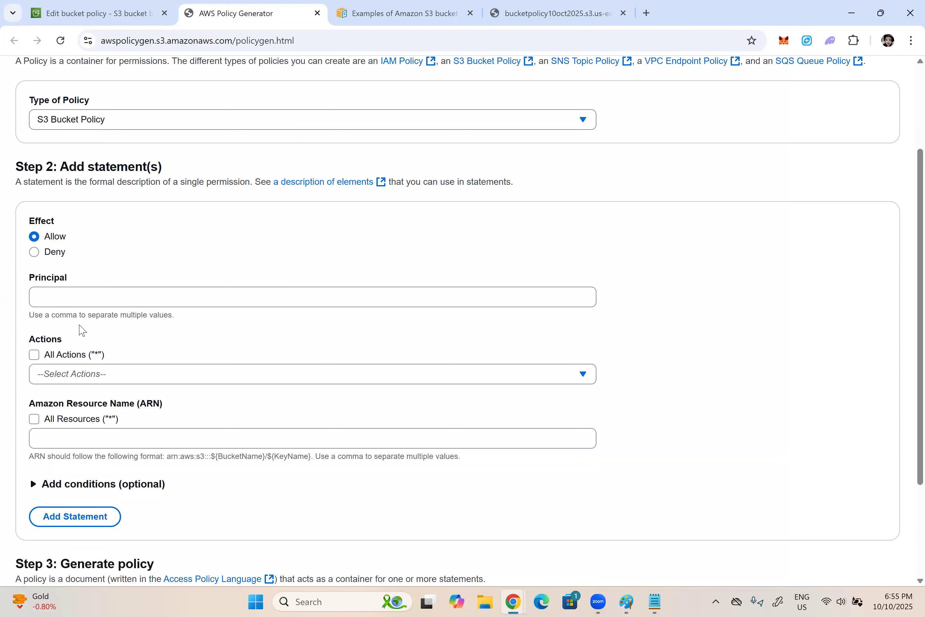
{"action": "left_click", "coordinate": [82, 301]}
{"action": "type", "text": "*"}
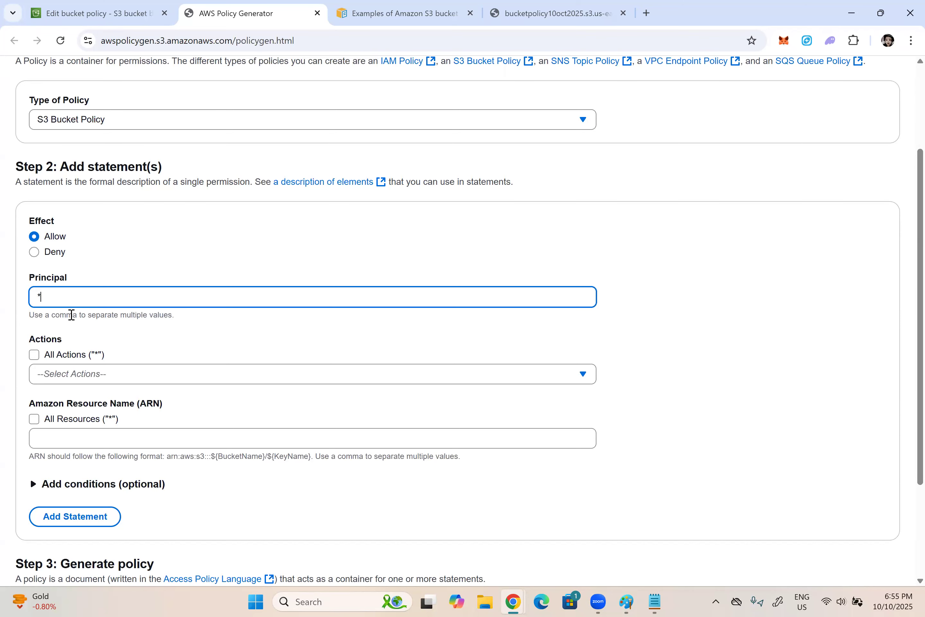
Look through the available actions and set the statement to cover All Actions ("*").
{"action": "scroll", "coordinate": [69, 316], "scroll_direction": "down", "scroll_amount": 2}
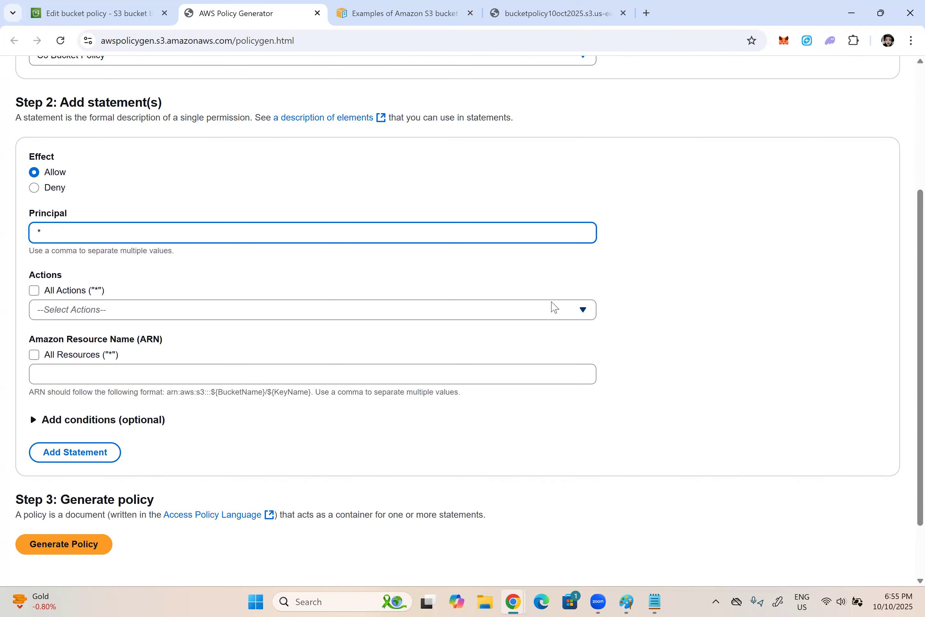
{"action": "scroll", "coordinate": [638, 276], "scroll_direction": "down", "scroll_amount": 1}
{"action": "left_click", "coordinate": [312, 246]}
{"action": "scroll", "coordinate": [199, 398], "scroll_direction": "down", "scroll_amount": 20}
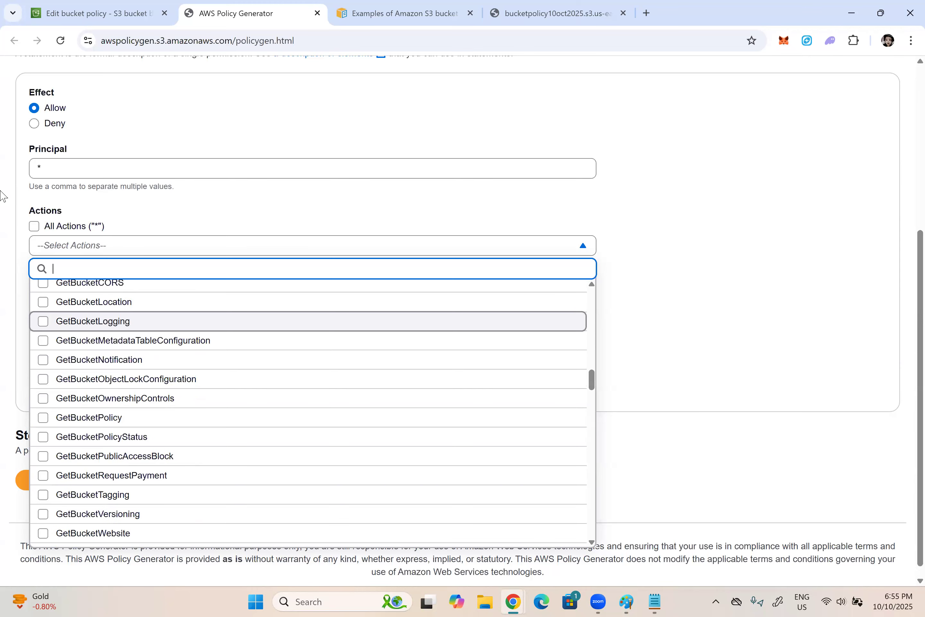
{"action": "left_click", "coordinate": [3, 195]}
{"action": "left_click", "coordinate": [34, 226]}
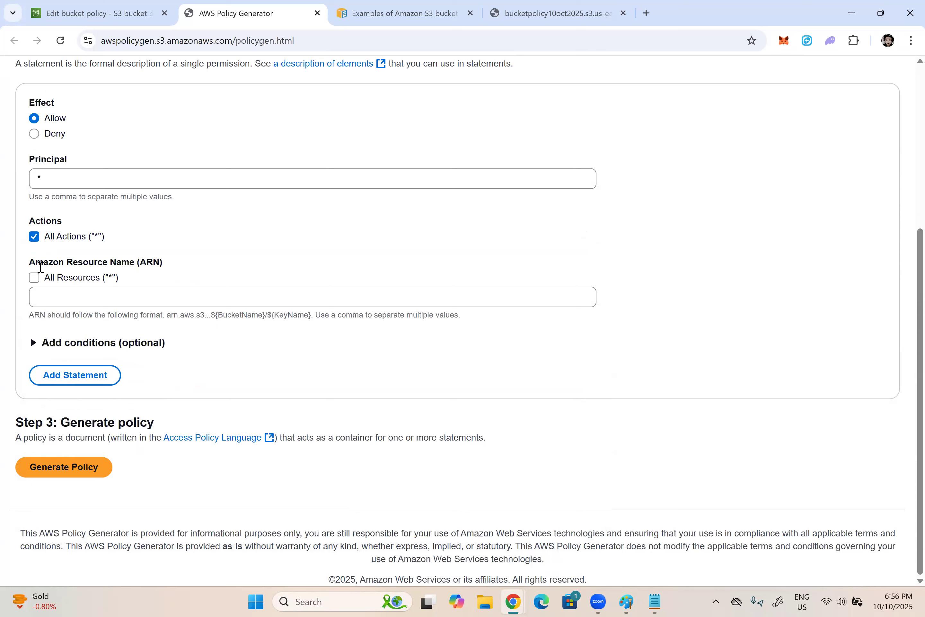
{"action": "left_click", "coordinate": [35, 277]}
{"action": "left_click", "coordinate": [34, 313]}
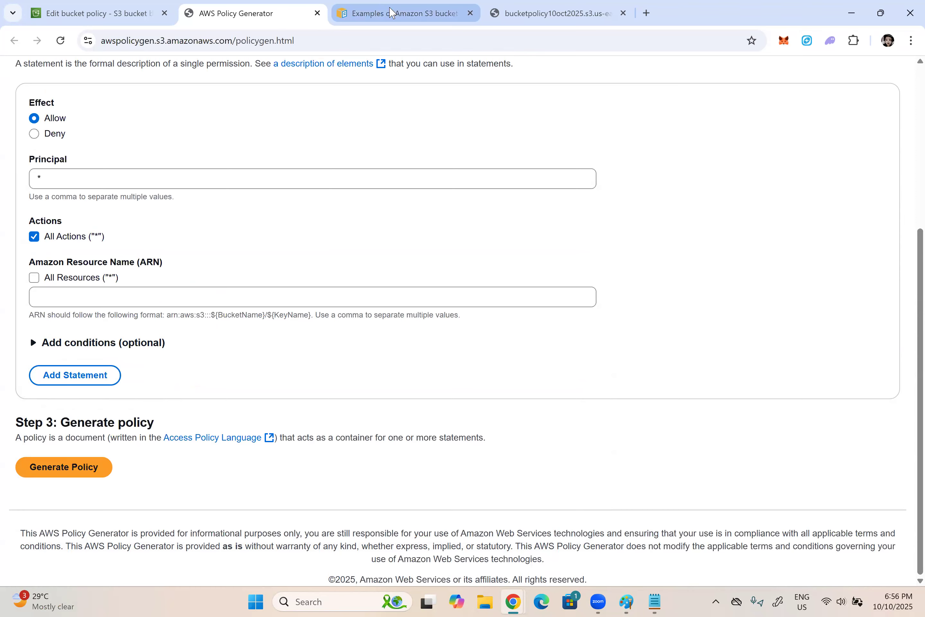
Check the Resource ARN format in the encryption example of the S3 bucket policies documentation and return to the policy generator.
{"action": "key", "text": "ctrl+Tab"}
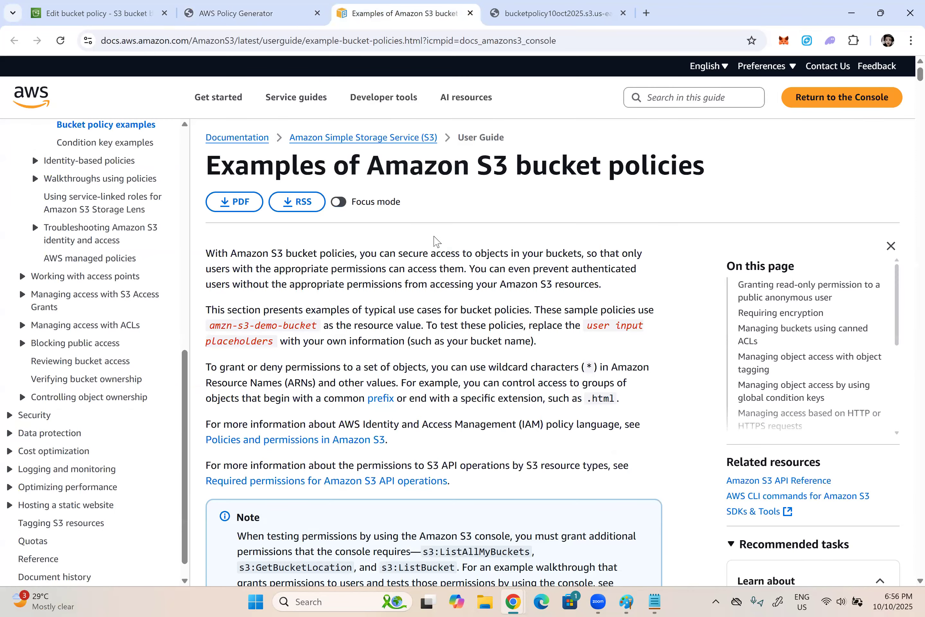
{"action": "scroll", "coordinate": [437, 242], "scroll_direction": "down", "scroll_amount": 15}
{"action": "scroll", "coordinate": [436, 244], "scroll_direction": "down", "scroll_amount": 10}
{"action": "left_click_drag", "start_coordinate": [324, 382], "coordinate": [524, 381]}
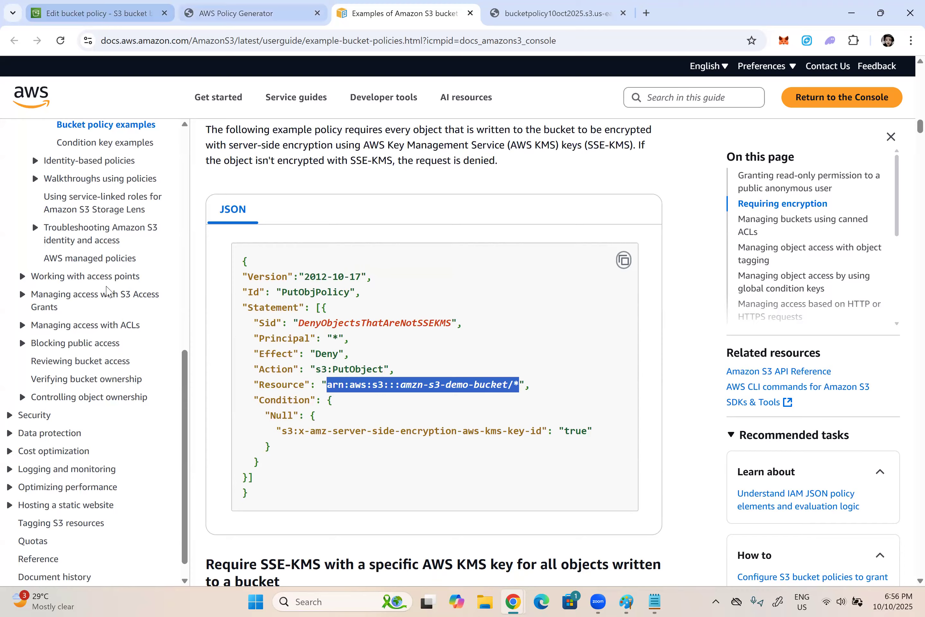
{"action": "key", "text": "ctrl+shift+Tab"}
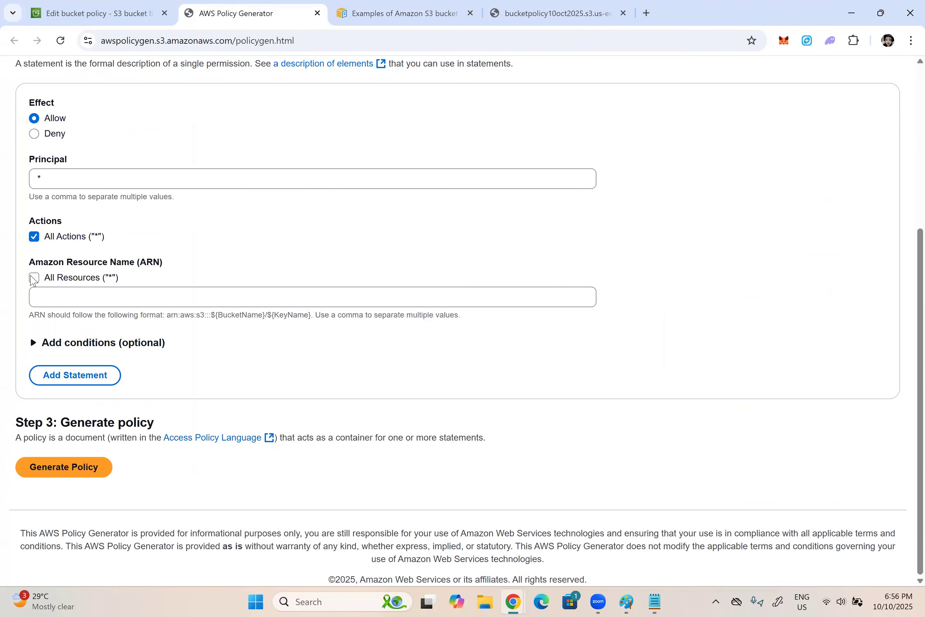
Copy the bucket's ARN from the bucket policy editor and add the generator statement with resource arn:aws:s3:::bucketpolicy10oct2025/*.
{"action": "left_click", "coordinate": [92, 15]}
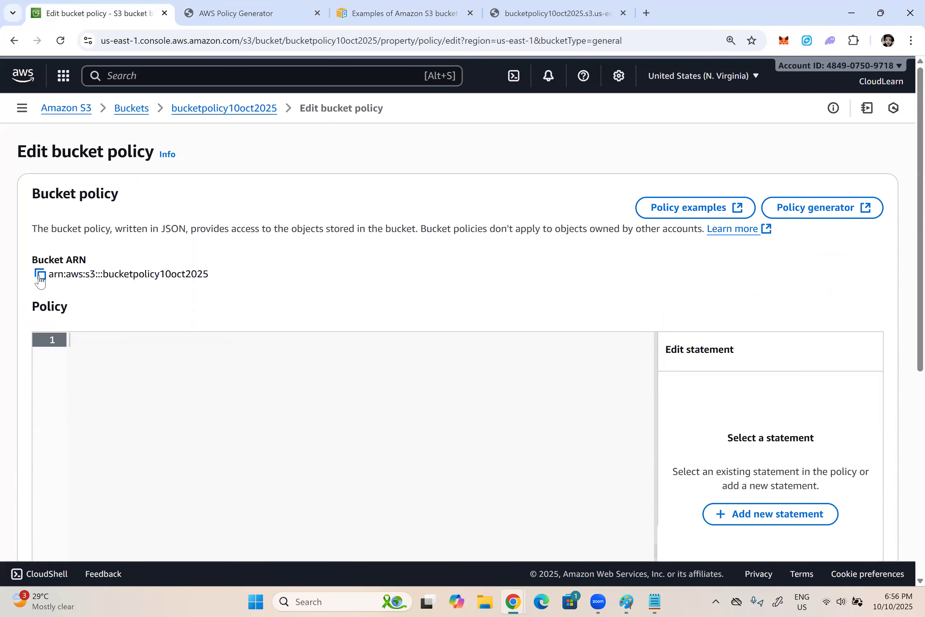
{"action": "left_click", "coordinate": [41, 274]}
{"action": "triple_click", "coordinate": [58, 278]}
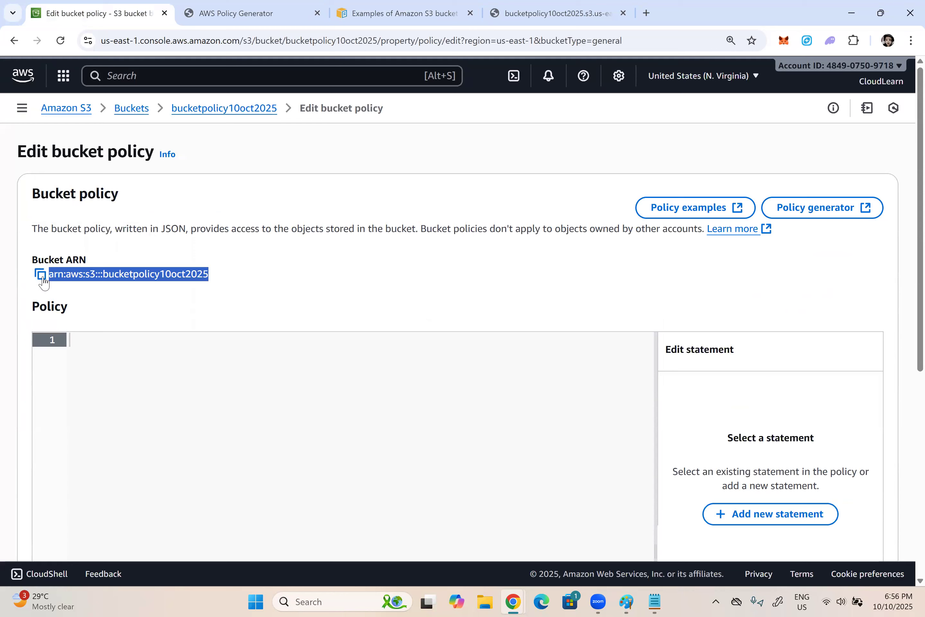
{"action": "left_click", "coordinate": [41, 274]}
{"action": "left_click", "coordinate": [198, 15]}
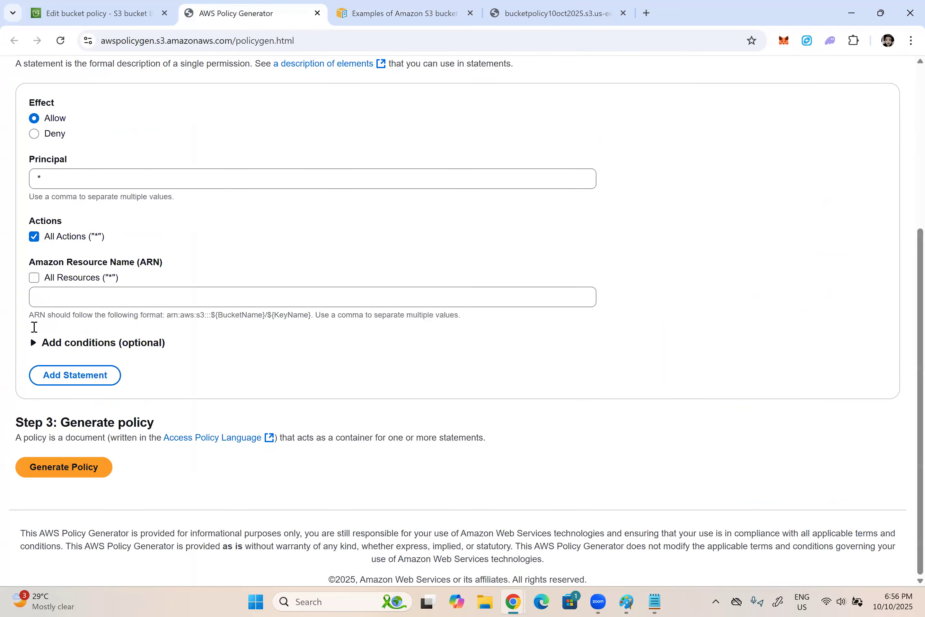
{"action": "left_click", "coordinate": [44, 292]}
{"action": "key", "text": "ctrl+v"}
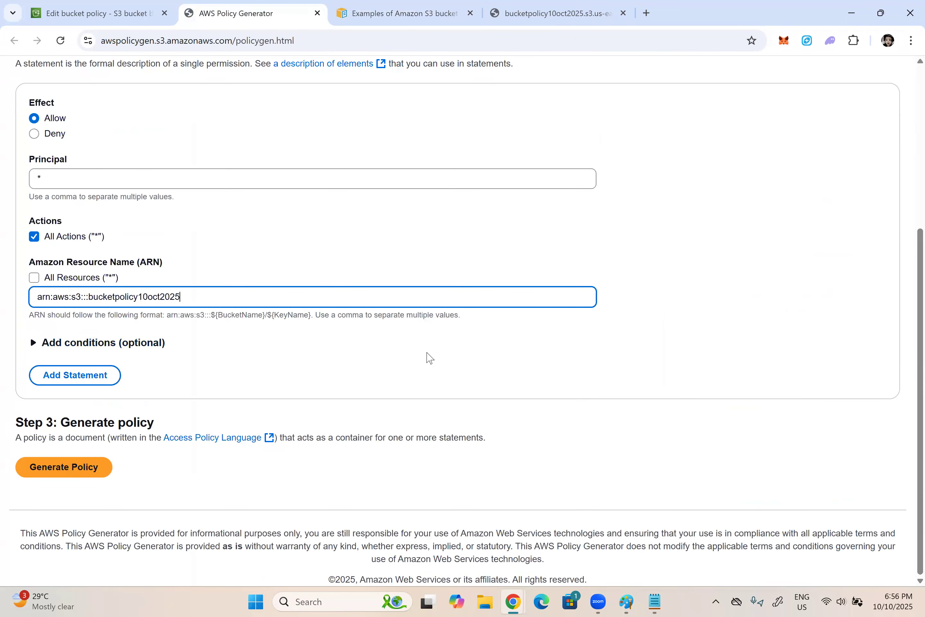
{"action": "type", "text": "/*"}
{"action": "left_click", "coordinate": [75, 375]}
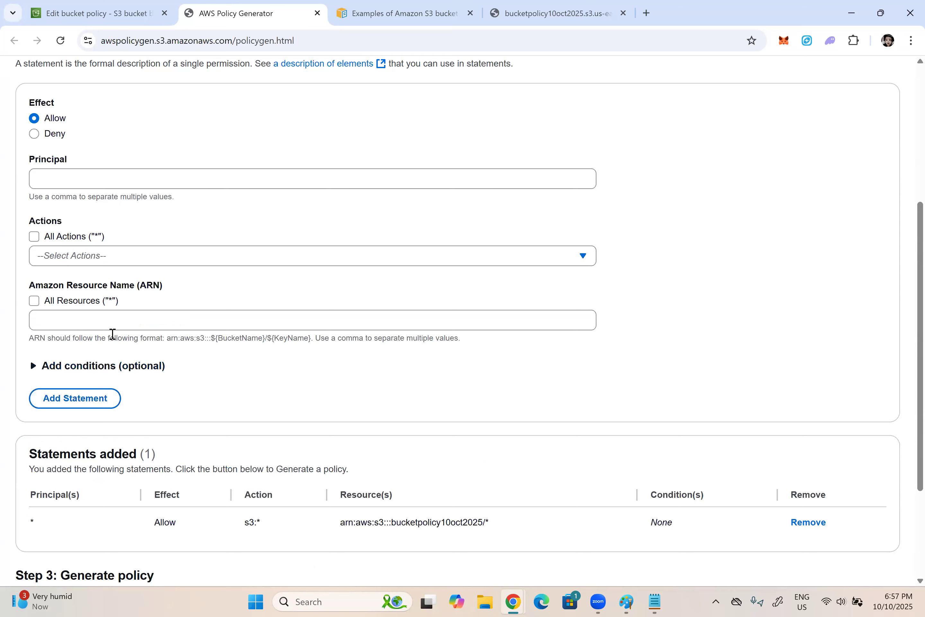
Review the added statement's effect, action and resource, and generate and copy the policy JSON.
{"action": "scroll", "coordinate": [112, 333], "scroll_direction": "down", "scroll_amount": 1}
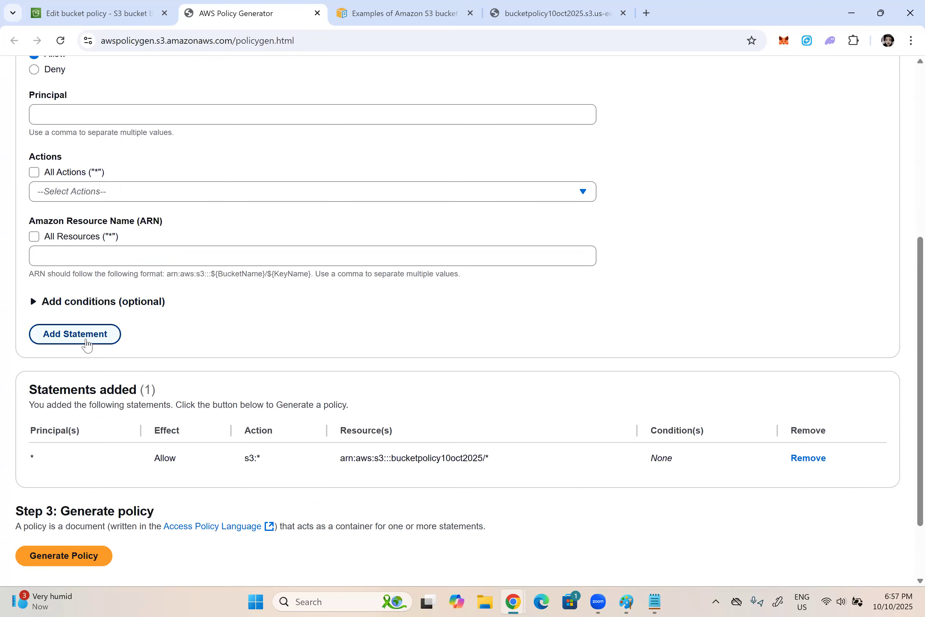
{"action": "scroll", "coordinate": [120, 322], "scroll_direction": "down", "scroll_amount": 1}
{"action": "left_click_drag", "start_coordinate": [177, 395], "coordinate": [153, 395]}
{"action": "left_click_drag", "start_coordinate": [261, 397], "coordinate": [238, 400]}
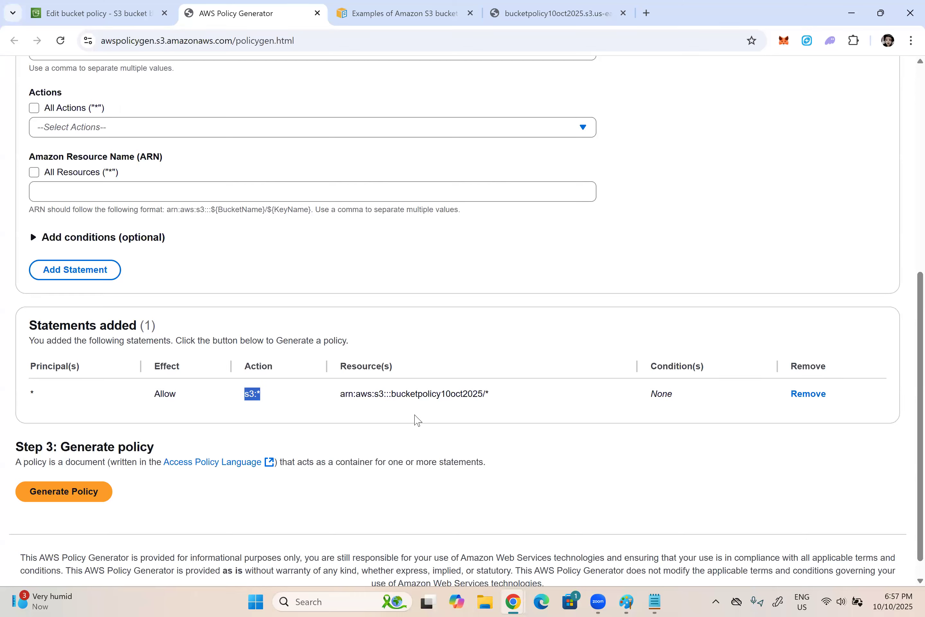
{"action": "left_click_drag", "start_coordinate": [490, 394], "coordinate": [337, 395]}
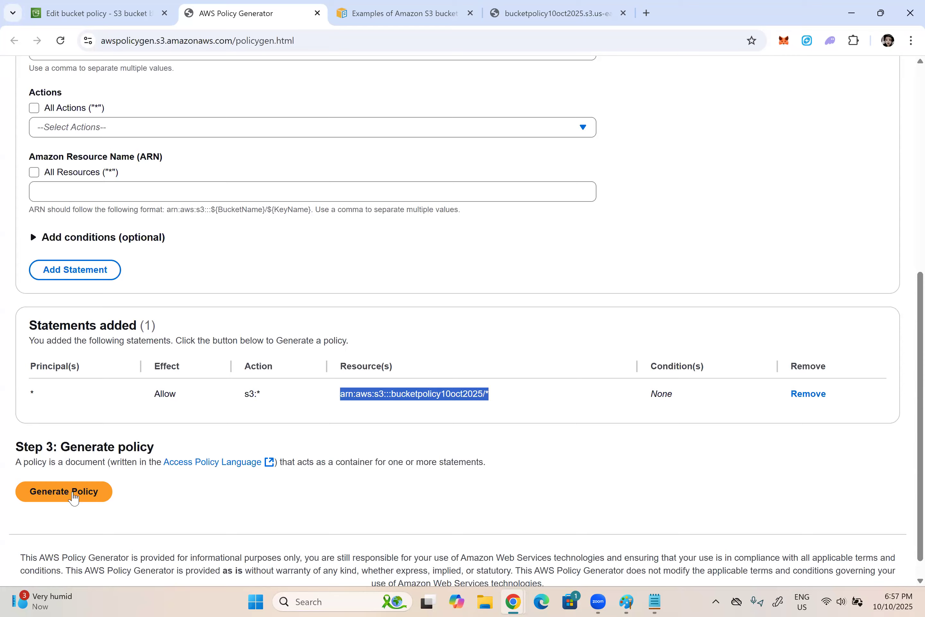
{"action": "left_click", "coordinate": [73, 496]}
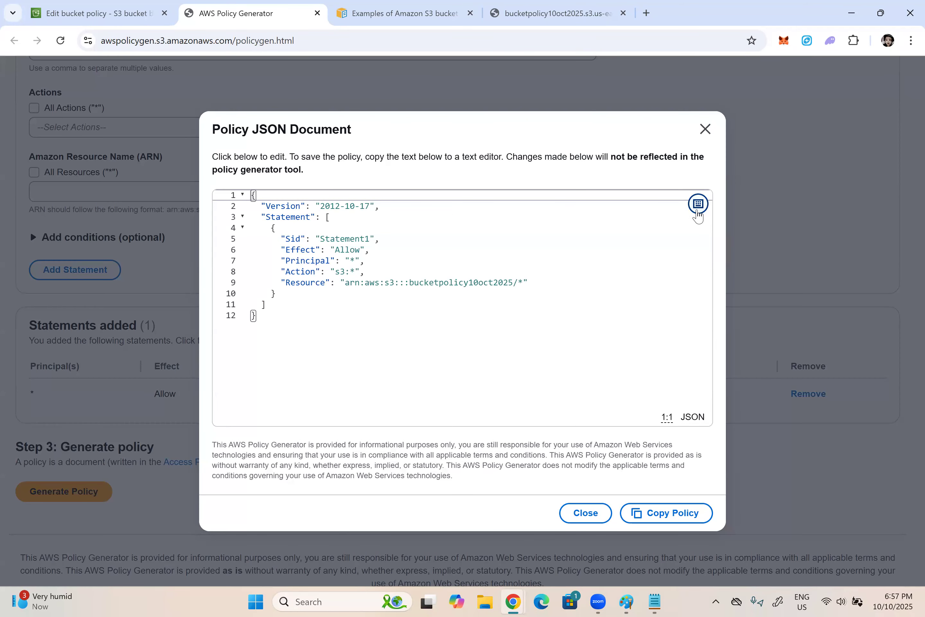
{"action": "left_click", "coordinate": [637, 513]}
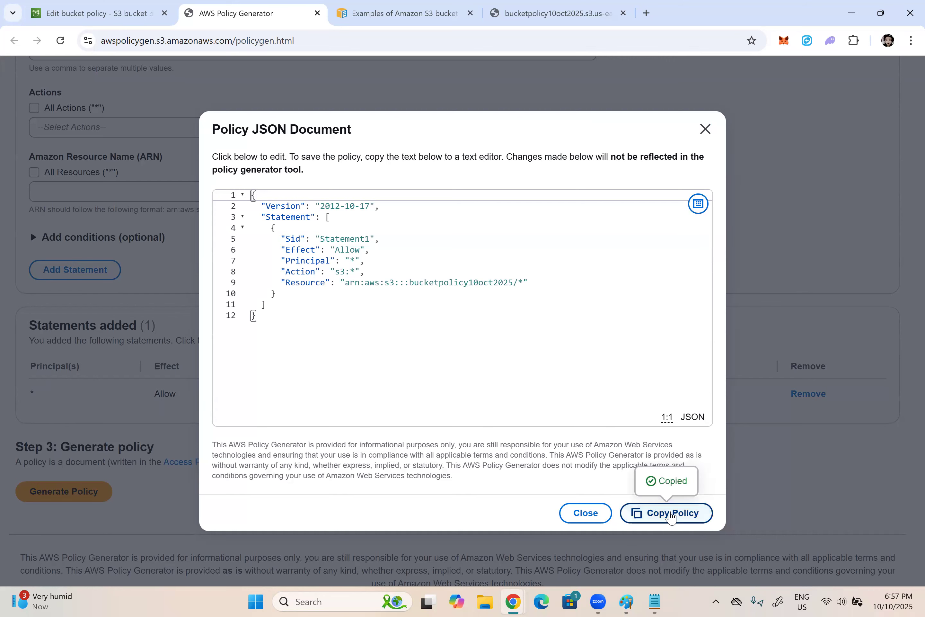
Paste the generated policy JSON into the bucketpolicy10oct2025 bucket policy editor.
{"action": "left_click", "coordinate": [102, 13]}
{"action": "left_click", "coordinate": [123, 370]}
{"action": "key", "text": "ctrl+v"}
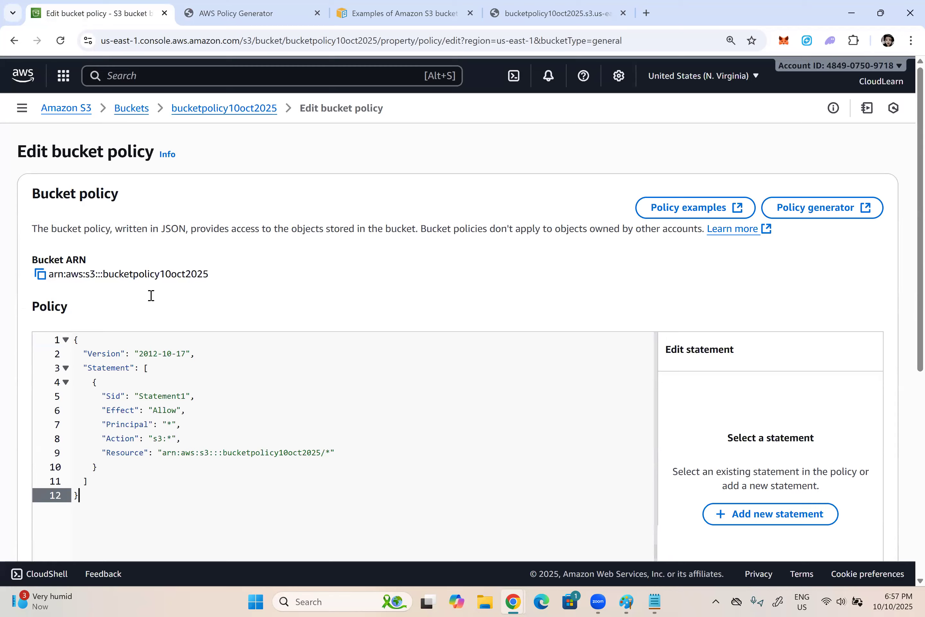
Examine the pasted policy's Sid, Effect, Principal, Action and Resource values.
{"action": "scroll", "coordinate": [296, 305], "scroll_direction": "down", "scroll_amount": 3}
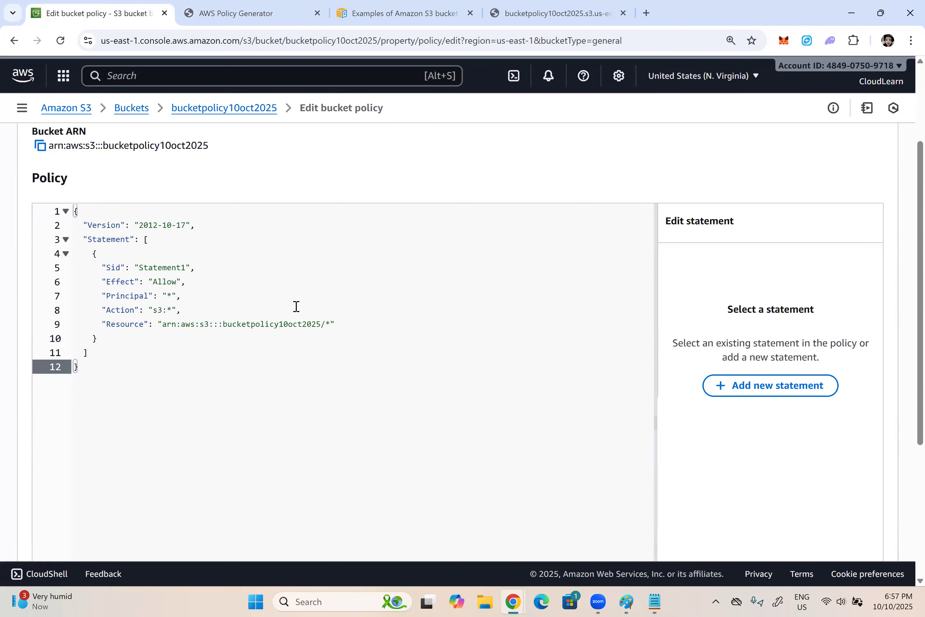
{"action": "left_click", "coordinate": [139, 267]}
{"action": "double_click", "coordinate": [185, 267]}
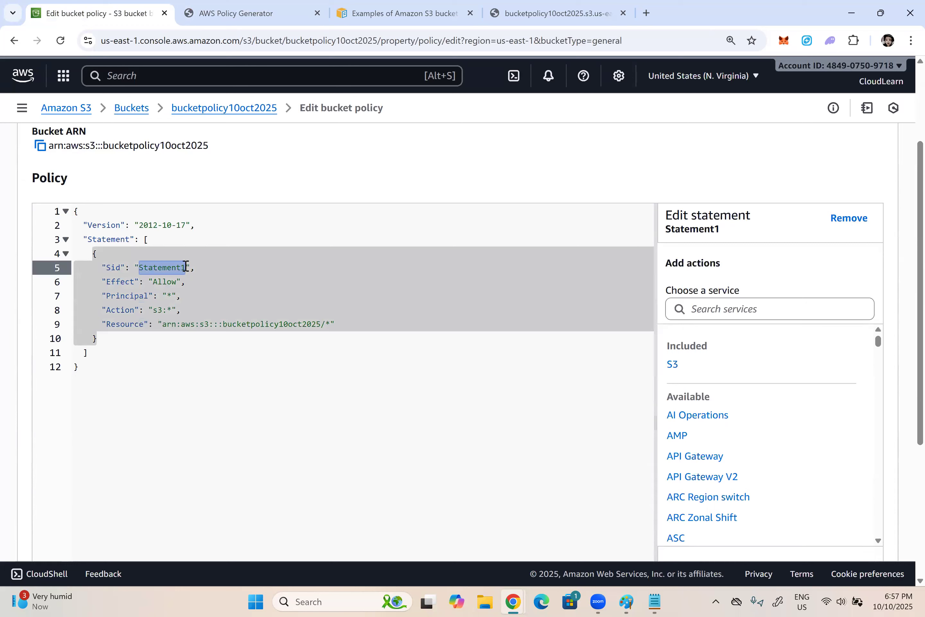
{"action": "left_click", "coordinate": [158, 282]}
{"action": "double_click", "coordinate": [158, 281]}
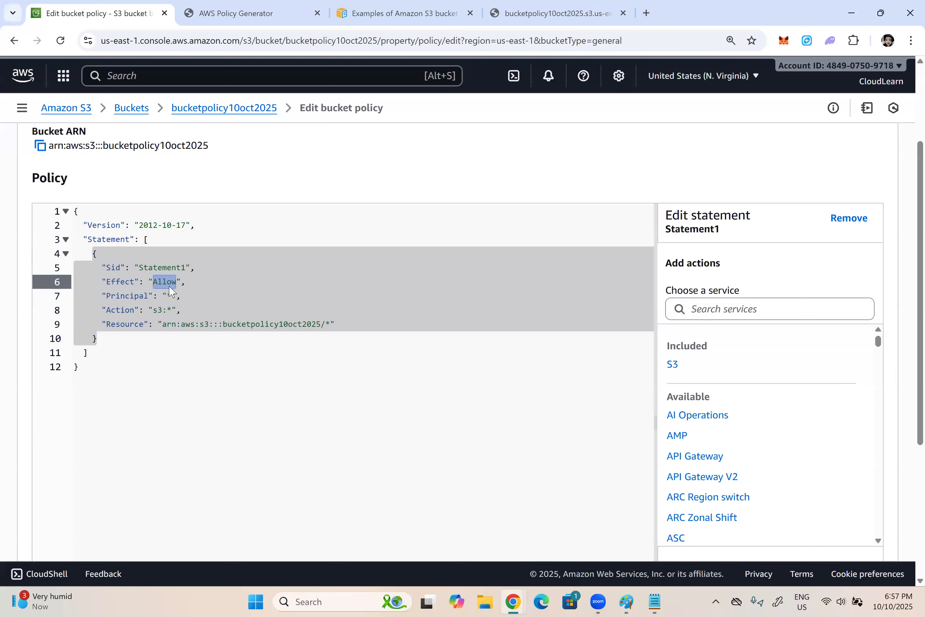
{"action": "left_click_drag", "start_coordinate": [149, 295], "coordinate": [182, 295]}
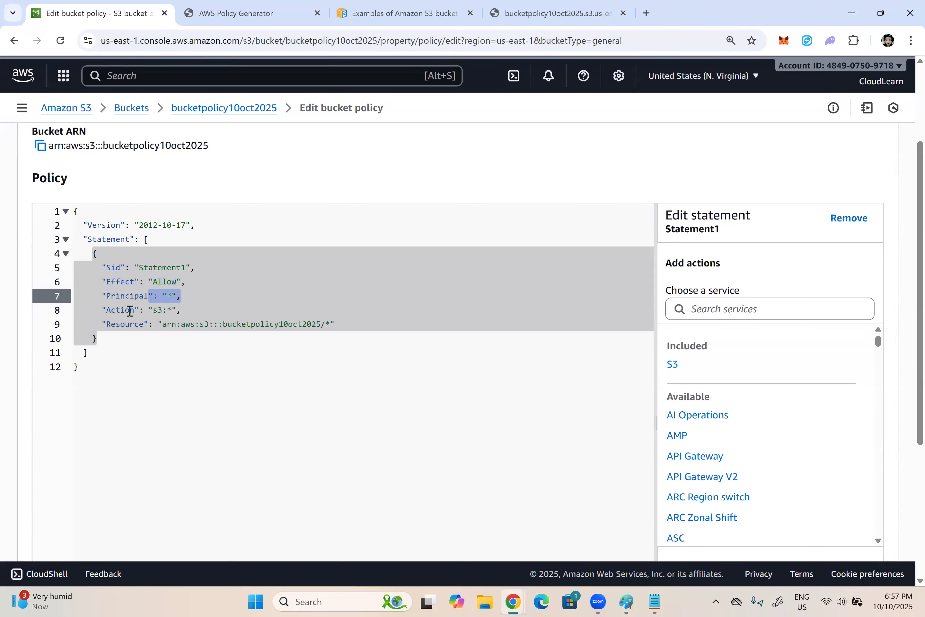
{"action": "left_click", "coordinate": [165, 287]}
{"action": "left_click_drag", "start_coordinate": [174, 311], "coordinate": [153, 311]}
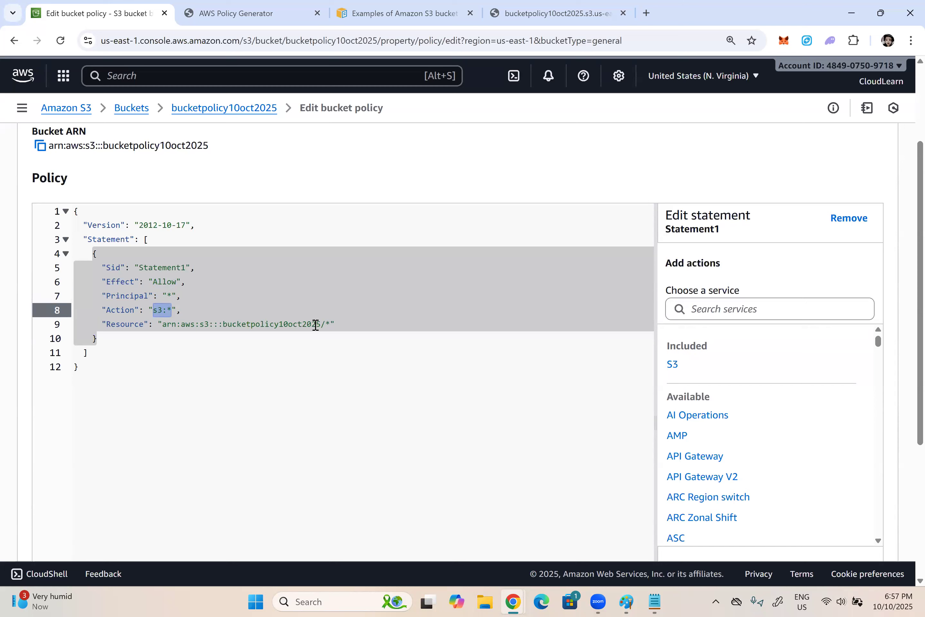
{"action": "left_click_drag", "start_coordinate": [320, 324], "coordinate": [223, 324]}
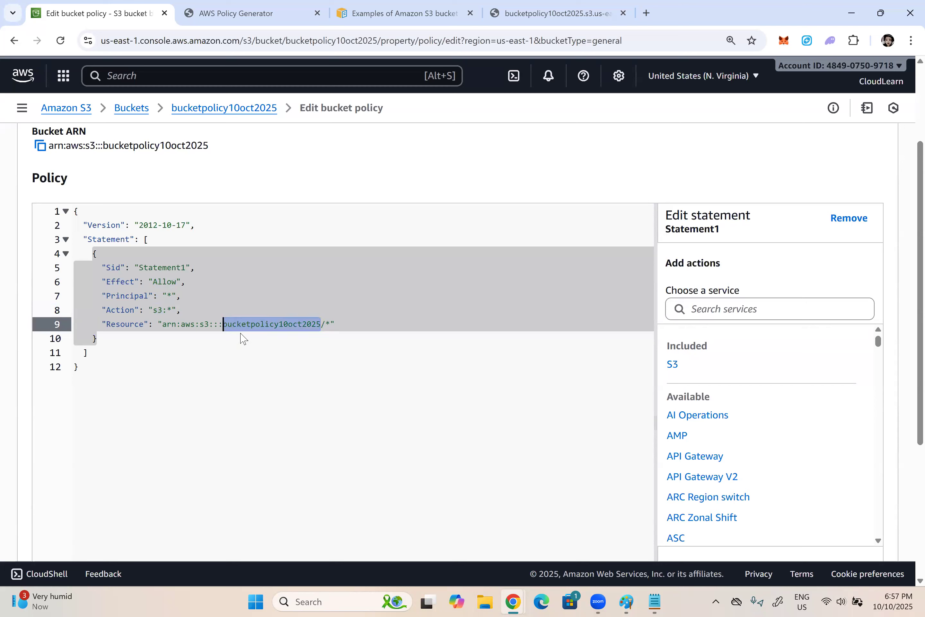
{"action": "left_click_drag", "start_coordinate": [329, 324], "coordinate": [221, 332]}
Save the bucket policy and reload the object URL of Image5.jpg to test public access.
{"action": "scroll", "coordinate": [525, 263], "scroll_direction": "down", "scroll_amount": 5}
{"action": "left_click", "coordinate": [870, 523]}
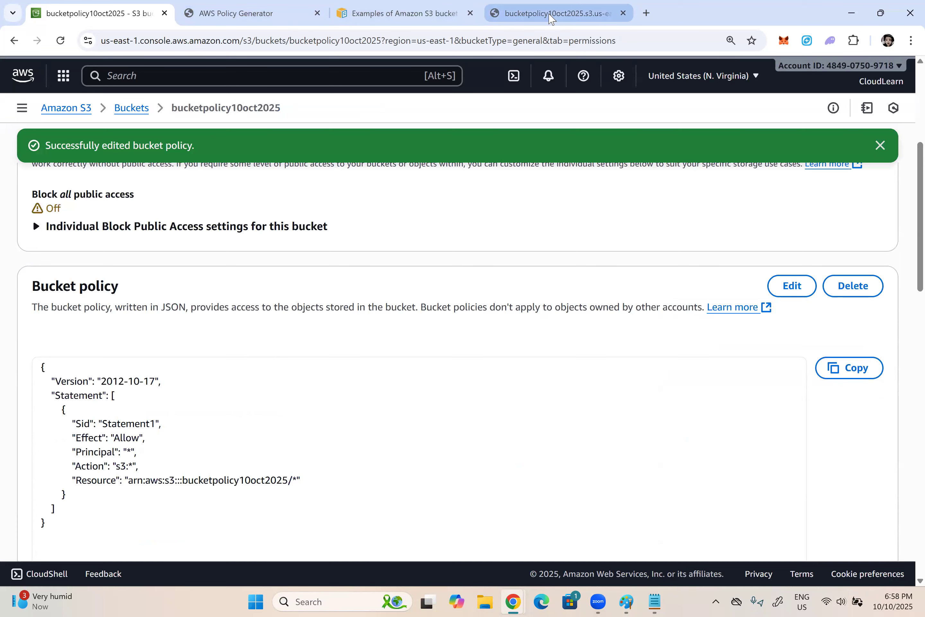
{"action": "left_click", "coordinate": [546, 16]}
{"action": "left_click", "coordinate": [258, 44]}
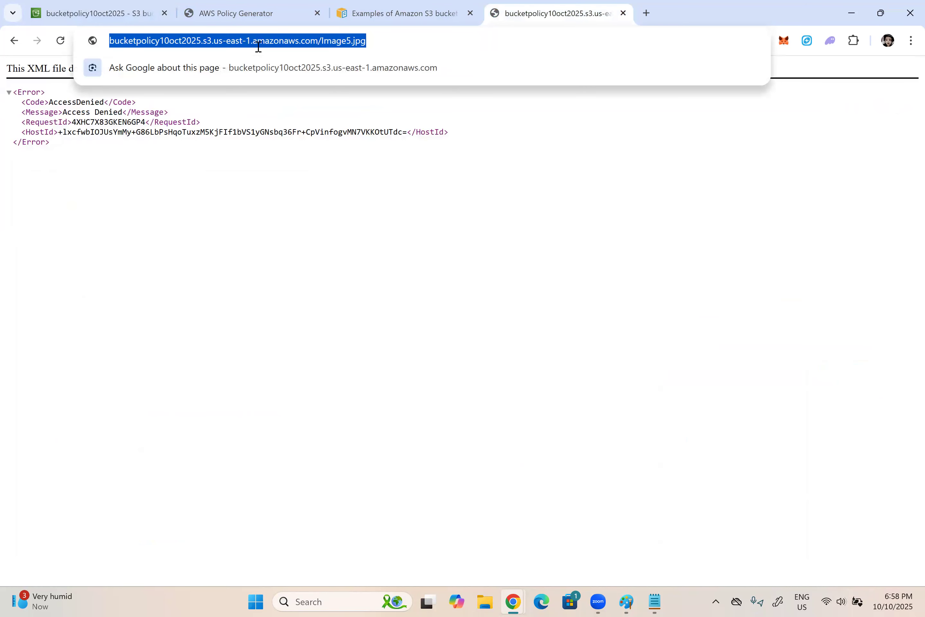
{"action": "key", "text": "Return"}
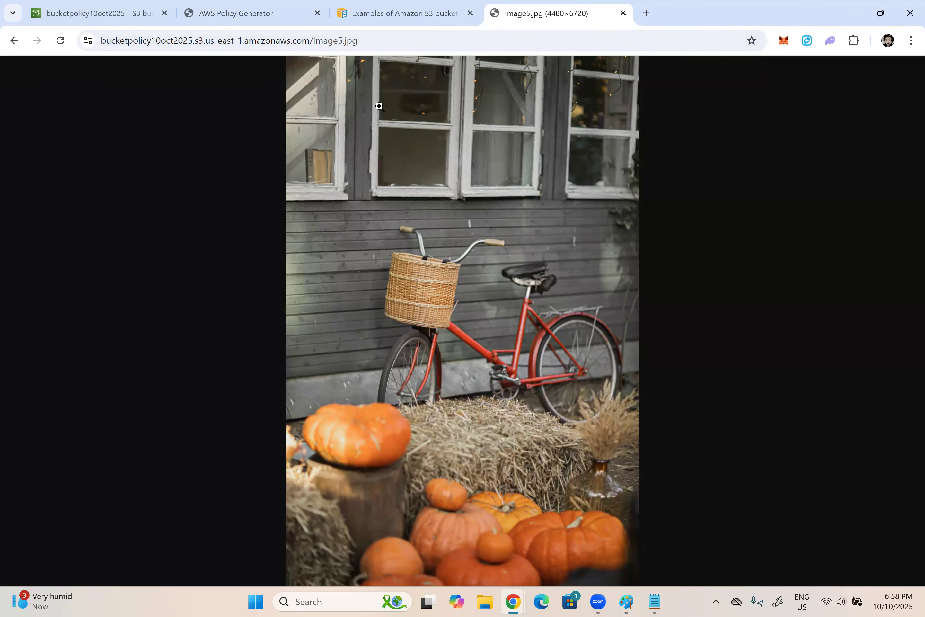
Return to the bucketpolicy10oct2025 bucket, upload Image.jpg to it and close the upload status.
{"action": "key", "text": "ctrl+Tab"}
{"action": "scroll", "coordinate": [812, 497], "scroll_direction": "down", "scroll_amount": 20}
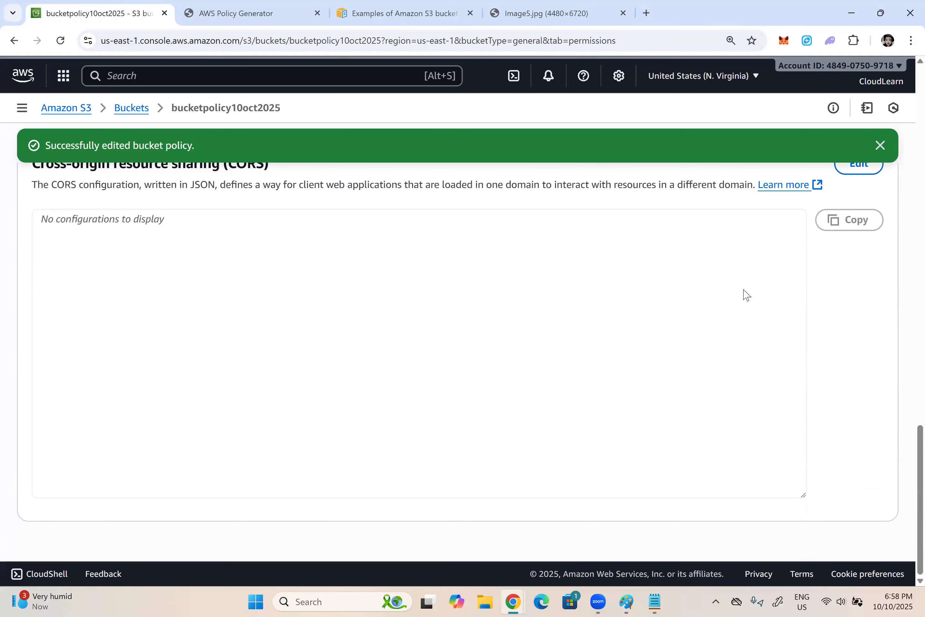
{"action": "scroll", "coordinate": [83, 159], "scroll_direction": "up", "scroll_amount": 20}
{"action": "left_click", "coordinate": [133, 109]}
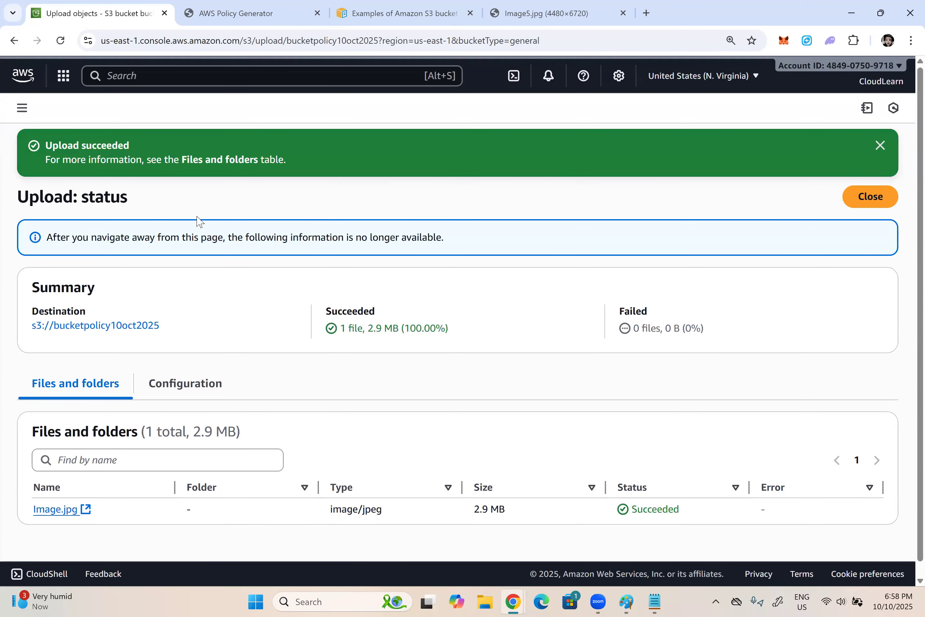
{"action": "left_click", "coordinate": [870, 196]}
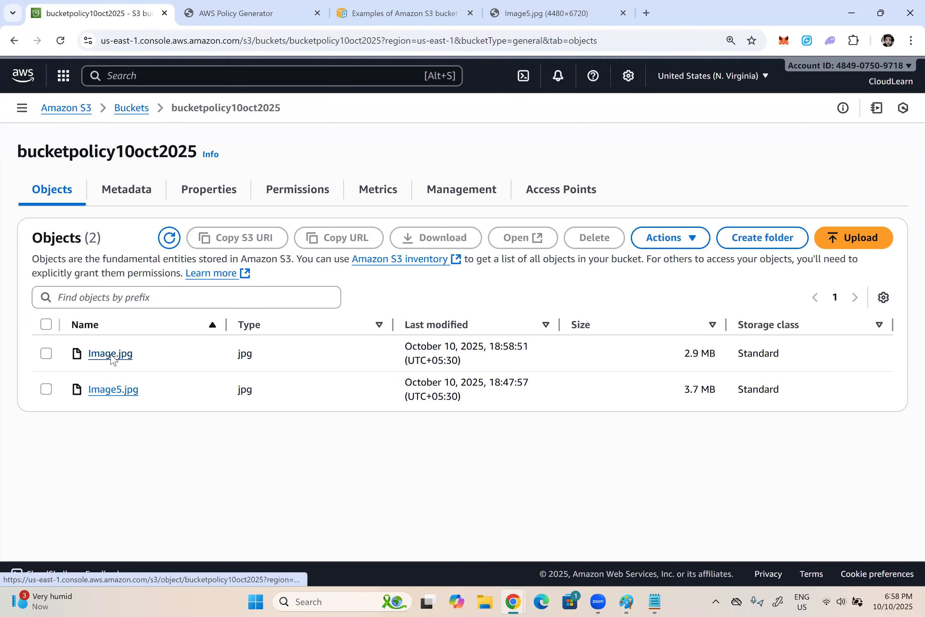
Copy the object URL of Image.jpg, load it in a new browser tab to test public access, and close that tab.
{"action": "left_click", "coordinate": [111, 354]}
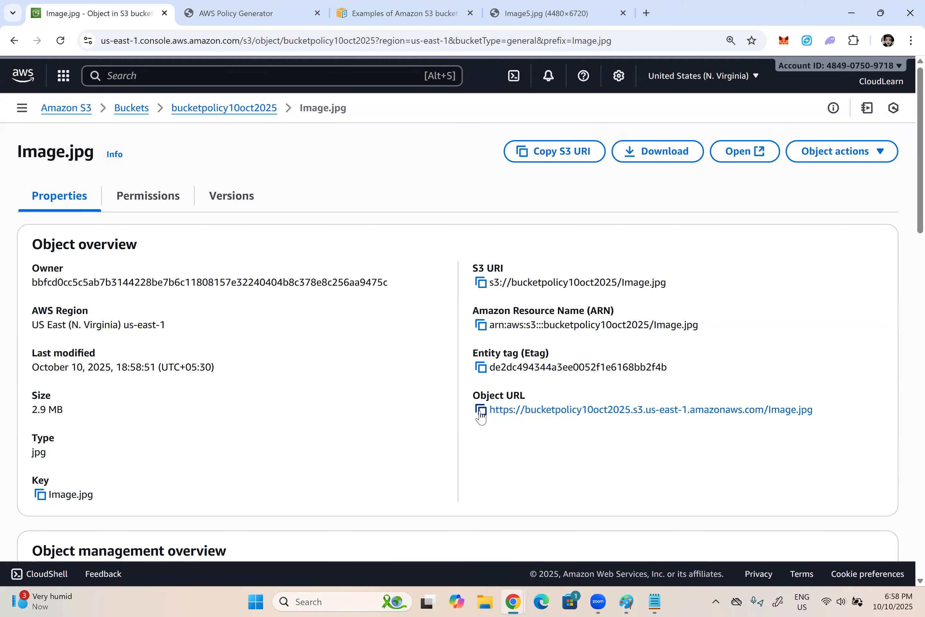
{"action": "left_click", "coordinate": [481, 410]}
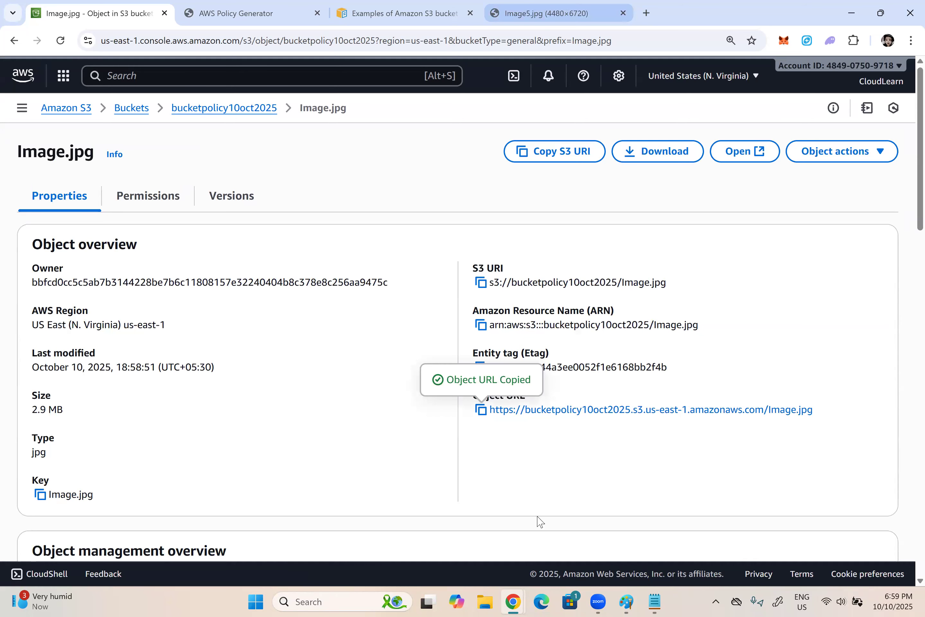
{"action": "left_click", "coordinate": [646, 13]}
{"action": "key", "text": "ctrl+v"}
{"action": "key", "text": "Return"}
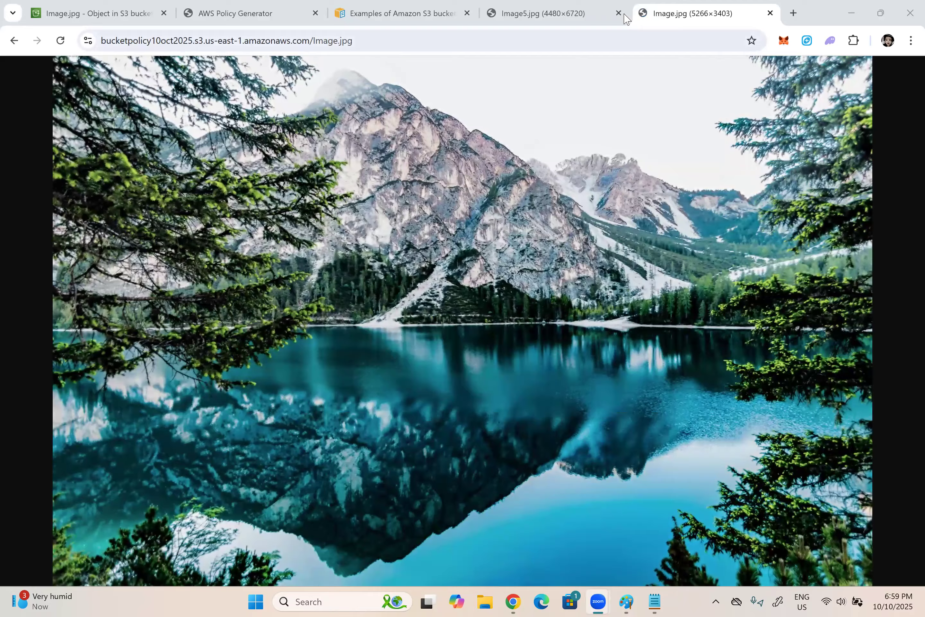
{"action": "key", "text": "ctrl+w"}
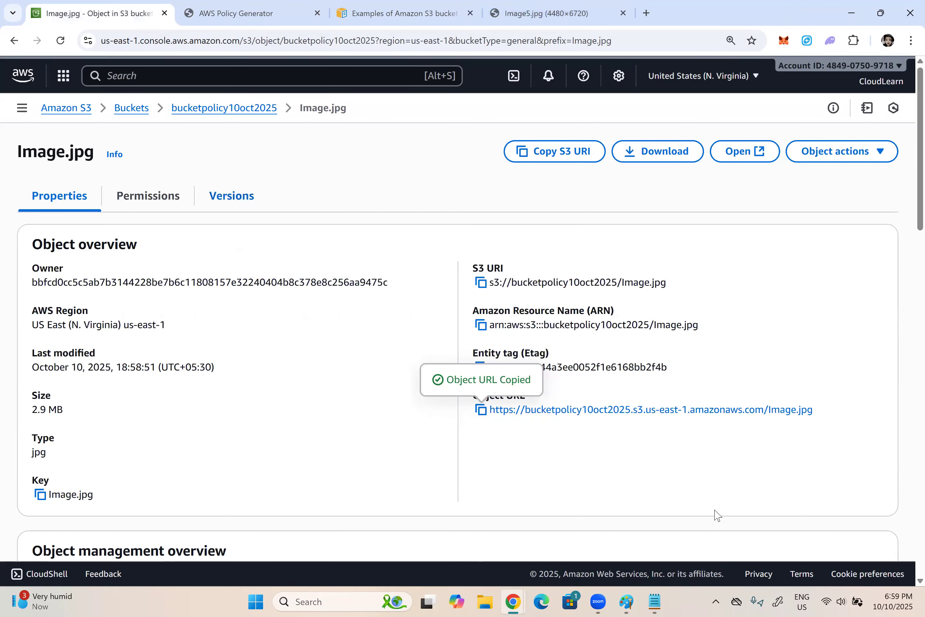
Switch to Paint and draw a bucket labelled S3 in indigo on the blank canvas.
{"action": "left_click", "coordinate": [627, 602]}
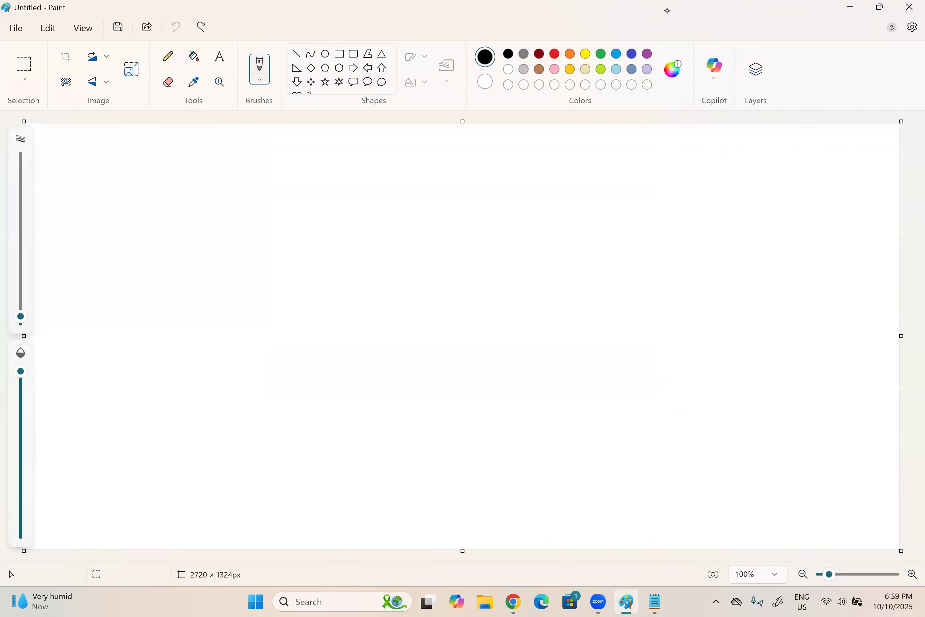
{"action": "left_click", "coordinate": [631, 53]}
{"action": "left_click_drag", "start_coordinate": [261, 221], "coordinate": [243, 223]}
{"action": "left_click_drag", "start_coordinate": [180, 240], "coordinate": [216, 334]}
{"action": "left_click_drag", "start_coordinate": [283, 228], "coordinate": [280, 329]}
{"action": "left_click_drag", "start_coordinate": [280, 327], "coordinate": [281, 324]}
{"action": "left_click_drag", "start_coordinate": [235, 272], "coordinate": [229, 286]}
{"action": "mouse_move", "coordinate": [239, 273]}
{"action": "left_mouse_down"}
{"action": "mouse_move", "coordinate": [246, 272]}
{"action": "mouse_move", "coordinate": [241, 285]}
{"action": "left_mouse_up"}
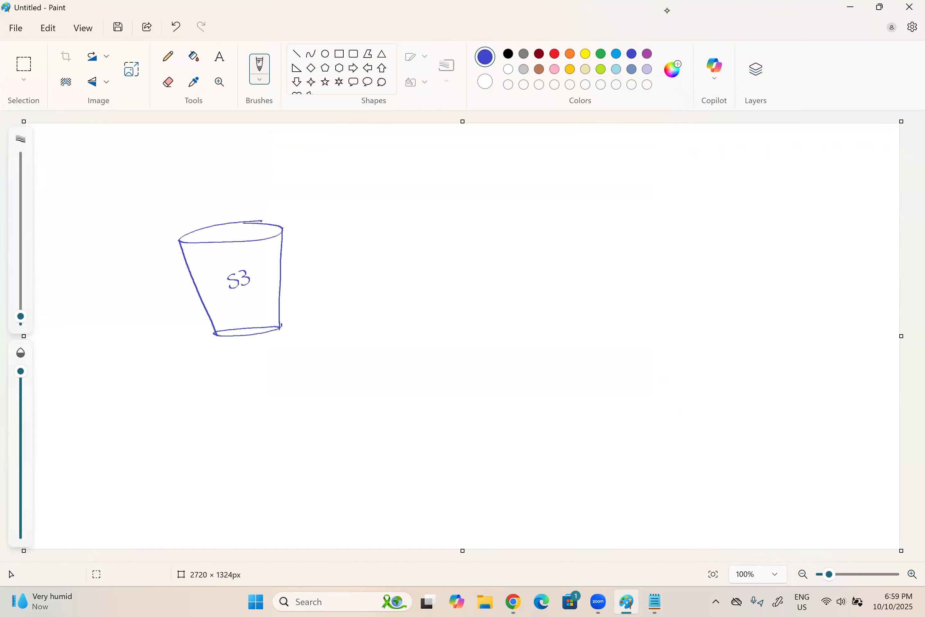
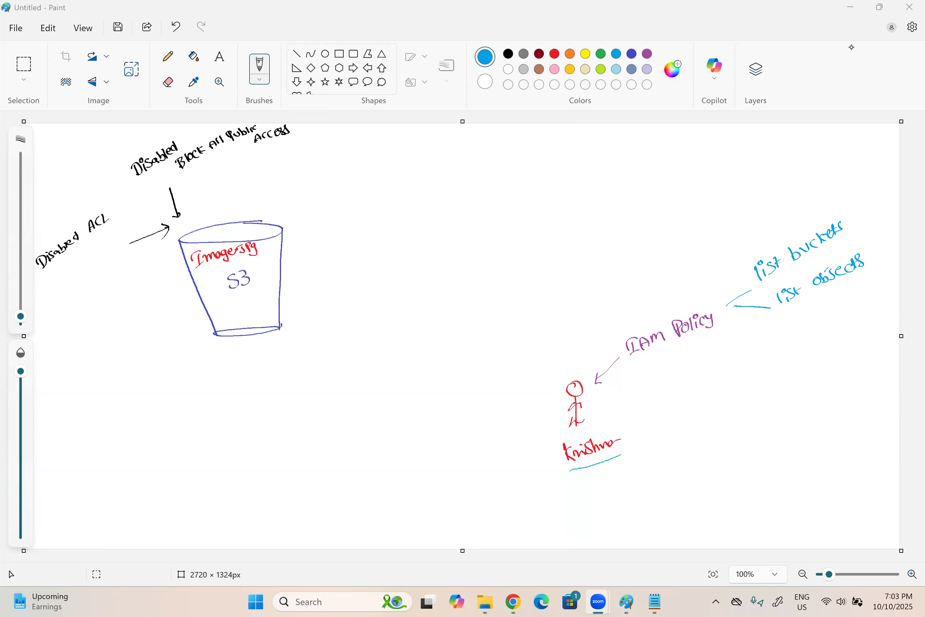
Erase the "list buckets" and "list objects" notes beside the IAM Policy label with an enlarged eraser.
{"action": "left_click", "coordinate": [168, 82]}
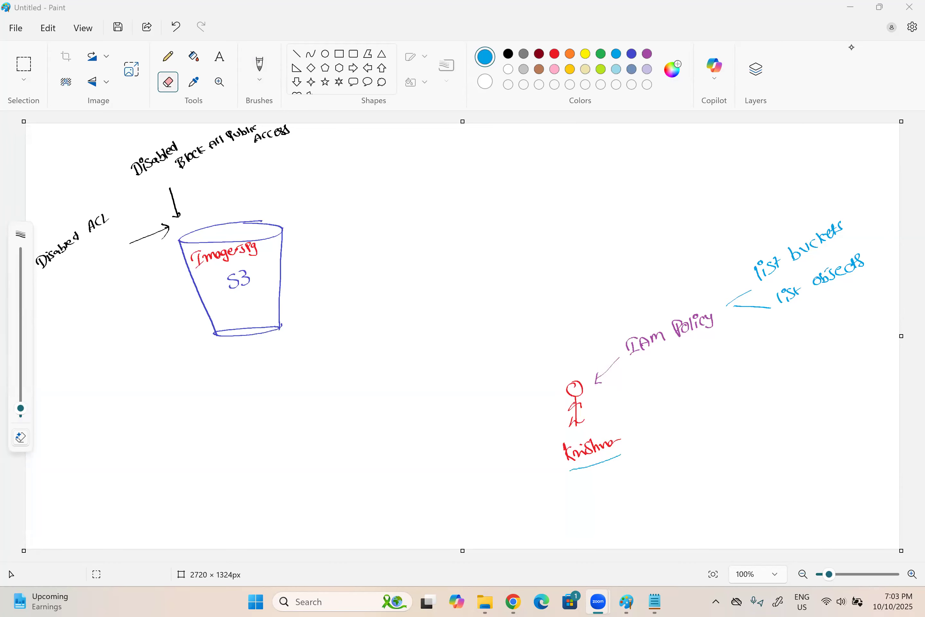
{"action": "left_click_drag", "start_coordinate": [20, 408], "coordinate": [20, 340]}
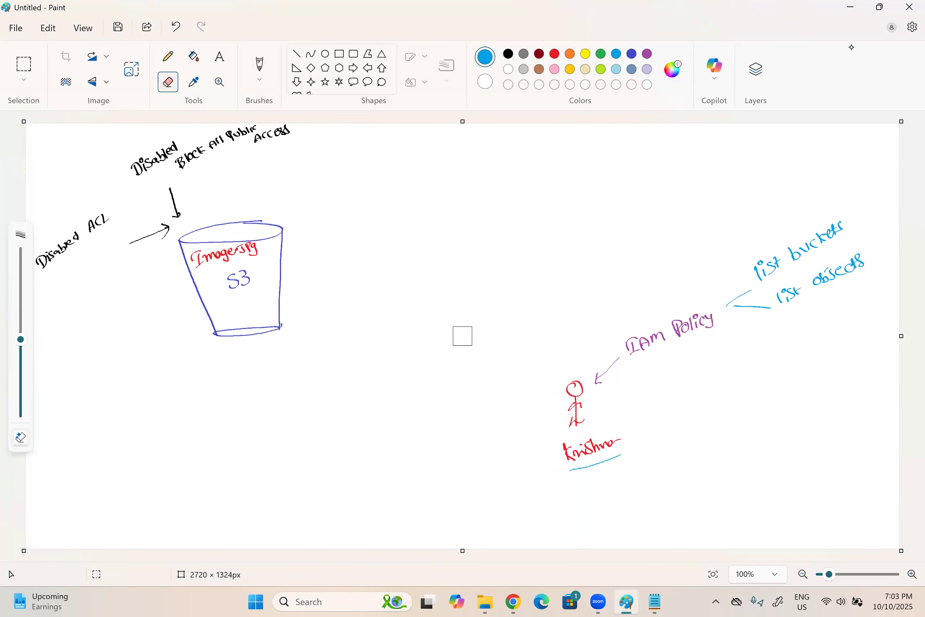
{"action": "mouse_move", "coordinate": [826, 227]}
{"action": "left_mouse_down"}
{"action": "mouse_move", "coordinate": [739, 304]}
{"action": "mouse_move", "coordinate": [828, 275]}
{"action": "left_mouse_up"}
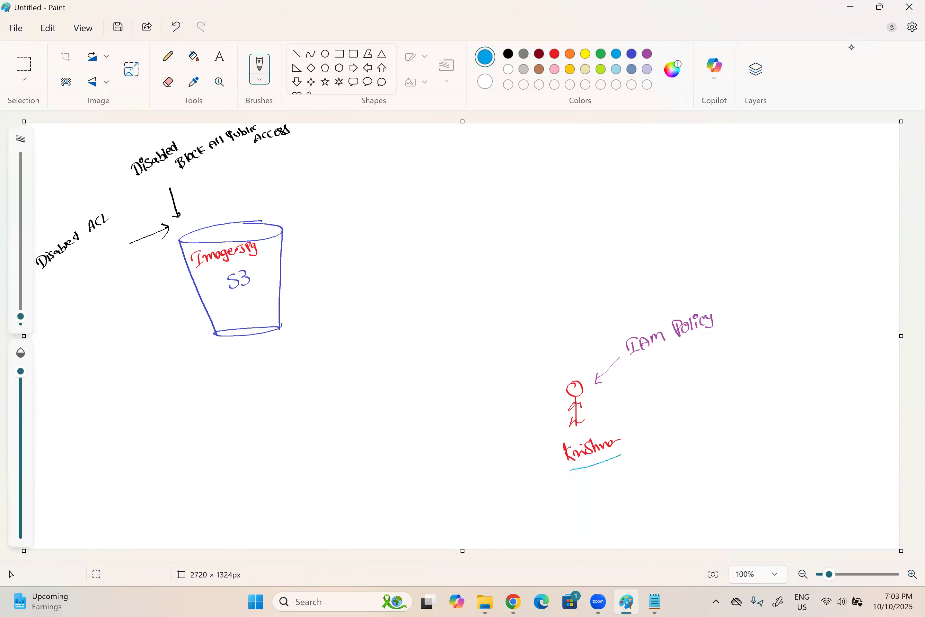
Draw a blue line up from the IAM Policy label and handwrite "S3 Read Access" at its end.
{"action": "mouse_move", "coordinate": [720, 308]}
{"action": "left_mouse_down"}
{"action": "mouse_move", "coordinate": [733, 285]}
{"action": "mouse_move", "coordinate": [802, 238]}
{"action": "left_mouse_up"}
{"action": "mouse_move", "coordinate": [810, 234]}
{"action": "left_mouse_down"}
{"action": "mouse_move", "coordinate": [814, 222]}
{"action": "mouse_move", "coordinate": [824, 228]}
{"action": "left_mouse_up"}
{"action": "left_click_drag", "start_coordinate": [833, 215], "coordinate": [828, 223]}
{"action": "left_click_drag", "start_coordinate": [840, 210], "coordinate": [835, 218]}
{"action": "left_click_drag", "start_coordinate": [840, 211], "coordinate": [846, 203]}
{"action": "left_click_drag", "start_coordinate": [846, 207], "coordinate": [856, 198]}
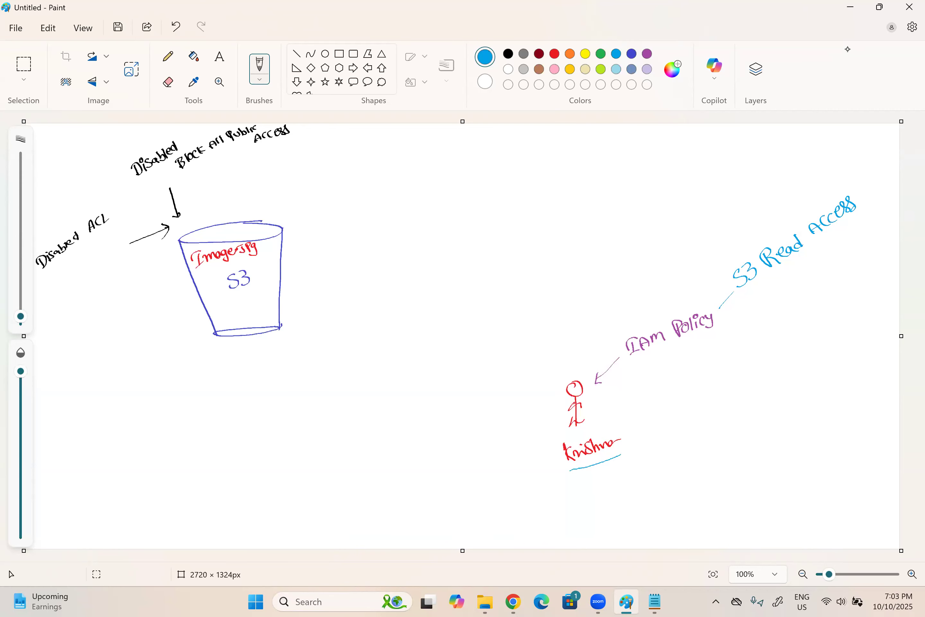
Draw a green arrow pointing at the top of the S3 bucket and handwrite "Bucket Policy" beside it.
{"action": "left_click", "coordinate": [379, 602]}
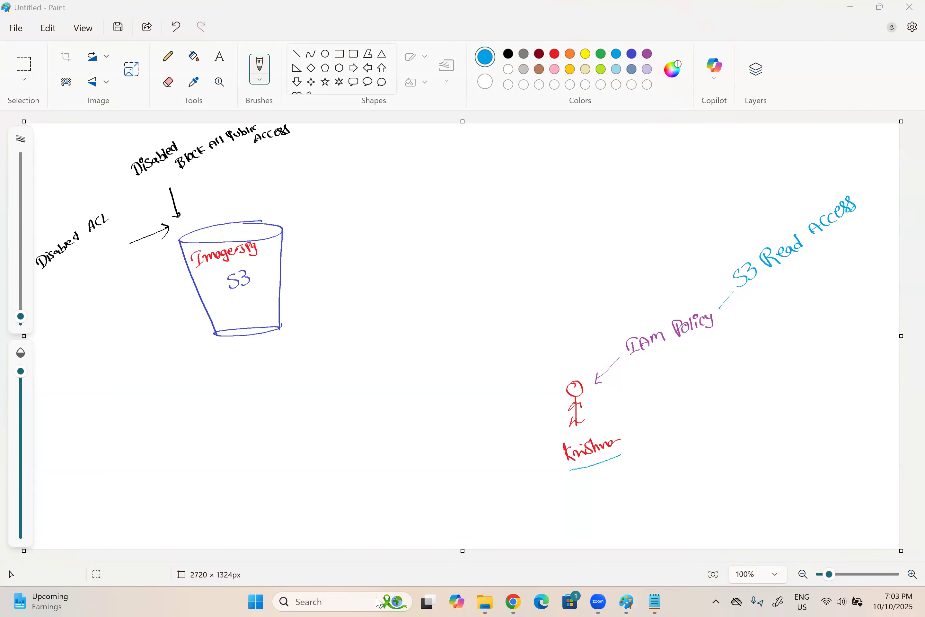
{"action": "left_click", "coordinate": [749, 341]}
{"action": "left_click", "coordinate": [601, 54]}
{"action": "mouse_move", "coordinate": [299, 190]}
{"action": "left_mouse_down"}
{"action": "mouse_move", "coordinate": [282, 211]}
{"action": "mouse_move", "coordinate": [321, 170]}
{"action": "mouse_move", "coordinate": [345, 175]}
{"action": "mouse_move", "coordinate": [355, 160]}
{"action": "left_mouse_up"}
{"action": "left_click_drag", "start_coordinate": [368, 156], "coordinate": [370, 160]}
{"action": "left_click_drag", "start_coordinate": [376, 157], "coordinate": [384, 159]}
{"action": "left_click", "coordinate": [396, 147]}
{"action": "left_click_drag", "start_coordinate": [389, 153], "coordinate": [395, 159]}
{"action": "left_click_drag", "start_coordinate": [401, 150], "coordinate": [410, 148]}
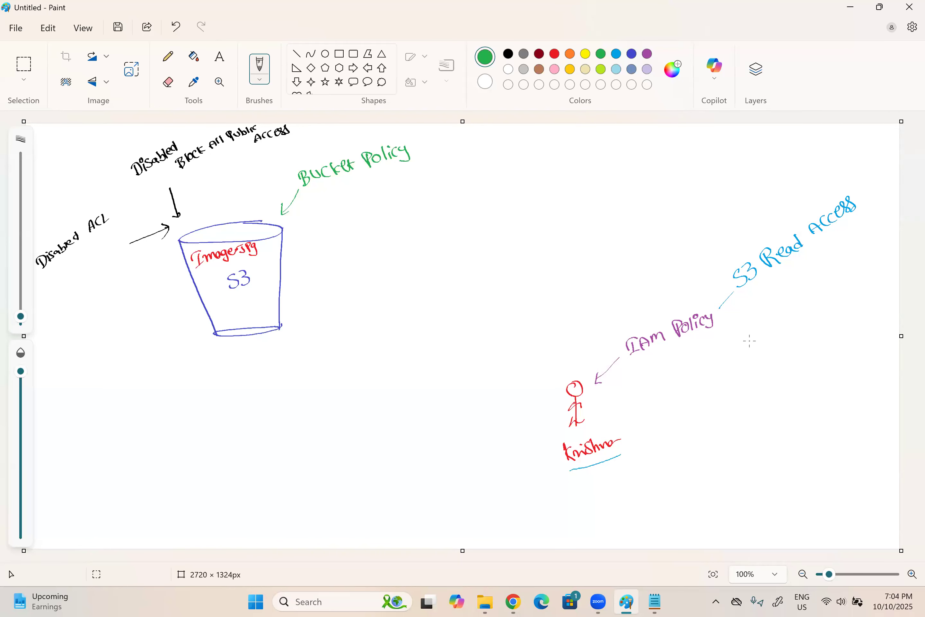
Handwrite an indigo note under the Bucket Policy label saying that it is to allow the first user full access.
{"action": "left_click", "coordinate": [631, 54]}
{"action": "mouse_move", "coordinate": [349, 183]}
{"action": "left_mouse_down"}
{"action": "mouse_move", "coordinate": [361, 224]}
{"action": "mouse_move", "coordinate": [368, 194]}
{"action": "mouse_move", "coordinate": [383, 183]}
{"action": "left_mouse_up"}
{"action": "mouse_move", "coordinate": [381, 183]}
{"action": "left_mouse_down"}
{"action": "mouse_move", "coordinate": [383, 198]}
{"action": "mouse_move", "coordinate": [389, 186]}
{"action": "left_mouse_up"}
{"action": "mouse_move", "coordinate": [409, 179]}
{"action": "left_mouse_down"}
{"action": "mouse_move", "coordinate": [409, 190]}
{"action": "mouse_move", "coordinate": [420, 187]}
{"action": "left_mouse_up"}
{"action": "left_click_drag", "start_coordinate": [425, 177], "coordinate": [456, 157]}
{"action": "left_click_drag", "start_coordinate": [460, 149], "coordinate": [468, 170]}
{"action": "left_click_drag", "start_coordinate": [472, 159], "coordinate": [474, 169]}
{"action": "left_click_drag", "start_coordinate": [476, 162], "coordinate": [486, 163]}
{"action": "left_click", "coordinate": [484, 155]}
{"action": "left_click_drag", "start_coordinate": [492, 151], "coordinate": [518, 154]}
{"action": "left_click_drag", "start_coordinate": [515, 142], "coordinate": [517, 142]}
{"action": "left_click_drag", "start_coordinate": [542, 138], "coordinate": [558, 146]}
{"action": "left_click_drag", "start_coordinate": [569, 140], "coordinate": [606, 136]}
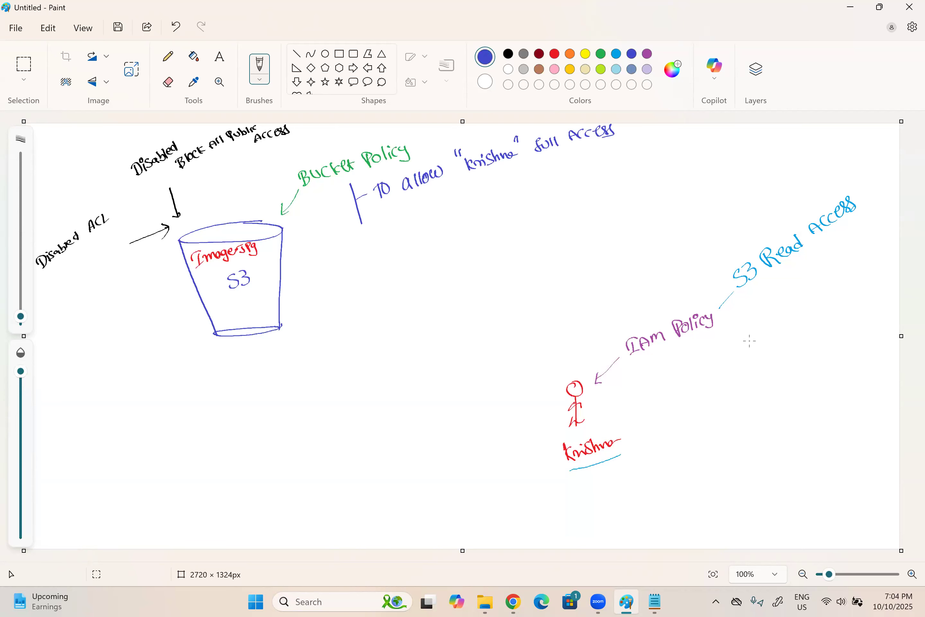
Draw a purple stick figure labelled with the second user's name, add an arrow from IAM Policy to it, and underline the name in blue.
{"action": "left_click", "coordinate": [647, 54]}
{"action": "left_click_drag", "start_coordinate": [696, 411], "coordinate": [697, 410]}
{"action": "mouse_move", "coordinate": [698, 420]}
{"action": "left_mouse_down"}
{"action": "mouse_move", "coordinate": [703, 452]}
{"action": "mouse_move", "coordinate": [711, 427]}
{"action": "left_mouse_up"}
{"action": "left_click_drag", "start_coordinate": [696, 470], "coordinate": [737, 448]}
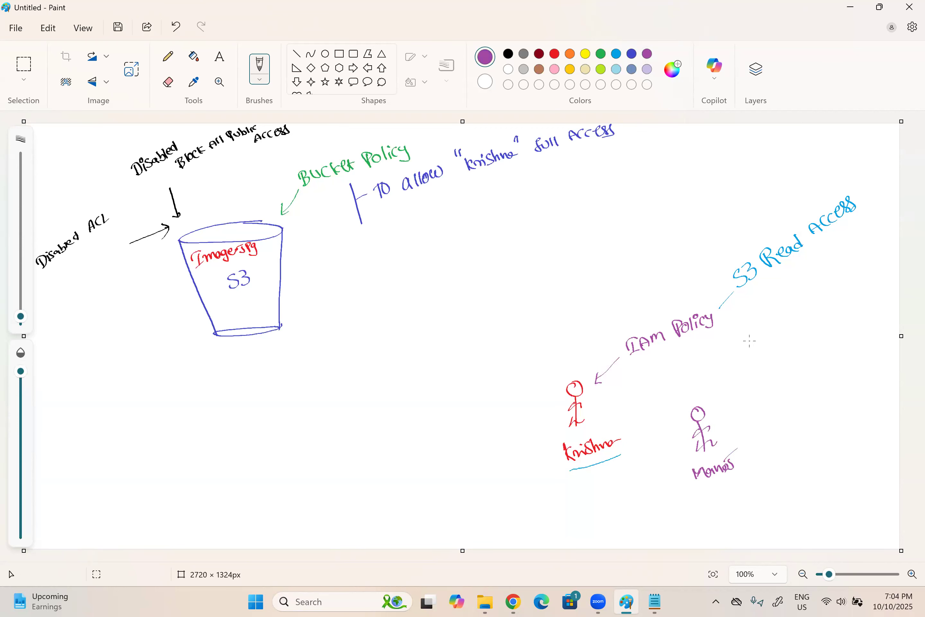
{"action": "left_click_drag", "start_coordinate": [684, 343], "coordinate": [696, 399]}
{"action": "left_click_drag", "start_coordinate": [693, 392], "coordinate": [700, 394]}
{"action": "left_click", "coordinate": [615, 53]}
{"action": "left_click_drag", "start_coordinate": [704, 482], "coordinate": [737, 474]}
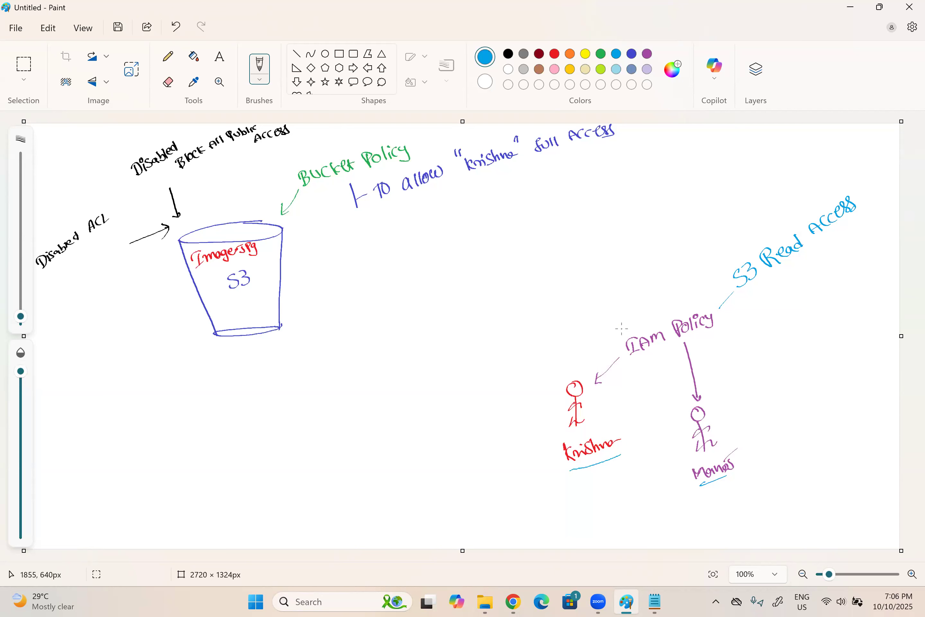
Erase the green Bucket Policy label with its arrow and the indigo full-access note.
{"action": "mouse_move", "coordinate": [613, 129]}
{"action": "left_mouse_down"}
{"action": "mouse_move", "coordinate": [314, 177]}
{"action": "mouse_move", "coordinate": [286, 207]}
{"action": "left_mouse_up"}
{"action": "left_click", "coordinate": [374, 155]}
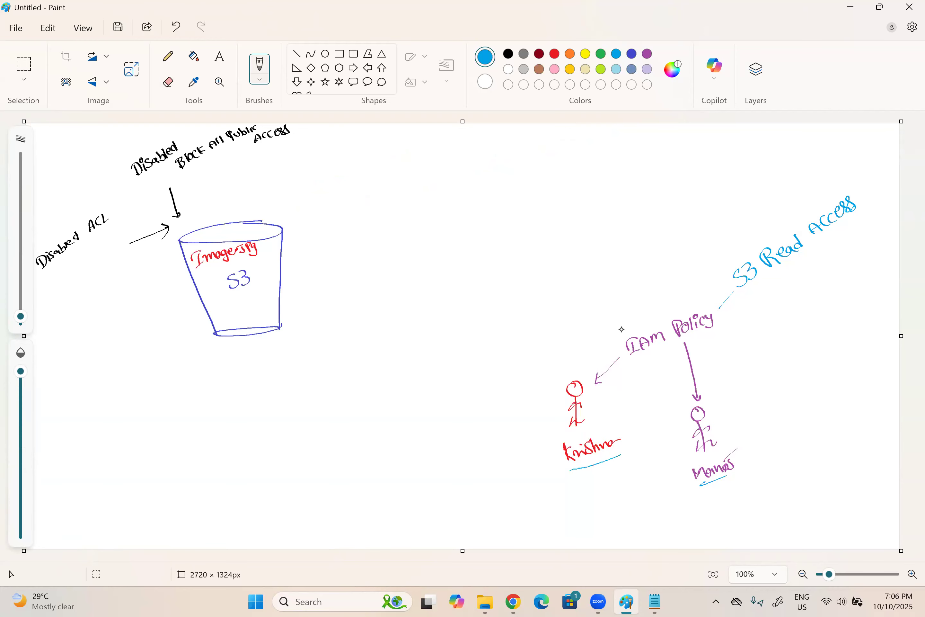
Draw curved red arrows from each of the two user figures to the S3 bucket.
{"action": "left_click", "coordinate": [554, 53]}
{"action": "mouse_move", "coordinate": [558, 406]}
{"action": "left_mouse_down"}
{"action": "mouse_move", "coordinate": [301, 298]}
{"action": "mouse_move", "coordinate": [314, 305]}
{"action": "left_mouse_up"}
{"action": "mouse_move", "coordinate": [682, 455]}
{"action": "left_mouse_down"}
{"action": "mouse_move", "coordinate": [252, 351]}
{"action": "mouse_move", "coordinate": [259, 353]}
{"action": "left_mouse_up"}
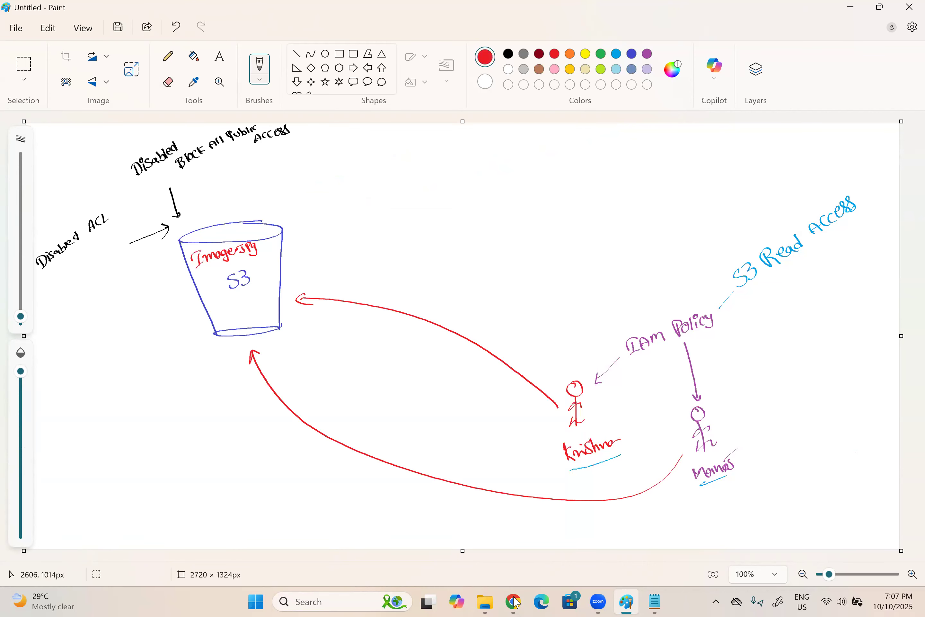
Switch to the Notepad notes and add point 2 about creating 2 users, with both names in brackets, and providing S3 Read only access.
{"action": "left_click", "coordinate": [648, 596]}
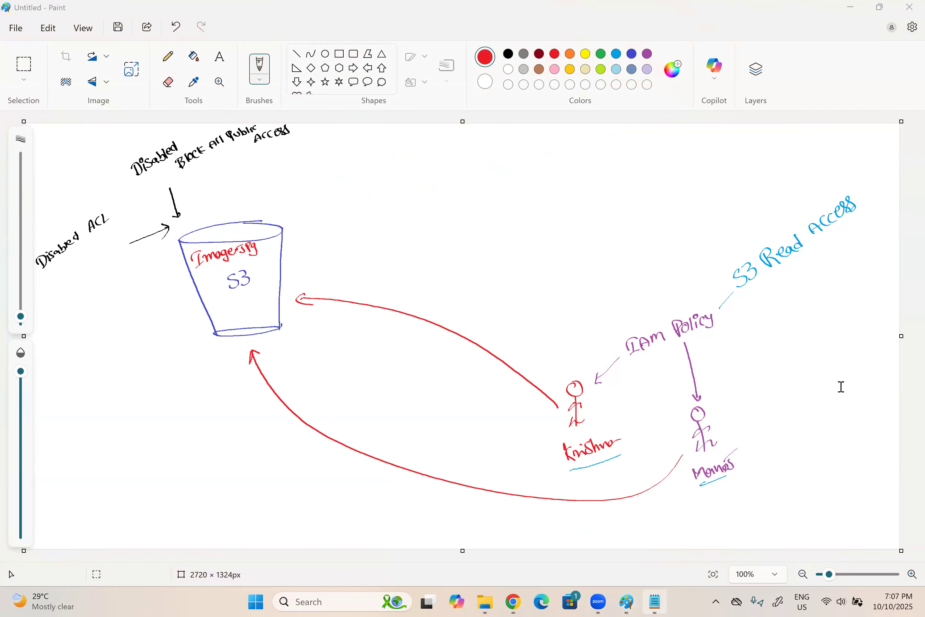
{"action": "left_click", "coordinate": [900, 382]}
{"action": "key", "text": "Return"}
{"action": "key", "text": "Return"}
{"action": "type", "text": "2. Create 2 "}
{"action": "type", "text": "users"}
{"action": "type", "text": ","}
{"action": "key", "text": "BackSpace"}
{"action": "key", "text": "BackSpace"}
{"action": "type", "text": "[ Krishna & Manoj ] and provide S3 Read only access"}
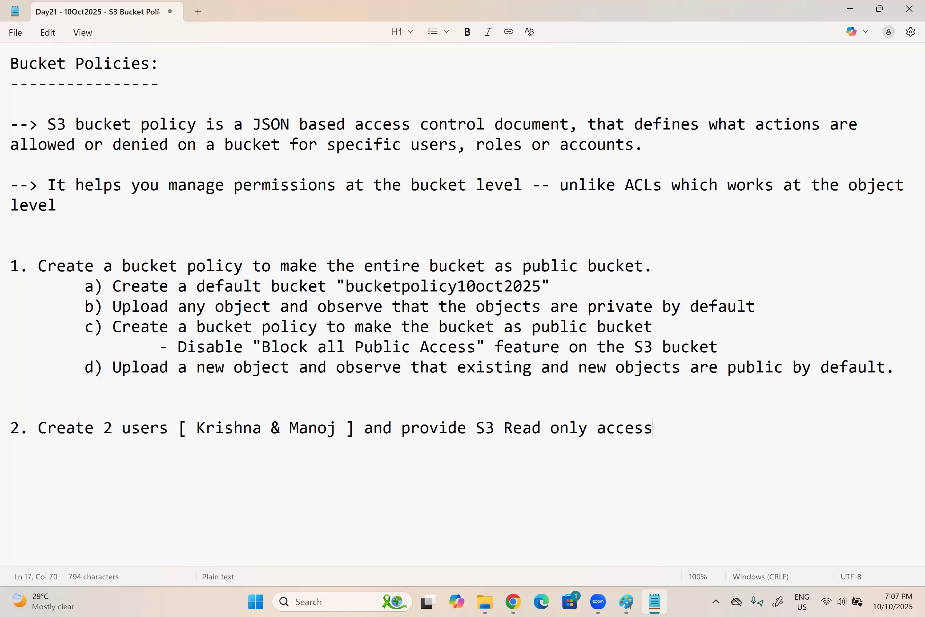
Add point 3 to the notes: Create S3 bucket "custompolicy10oct2025" and upload an object.
{"action": "key", "text": "Return"}
{"action": "key", "text": "Return"}
{"action": "type", "text": "3. Create S3 bucket \"custompolicy1"}
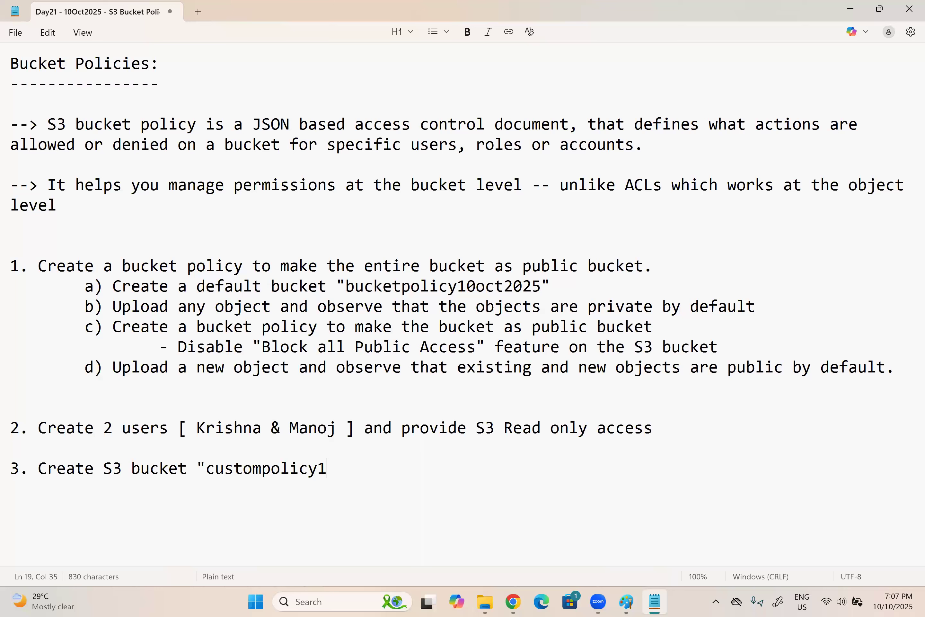
{"action": "type", "text": "0oct2025\" "}
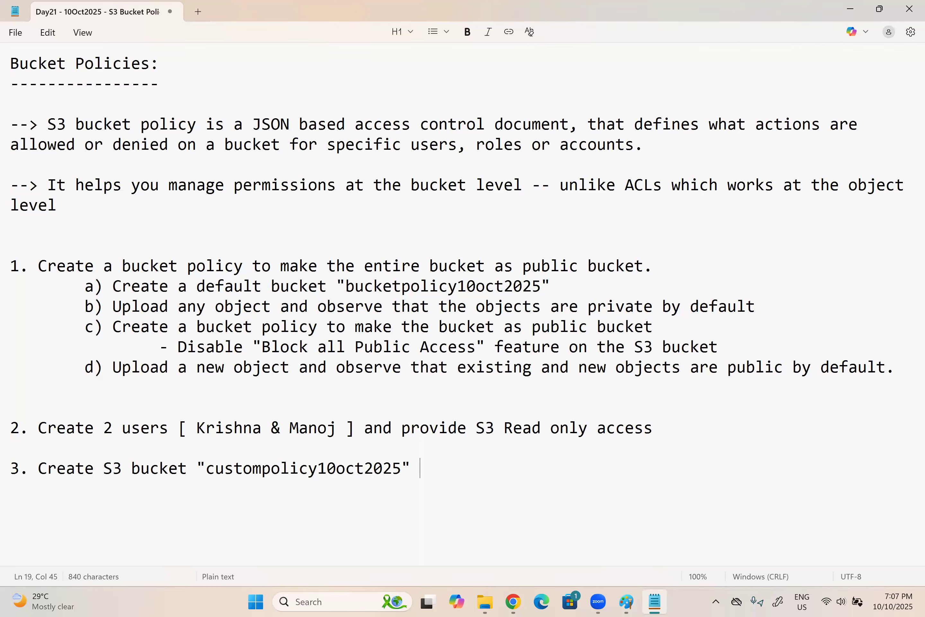
{"action": "type", "text": "and upload an object"}
Add point 4 to the notes: "Login as both users and confirm the following".
{"action": "key", "text": "Return"}
{"action": "key", "text": "Return"}
{"action": "type", "text": "4. Login as "}
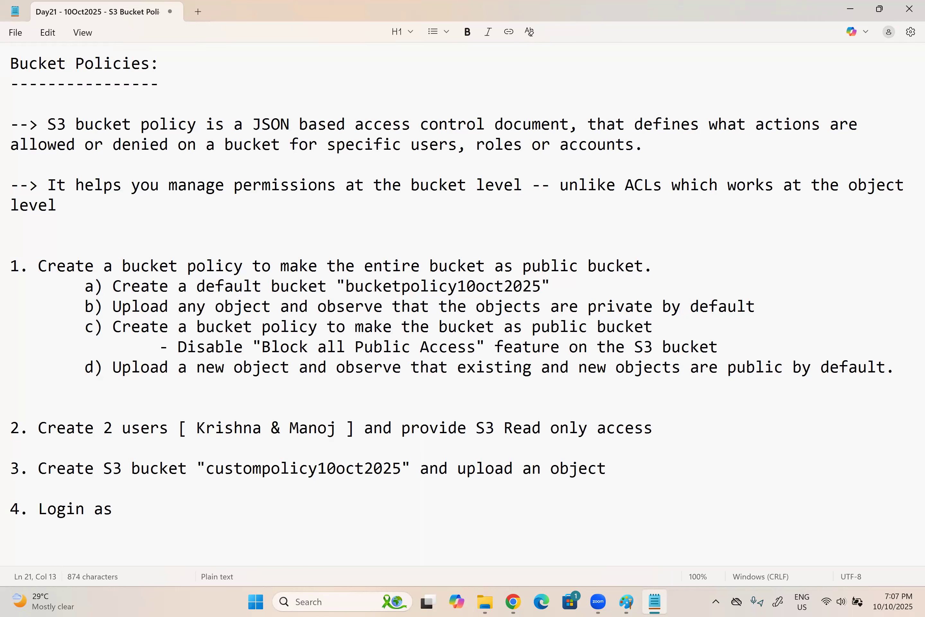
{"action": "type", "text": "both users and co"}
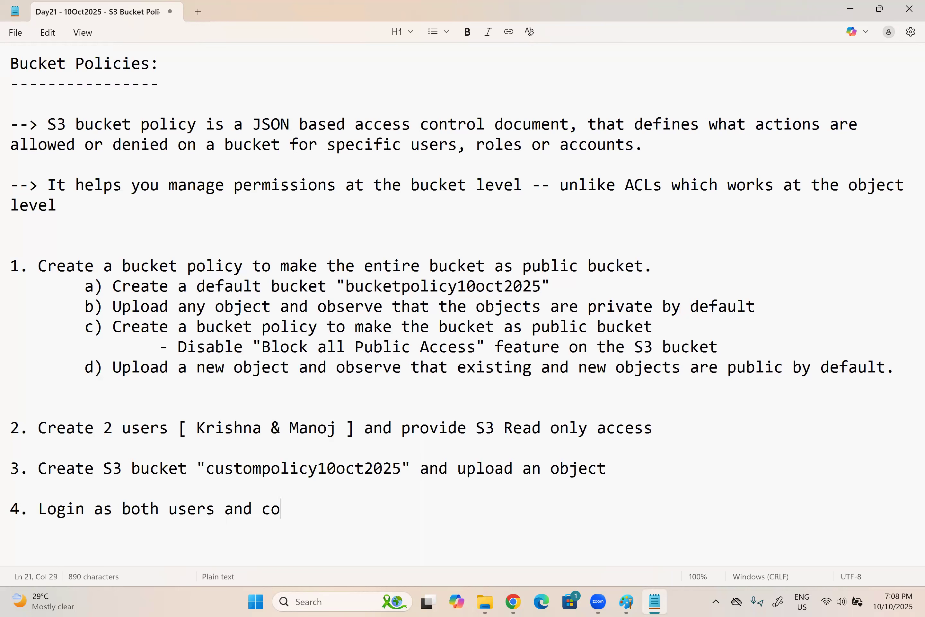
{"action": "type", "text": "nfirm the "}
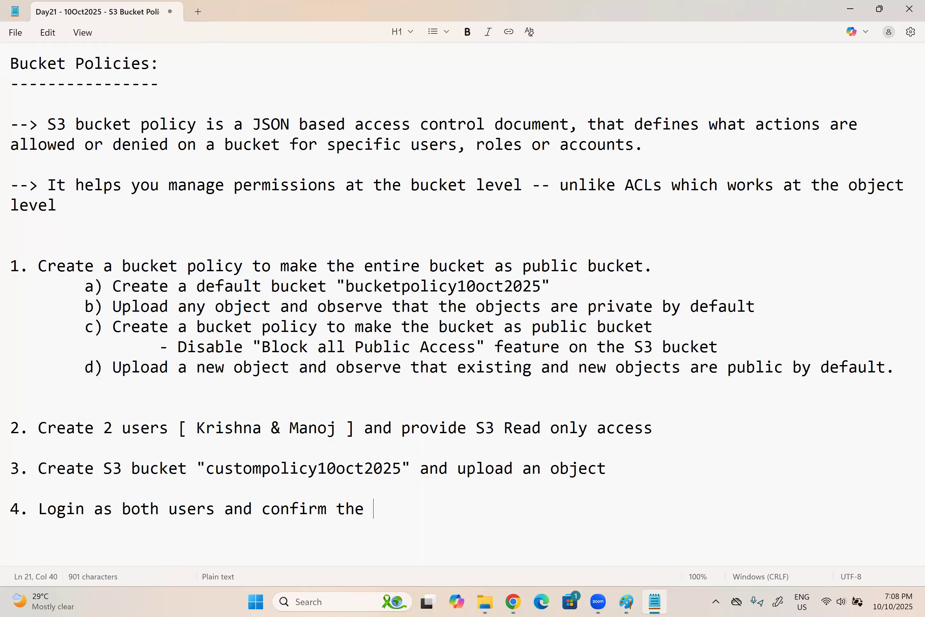
{"action": "type", "text": "following"}
Add indented sub-point a) under point 4: "Both users can read the objects from the S3 bucket".
{"action": "key", "text": "Return"}
{"action": "key", "text": "Tab"}
{"action": "scroll", "coordinate": [908, 366], "scroll_direction": "down", "scroll_amount": 3}
{"action": "type", "text": "a) Bot"}
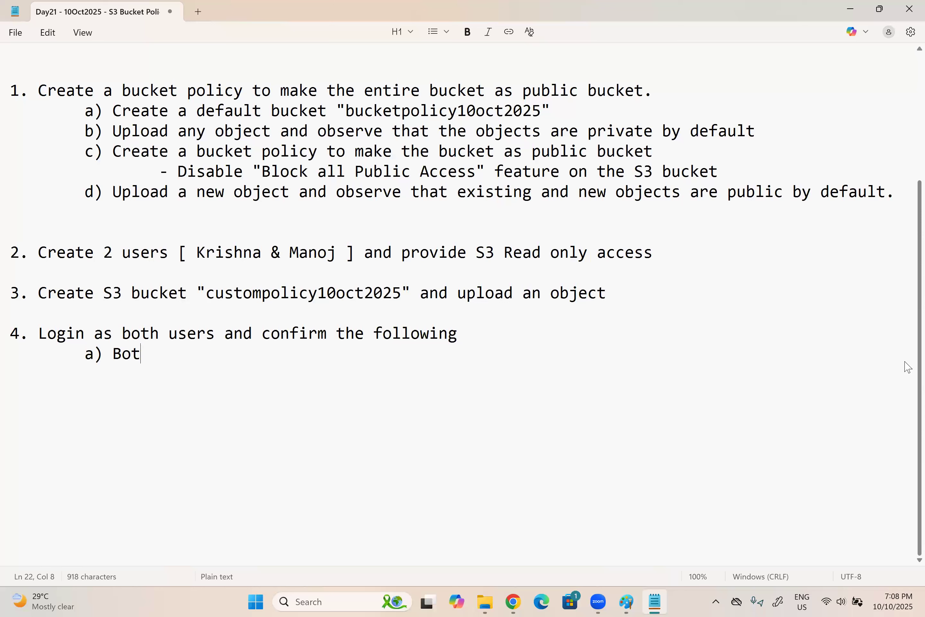
{"action": "type", "text": "h users can read"}
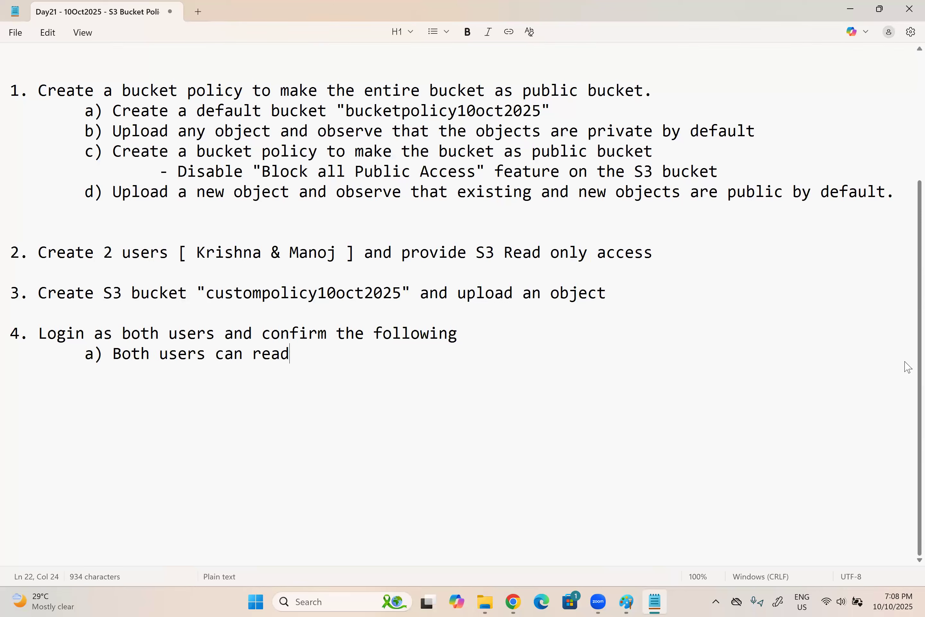
{"action": "type", "text": " the objects "}
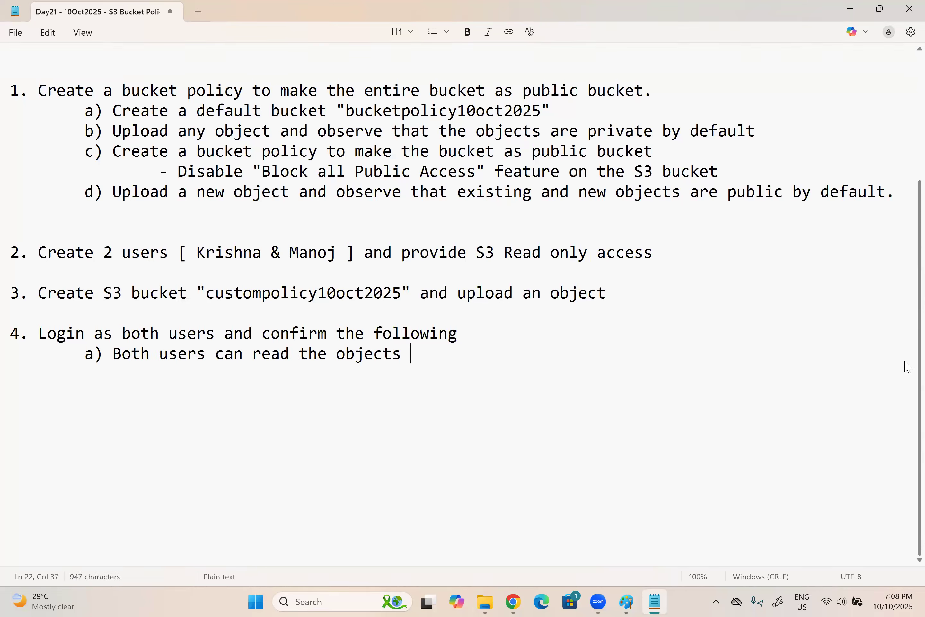
{"action": "type", "text": "from the S3 bucjet"}
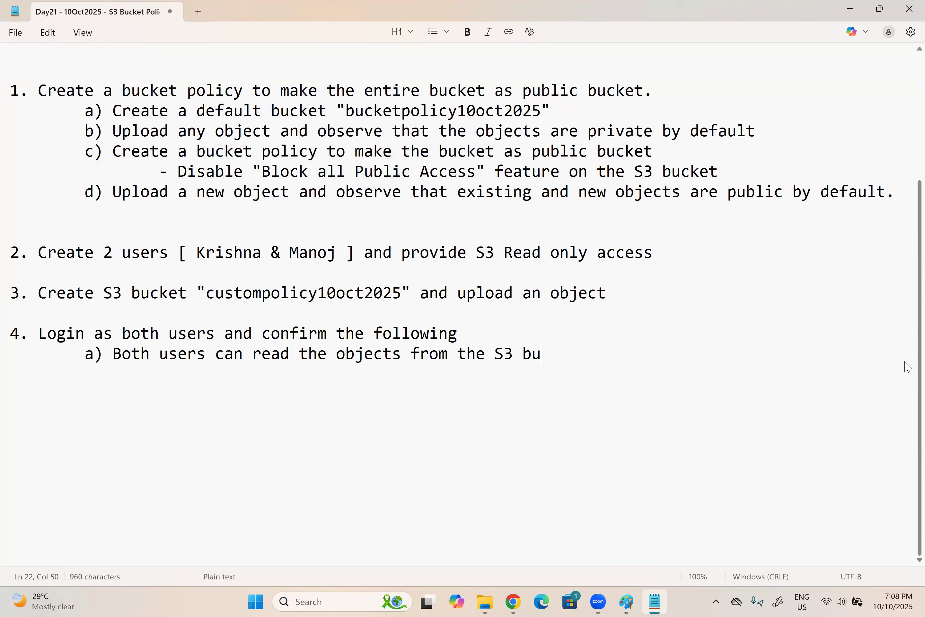
{"action": "key", "text": "BackSpace"}
{"action": "key", "text": "BackSpace"}
{"action": "key", "text": "BackSpace"}
{"action": "type", "text": "ket"}
Add sub-point b) "Both users Cannot upload or delete Objects from S3 bucket" and correct the misspelled word "Objects".
{"action": "key", "text": "Return"}
{"action": "key", "text": "Tab"}
{"action": "type", "text": "b) "}
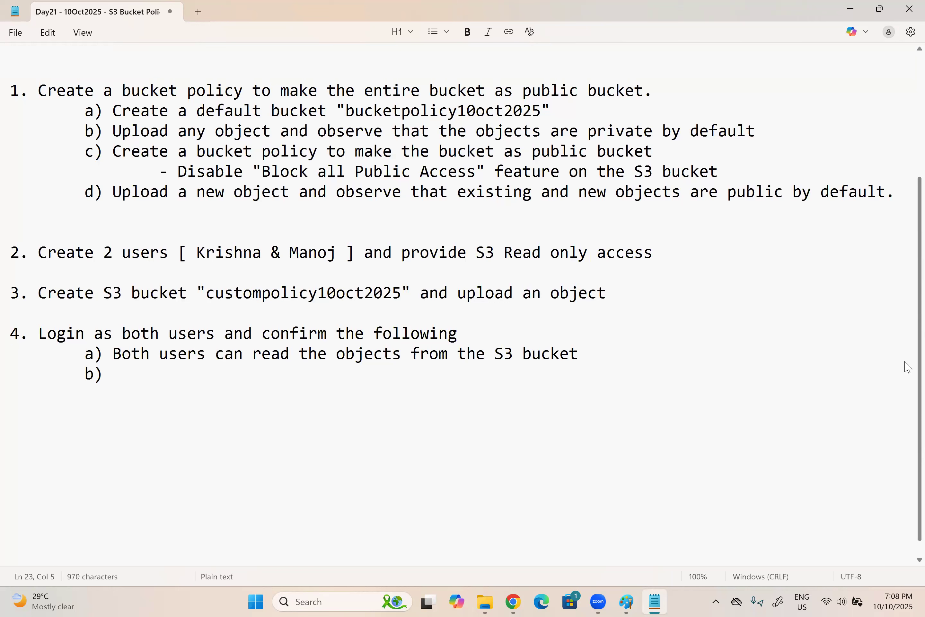
{"action": "type", "text": "Both users C"}
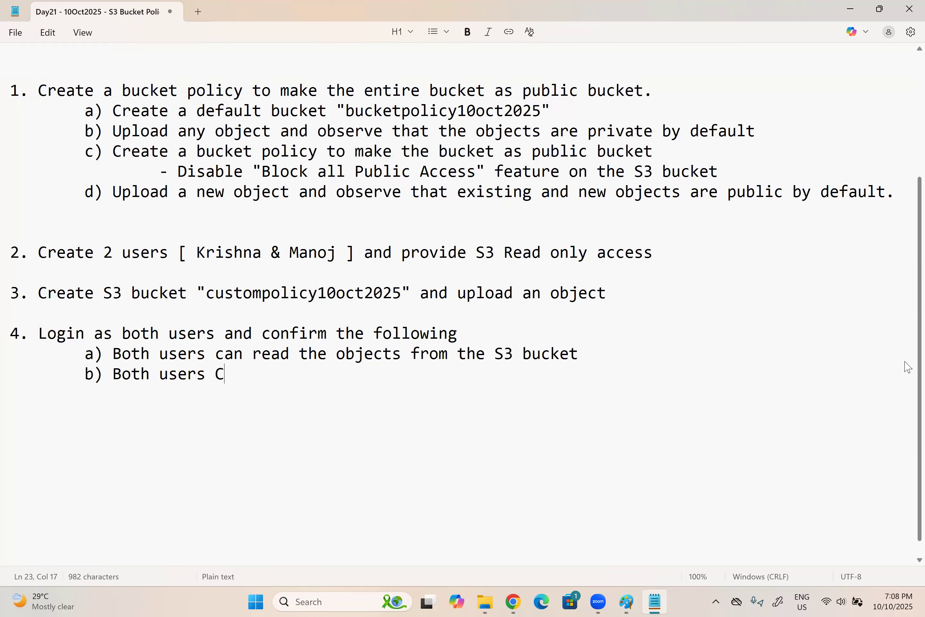
{"action": "type", "text": "annot upload o"}
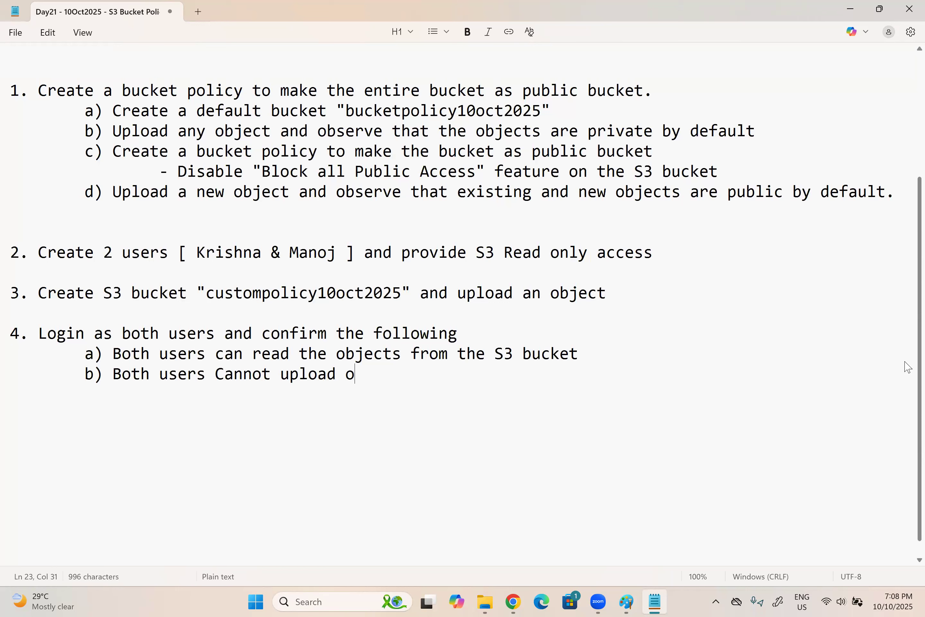
{"action": "type", "text": "r delete Obects from S3 bucket"}
{"action": "key", "text": "Return"}
{"action": "key", "text": "Return"}
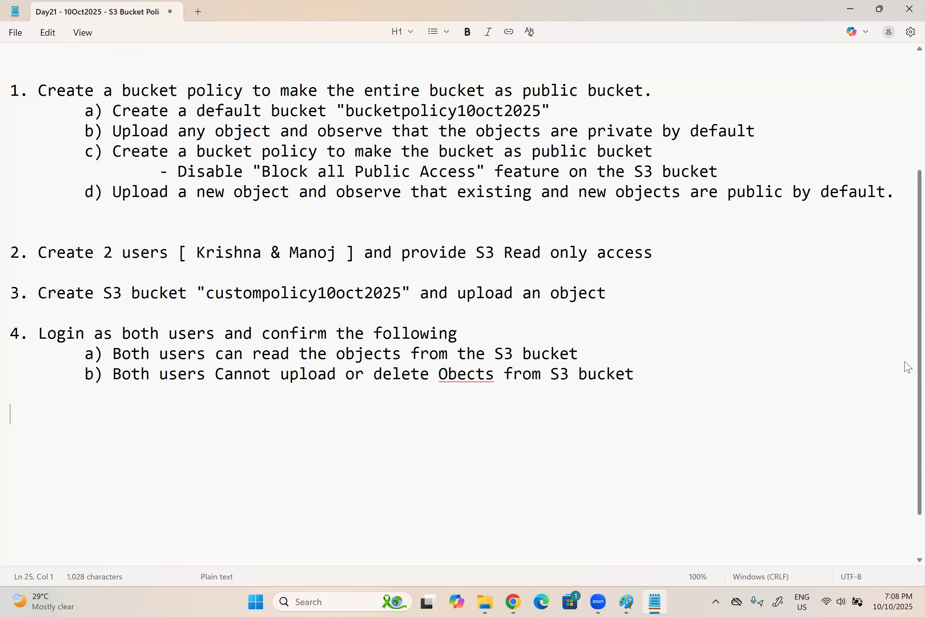
{"action": "right_click", "coordinate": [462, 376]}
{"action": "left_click", "coordinate": [454, 399]}
{"action": "left_click", "coordinate": [671, 373]}
Add point 5 about creating a bucket policy to allow the first user, named in quotes, full access on the S3 bucket.
{"action": "key", "text": "Return"}
{"action": "key", "text": "Return"}
{"action": "type", "text": "5. "}
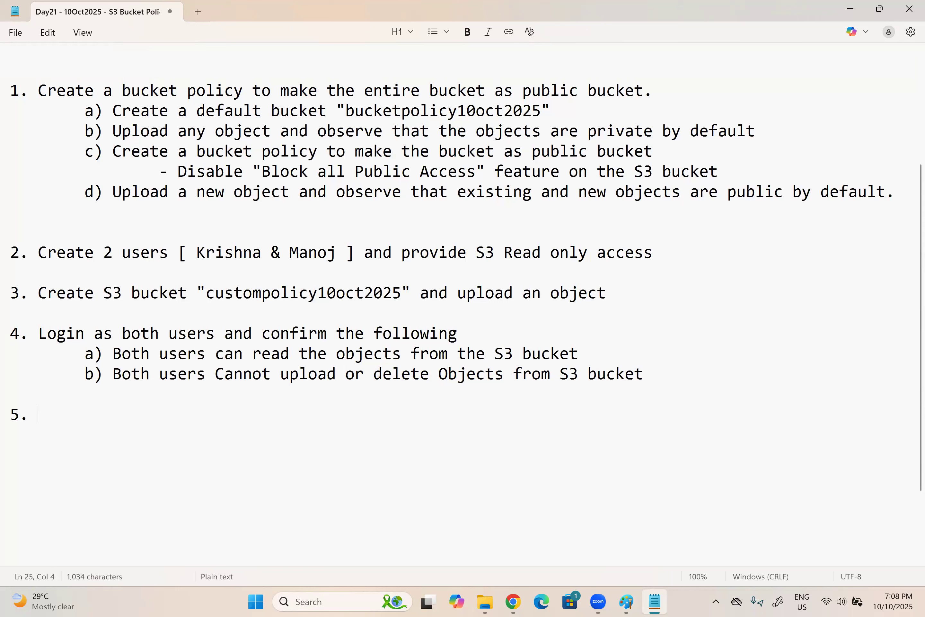
{"action": "type", "text": "Create a bucket pl"}
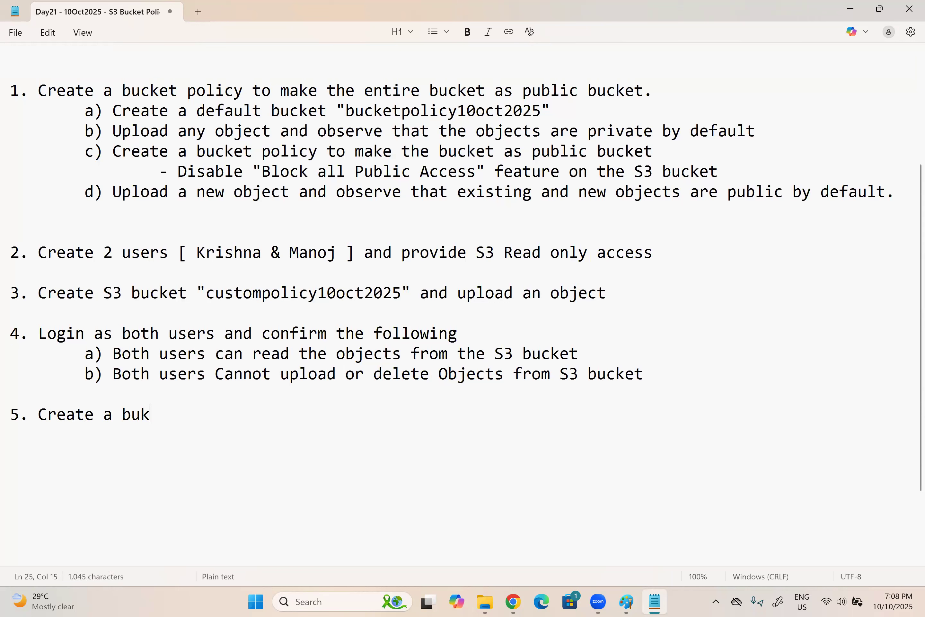
{"action": "key", "text": "BackSpace"}
{"action": "type", "text": "olicy to allow "}
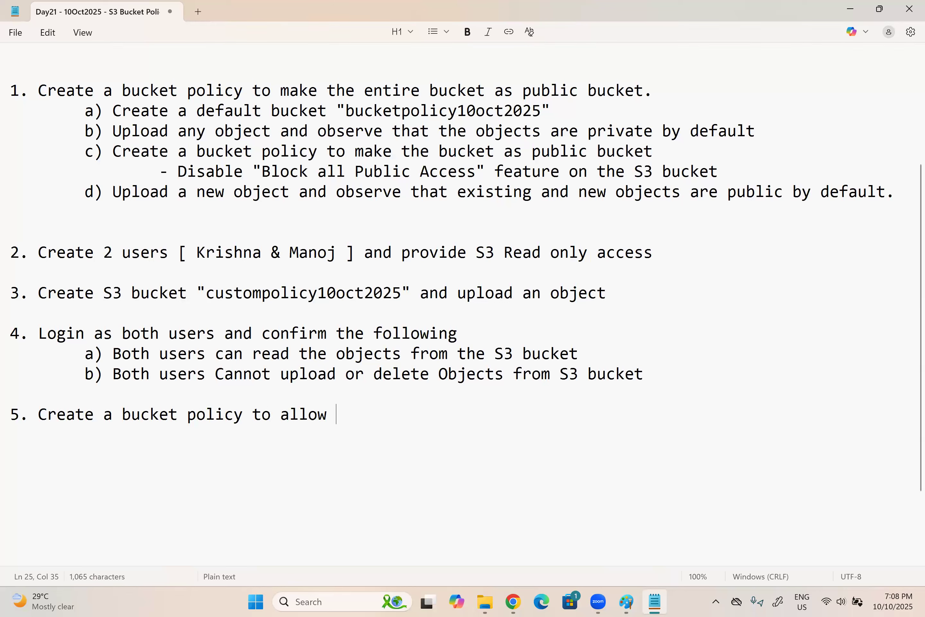
{"action": "type", "text": "the user \"Krishna\" with full acces"}
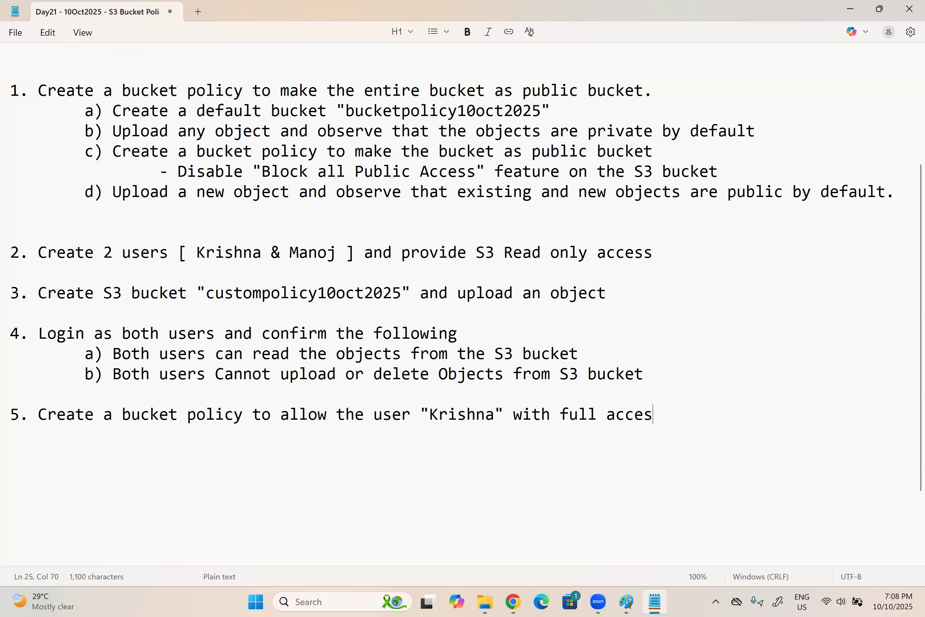
{"action": "type", "text": "s on the S3 bucket"}
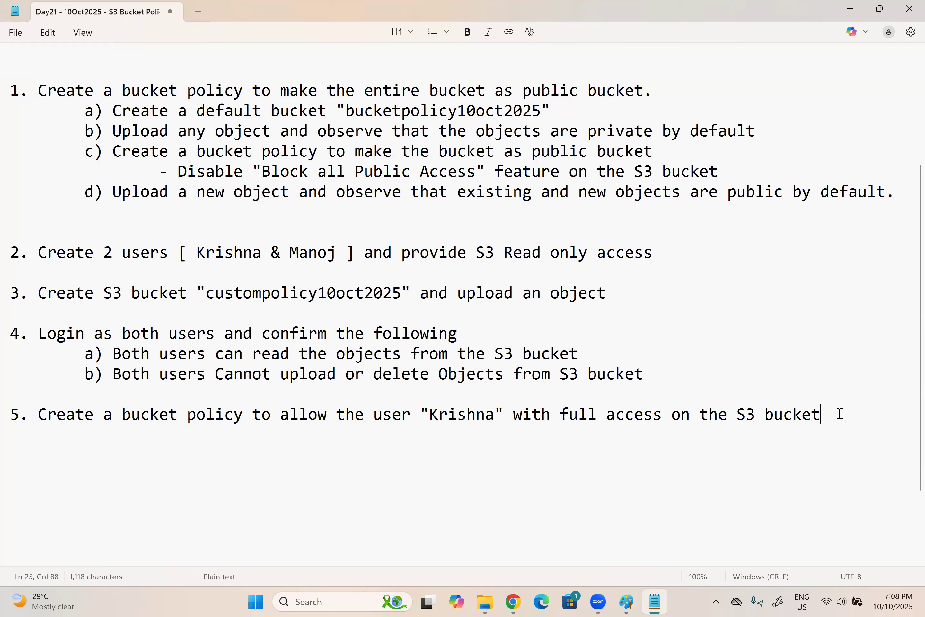
{"action": "type", "text": "."}
{"action": "key", "text": "Return"}
{"action": "key", "text": "Tab"}
{"action": "type", "text": "a)"}
{"action": "key", "text": "BackSpace"}
{"action": "key", "text": "BackSpace"}
{"action": "key", "text": "BackSpace"}
{"action": "key", "text": "BackSpace"}
Add point 6 to the notes about logging in as the first user and verifying that he can upload objects into S3 bucket.
{"action": "key", "text": "Return"}
{"action": "type", "text": "6) 1"}
{"action": "key", "text": "BackSpace"}
{"action": "key", "text": "BackSpace"}
{"action": "key", "text": "BackSpace"}
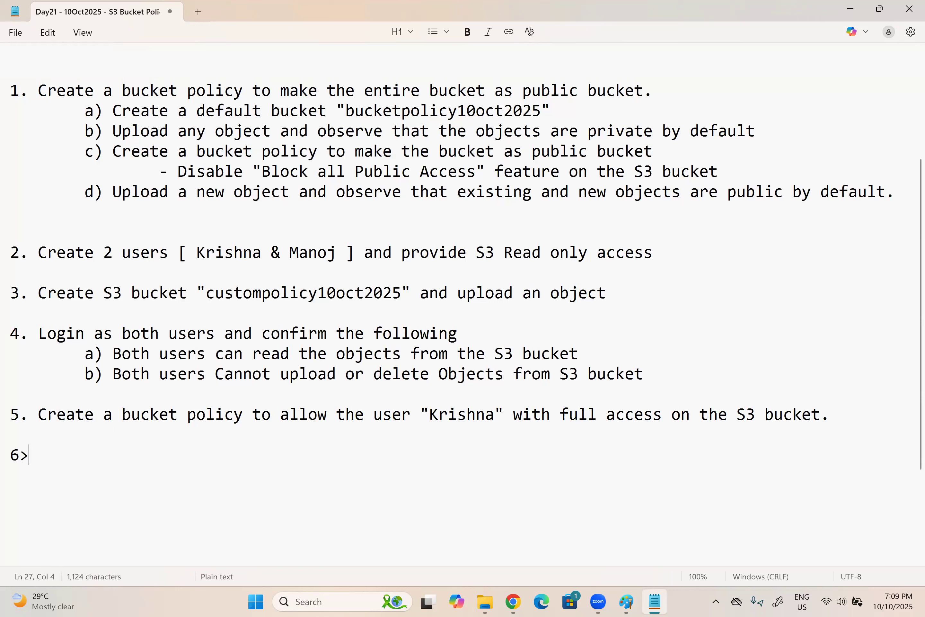
{"action": "type", "text": ". Login a"}
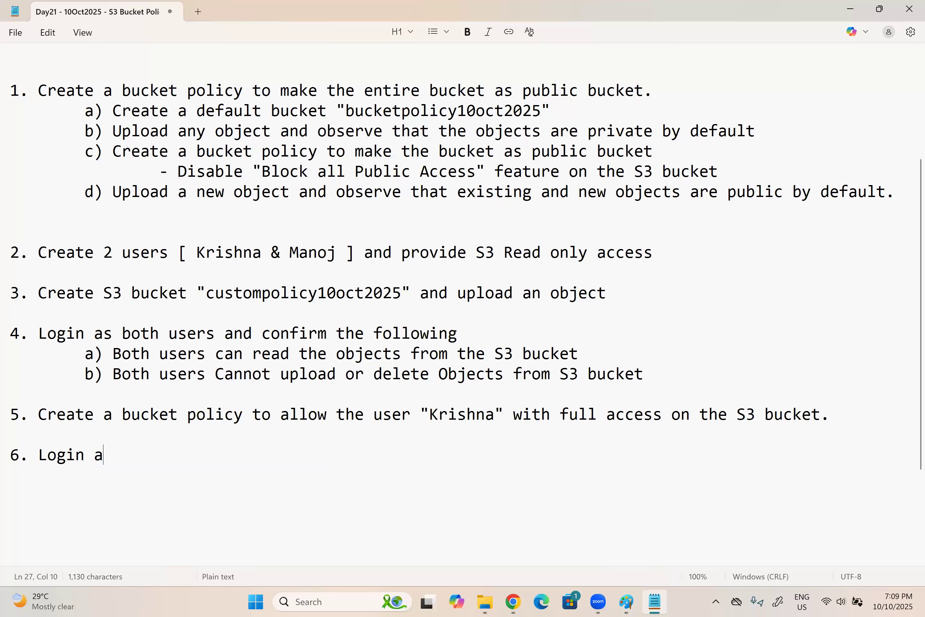
{"action": "type", "text": "s krishna an"}
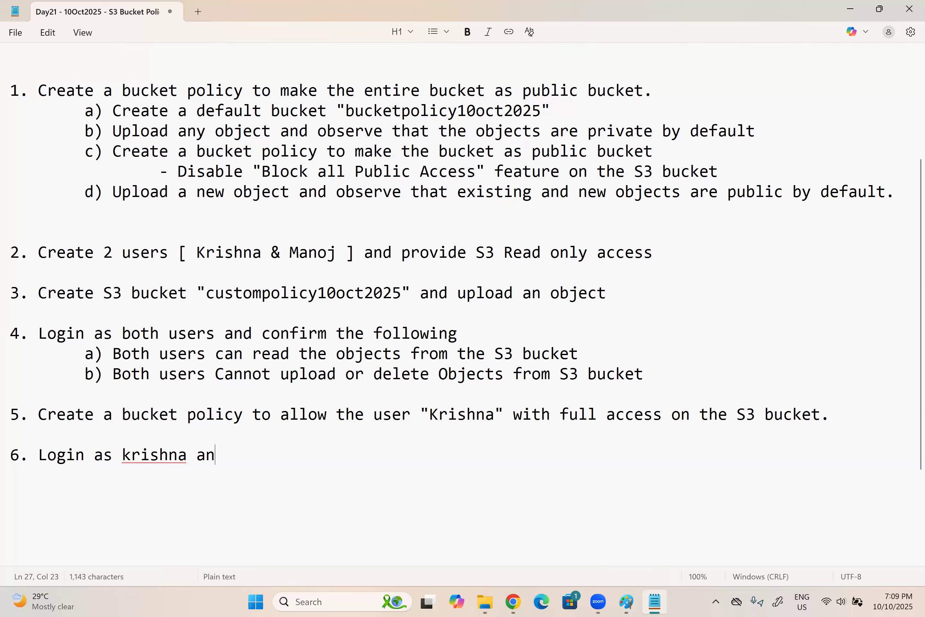
{"action": "type", "text": "d verify that h"}
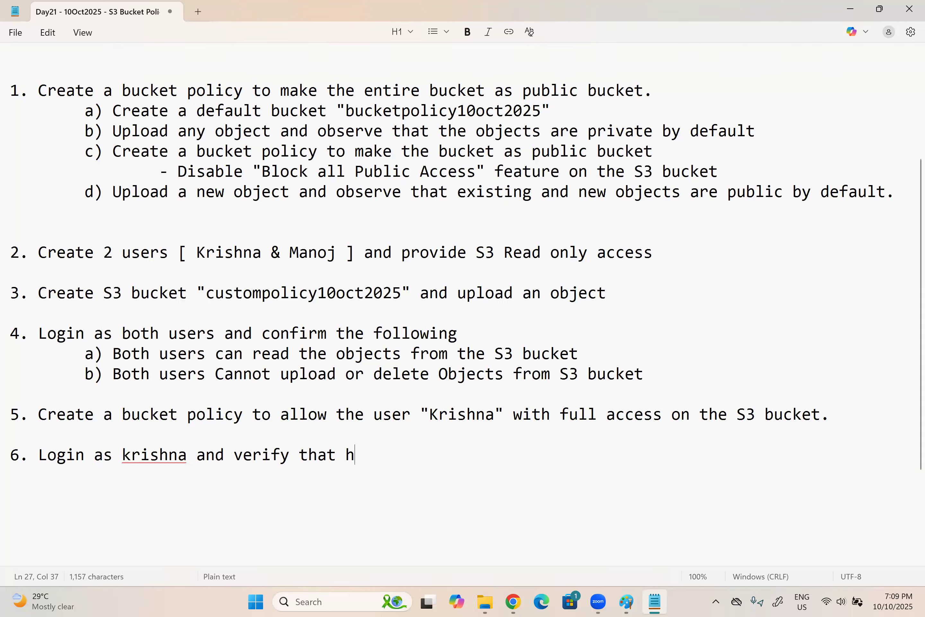
{"action": "type", "text": "e can upload "}
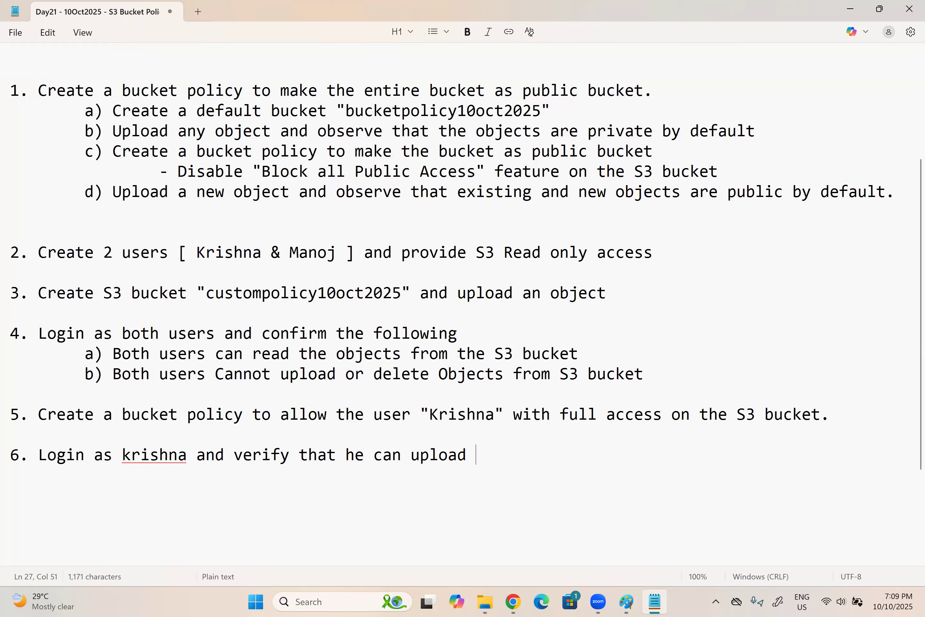
{"action": "type", "text": "obj"}
{"action": "key", "text": "BackSpace"}
{"action": "type", "text": "bjects into S3 bucket"}
{"action": "key", "text": "Return"}
{"action": "key", "text": "Return"}
Add point 7 about logging in as the second user and verifying that he cannot upload or delete objects from the S3 bucket.
{"action": "type", "text": "7. Login as "}
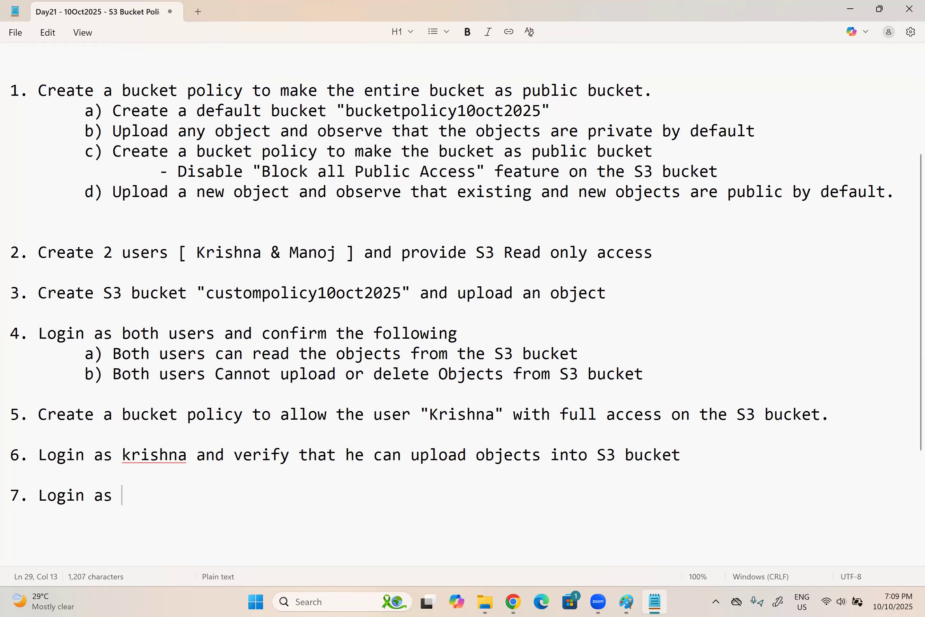
{"action": "type", "text": "Manoj and "}
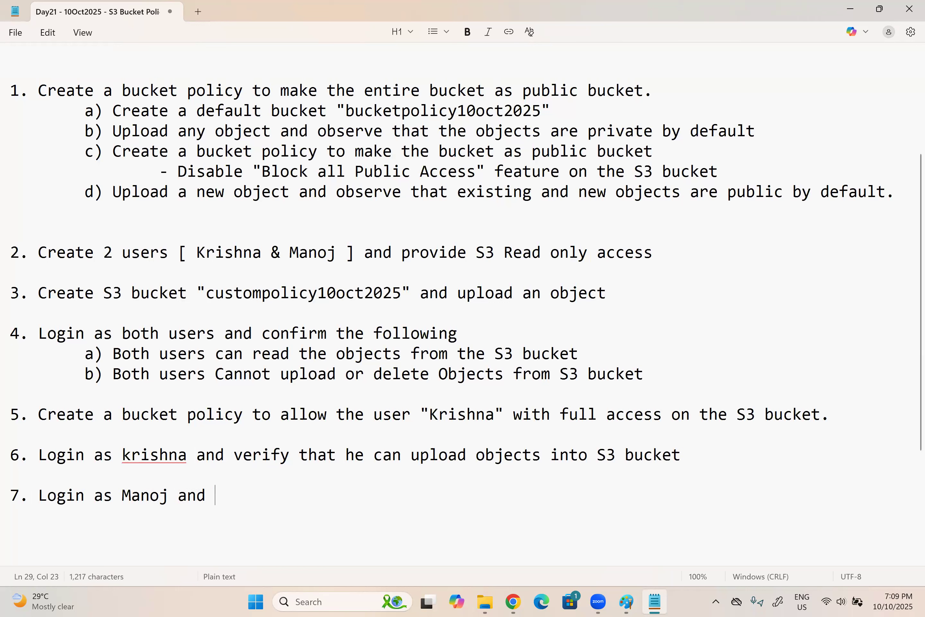
{"action": "type", "text": "verify that hecannot upload or delete objec"}
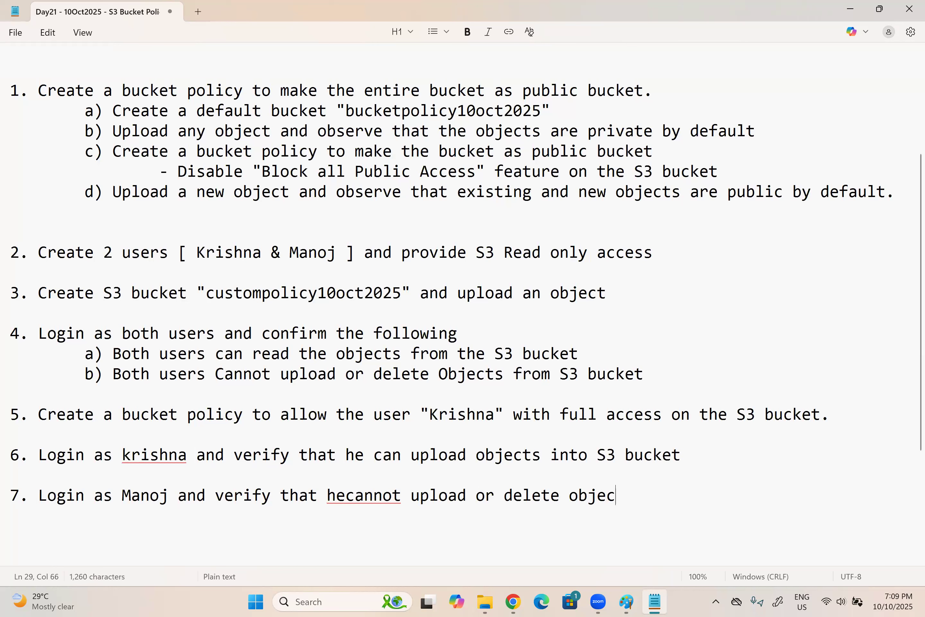
{"action": "type", "text": "ts from the "}
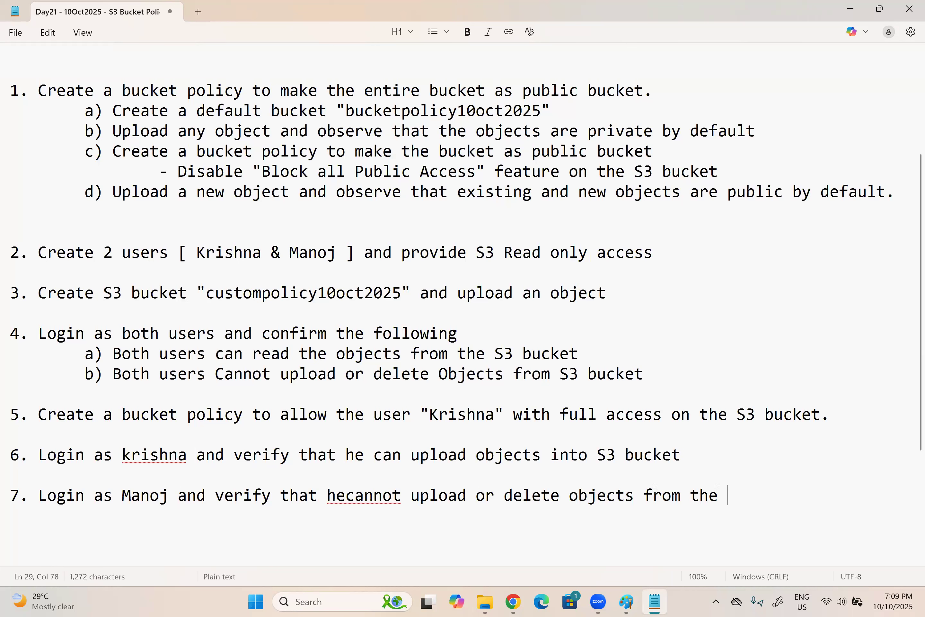
{"action": "type", "text": "S3 bucket"}
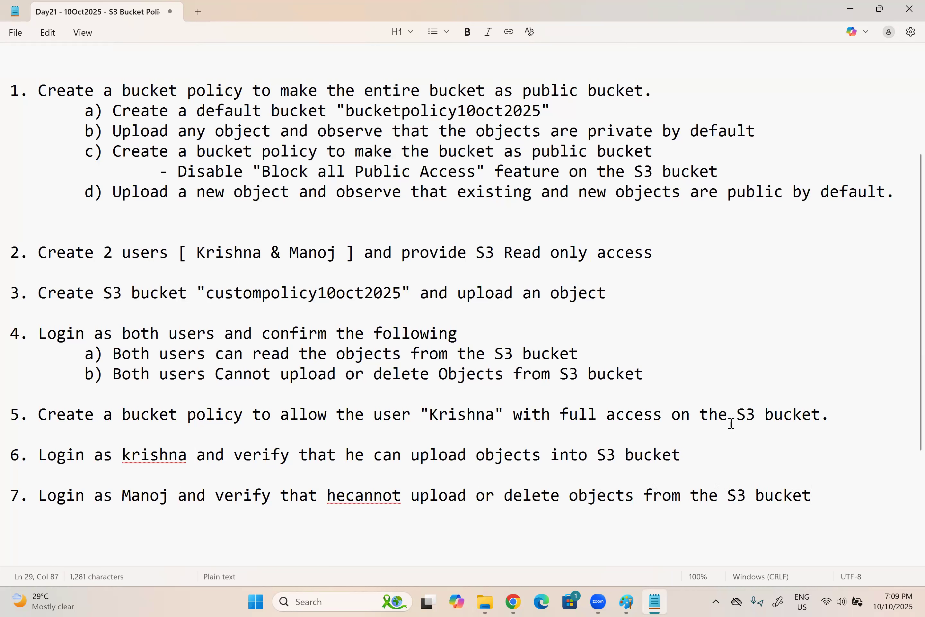
{"action": "left_click", "coordinate": [346, 495]}
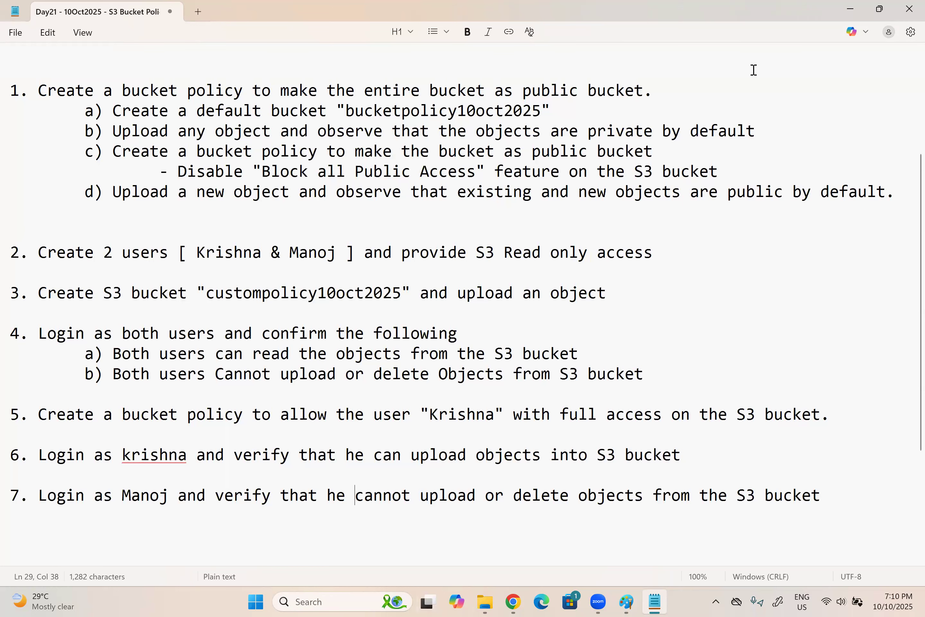
Review point 1 on the public bucket and point 2 on creating two users with S3 read-only access.
{"action": "left_click_drag", "start_coordinate": [835, 493], "coordinate": [7, 70]}
{"action": "left_click", "coordinate": [12, 230]}
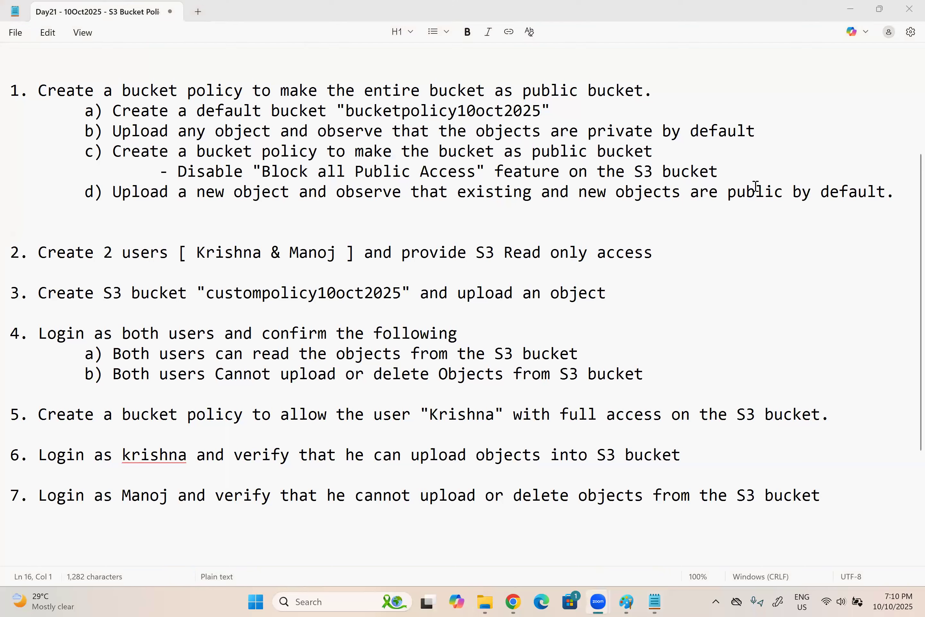
{"action": "left_click_drag", "start_coordinate": [896, 192], "coordinate": [505, 151]}
{"action": "left_click_drag", "start_coordinate": [47, 75], "coordinate": [19, 72]}
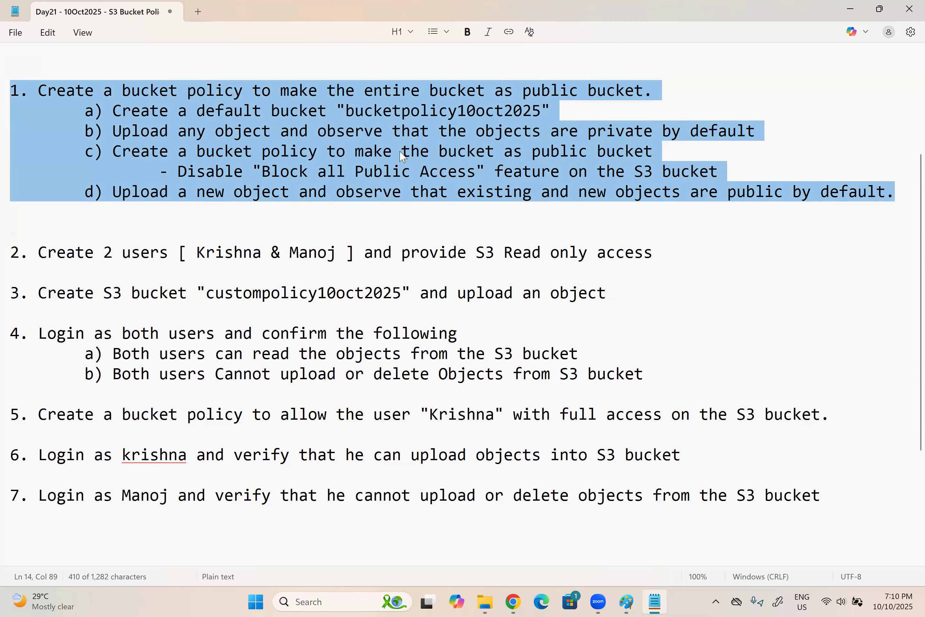
{"action": "left_click", "coordinate": [485, 201]}
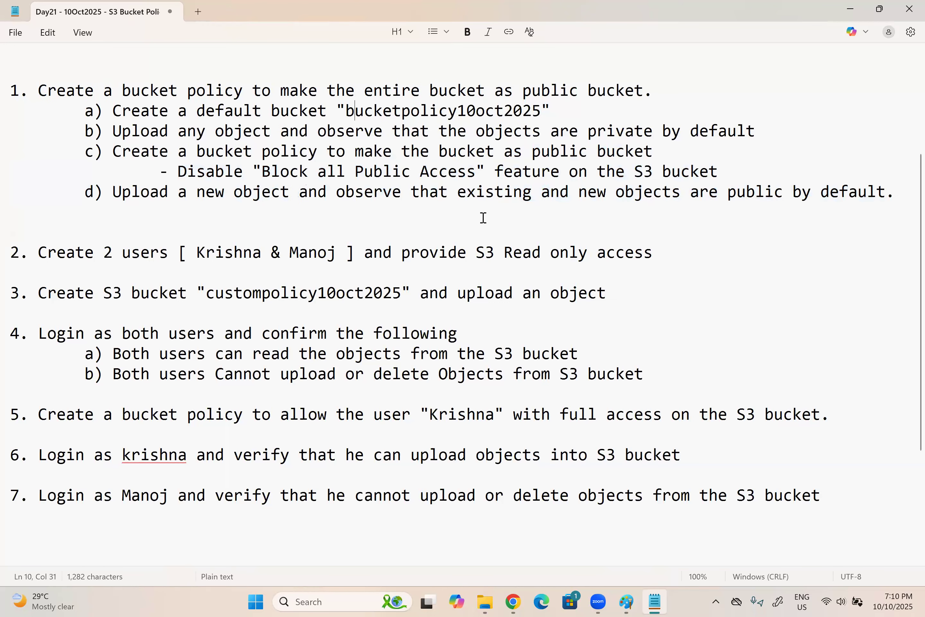
{"action": "left_click_drag", "start_coordinate": [693, 245], "coordinate": [37, 252]}
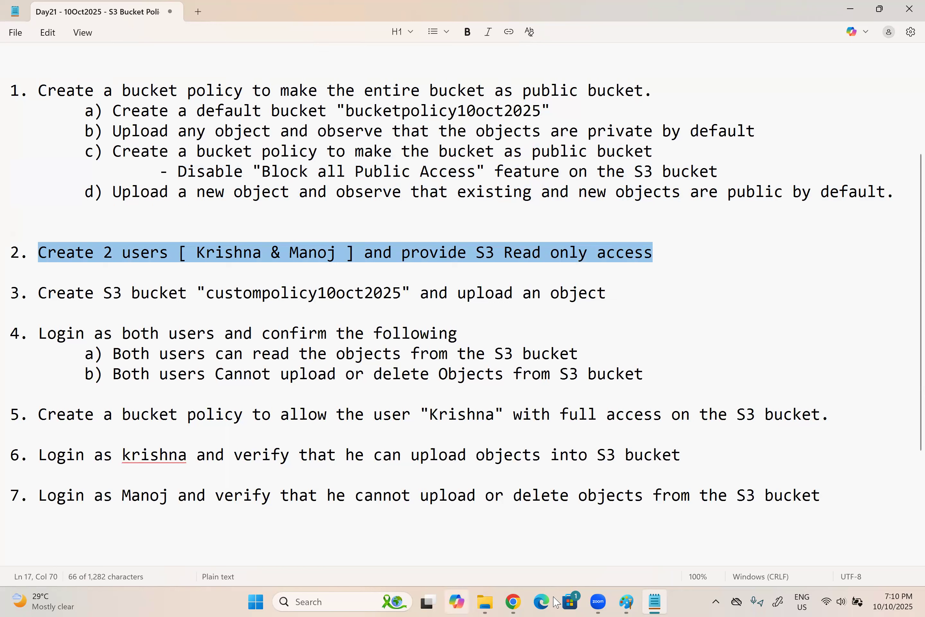
Switch to Chrome and open the IAM service in the AWS console.
{"action": "mouse_move", "coordinate": [556, 603]}
{"action": "left_click", "coordinate": [573, 536]}
{"action": "left_click", "coordinate": [271, 75]}
{"action": "type", "text": "iam"}
{"action": "left_click", "coordinate": [270, 172]}
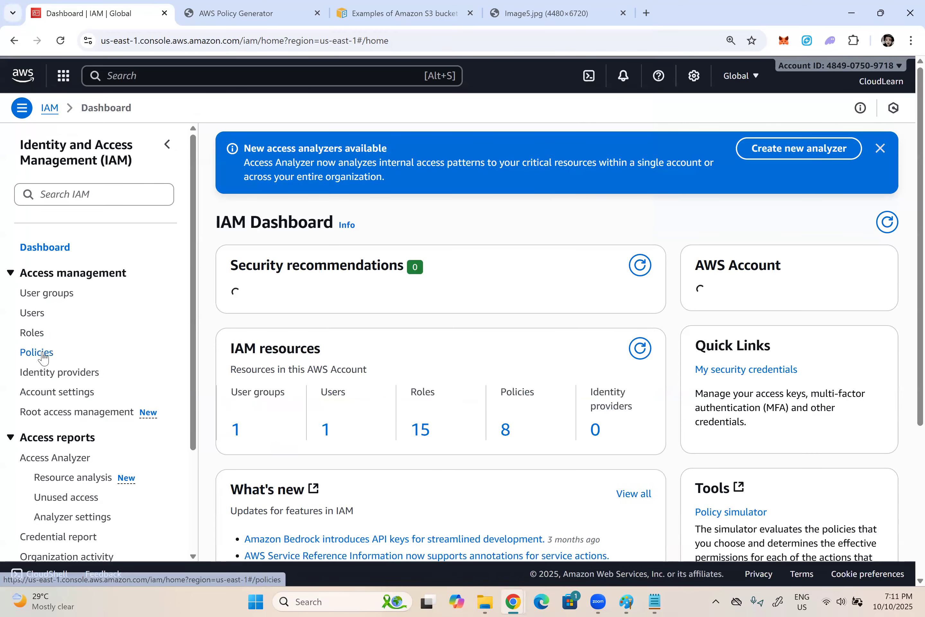
Search the IAM policies for "S3" and examine the JSON of the AmazonS3ReadOnlyAccess policy.
{"action": "left_click", "coordinate": [37, 353]}
{"action": "left_click", "coordinate": [283, 203]}
{"action": "type", "text": "S3"}
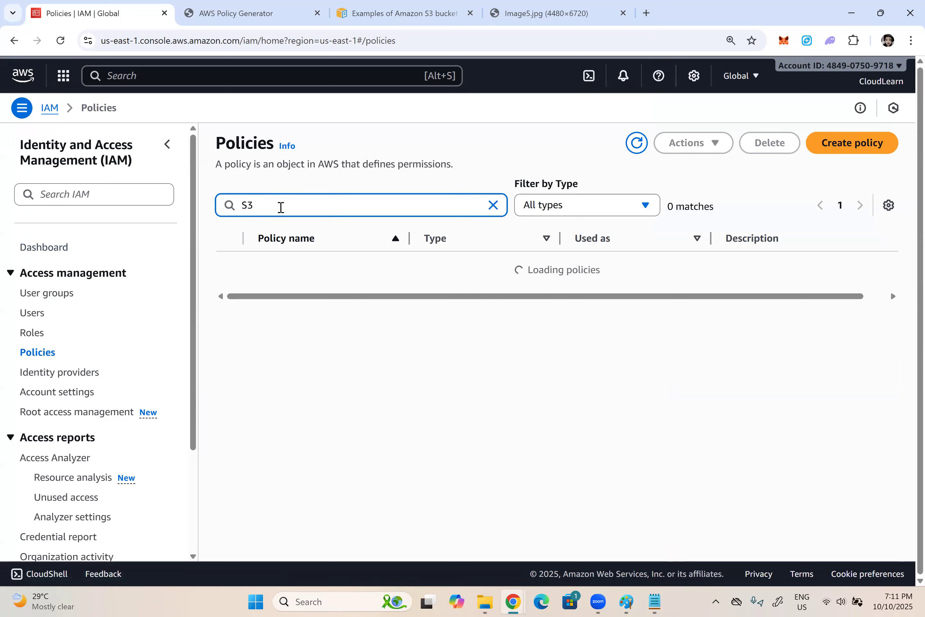
{"action": "left_click", "coordinate": [266, 405]}
{"action": "scroll", "coordinate": [368, 301], "scroll_direction": "down", "scroll_amount": 3}
{"action": "scroll", "coordinate": [306, 279], "scroll_direction": "up", "scroll_amount": 3}
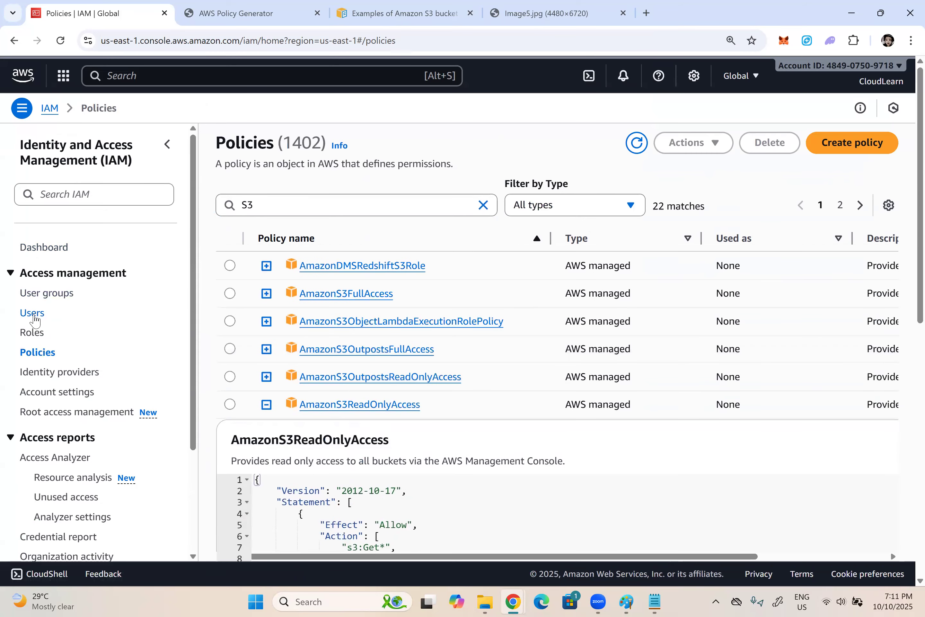
Start a new user with the first user's name, AWS Management Console access and the IAM user type.
{"action": "left_click", "coordinate": [33, 313]}
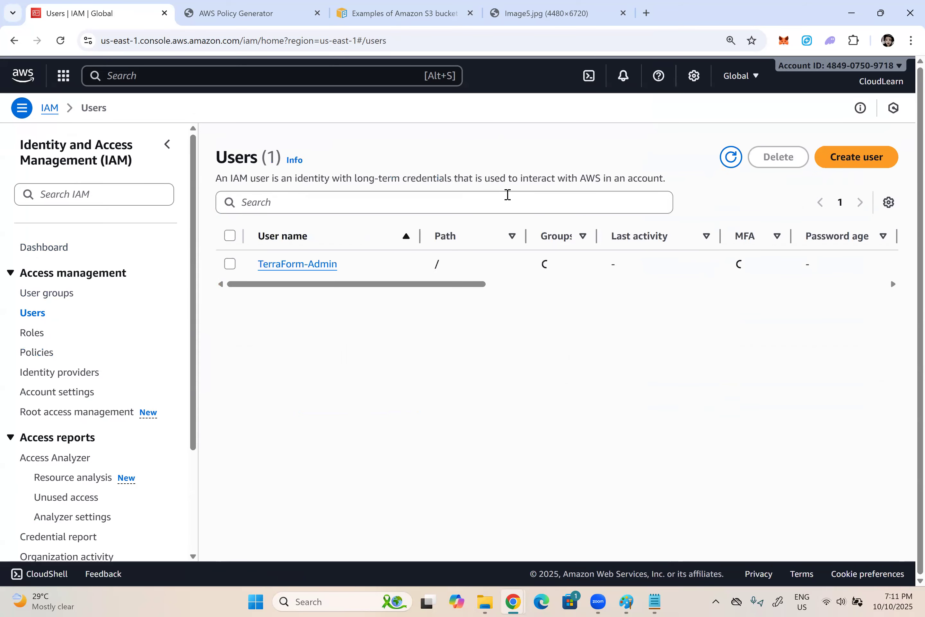
{"action": "left_click", "coordinate": [856, 157]}
{"action": "left_click", "coordinate": [327, 260]}
{"action": "type", "text": "krishna"}
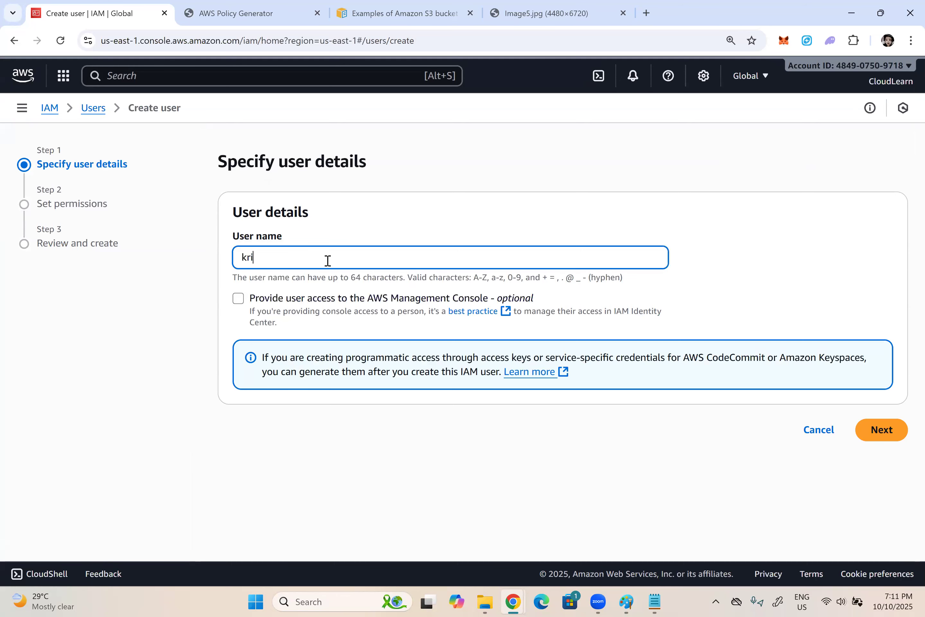
{"action": "left_click", "coordinate": [238, 299]}
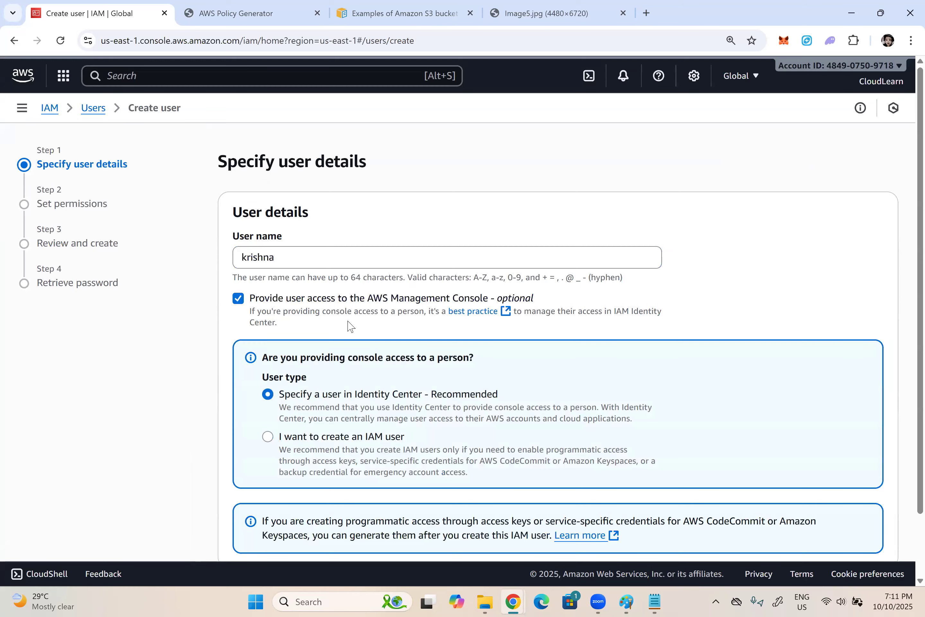
{"action": "scroll", "coordinate": [347, 326], "scroll_direction": "down", "scroll_amount": 1}
{"action": "scroll", "coordinate": [323, 372], "scroll_direction": "down", "scroll_amount": 2}
{"action": "left_click", "coordinate": [324, 369]}
{"action": "scroll", "coordinate": [325, 369], "scroll_direction": "down", "scroll_amount": 4}
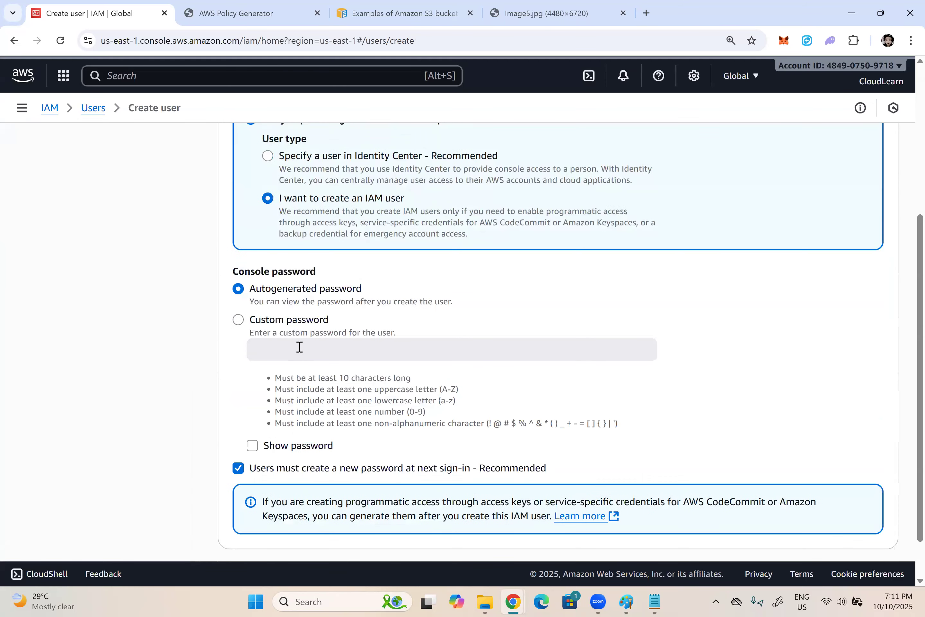
Enter a custom console password, turn off the new-password requirement at next sign-in, and continue to the permissions.
{"action": "left_click", "coordinate": [287, 324]}
{"action": "type", "text": "•••••••••••"}
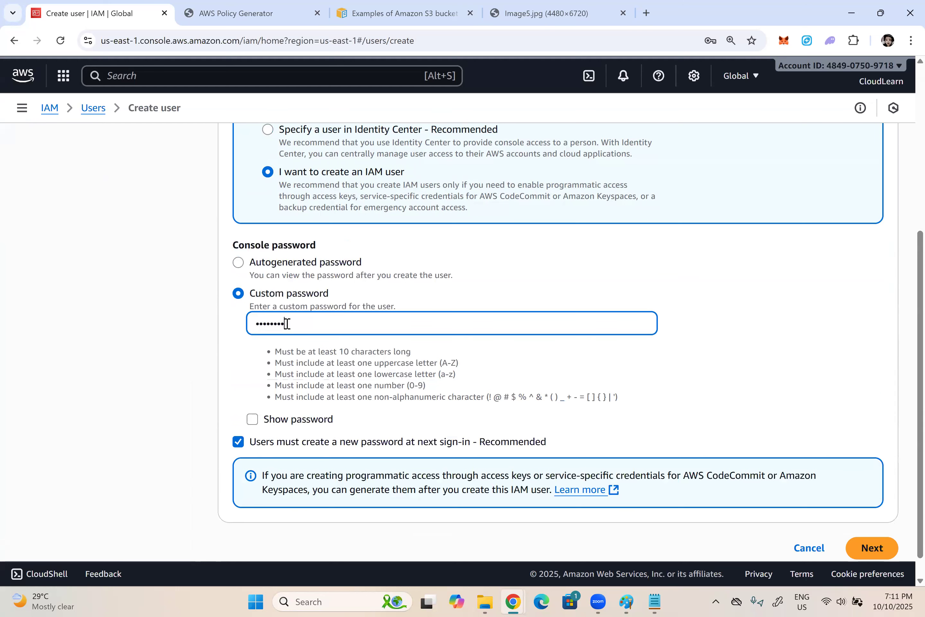
{"action": "left_click", "coordinate": [305, 438]}
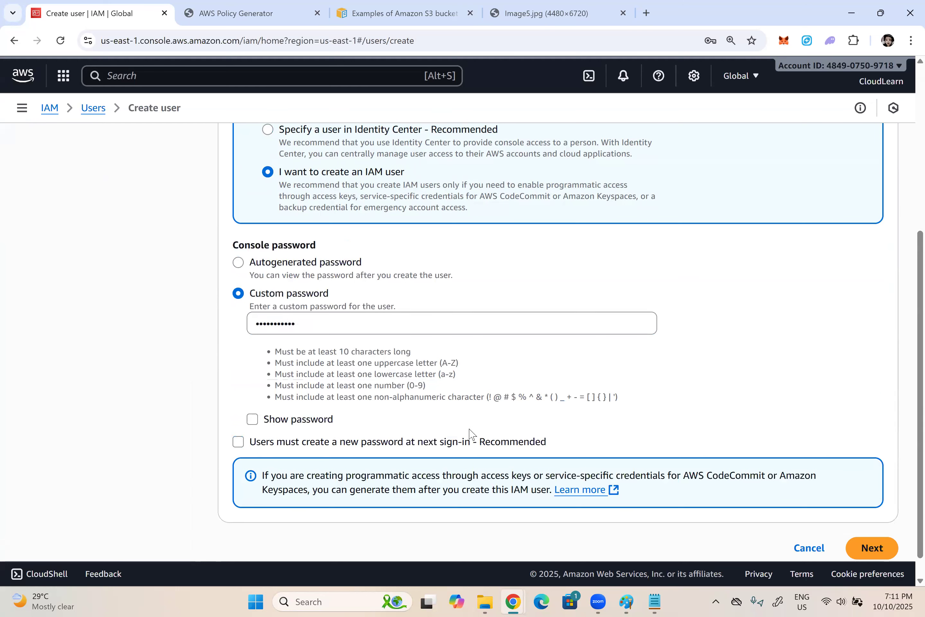
{"action": "scroll", "coordinate": [542, 457], "scroll_direction": "down", "scroll_amount": 1}
{"action": "left_click", "coordinate": [871, 522]}
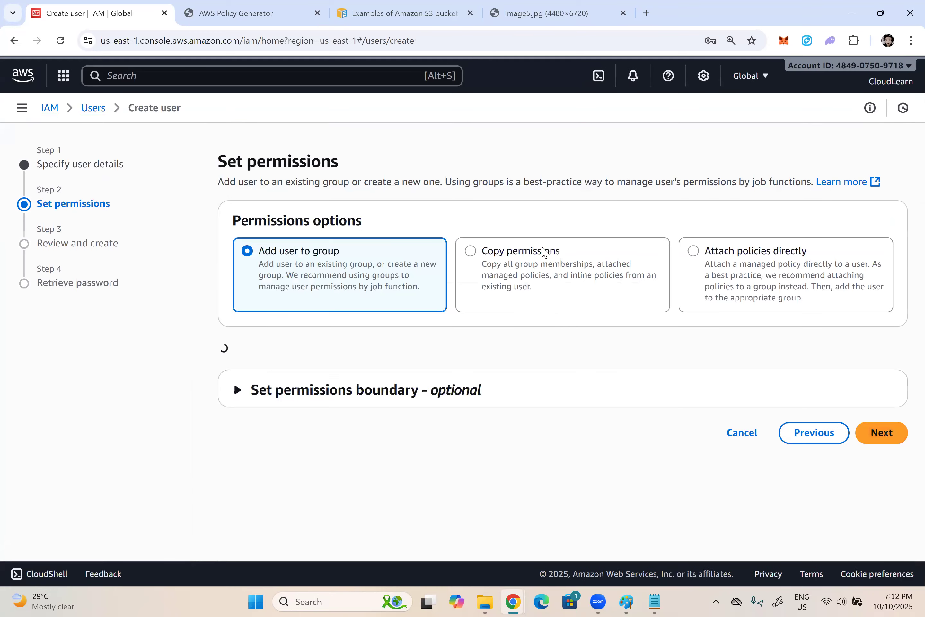
Attach the AmazonS3ReadOnlyAccess policy directly to the first user and create the user.
{"action": "left_click", "coordinate": [573, 228]}
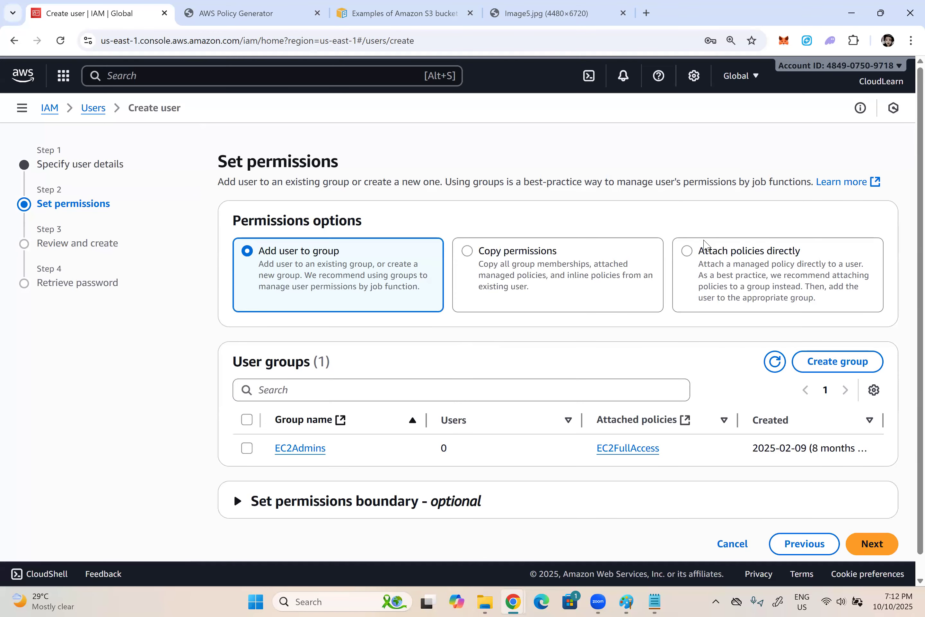
{"action": "left_click", "coordinate": [689, 251]}
{"action": "left_click", "coordinate": [302, 425]}
{"action": "type", "text": "S3"}
{"action": "scroll", "coordinate": [349, 417], "scroll_direction": "down", "scroll_amount": 5}
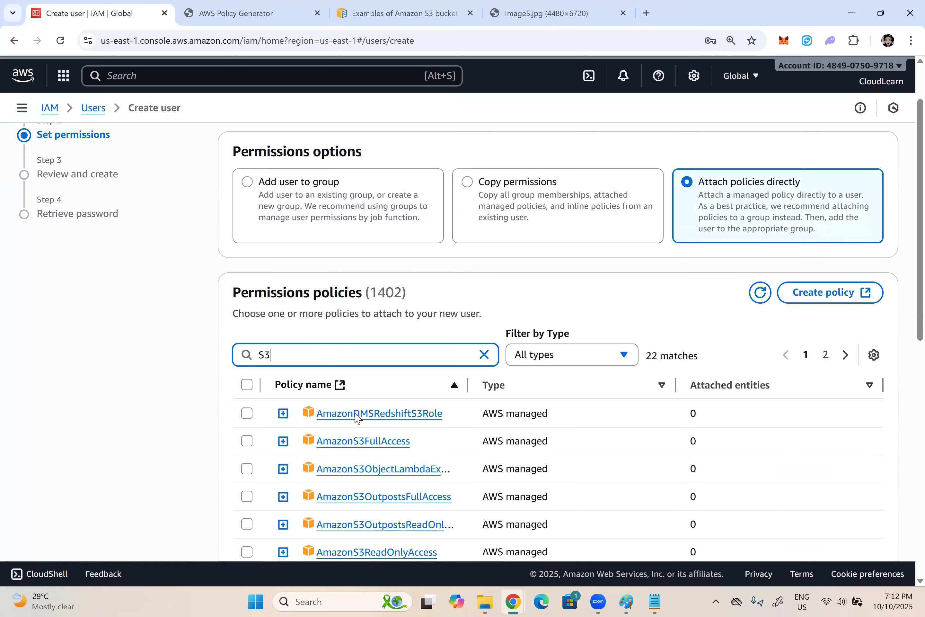
{"action": "left_click", "coordinate": [247, 429]}
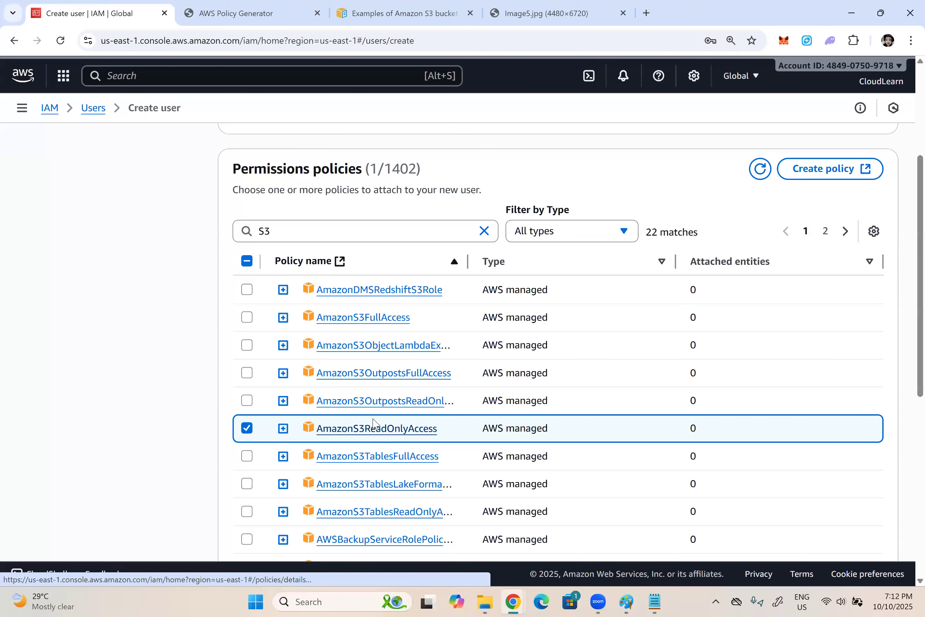
{"action": "scroll", "coordinate": [444, 437], "scroll_direction": "down", "scroll_amount": 10}
{"action": "left_click", "coordinate": [871, 522]}
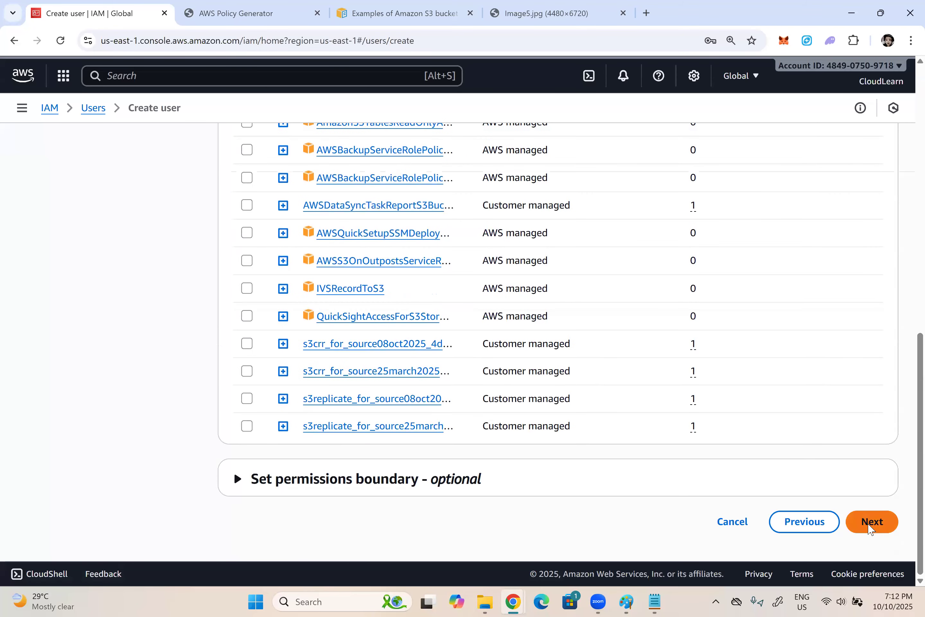
{"action": "scroll", "coordinate": [732, 442], "scroll_direction": "down", "scroll_amount": 1}
{"action": "left_click", "coordinate": [844, 522]}
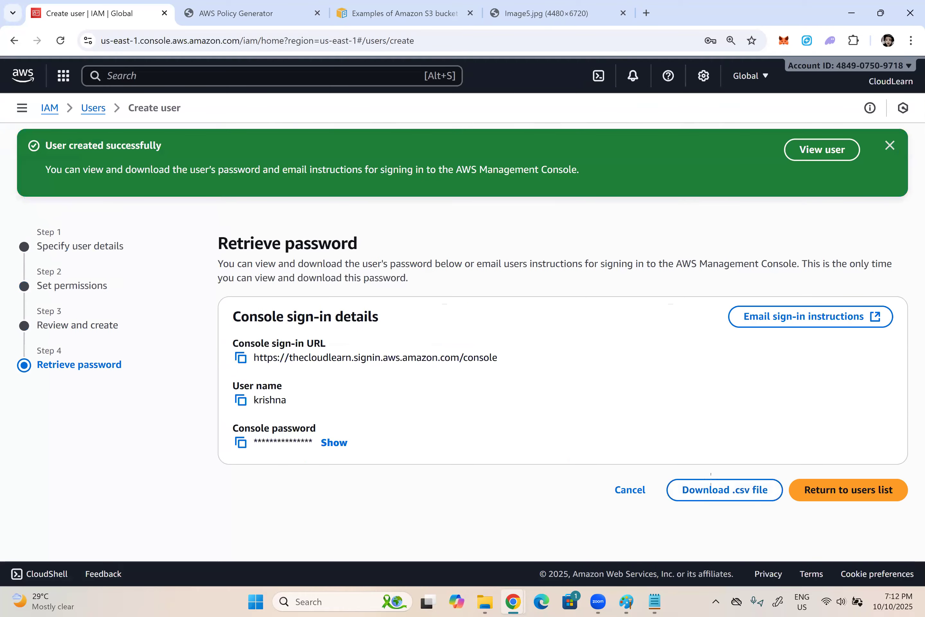
Switch to Paint and draw a yellow arrow from the first user to the second user in the access diagram.
{"action": "left_click", "coordinate": [625, 602]}
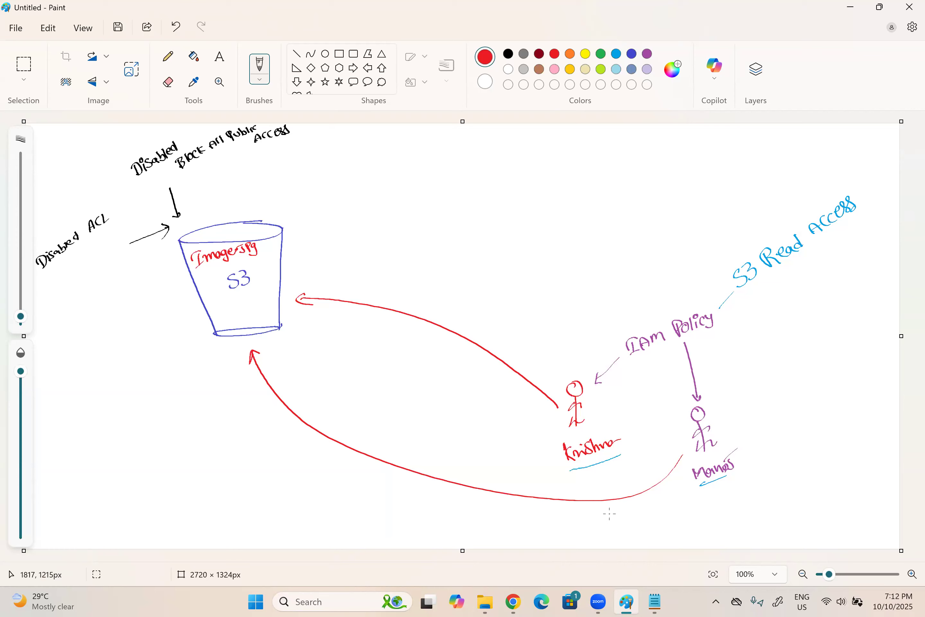
{"action": "left_click", "coordinate": [585, 53]}
{"action": "left_click_drag", "start_coordinate": [592, 409], "coordinate": [675, 429]}
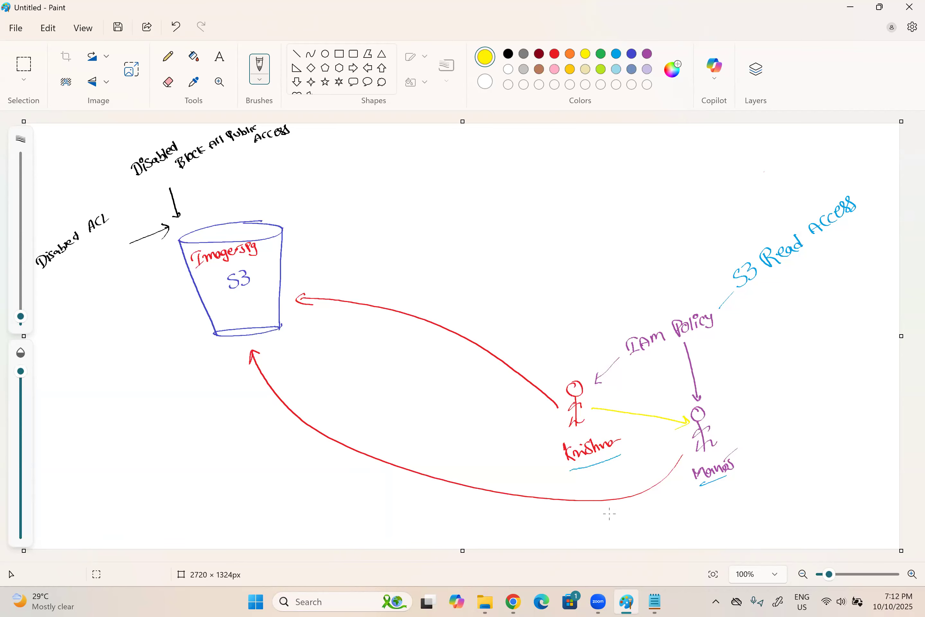
Back in Chrome, start another user with the second user's name, AWS Management Console access and the IAM user type.
{"action": "key", "text": "alt+Tab"}
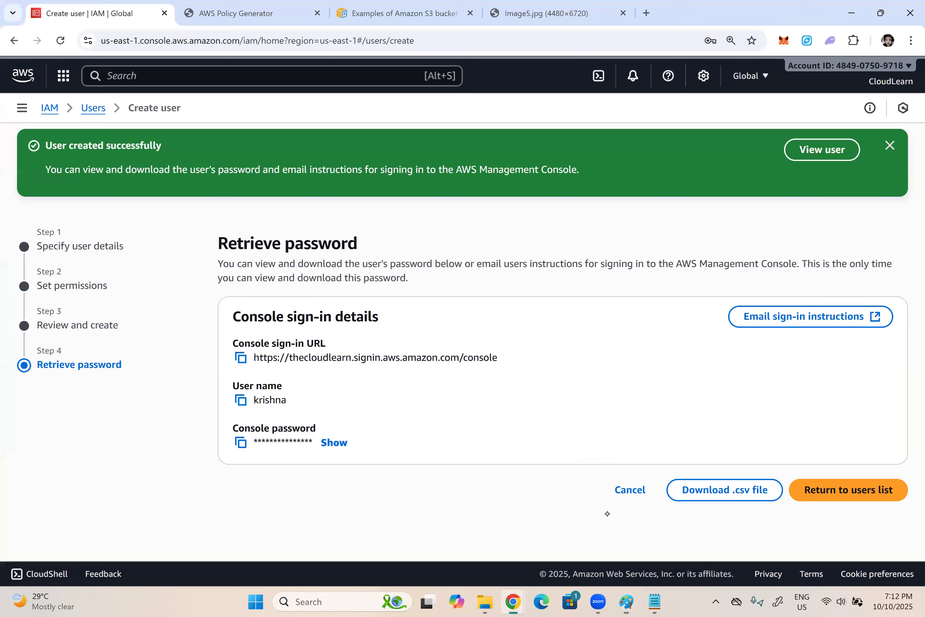
{"action": "left_click", "coordinate": [843, 490]}
{"action": "left_click", "coordinate": [248, 256]}
{"action": "type", "text": "manoj"}
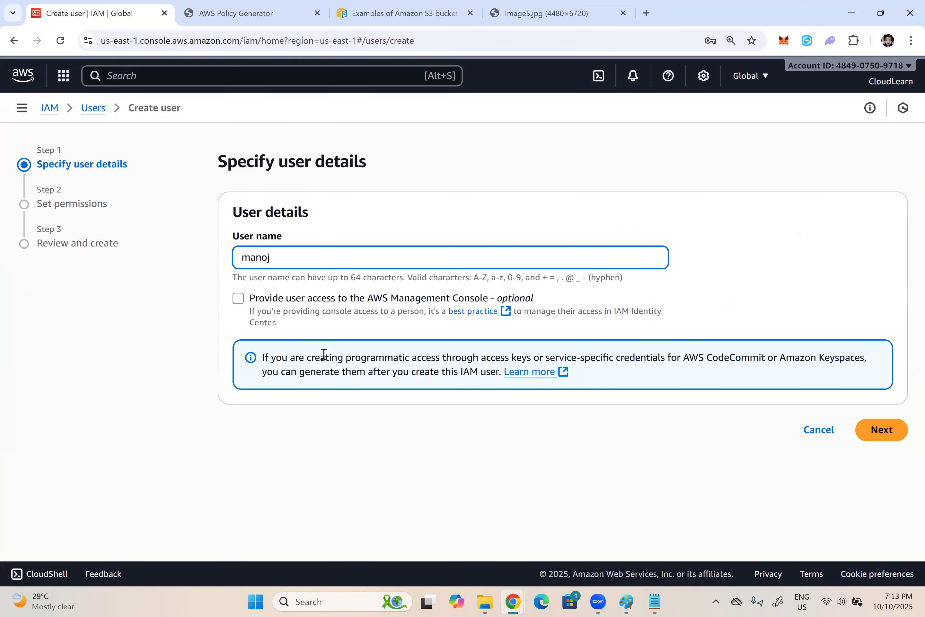
{"action": "left_click", "coordinate": [318, 299]}
{"action": "left_click", "coordinate": [314, 437]}
{"action": "scroll", "coordinate": [336, 392], "scroll_direction": "down", "scroll_amount": 1}
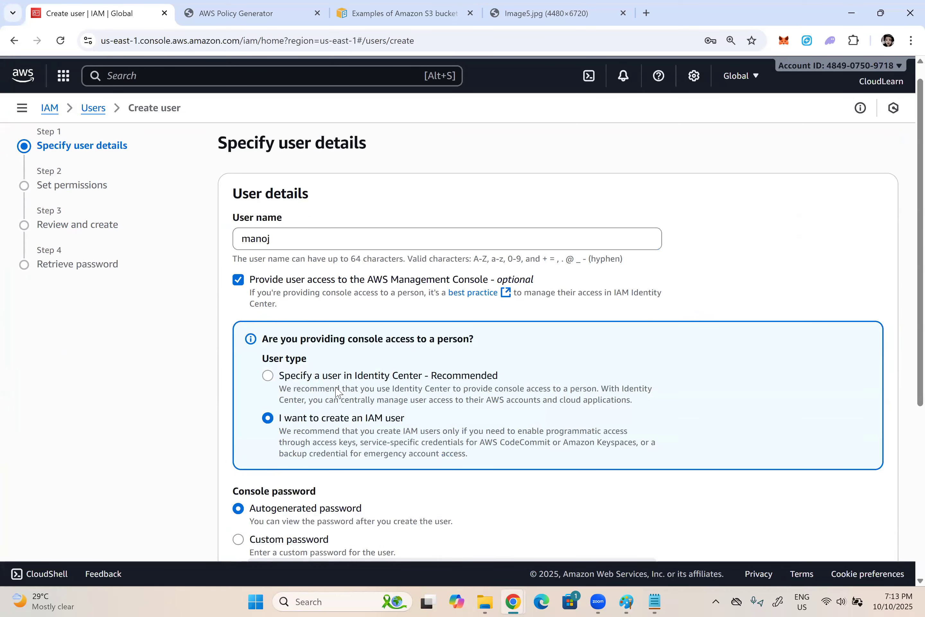
Enter a custom console password for the second user, remove the new-password requirement at next sign-in, and continue past the browser's password warning.
{"action": "scroll", "coordinate": [336, 391], "scroll_direction": "down", "scroll_amount": 5}
{"action": "left_click", "coordinate": [285, 305]}
{"action": "type", "text": "••••••"}
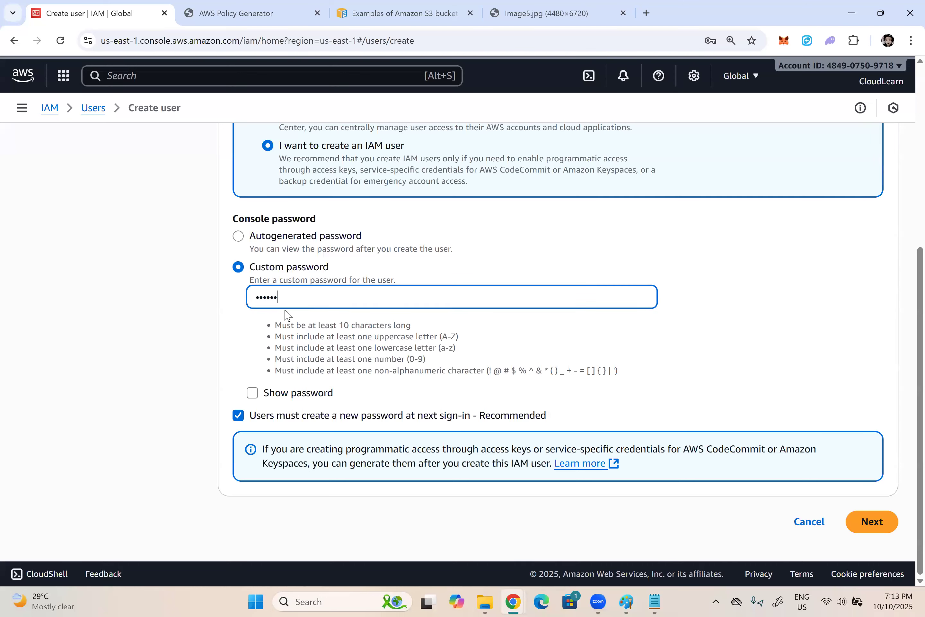
{"action": "key", "text": "BackSpace"}
{"action": "key", "text": "BackSpace"}
{"action": "key", "text": "BackSpace"}
{"action": "key", "text": "BackSpace"}
{"action": "key", "text": "BackSpace"}
{"action": "key", "text": "BackSpace"}
{"action": "type", "text": "•••••••••••"}
{"action": "left_click", "coordinate": [315, 420]}
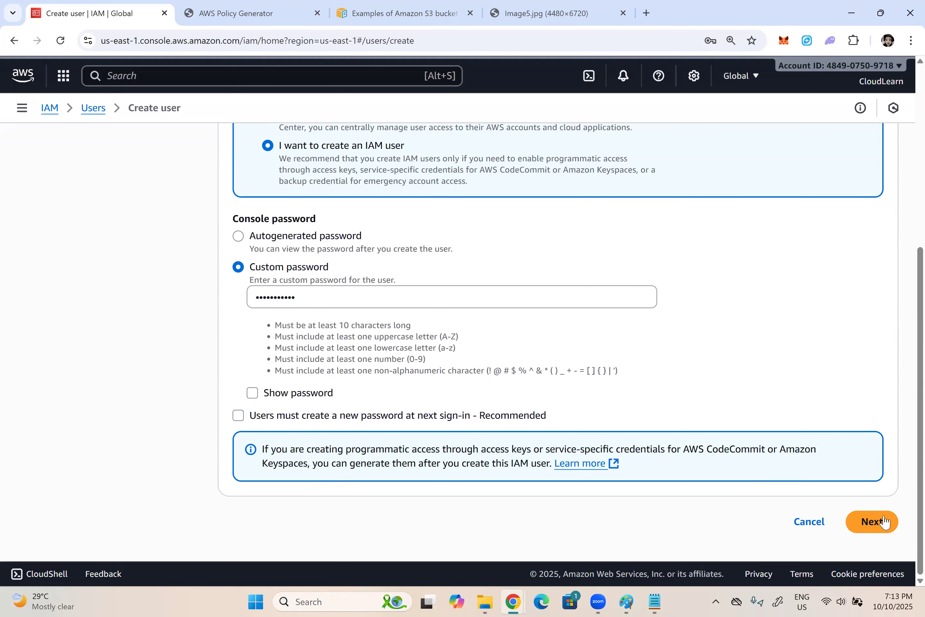
{"action": "left_click", "coordinate": [572, 223]}
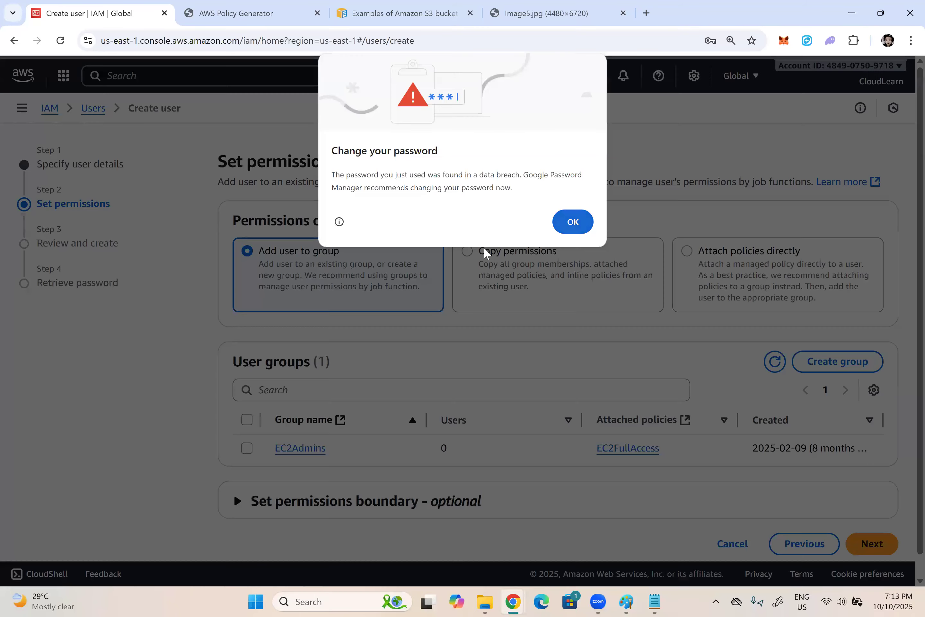
Copy the permissions of the first user to the new user, create it, and return to the users list without downloading the credentials.
{"action": "left_click", "coordinate": [468, 252]}
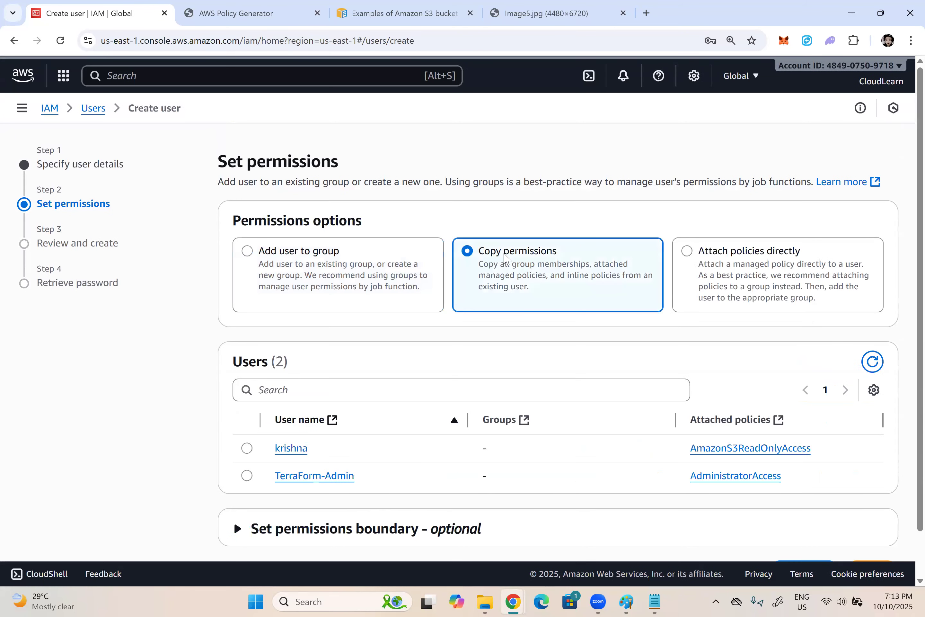
{"action": "left_click", "coordinate": [288, 455]}
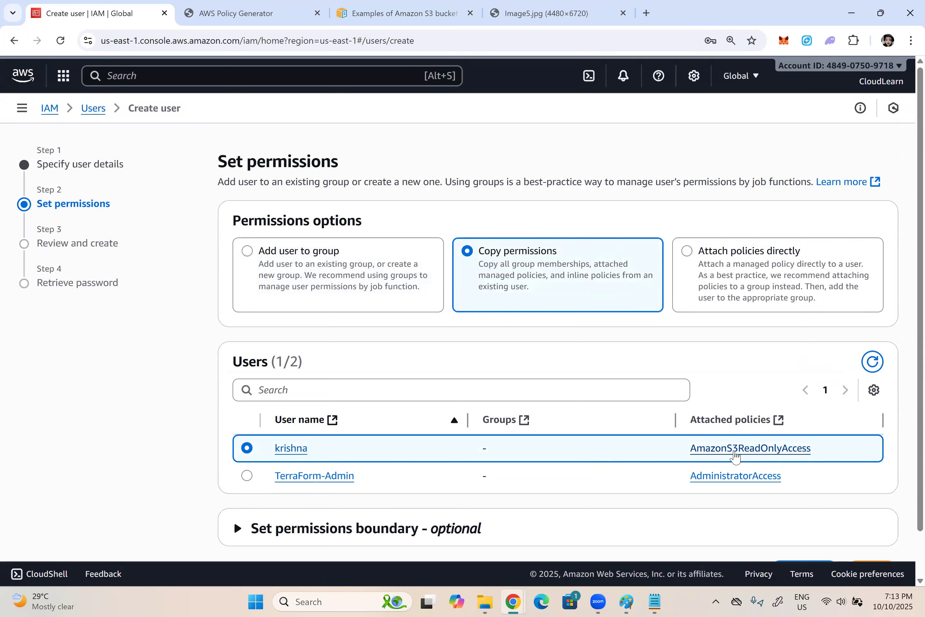
{"action": "scroll", "coordinate": [788, 438], "scroll_direction": "down", "scroll_amount": 1}
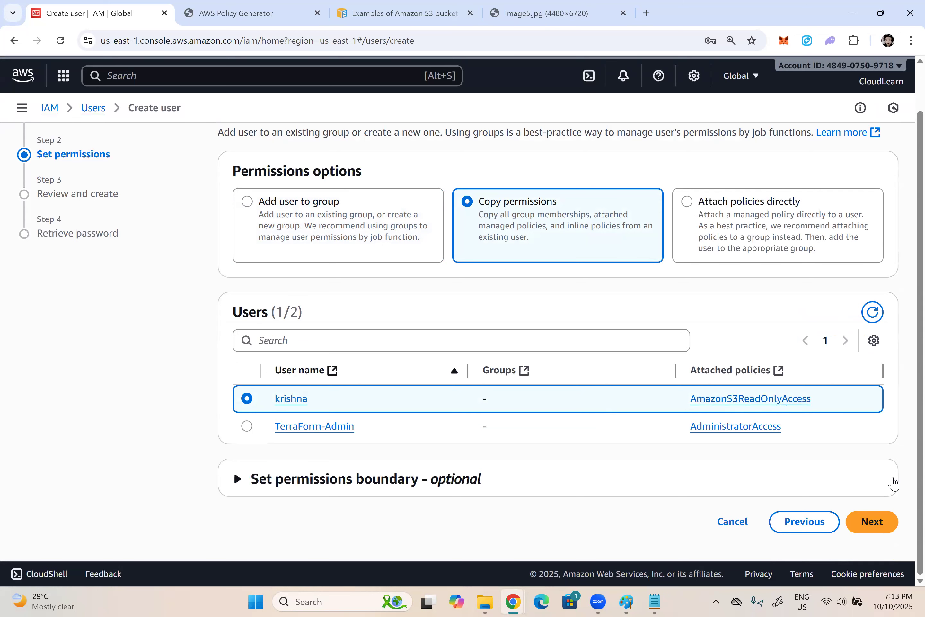
{"action": "left_click", "coordinate": [872, 521]}
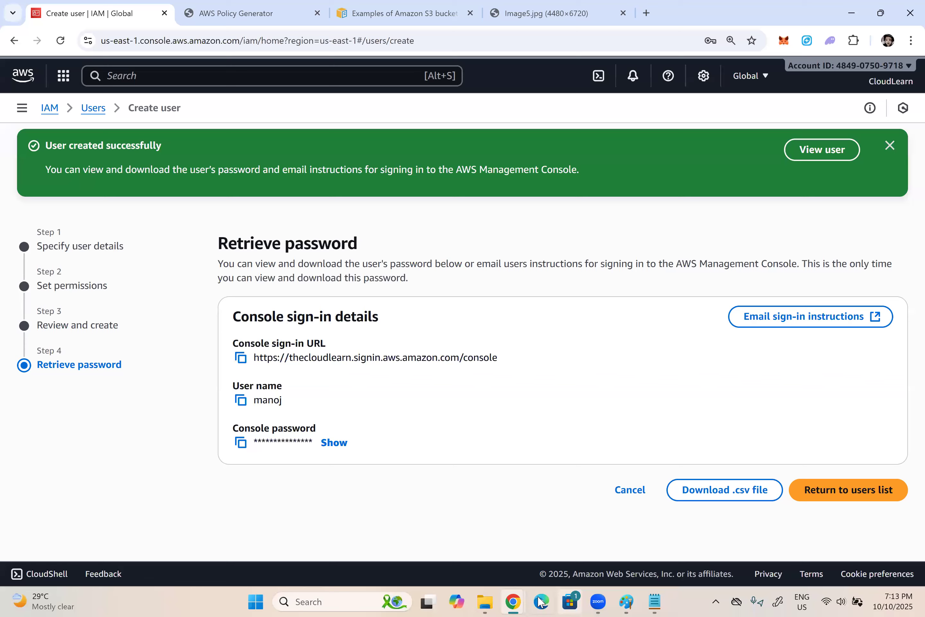
{"action": "left_click", "coordinate": [631, 490]}
{"action": "left_click", "coordinate": [624, 393]}
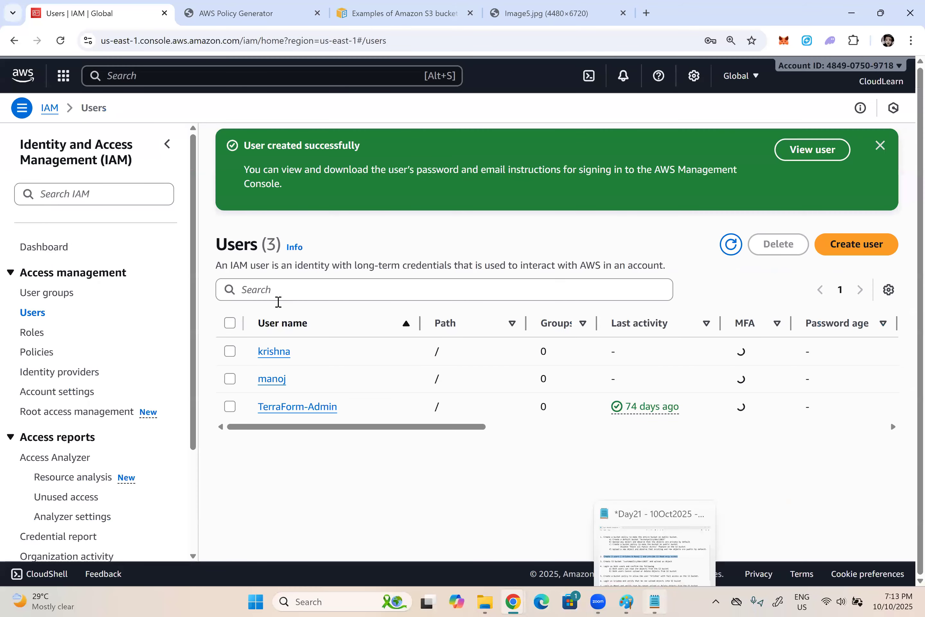
Copy the bucket name custompolicy10oct2025 from the Notepad notes, then open the S3 service in Chrome.
{"action": "key", "text": "alt+Tab"}
{"action": "left_click_drag", "start_coordinate": [206, 296], "coordinate": [401, 297]}
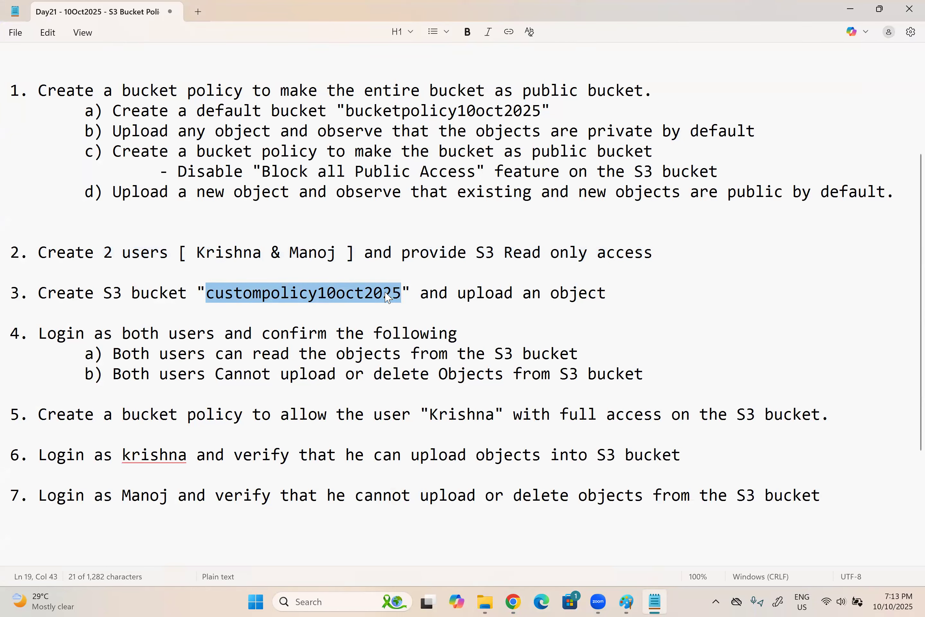
{"action": "key", "text": "alt+Tab"}
{"action": "left_click", "coordinate": [239, 75]}
{"action": "type", "text": "S3"}
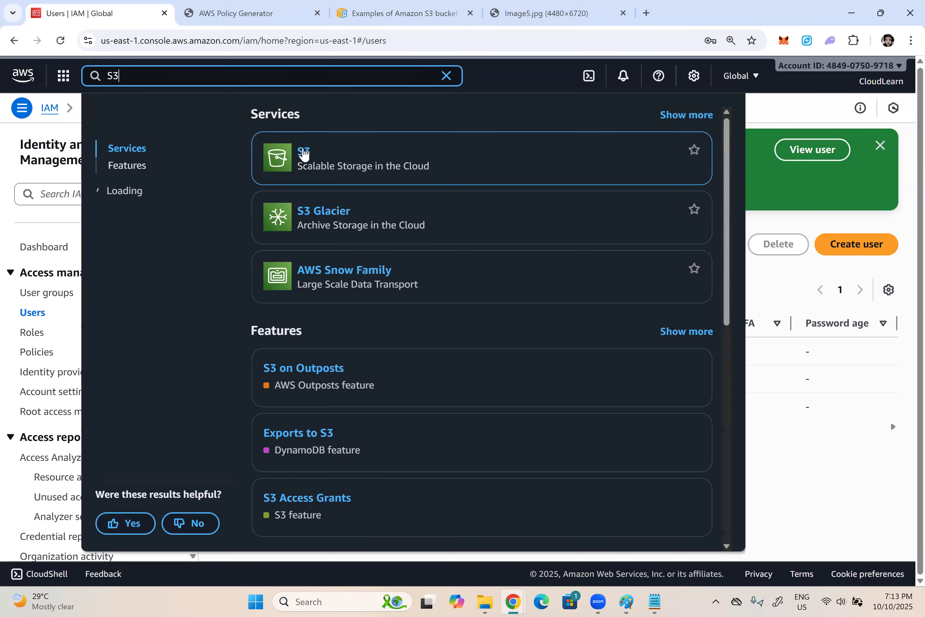
{"action": "left_click", "coordinate": [304, 152]}
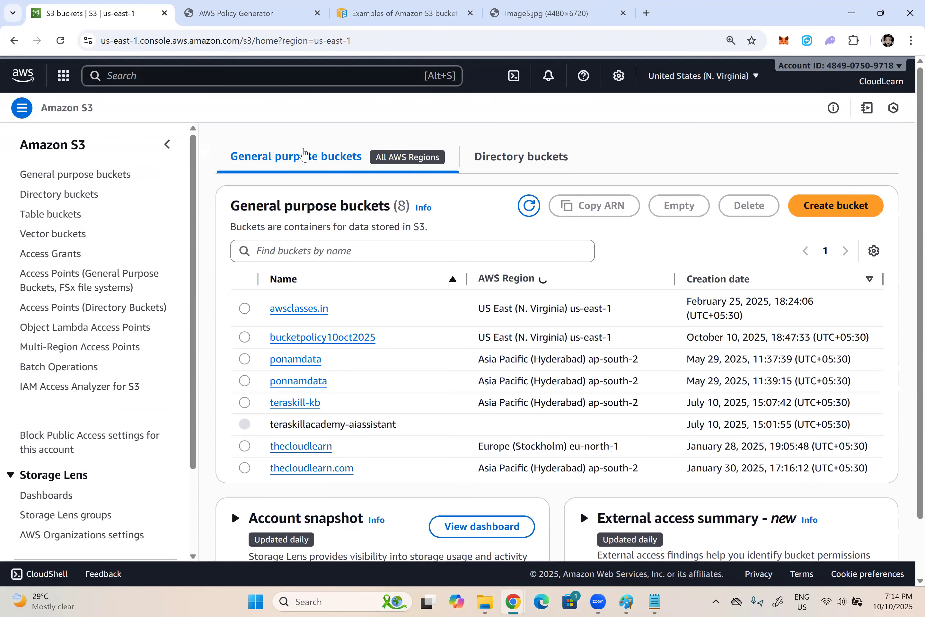
Create a general purpose bucket named custompolicy10oct2025 with the default settings.
{"action": "left_click", "coordinate": [836, 205]}
{"action": "left_click", "coordinate": [219, 384]}
{"action": "type", "text": "custompolicy10oct2025"}
{"action": "scroll", "coordinate": [268, 378], "scroll_direction": "down", "scroll_amount": 4}
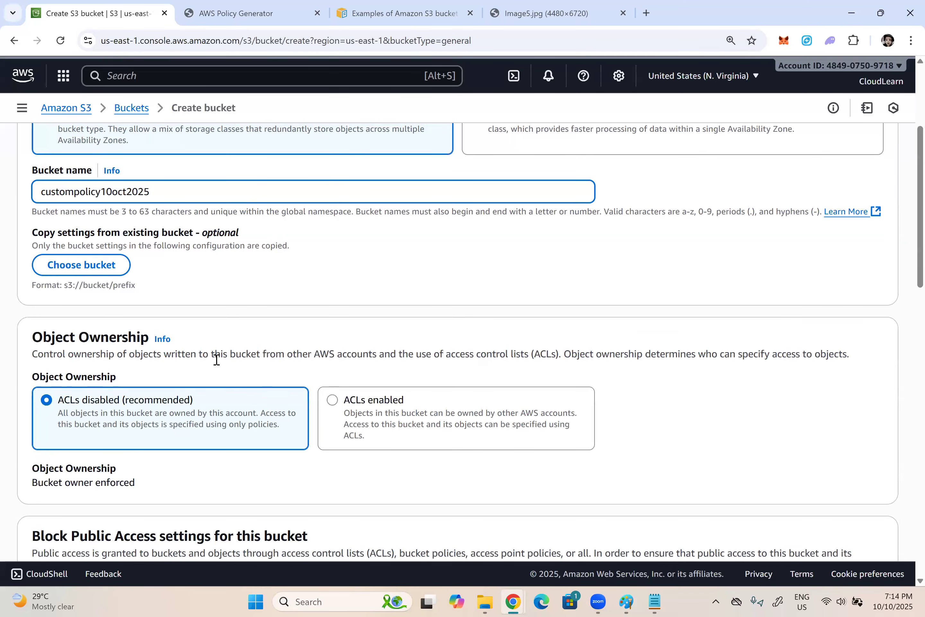
{"action": "scroll", "coordinate": [796, 461], "scroll_direction": "down", "scroll_amount": 15}
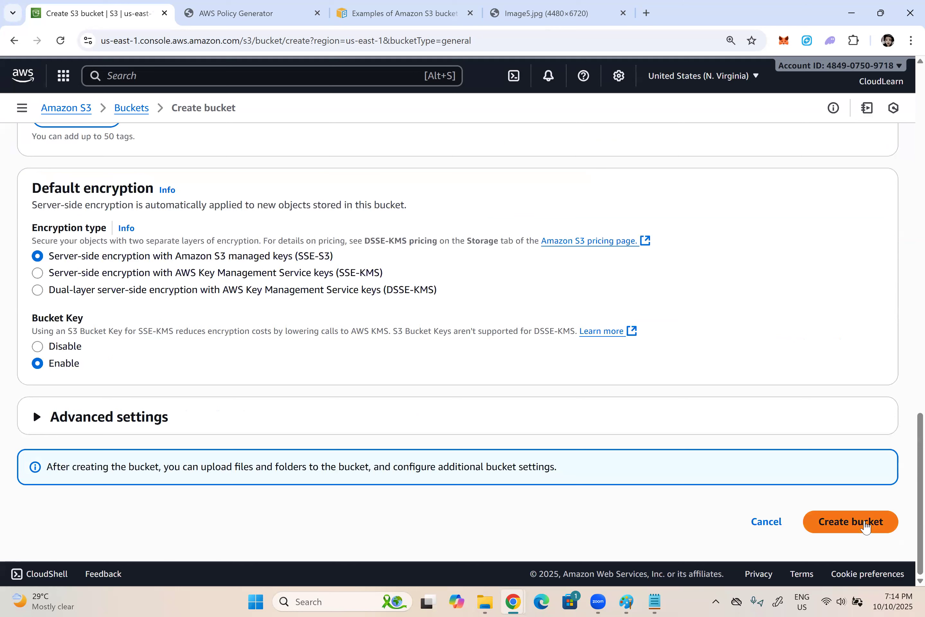
{"action": "left_click", "coordinate": [865, 526]}
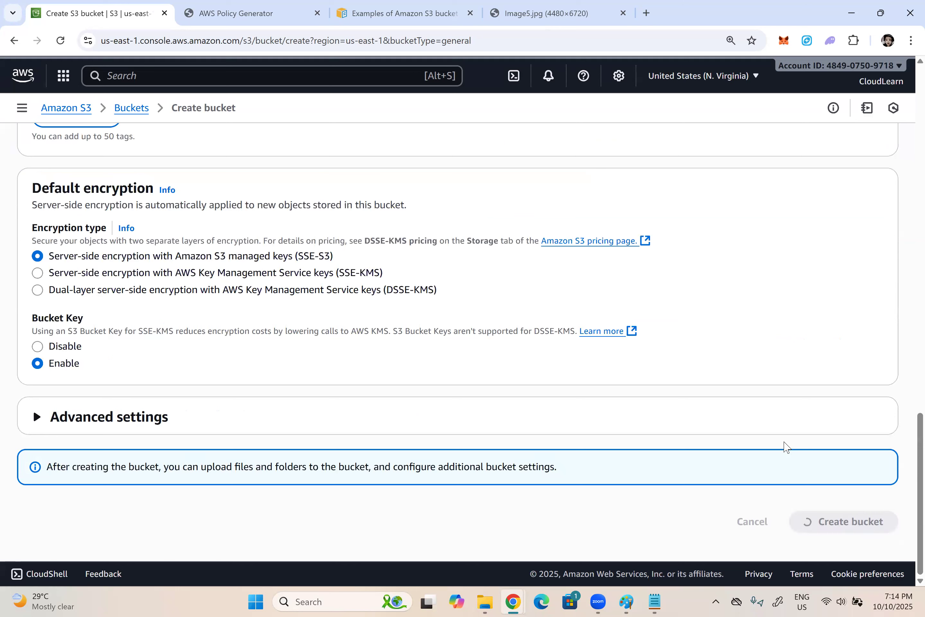
Open Microsoft Edge, postpone its recommended browser settings, and return to Chrome.
{"action": "left_click", "coordinate": [541, 602]}
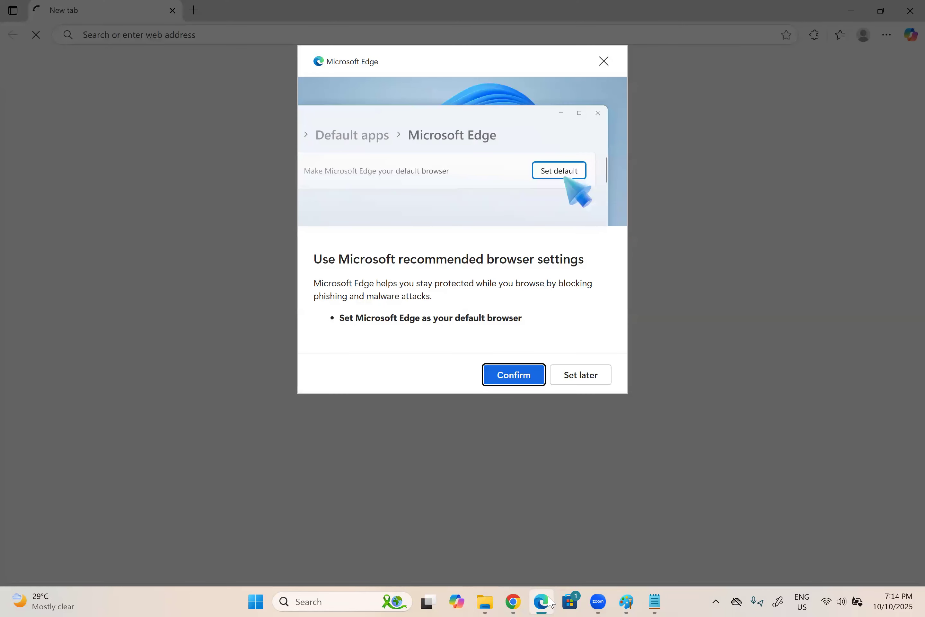
{"action": "left_click", "coordinate": [579, 382]}
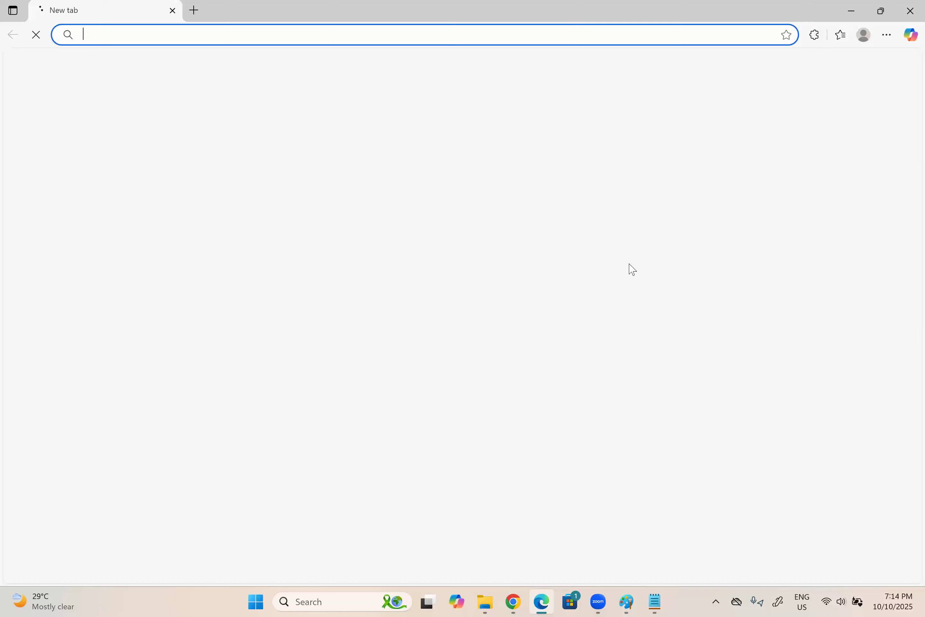
{"action": "key", "text": "alt+Tab"}
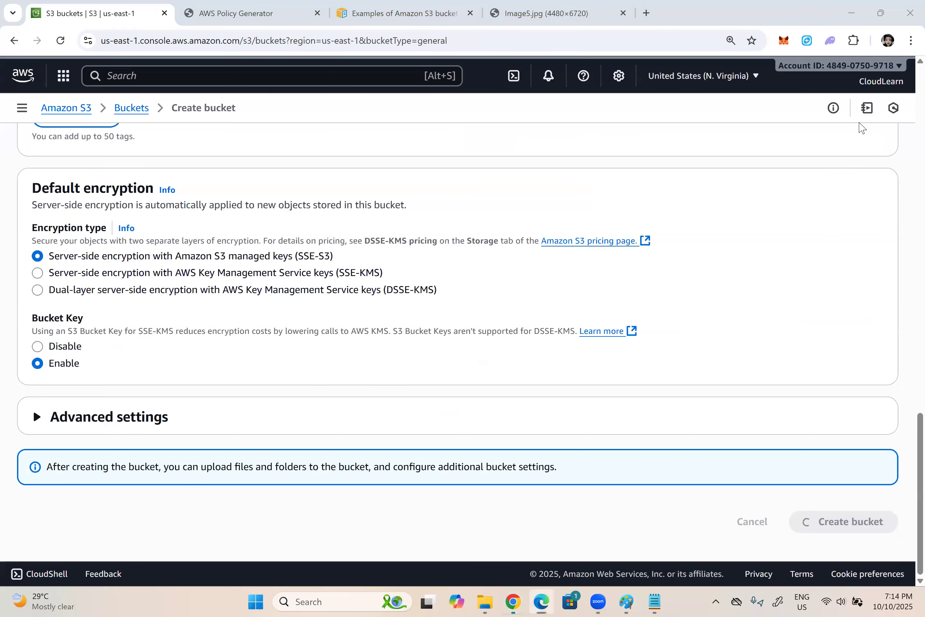
Open the IAM dashboard, close the S3 bucket policy examples and Image5.jpg tabs, and select the account alias.
{"action": "left_click", "coordinate": [126, 78]}
{"action": "type", "text": "iam"}
{"action": "key", "text": "Return"}
{"action": "left_click", "coordinate": [470, 14]}
{"action": "left_click", "coordinate": [470, 13]}
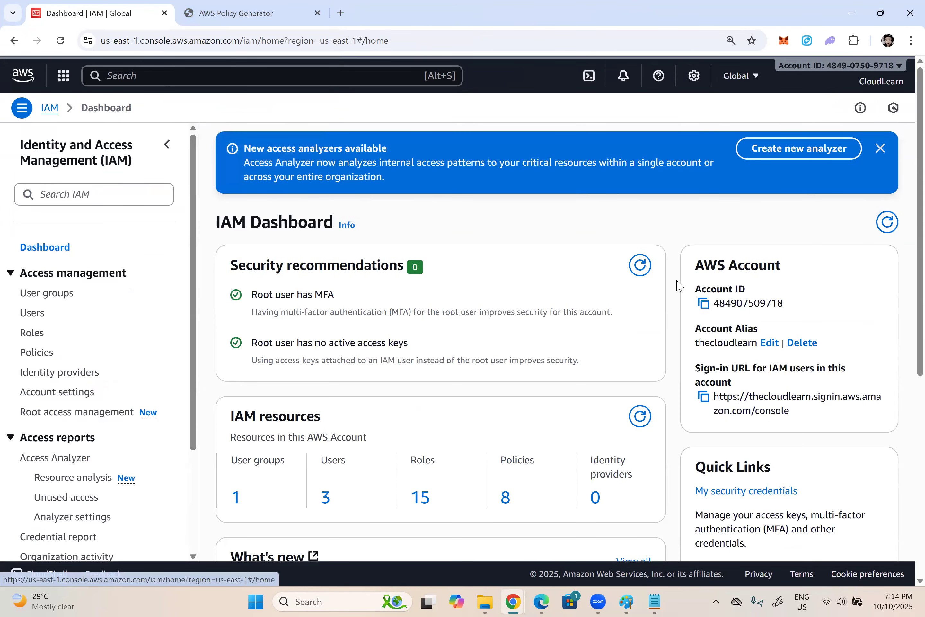
{"action": "double_click", "coordinate": [726, 343]}
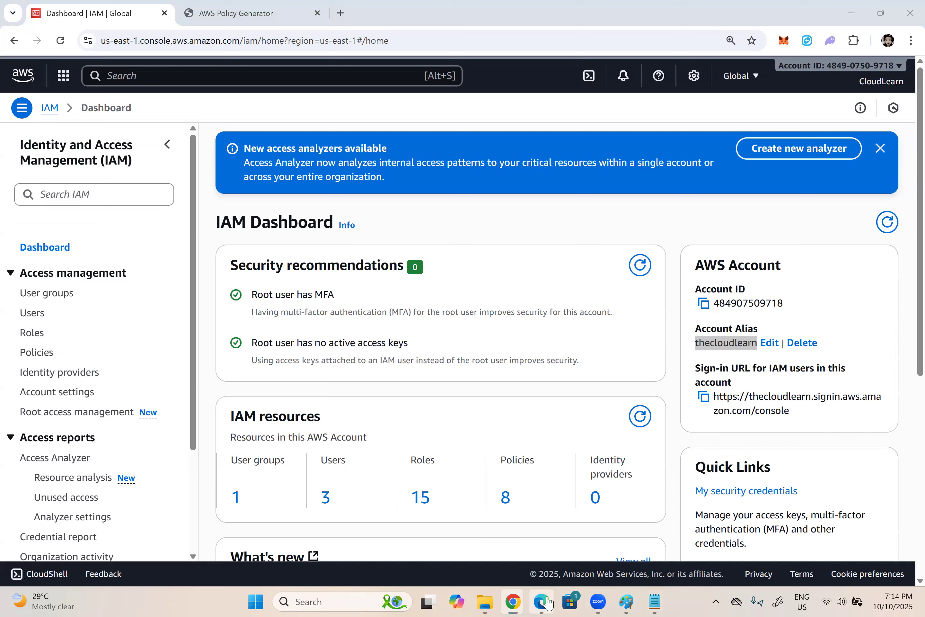
Switch to Edge, open the AWS website, and go to the console sign-in page.
{"action": "key", "text": "alt+Tab"}
{"action": "type", "text": "aws"}
{"action": "key", "text": "Return"}
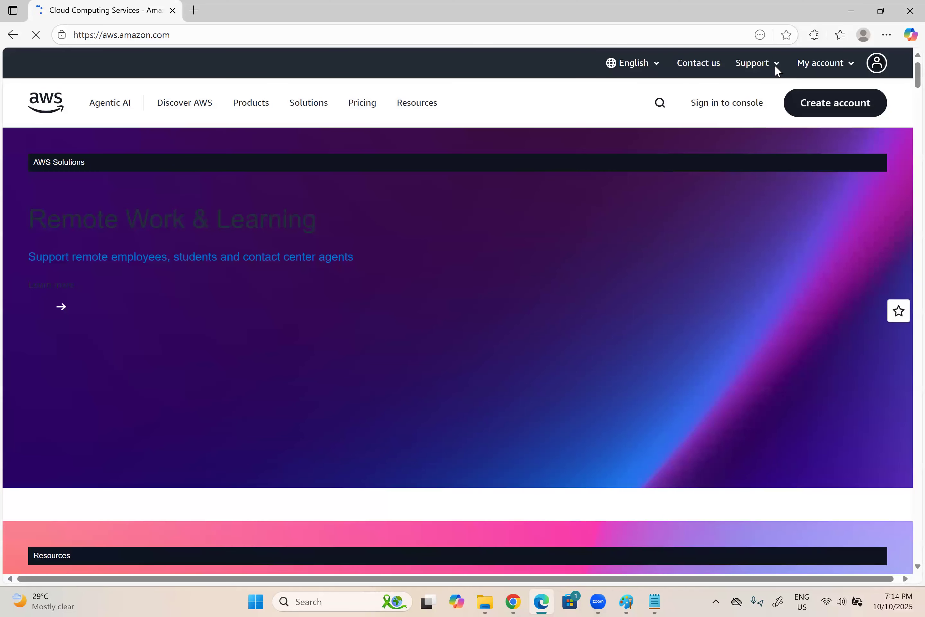
{"action": "left_click", "coordinate": [714, 108]}
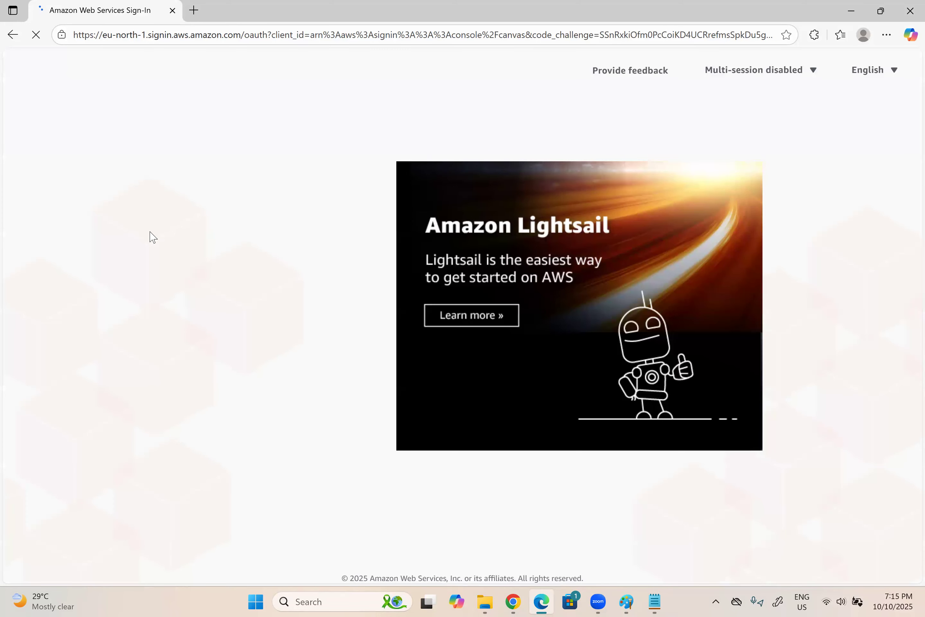
Sign in to the account alias thecloudlearn as the first IAM user, entering the IAM username and account password.
{"action": "left_click_drag", "start_coordinate": [231, 242], "coordinate": [154, 243]}
{"action": "type", "text": "thecloud"}
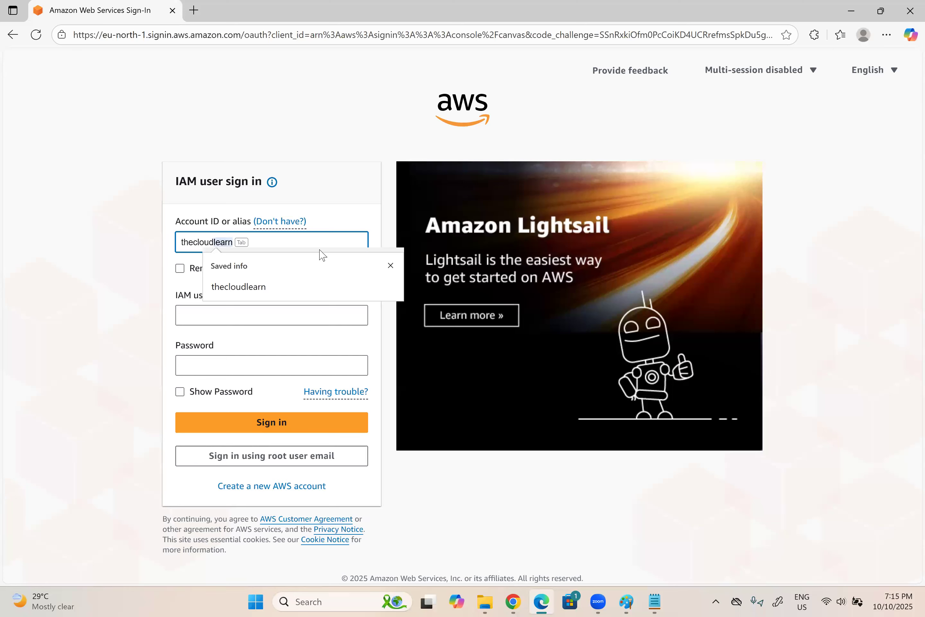
{"action": "key", "text": "Tab"}
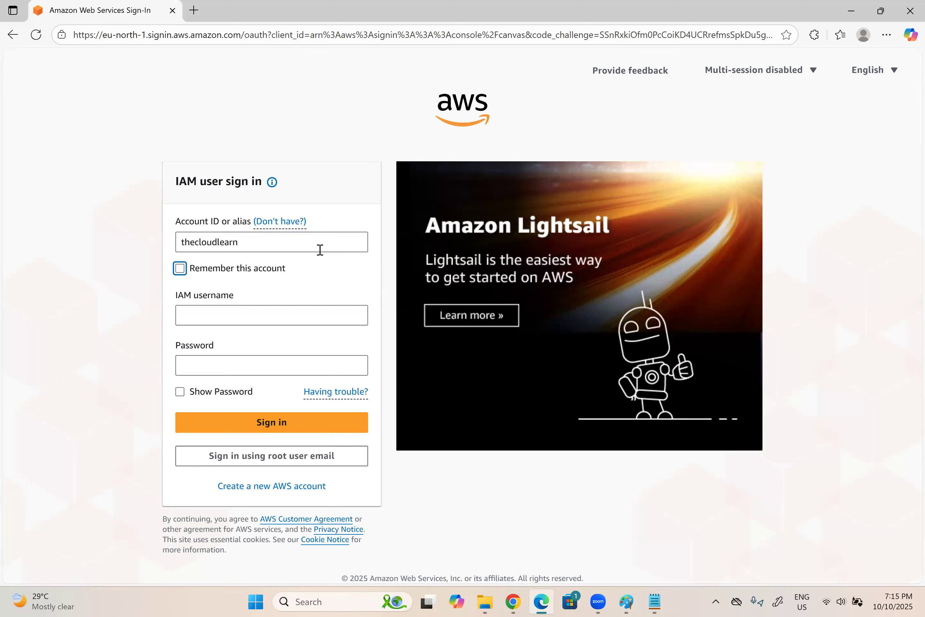
{"action": "left_click", "coordinate": [205, 314]}
{"action": "type", "text": "krishna"}
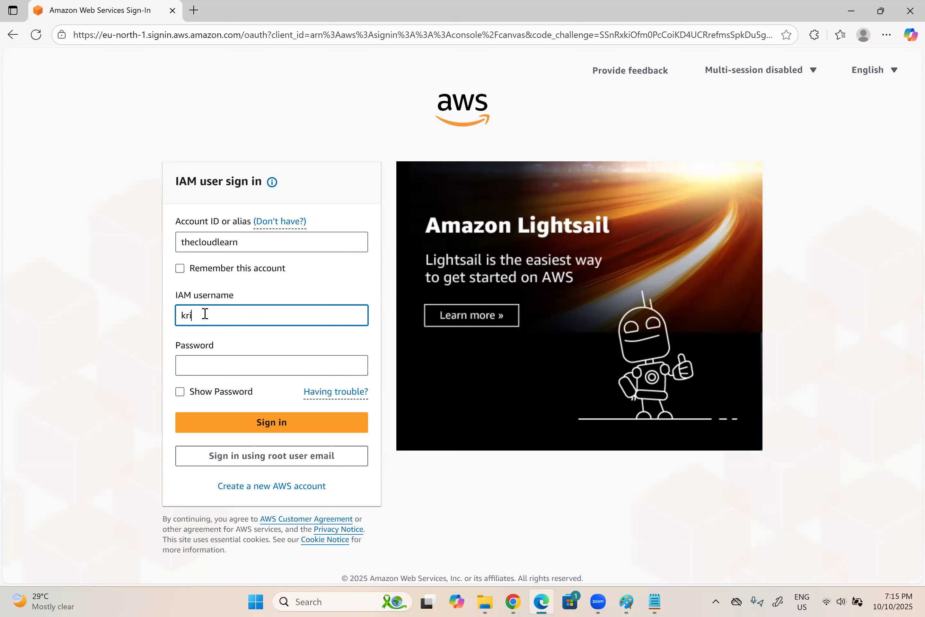
{"action": "key", "text": "Tab"}
{"action": "type", "text": "•••••••••••"}
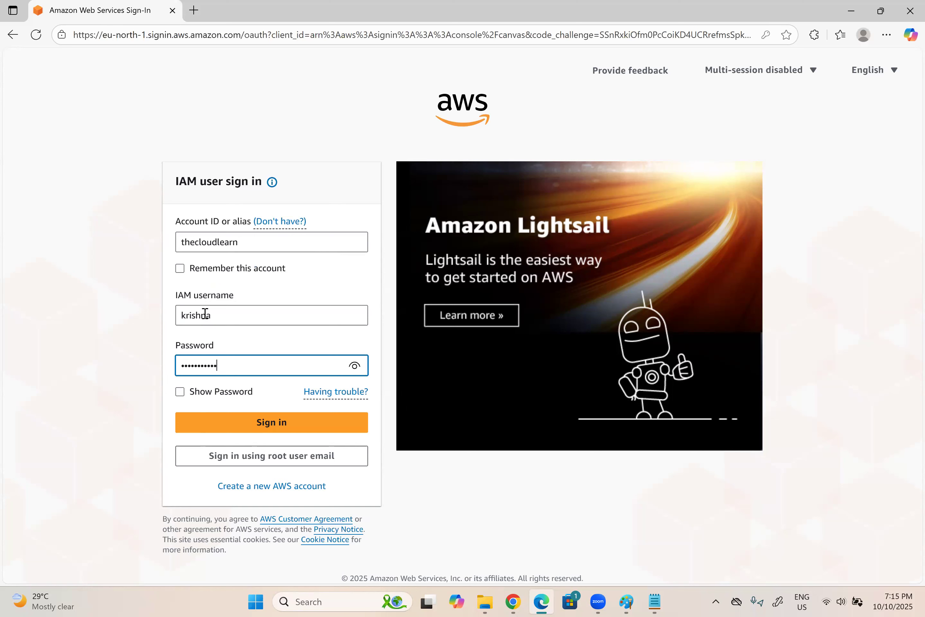
{"action": "left_click", "coordinate": [255, 422]}
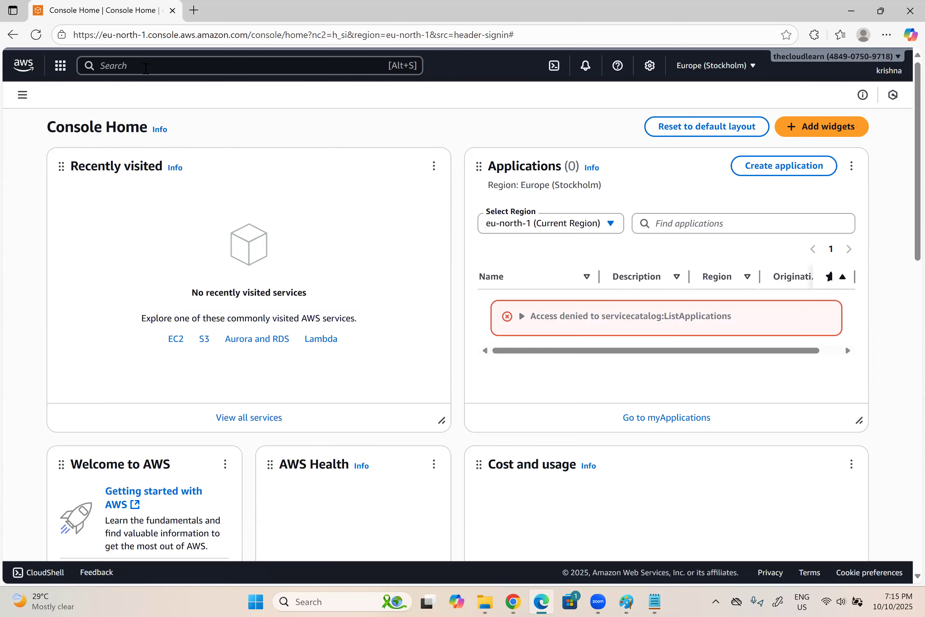
Open the S3 service as the signed-in IAM user and view the objects of the custompolicy10oct2025 bucket.
{"action": "left_click", "coordinate": [146, 68]}
{"action": "type", "text": "S3"}
{"action": "left_click", "coordinate": [283, 140]}
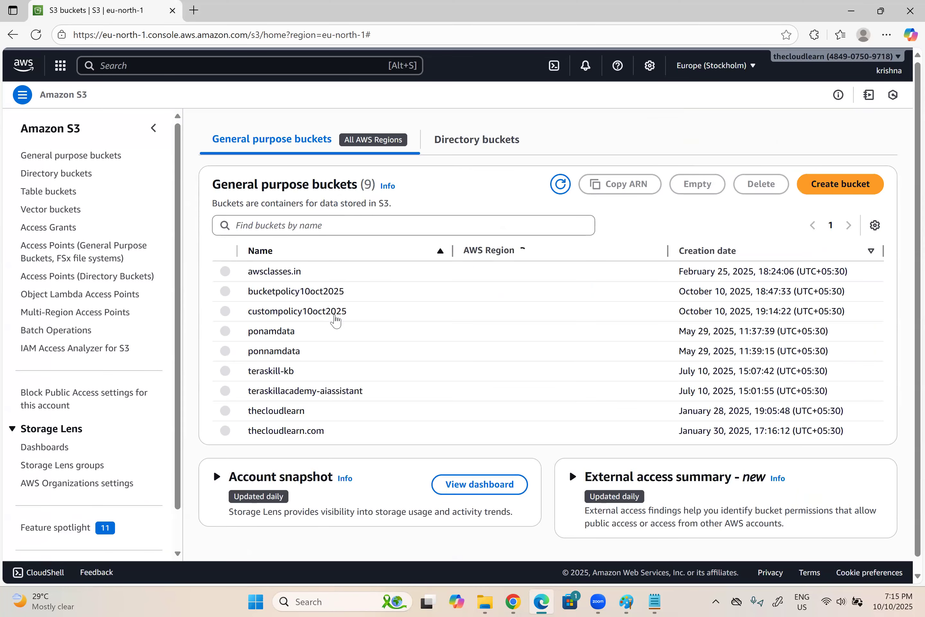
{"action": "left_click", "coordinate": [296, 311]}
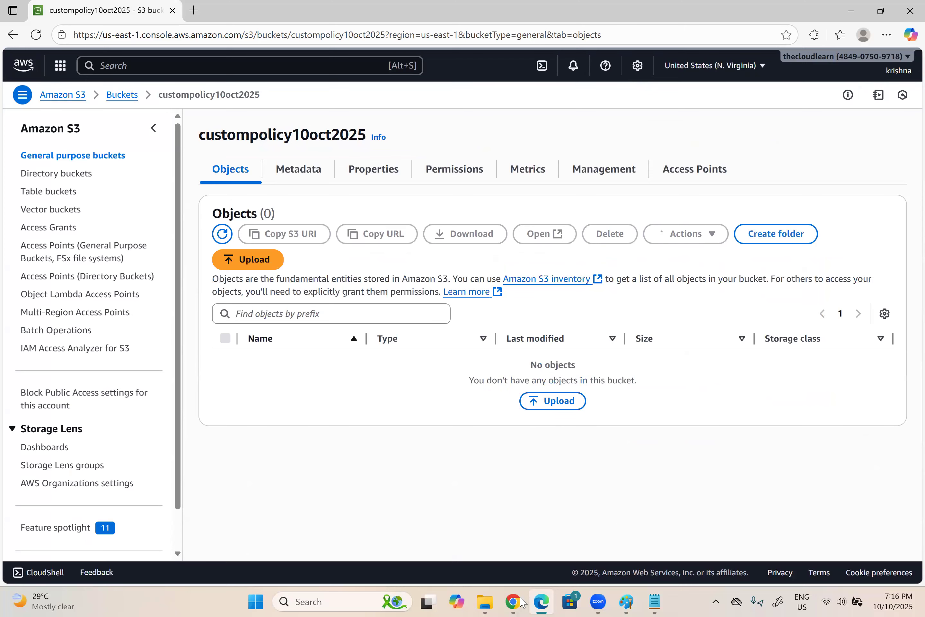
Switch to the administrator session in Chrome and open the S3 service.
{"action": "mouse_move", "coordinate": [510, 598]}
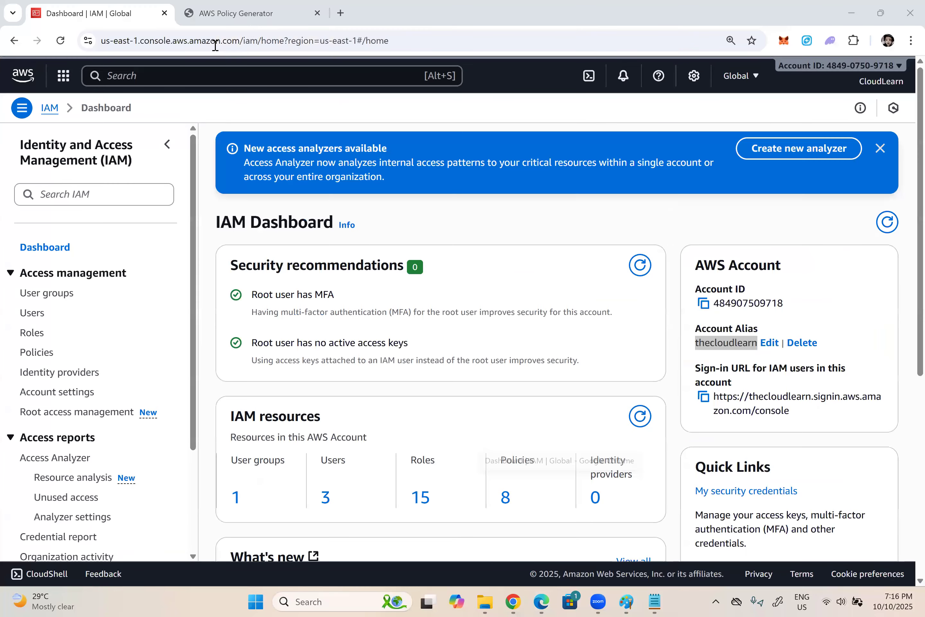
{"action": "left_click", "coordinate": [191, 77]}
{"action": "type", "text": "S3"}
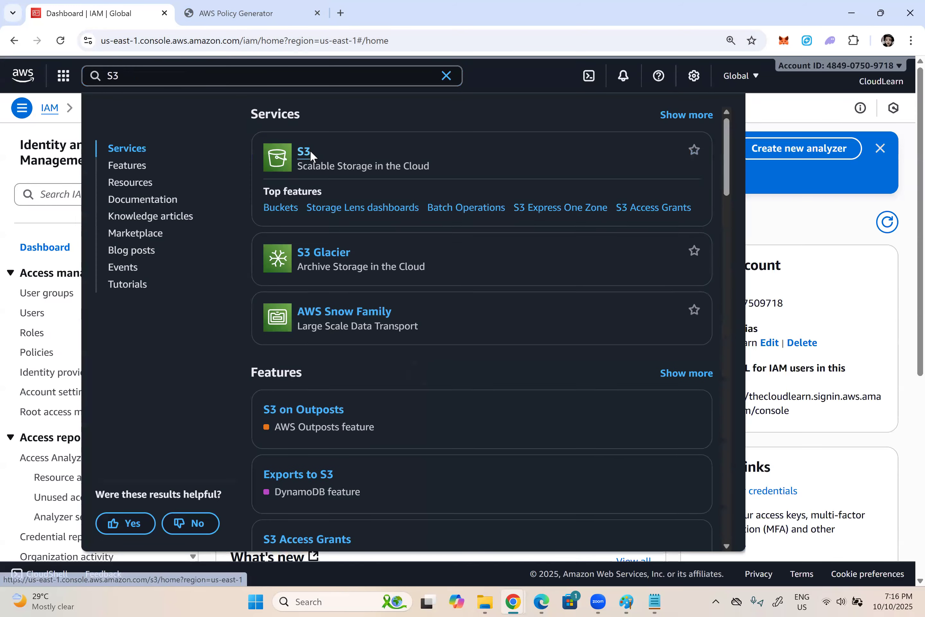
{"action": "left_click", "coordinate": [310, 151]}
Highlight "upload an object" in item 3 of the Notepad exercise notes and return to Chrome.
{"action": "left_click", "coordinate": [656, 600]}
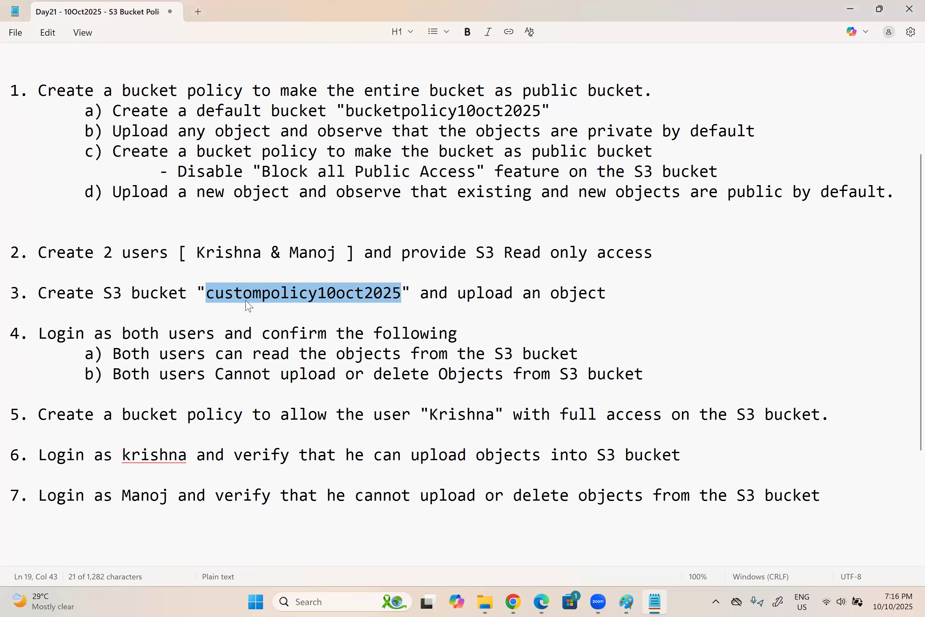
{"action": "left_click_drag", "start_coordinate": [458, 295], "coordinate": [617, 304]}
{"action": "key", "text": "alt+Tab"}
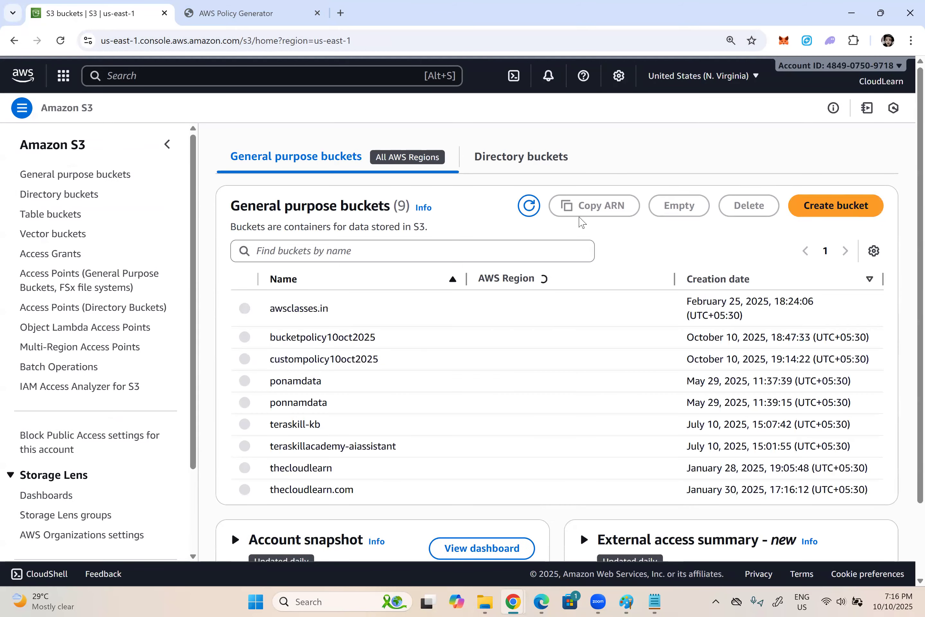
Upload Image3.jpg to the custompolicy10oct2025 bucket and return to the exercise notes in Notepad.
{"action": "left_click", "coordinate": [290, 356]}
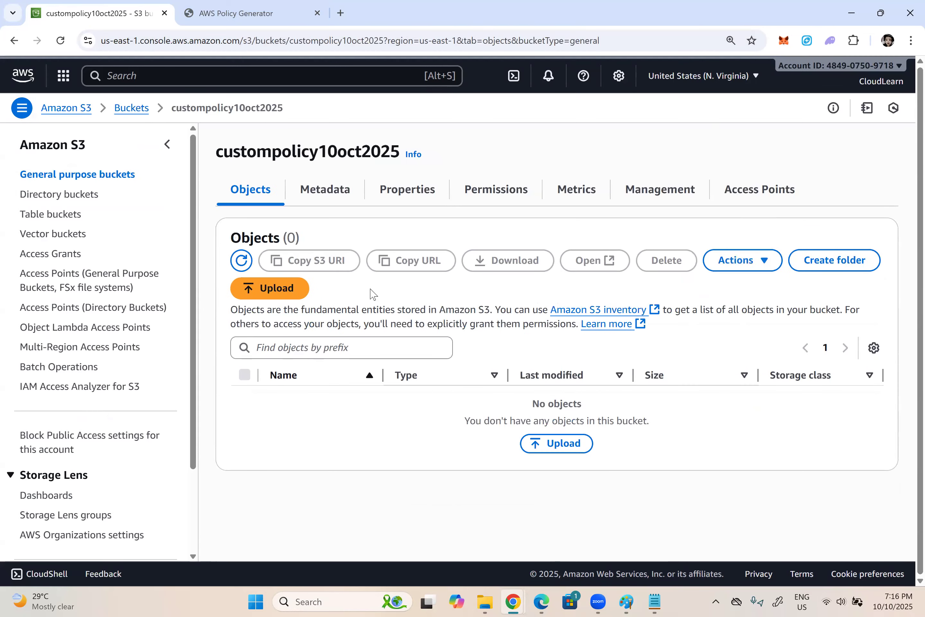
{"action": "left_click", "coordinate": [280, 287]}
{"action": "left_click", "coordinate": [760, 277]}
{"action": "scroll", "coordinate": [615, 398], "scroll_direction": "down", "scroll_amount": 4}
{"action": "left_click", "coordinate": [865, 522]}
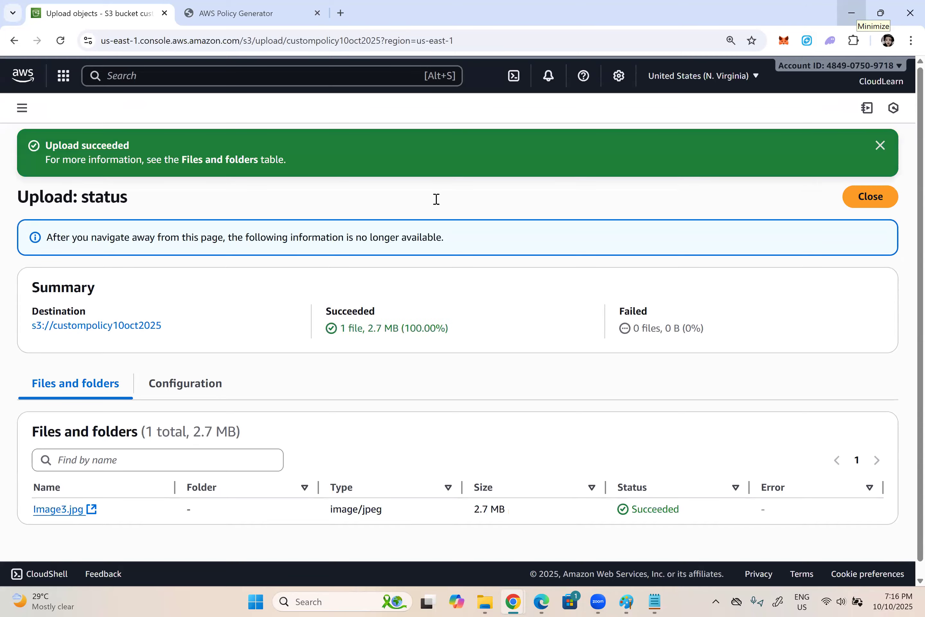
{"action": "key", "text": "super+Down"}
{"action": "key", "text": "super+Down"}
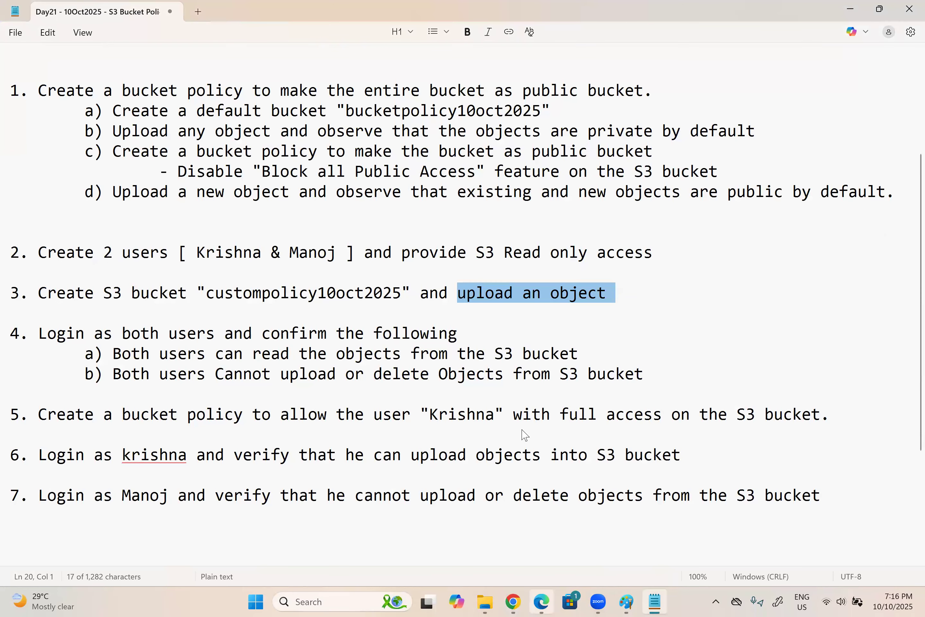
Switch to the IAM user's session in Edge, refresh the custompolicy10oct2025 objects, and open Image3.jpg to view it.
{"action": "key", "text": "alt+Tab"}
{"action": "left_click", "coordinate": [221, 235]}
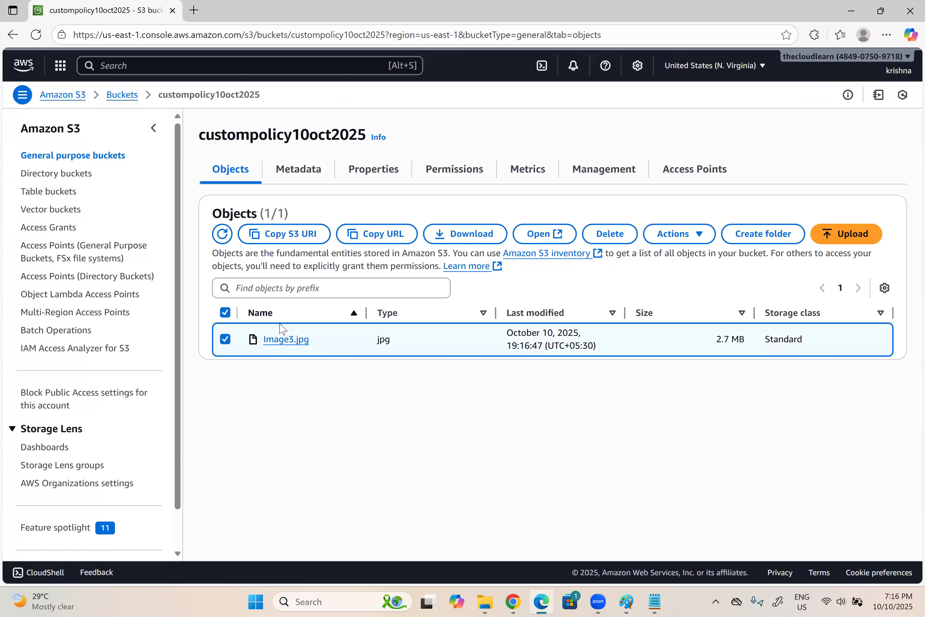
{"action": "left_click", "coordinate": [561, 235]}
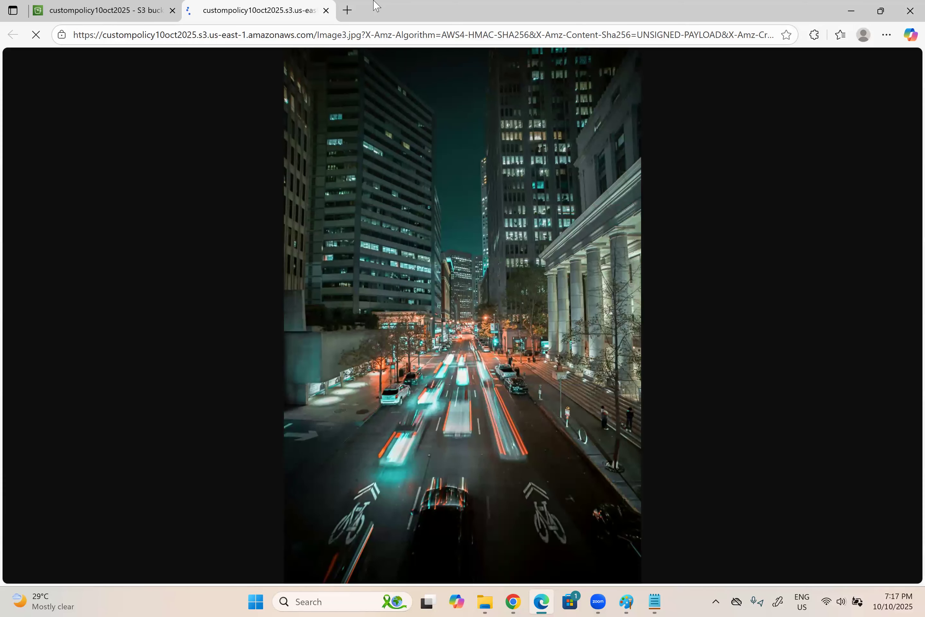
{"action": "key", "text": "ctrl+w"}
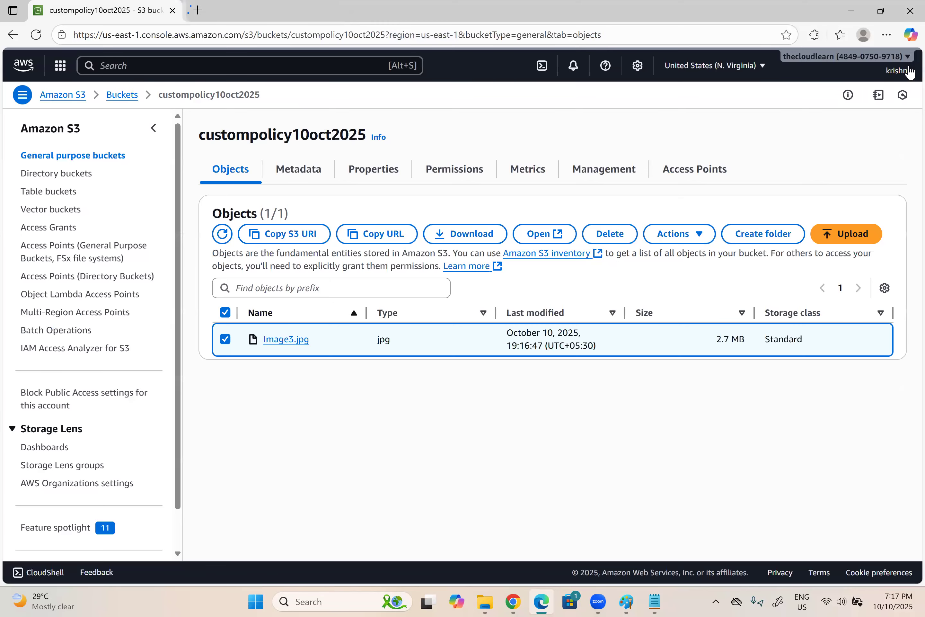
Sign the IAM user out of the AWS console and open the console sign-in page again.
{"action": "left_click", "coordinate": [907, 56]}
{"action": "left_click", "coordinate": [894, 357]}
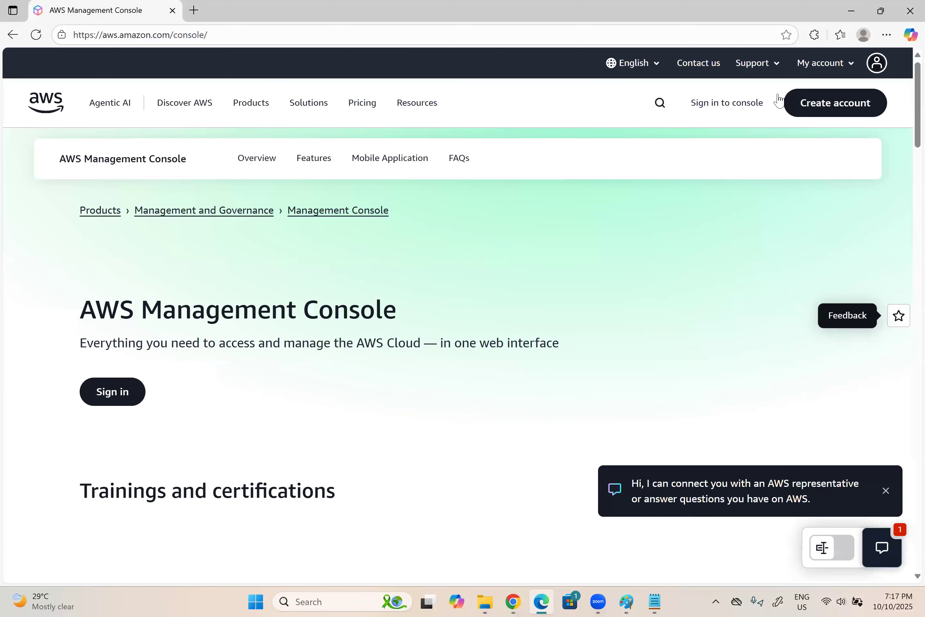
{"action": "left_click", "coordinate": [742, 109]}
{"action": "left_click", "coordinate": [232, 311]}
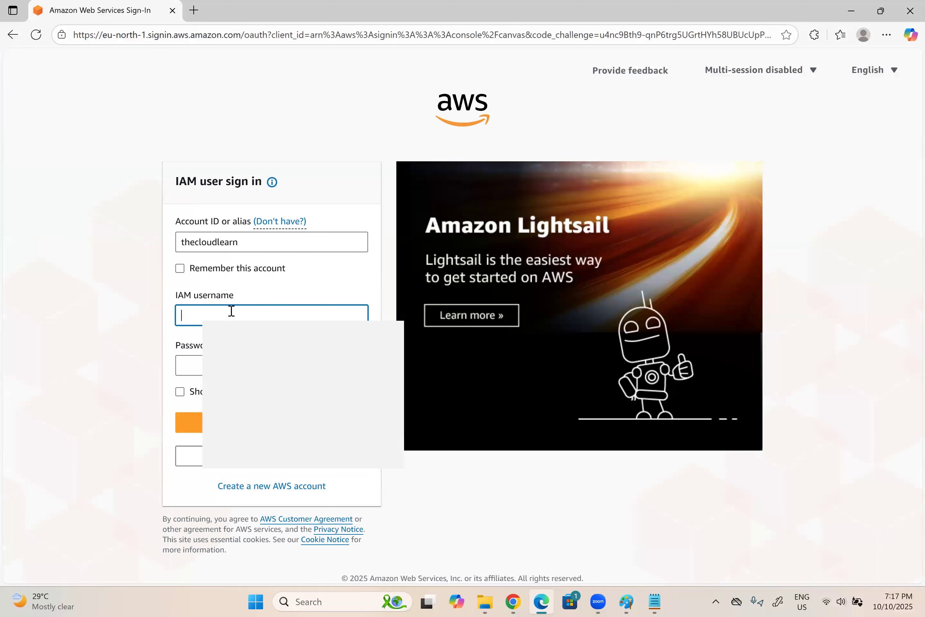
{"action": "type", "text": "manoj"}
{"action": "key", "text": "Tab"}
{"action": "type", "text": "***********"}
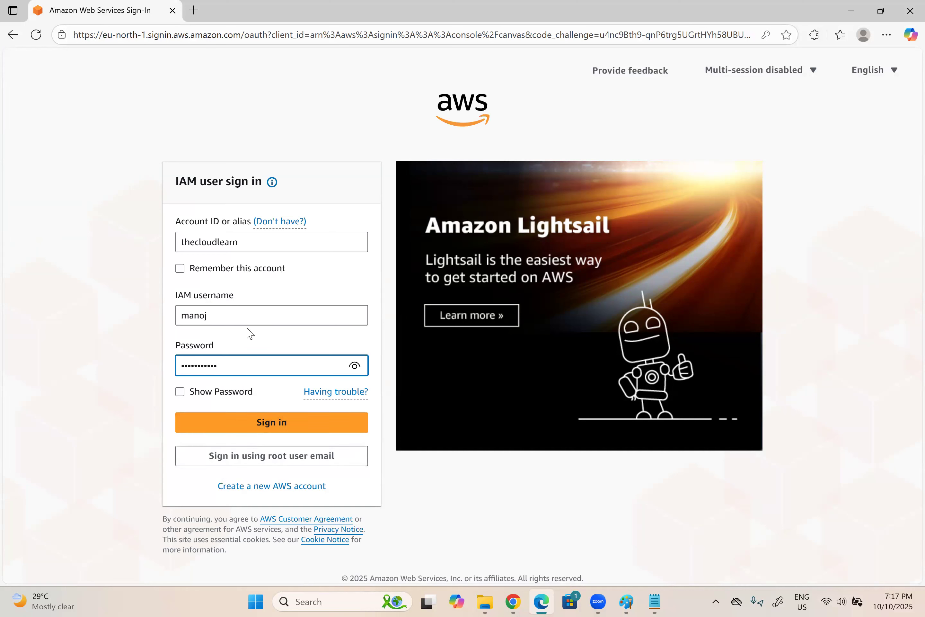
Sign in to the thecloudlearn account as the first exercise IAM user, entering the username and the account password.
{"action": "key", "text": "shift+Tab"}
{"action": "type", "text": "krishna"}
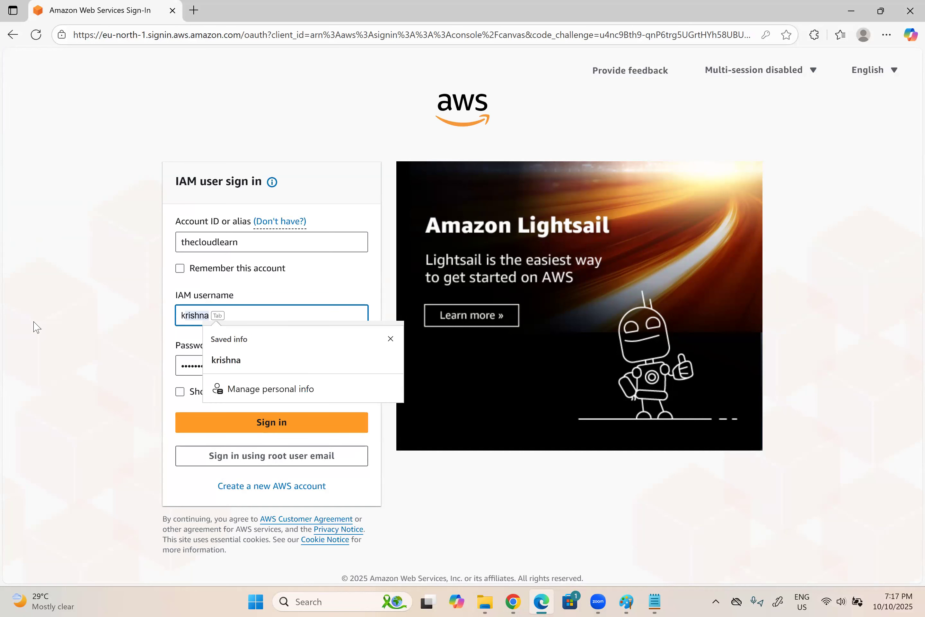
{"action": "key", "text": "Tab"}
{"action": "type", "text": "***********"}
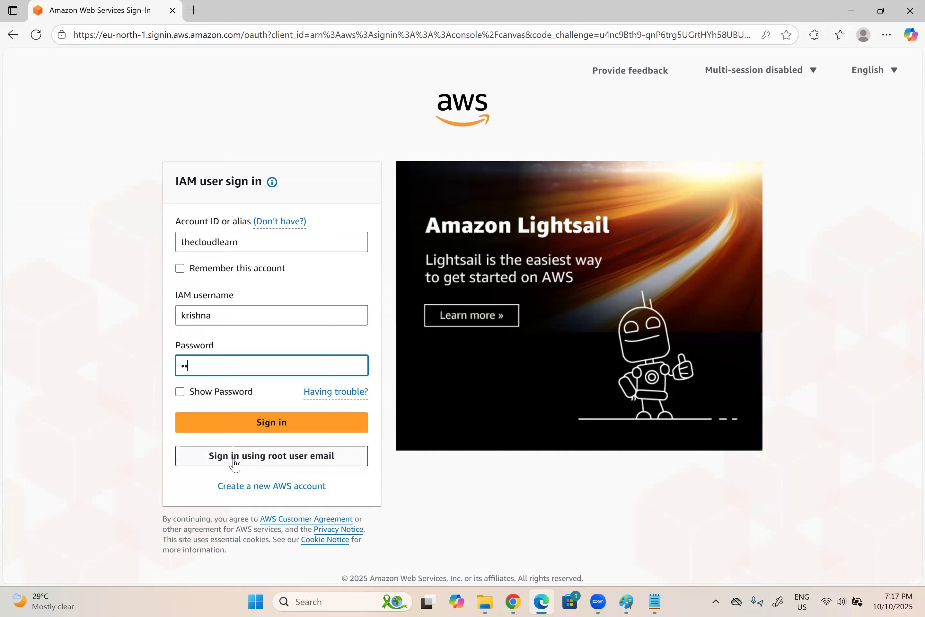
{"action": "key", "text": "Return"}
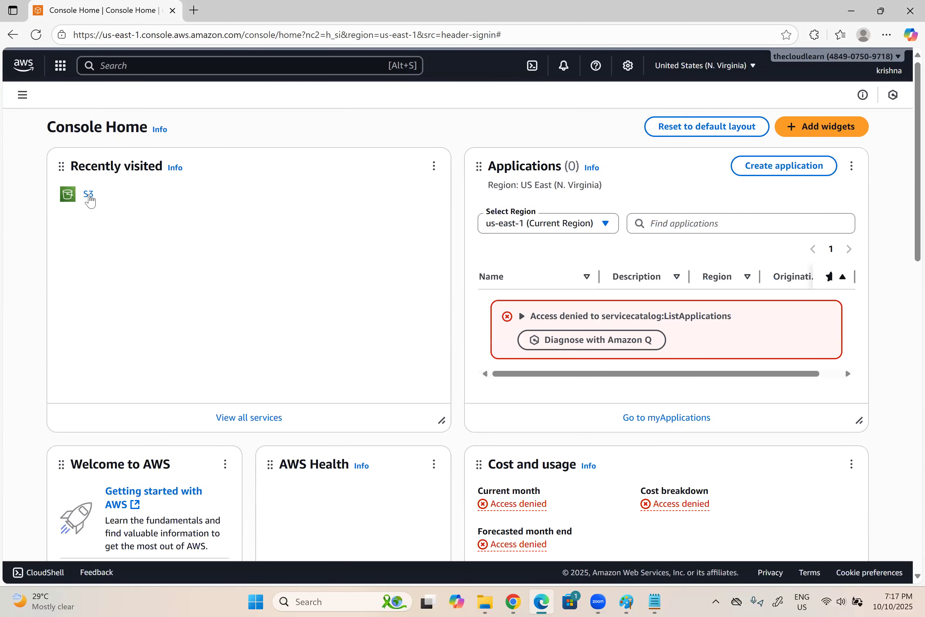
Try to upload aws.jpg to the custompolicy10oct2025 bucket in S3, check the error details, and return to the bucket's objects.
{"action": "left_click", "coordinate": [90, 197]}
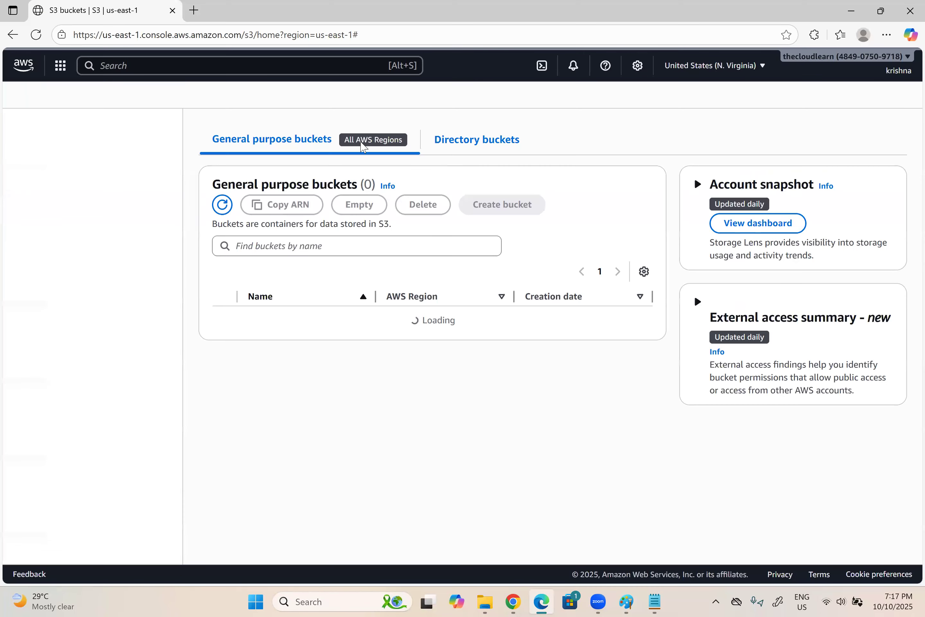
{"action": "left_click", "coordinate": [278, 321]}
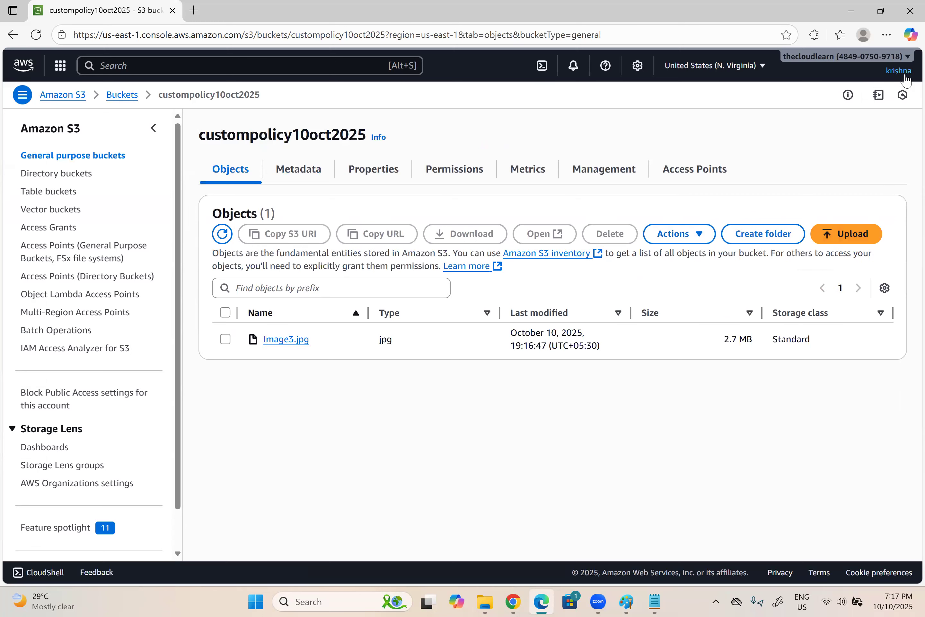
{"action": "left_click", "coordinate": [864, 236]}
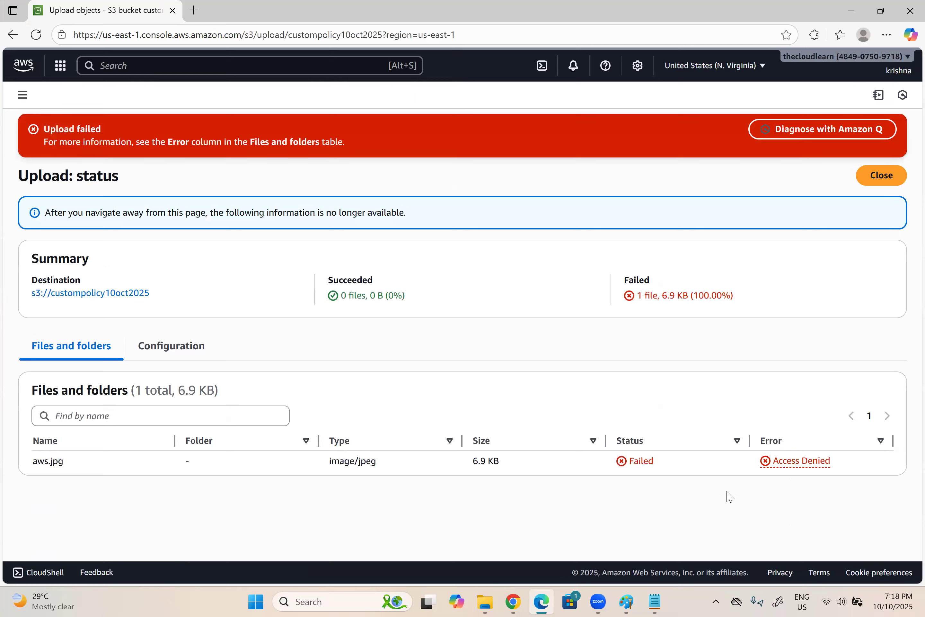
{"action": "left_click", "coordinate": [800, 462]}
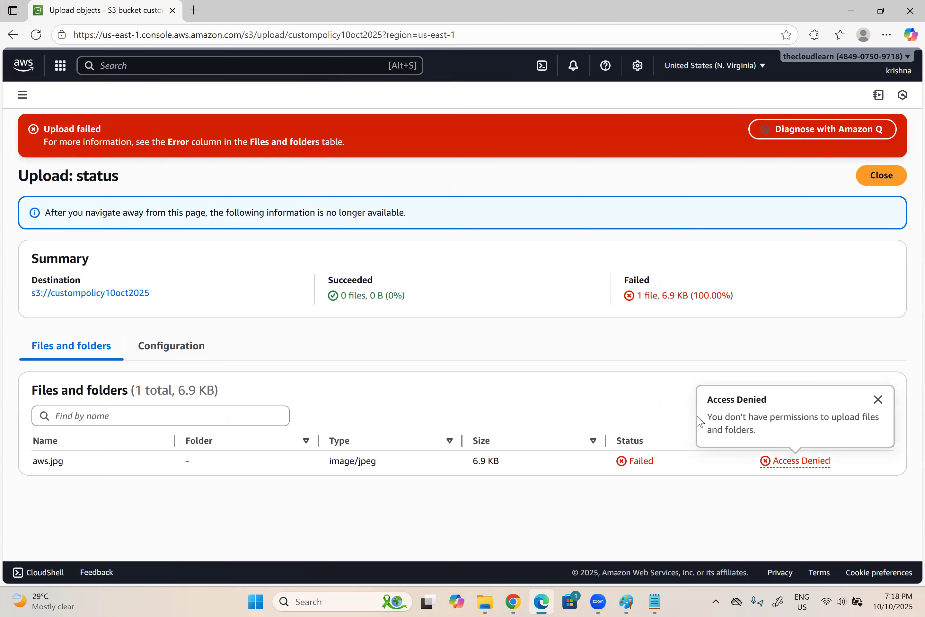
{"action": "left_click", "coordinate": [878, 400]}
{"action": "left_click", "coordinate": [898, 71]}
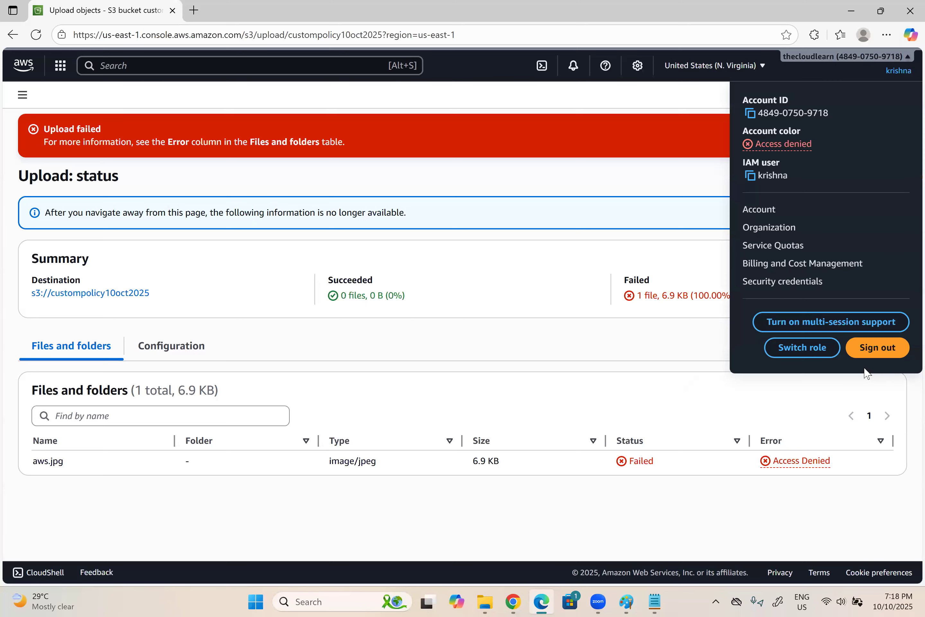
{"action": "left_click", "coordinate": [811, 467]}
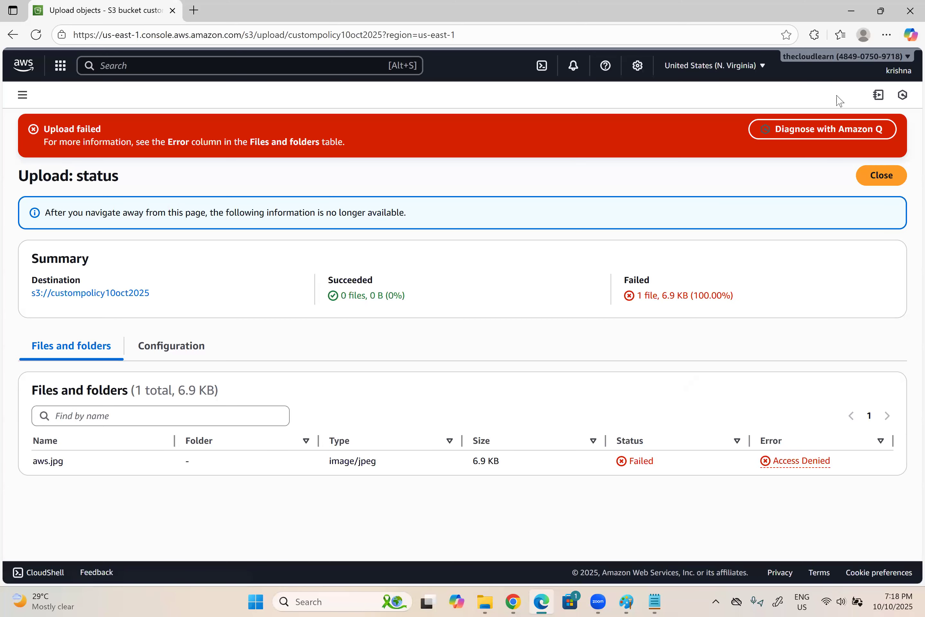
{"action": "left_click", "coordinate": [872, 189]}
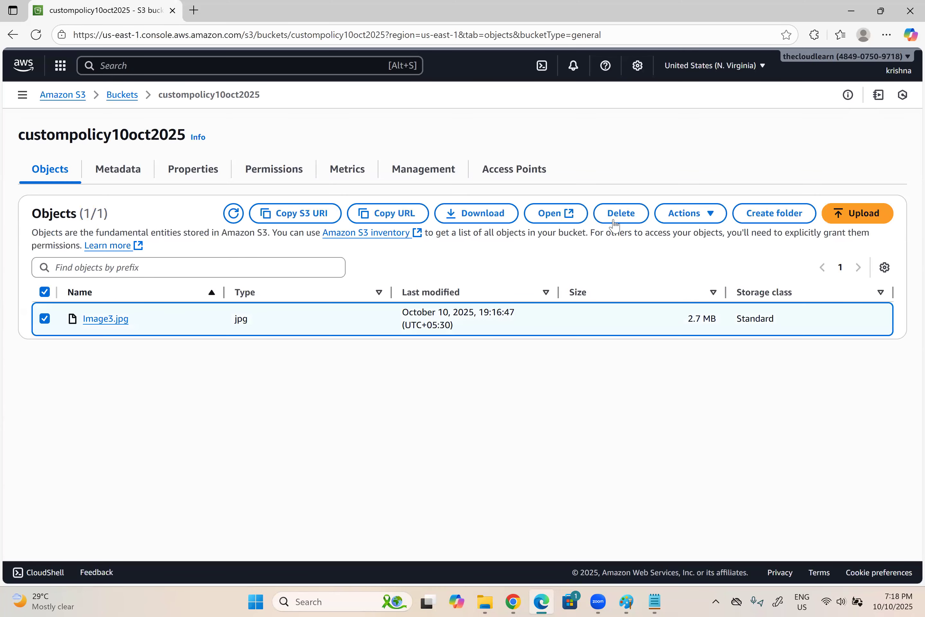
Try to delete Image3.jpg from the bucket, confirming with "permanently delete", and check the error details.
{"action": "left_click", "coordinate": [614, 220]}
{"action": "left_click", "coordinate": [167, 433]}
{"action": "type", "text": "permanently delete"}
{"action": "left_click", "coordinate": [865, 469]}
{"action": "left_click", "coordinate": [804, 455]}
{"action": "left_click", "coordinate": [842, 384]}
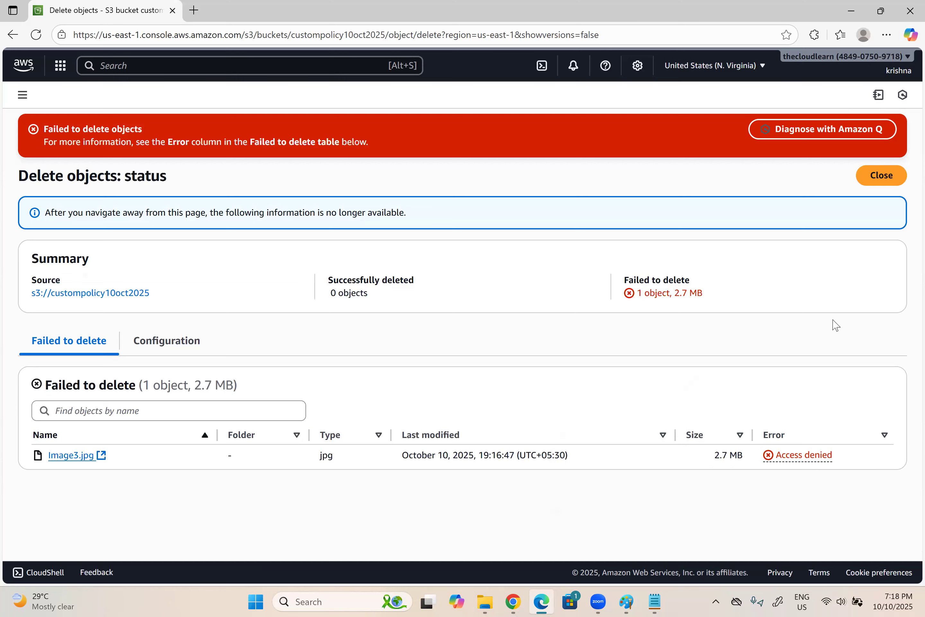
Sign out and sign back in as the second exercise IAM user, entering the username and the account password.
{"action": "left_click", "coordinate": [909, 63]}
{"action": "left_click", "coordinate": [874, 352]}
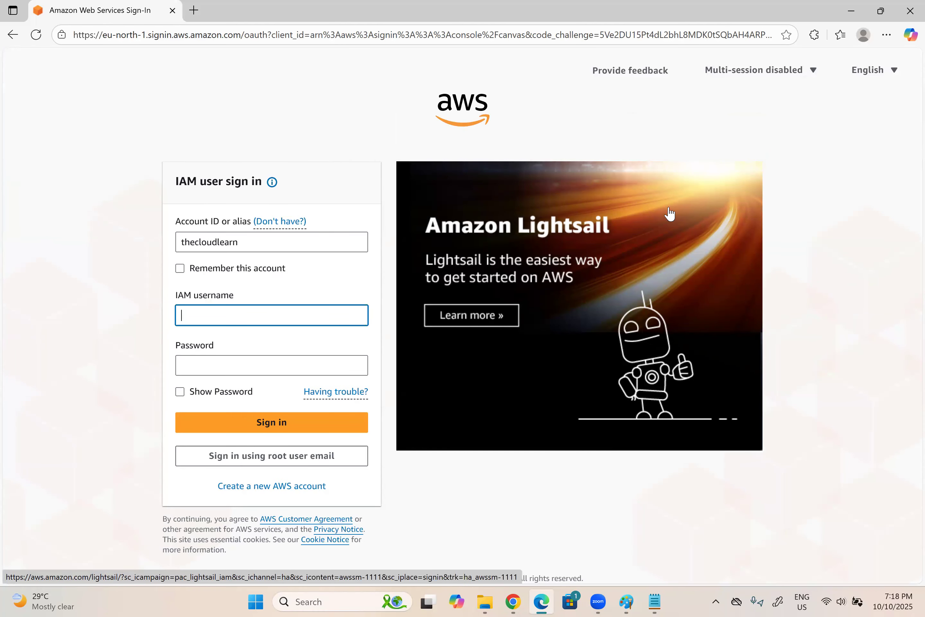
{"action": "type", "text": "manoj"}
{"action": "key", "text": "Tab"}
{"action": "type", "text": "•••••••••••"}
{"action": "key", "text": "Return"}
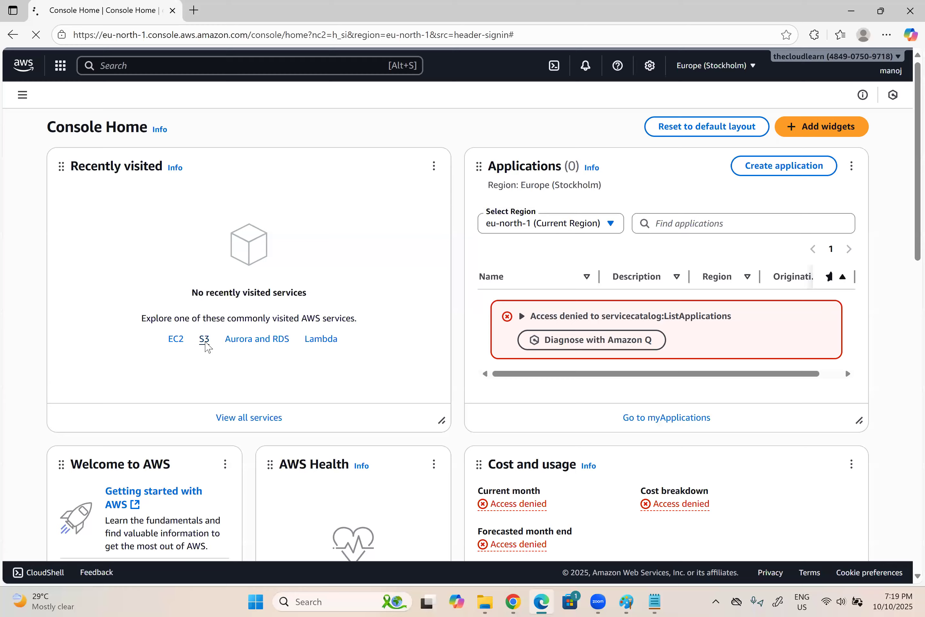
Open the custompolicy10oct2025 bucket in S3 as the second IAM user and open Image3.jpg to view it.
{"action": "left_click", "coordinate": [204, 340]}
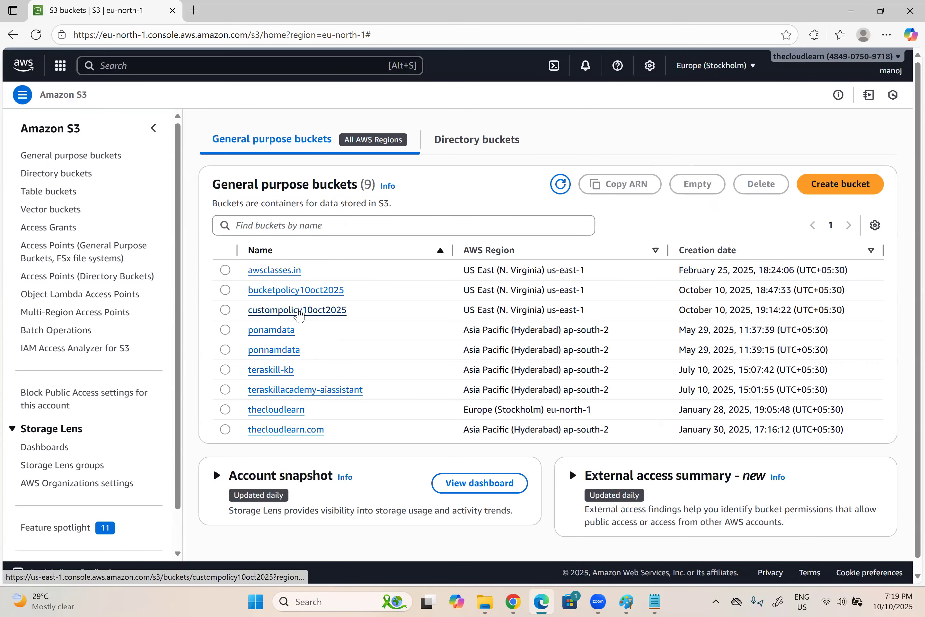
{"action": "left_click", "coordinate": [299, 313]}
{"action": "left_click", "coordinate": [225, 339]}
{"action": "left_click", "coordinate": [529, 226]}
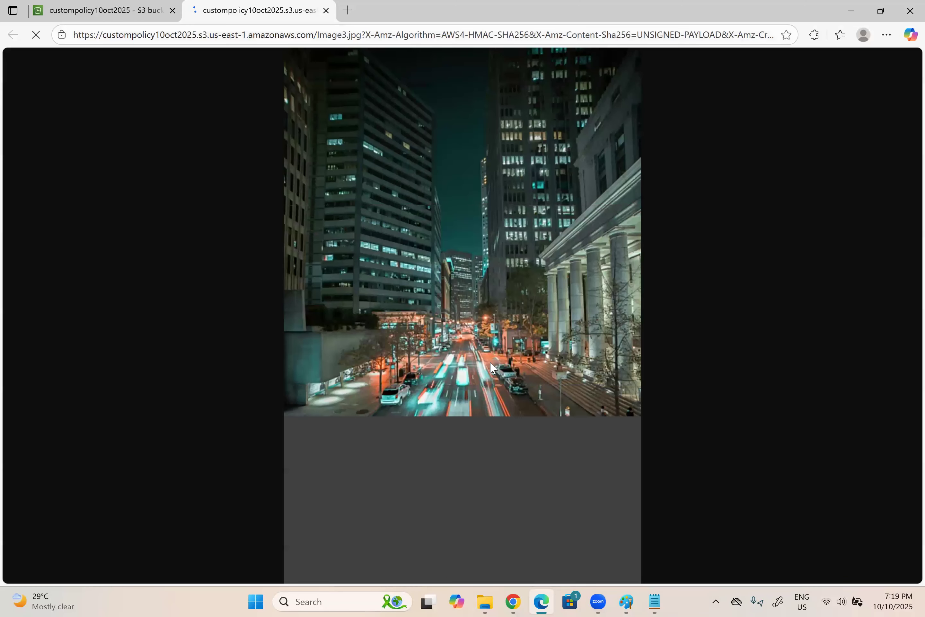
{"action": "key", "text": "ctrl+w"}
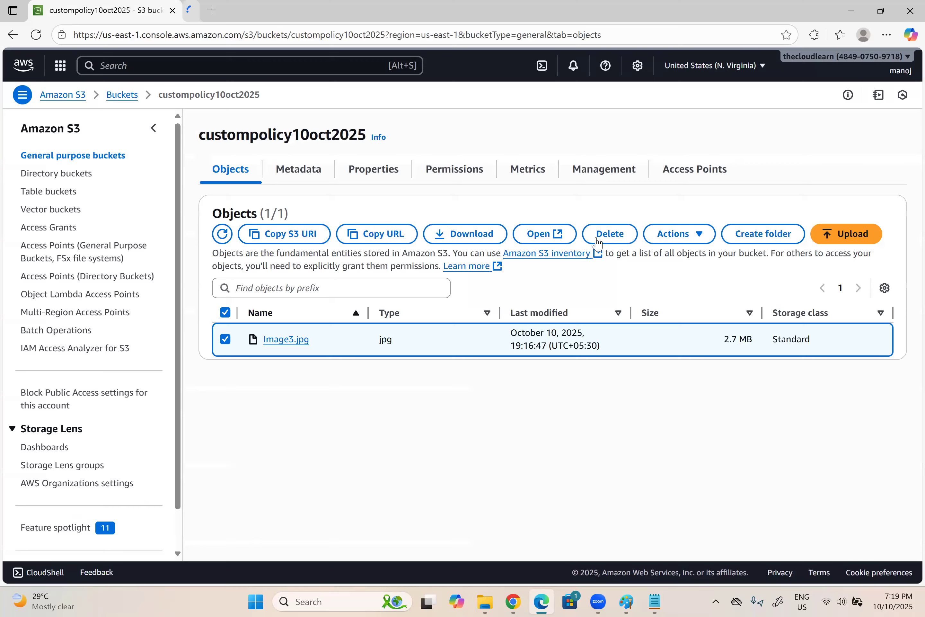
Try to delete Image3.jpg as the second user, confirming with "permanently delete", and return to the bucket's objects.
{"action": "left_click", "coordinate": [609, 234]}
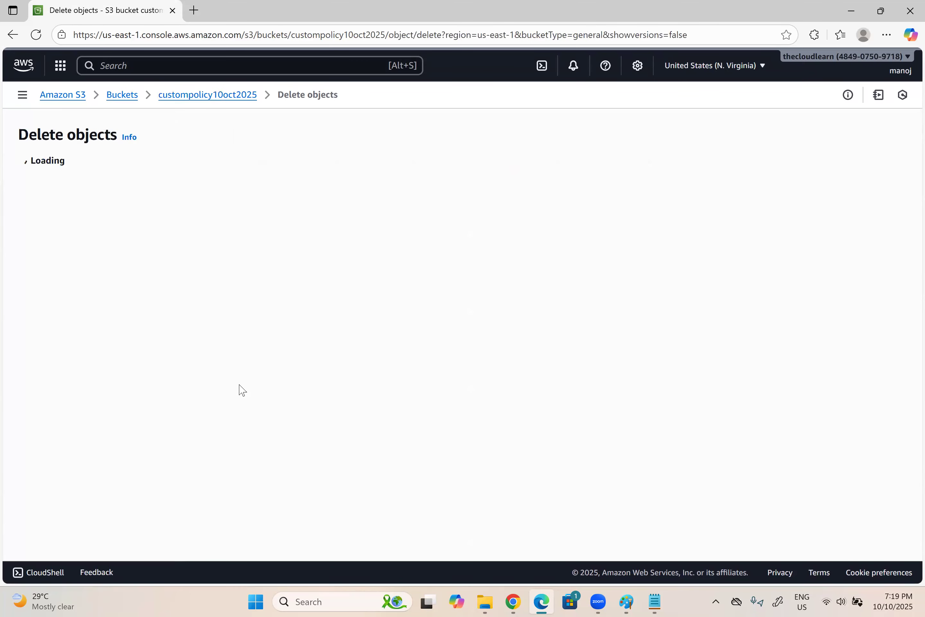
{"action": "left_click_drag", "start_coordinate": [141, 405], "coordinate": [222, 414]}
{"action": "key", "text": "ctrl+c"}
{"action": "left_click", "coordinate": [215, 425]}
{"action": "key", "text": "ctrl+v"}
{"action": "left_click", "coordinate": [877, 479]}
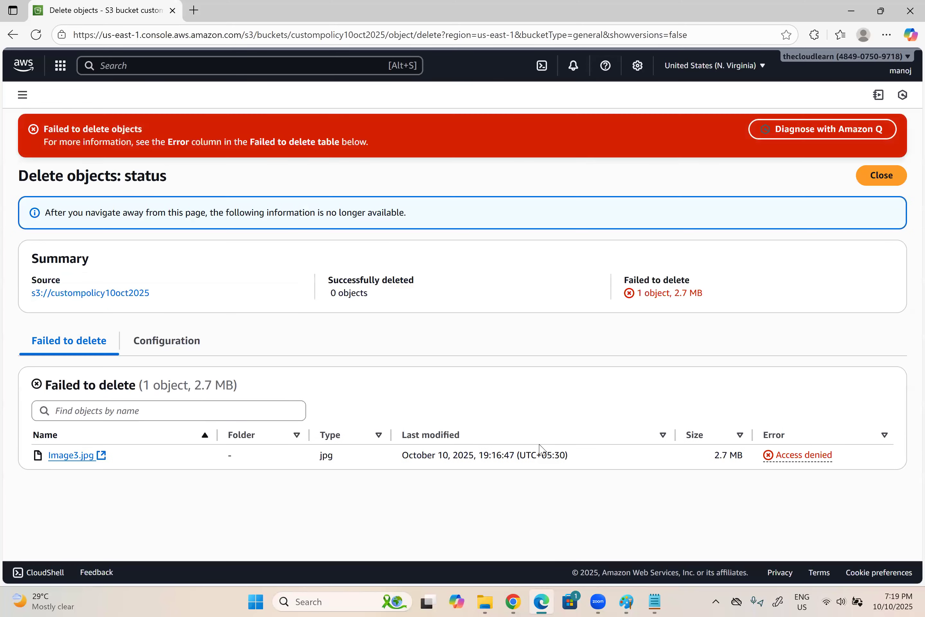
{"action": "left_click", "coordinate": [891, 176]}
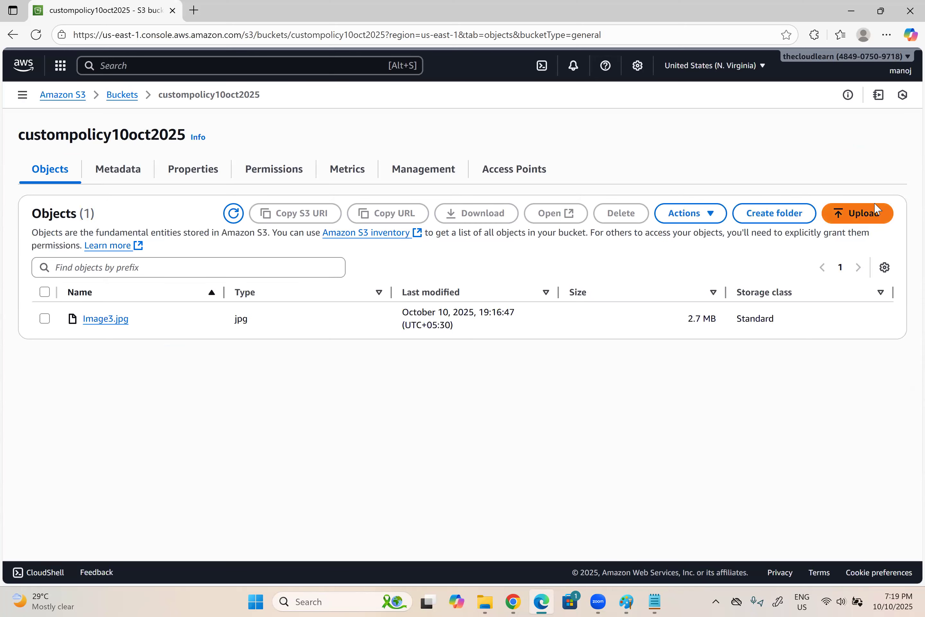
Try to upload aws.jpg to the custompolicy10oct2025 bucket as the second user and close the upload status.
{"action": "left_click", "coordinate": [851, 213]}
{"action": "left_click", "coordinate": [772, 247]}
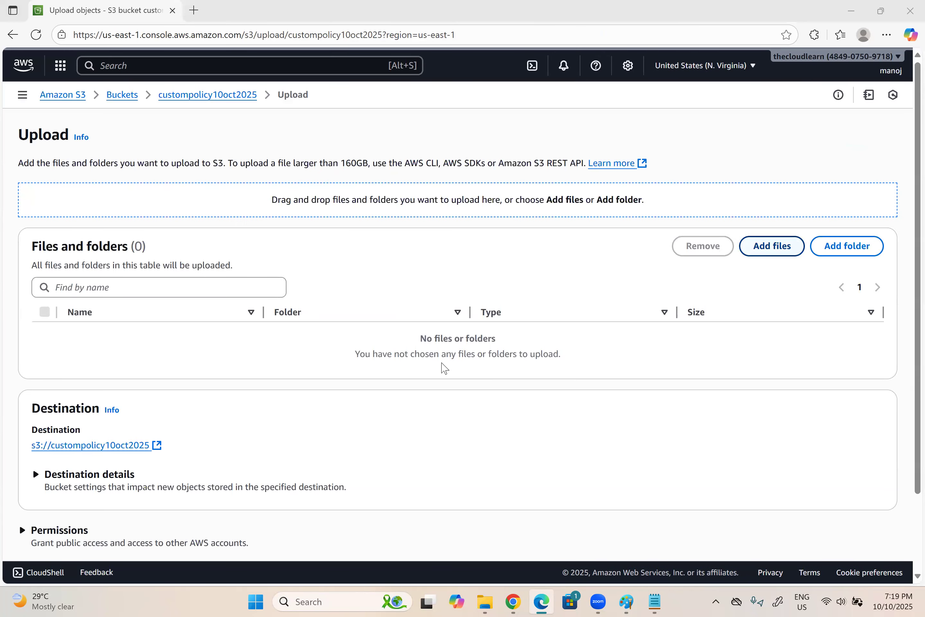
{"action": "left_click", "coordinate": [148, 230]}
{"action": "left_click", "coordinate": [354, 286]}
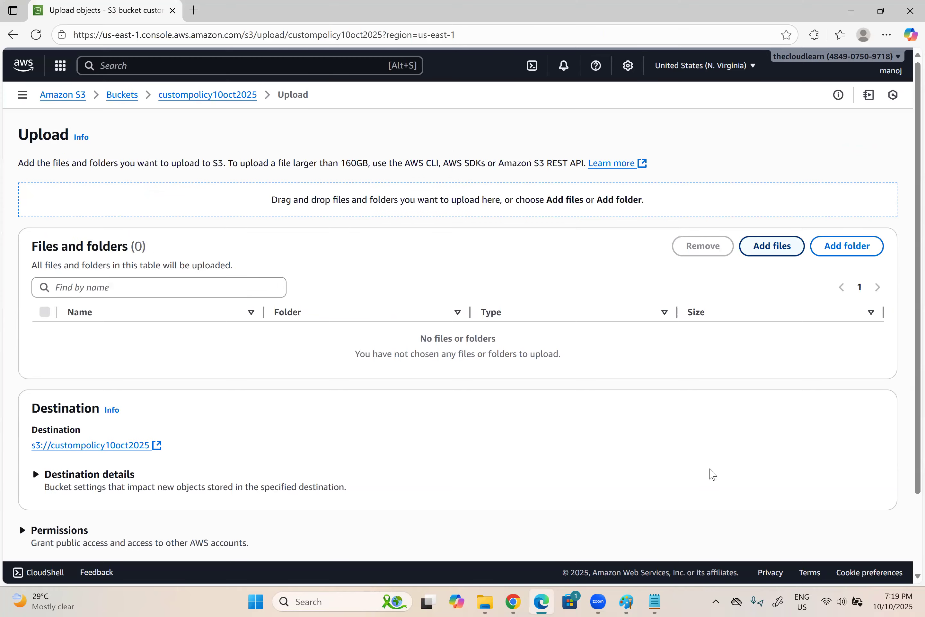
{"action": "scroll", "coordinate": [709, 475], "scroll_direction": "down", "scroll_amount": 2}
{"action": "left_click", "coordinate": [863, 524]}
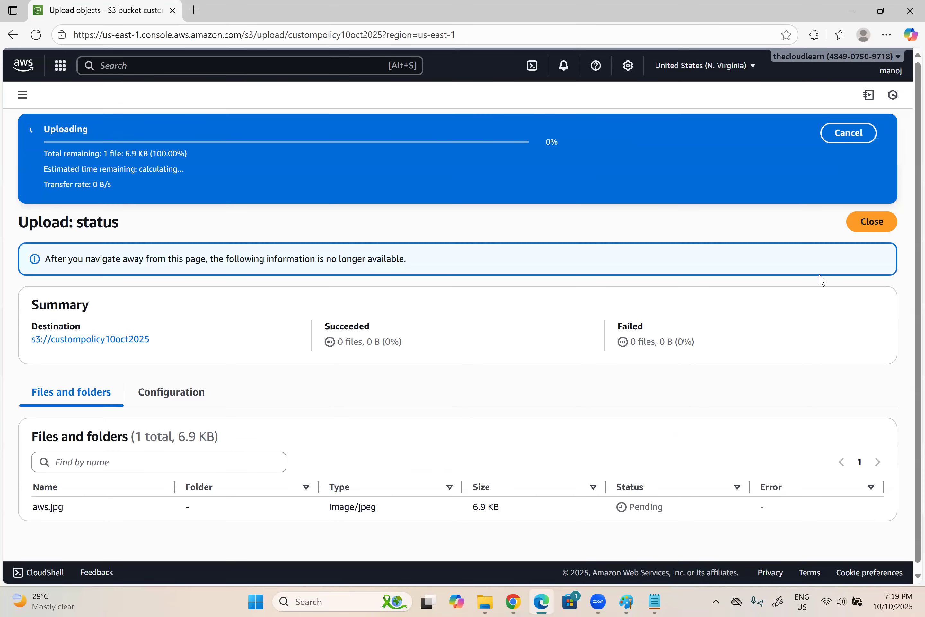
{"action": "left_click", "coordinate": [863, 176]}
Switch to the Paint diagram and handwrite "Can Read", "Cannot Upload" and "Cannot Delete" in indigo beside the second user.
{"action": "left_click", "coordinate": [626, 602]}
{"action": "left_click", "coordinate": [631, 53]}
{"action": "left_click_drag", "start_coordinate": [724, 419], "coordinate": [819, 363]}
{"action": "left_click_drag", "start_coordinate": [826, 351], "coordinate": [822, 363]}
{"action": "mouse_move", "coordinate": [734, 425]}
{"action": "left_mouse_down"}
{"action": "mouse_move", "coordinate": [760, 430]}
{"action": "mouse_move", "coordinate": [831, 389]}
{"action": "left_mouse_up"}
{"action": "left_click_drag", "start_coordinate": [833, 394], "coordinate": [840, 381]}
{"action": "mouse_move", "coordinate": [842, 389]}
{"action": "left_mouse_down"}
{"action": "mouse_move", "coordinate": [866, 366]}
{"action": "mouse_move", "coordinate": [865, 374]}
{"action": "left_mouse_up"}
{"action": "left_click_drag", "start_coordinate": [784, 440], "coordinate": [779, 456]}
{"action": "left_click_drag", "start_coordinate": [792, 444], "coordinate": [832, 427]}
{"action": "left_click_drag", "start_coordinate": [840, 424], "coordinate": [891, 394]}
Draw an indigo line up from the first user and handwrite "Can Read" and "Cannot Upload & Delete" at its end.
{"action": "left_click_drag", "start_coordinate": [546, 292], "coordinate": [569, 368]}
{"action": "mouse_move", "coordinate": [540, 248]}
{"action": "left_mouse_down"}
{"action": "mouse_move", "coordinate": [533, 261]}
{"action": "mouse_move", "coordinate": [548, 242]}
{"action": "left_mouse_up"}
{"action": "left_click_drag", "start_coordinate": [559, 233], "coordinate": [604, 197]}
{"action": "left_click_drag", "start_coordinate": [537, 275], "coordinate": [534, 290]}
{"action": "mouse_move", "coordinate": [546, 275]}
{"action": "left_mouse_down"}
{"action": "mouse_move", "coordinate": [543, 282]}
{"action": "mouse_move", "coordinate": [641, 206]}
{"action": "left_mouse_up"}
{"action": "left_click_drag", "start_coordinate": [658, 187], "coordinate": [661, 204]}
{"action": "left_click_drag", "start_coordinate": [661, 188], "coordinate": [674, 175]}
{"action": "left_click_drag", "start_coordinate": [672, 180], "coordinate": [704, 153]}
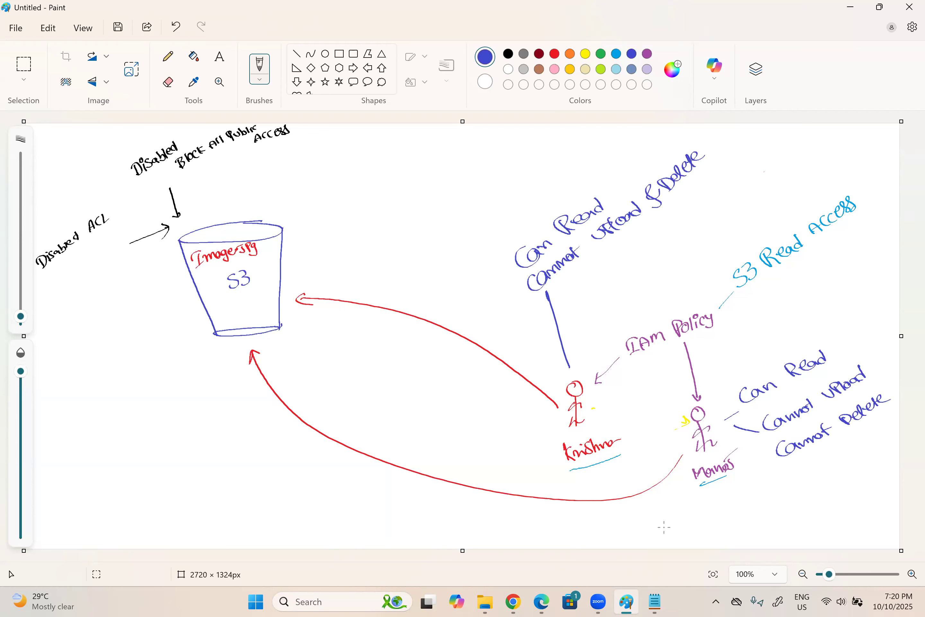
Handwrite a green "Bucket Policy" label pointing to the S3 bucket, with a note that it allows the first user full access.
{"action": "left_click", "coordinate": [601, 53]}
{"action": "mouse_move", "coordinate": [292, 180]}
{"action": "left_mouse_down"}
{"action": "mouse_move", "coordinate": [275, 218]}
{"action": "mouse_move", "coordinate": [313, 167]}
{"action": "mouse_move", "coordinate": [338, 163]}
{"action": "left_mouse_up"}
{"action": "left_click_drag", "start_coordinate": [335, 165], "coordinate": [363, 152]}
{"action": "left_click_drag", "start_coordinate": [366, 159], "coordinate": [423, 143]}
{"action": "mouse_move", "coordinate": [329, 183]}
{"action": "left_mouse_down"}
{"action": "mouse_move", "coordinate": [357, 207]}
{"action": "mouse_move", "coordinate": [371, 188]}
{"action": "left_mouse_up"}
{"action": "mouse_move", "coordinate": [370, 193]}
{"action": "left_mouse_down"}
{"action": "mouse_move", "coordinate": [408, 190]}
{"action": "mouse_move", "coordinate": [430, 167]}
{"action": "left_mouse_up"}
{"action": "mouse_move", "coordinate": [438, 153]}
{"action": "left_mouse_down"}
{"action": "mouse_move", "coordinate": [452, 167]}
{"action": "mouse_move", "coordinate": [484, 140]}
{"action": "mouse_move", "coordinate": [504, 144]}
{"action": "left_mouse_up"}
{"action": "left_click_drag", "start_coordinate": [502, 133], "coordinate": [597, 124]}
Add a green arrow from the first user to "Can be allowed to Upload, Delete" and draw a green cross below the second user.
{"action": "left_click_drag", "start_coordinate": [565, 424], "coordinate": [502, 441]}
{"action": "mouse_move", "coordinate": [364, 413]}
{"action": "left_mouse_down"}
{"action": "mouse_move", "coordinate": [358, 431]}
{"action": "mouse_move", "coordinate": [484, 374]}
{"action": "left_mouse_up"}
{"action": "left_click_drag", "start_coordinate": [409, 431], "coordinate": [468, 410]}
{"action": "left_click_drag", "start_coordinate": [475, 395], "coordinate": [466, 410]}
{"action": "left_click_drag", "start_coordinate": [420, 448], "coordinate": [453, 435]}
{"action": "left_click_drag", "start_coordinate": [454, 437], "coordinate": [495, 417]}
{"action": "left_click_drag", "start_coordinate": [724, 500], "coordinate": [748, 488]}
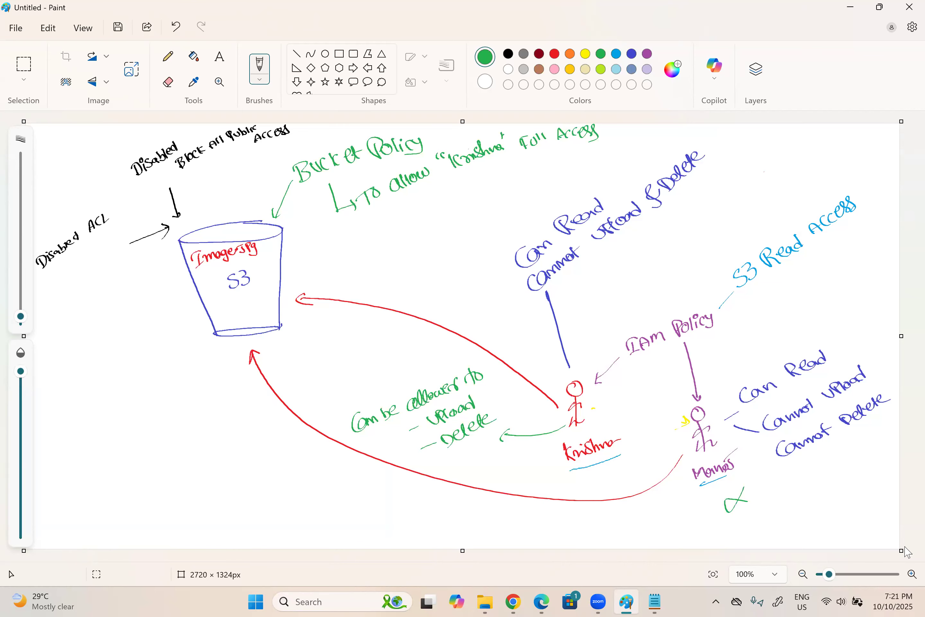
Switch to the Notepad exercise notes and highlight item 5 about creating the bucket policy, then clear the selection.
{"action": "left_click", "coordinate": [661, 598]}
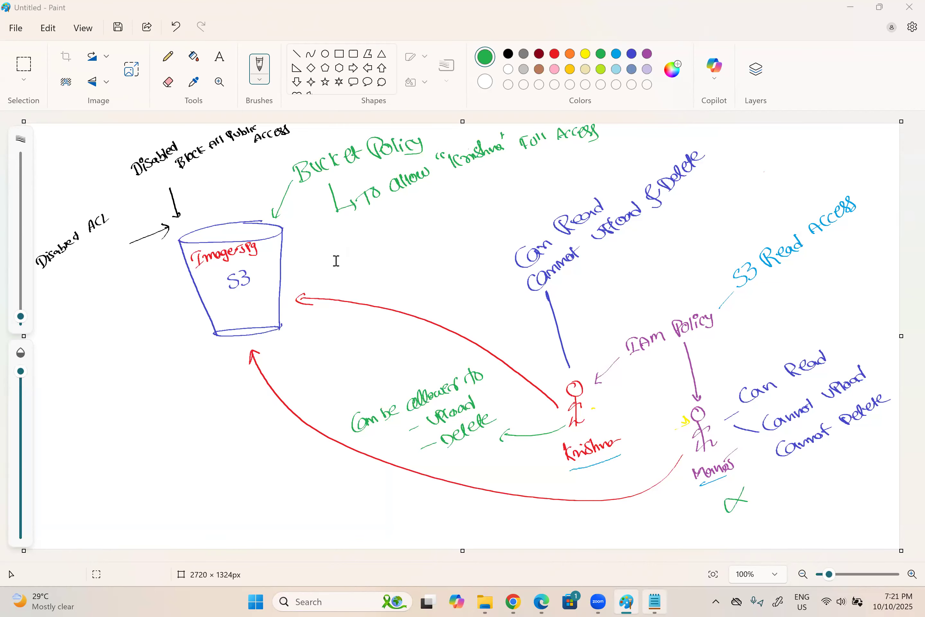
{"action": "left_click", "coordinate": [196, 415]}
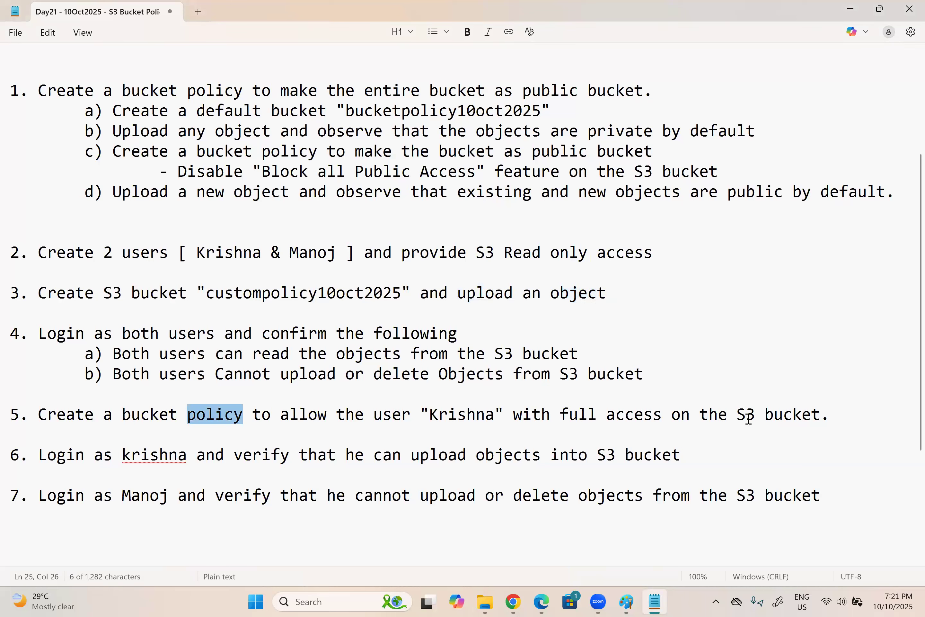
{"action": "key", "text": "End"}
{"action": "left_click", "coordinate": [8, 414], "text": "shift"}
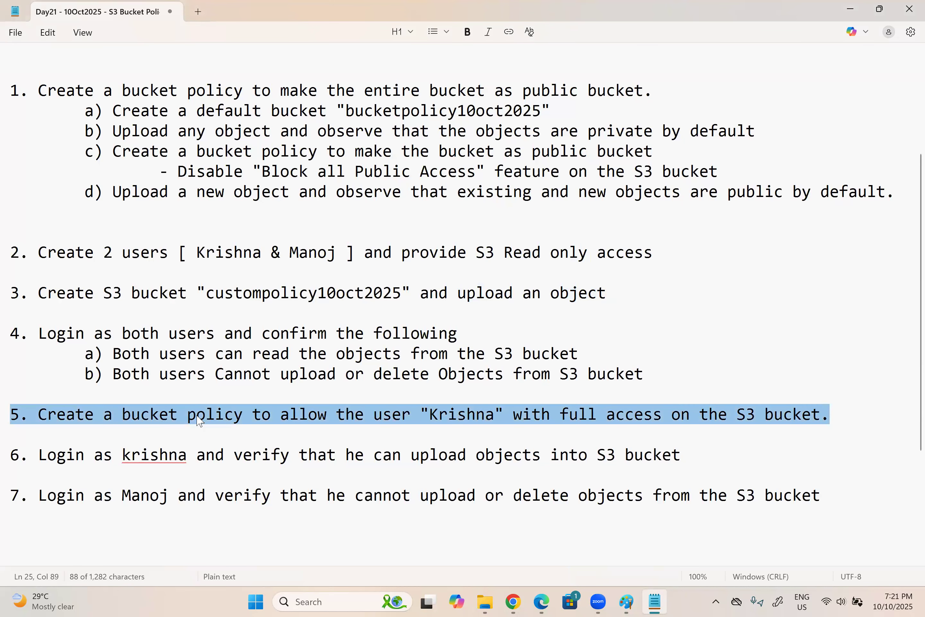
{"action": "left_click", "coordinate": [247, 422]}
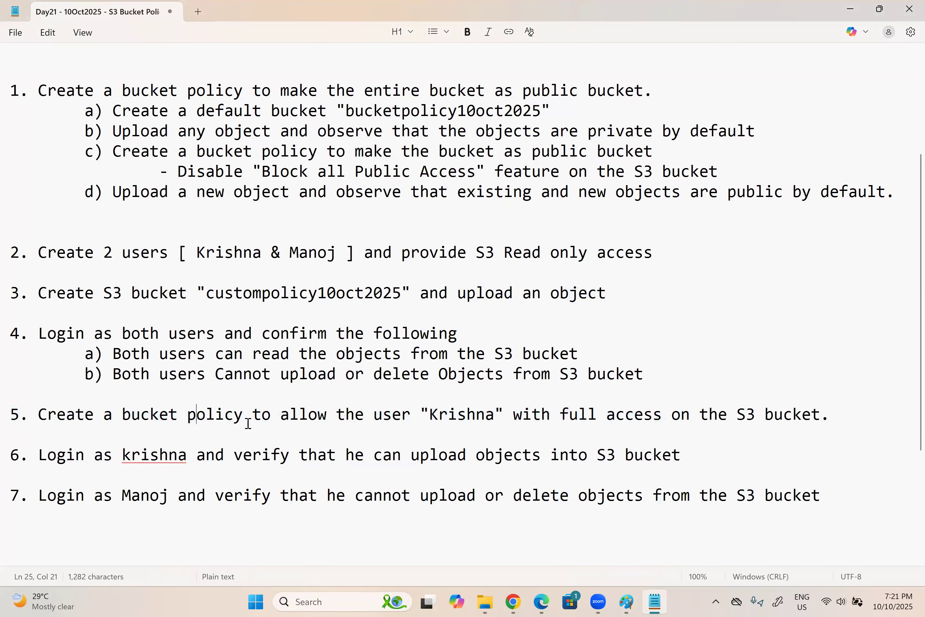
Add three blank lines after item 7 at the end of the exercise notes.
{"action": "left_click", "coordinate": [828, 498]}
{"action": "key", "text": "Return"}
{"action": "key", "text": "Return"}
{"action": "key", "text": "Return"}
{"action": "scroll", "coordinate": [449, 508], "scroll_direction": "down", "scroll_amount": 3}
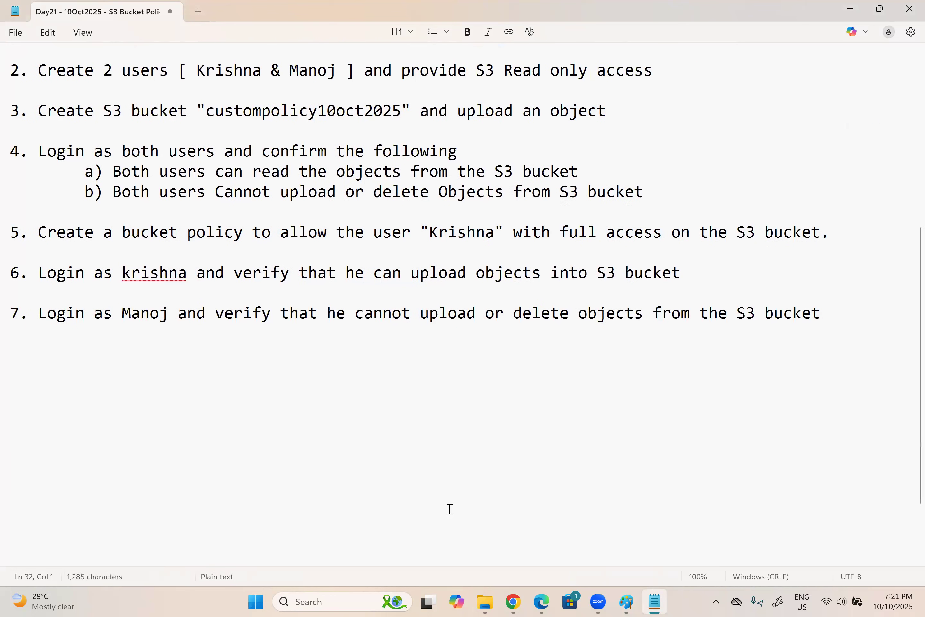
Add notes that creating the Bucket policy requires the S3 bucket's ARN, and that ARN means Amazon resource name, the unique identifier of the AWS Resource.
{"action": "type", "text": "--> To create the Bucket policy, we need to note down the ARN of "}
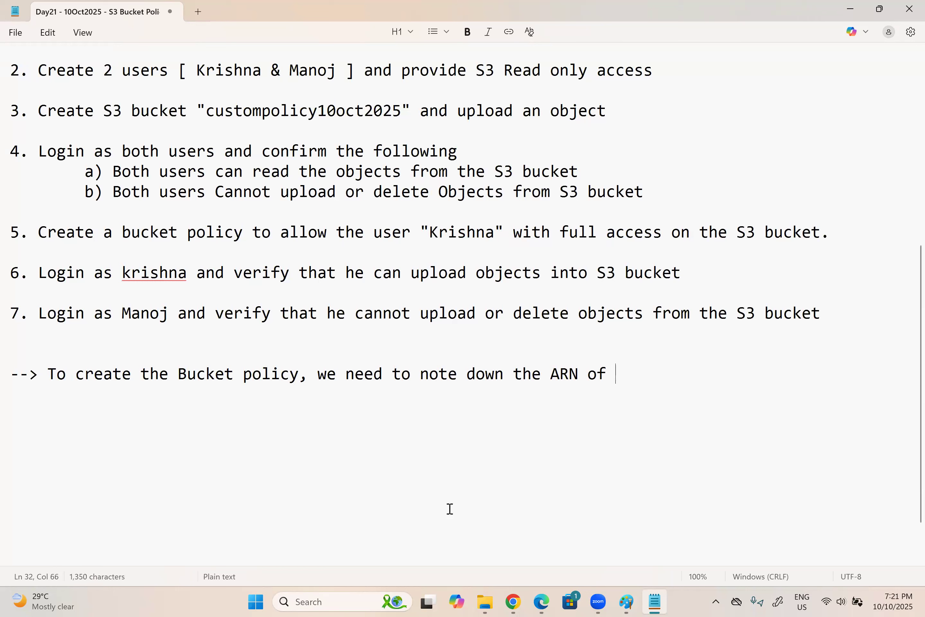
{"action": "type", "text": "the S3 bucket"}
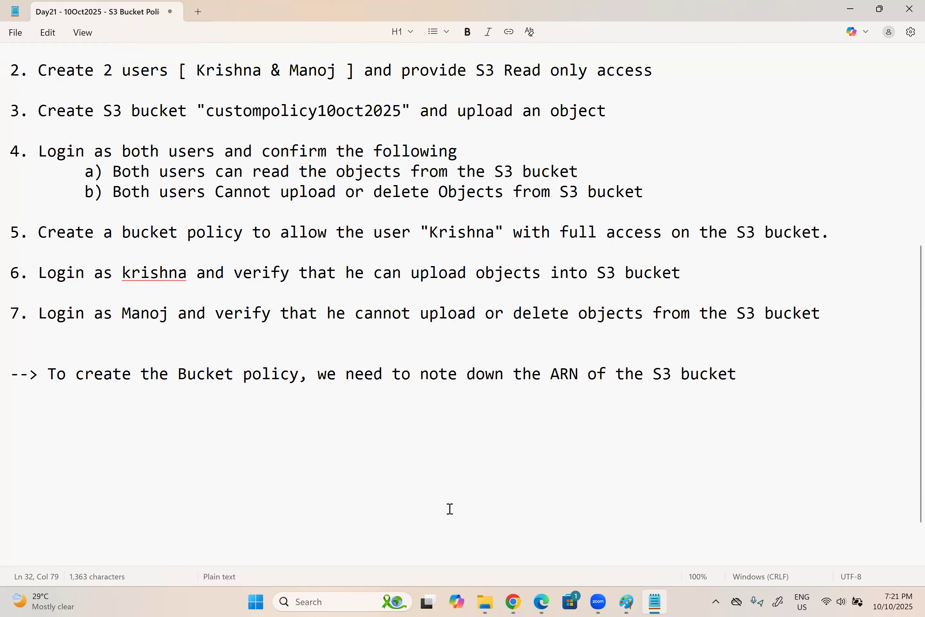
{"action": "key", "text": "Return"}
{"action": "key", "text": "Return"}
{"action": "type", "text": "--> ARN -- Amazon resource name --"}
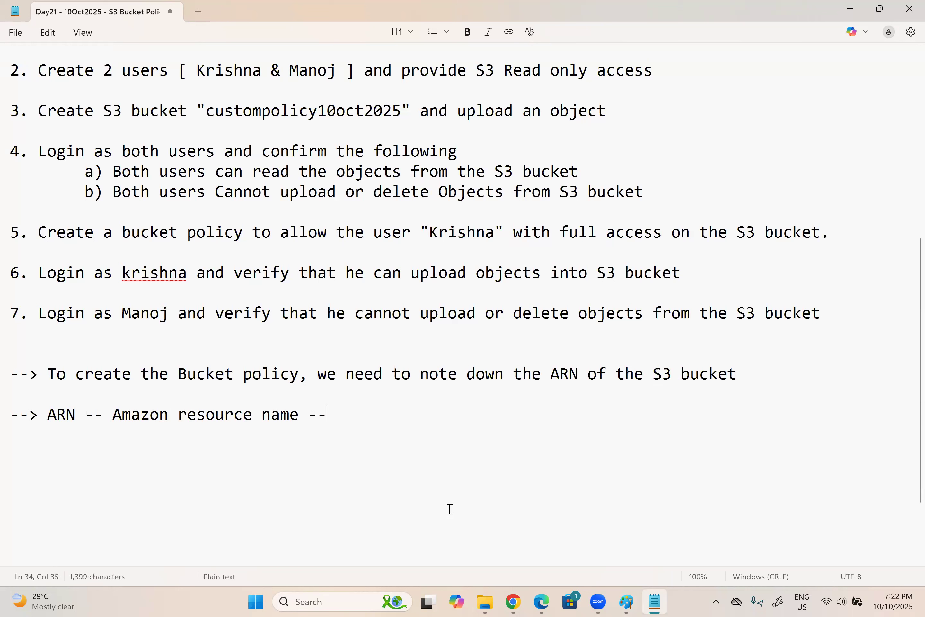
{"action": "type", "text": " unique identifier of the AWS Resource"}
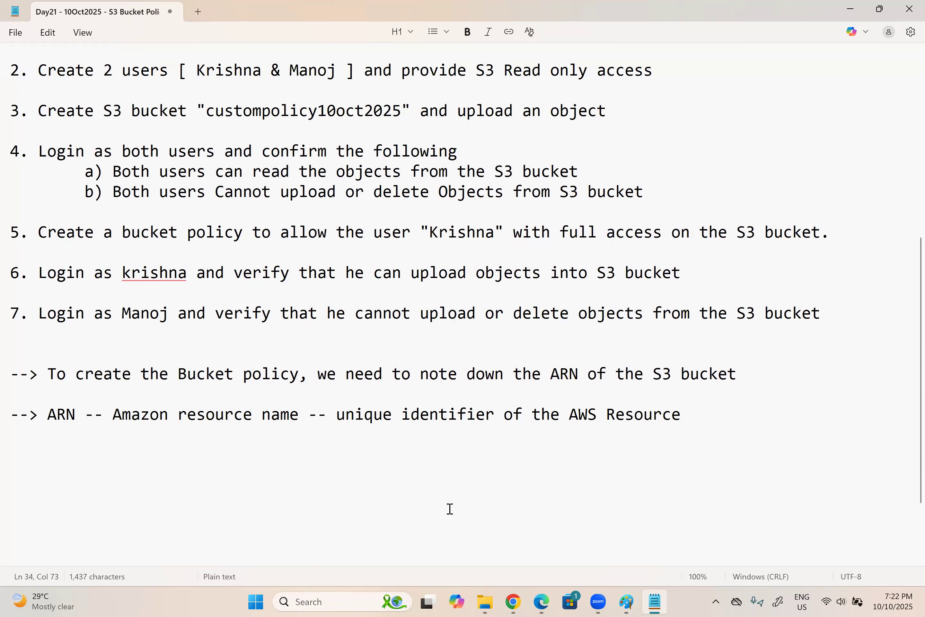
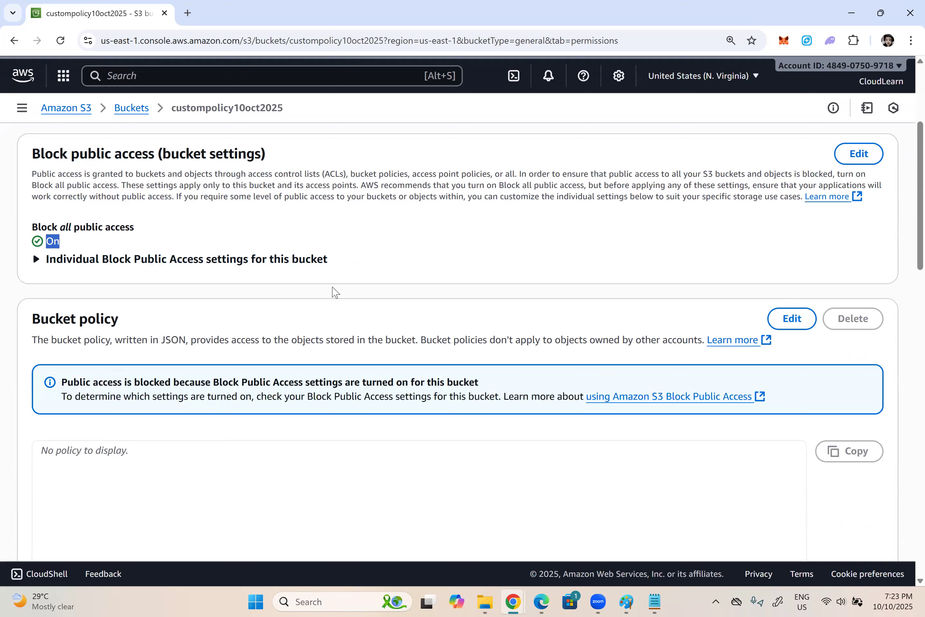
Open the bucket policy of custompolicy10oct2025 for editing and launch the policy generator with the Principal field ready for entry.
{"action": "left_click", "coordinate": [782, 324]}
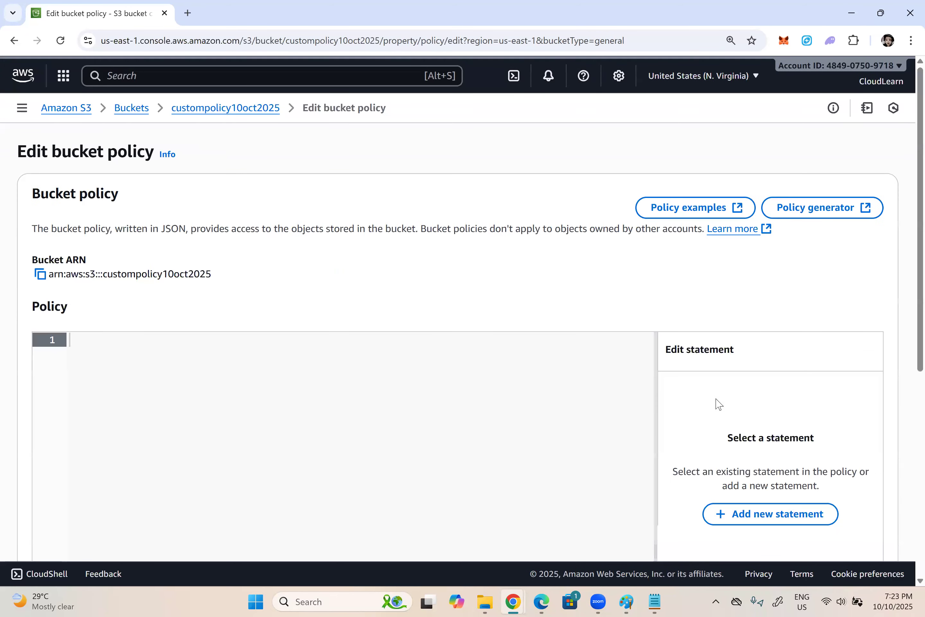
{"action": "left_click", "coordinate": [821, 207]}
{"action": "double_click", "coordinate": [31, 409]}
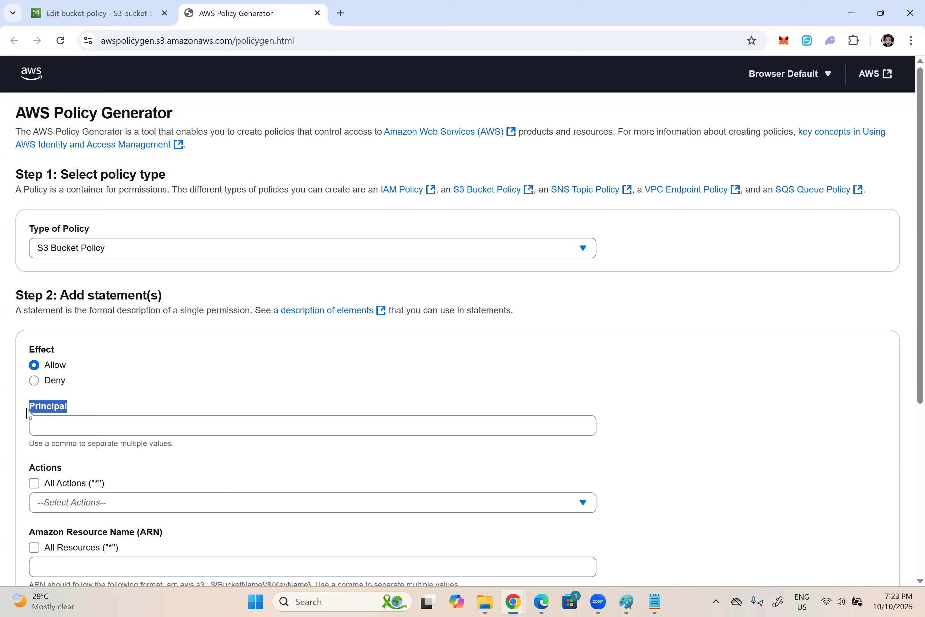
{"action": "left_click", "coordinate": [61, 425]}
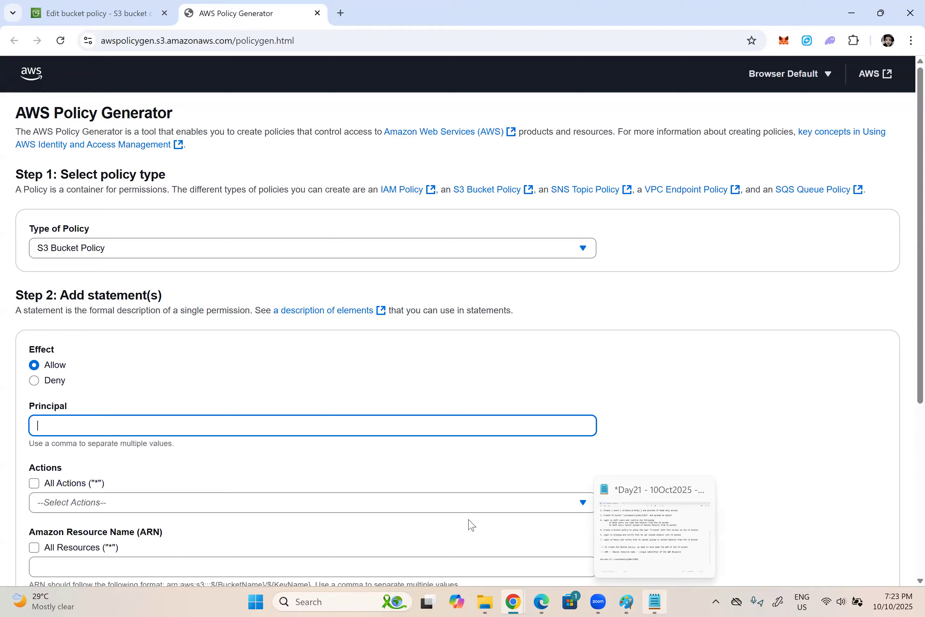
Switch to Notepad and add "--> To allow a specific user, we need the ARN of the IAM User whom you would like to allow" plus blank lines.
{"action": "left_click", "coordinate": [655, 601]}
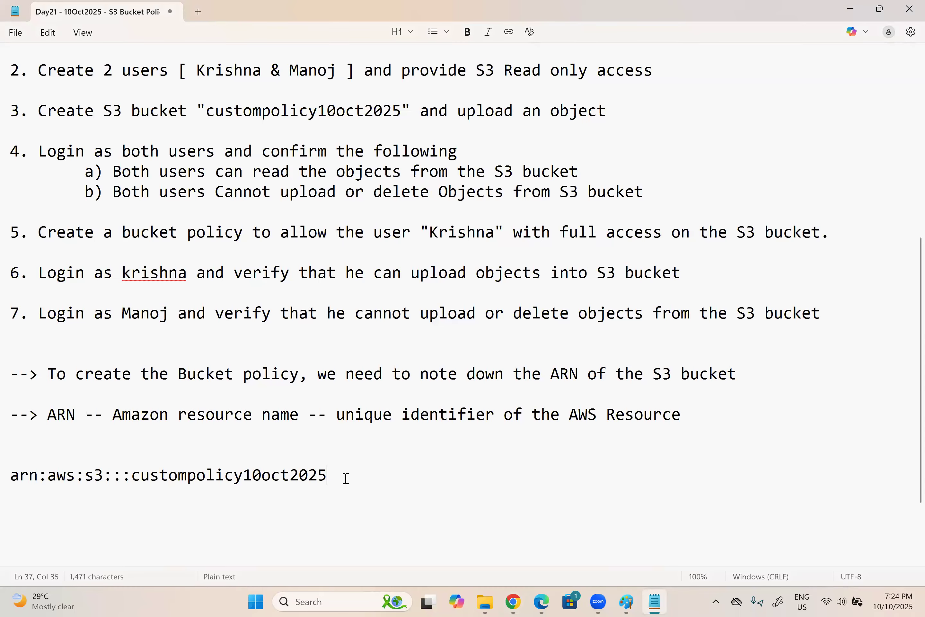
{"action": "key", "text": "Return"}
{"action": "key", "text": "Return"}
{"action": "type", "text": "--> To a"}
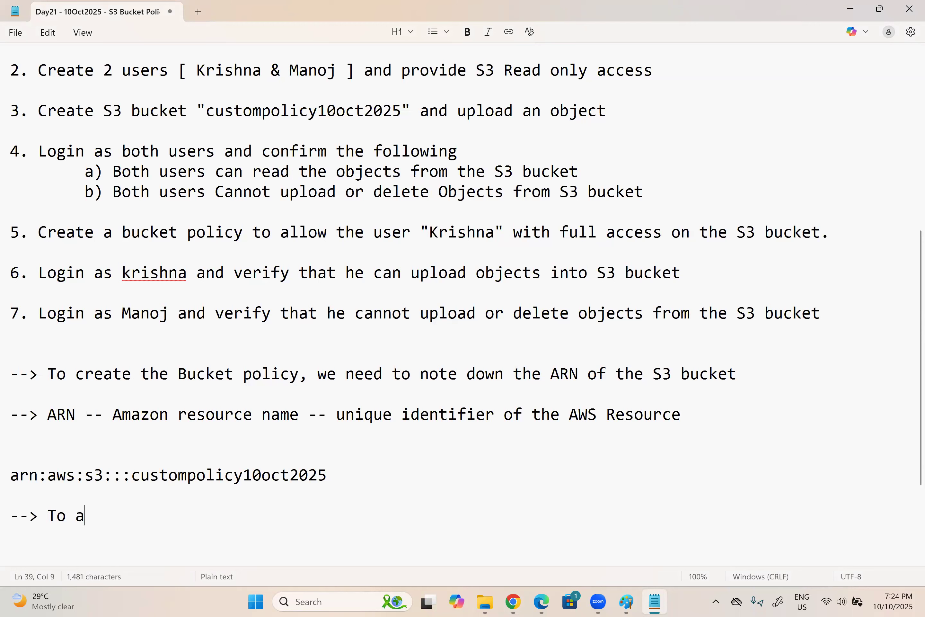
{"action": "type", "text": "llow a spev"}
{"action": "key", "text": "BackSpace"}
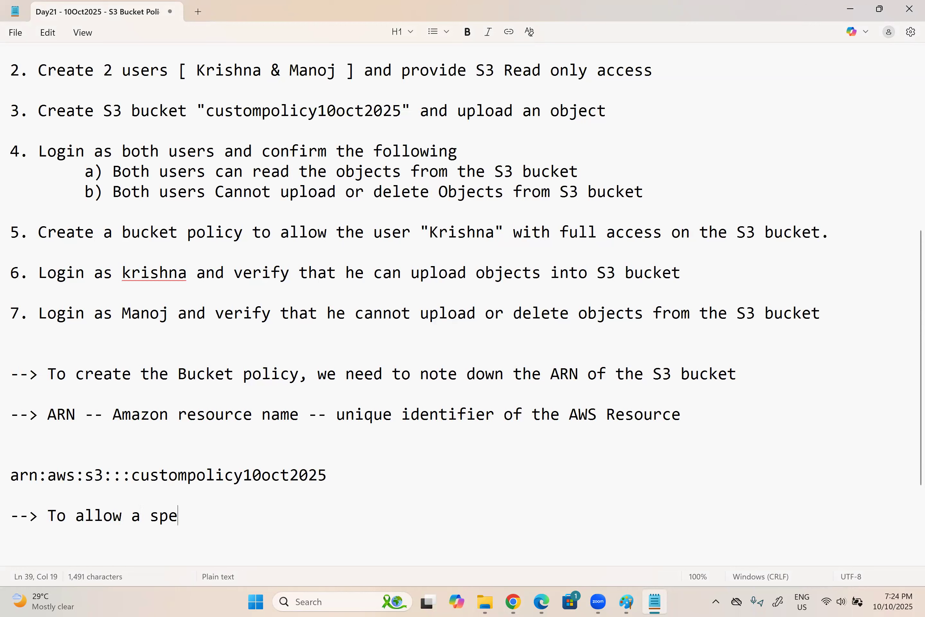
{"action": "type", "text": "cific user,"}
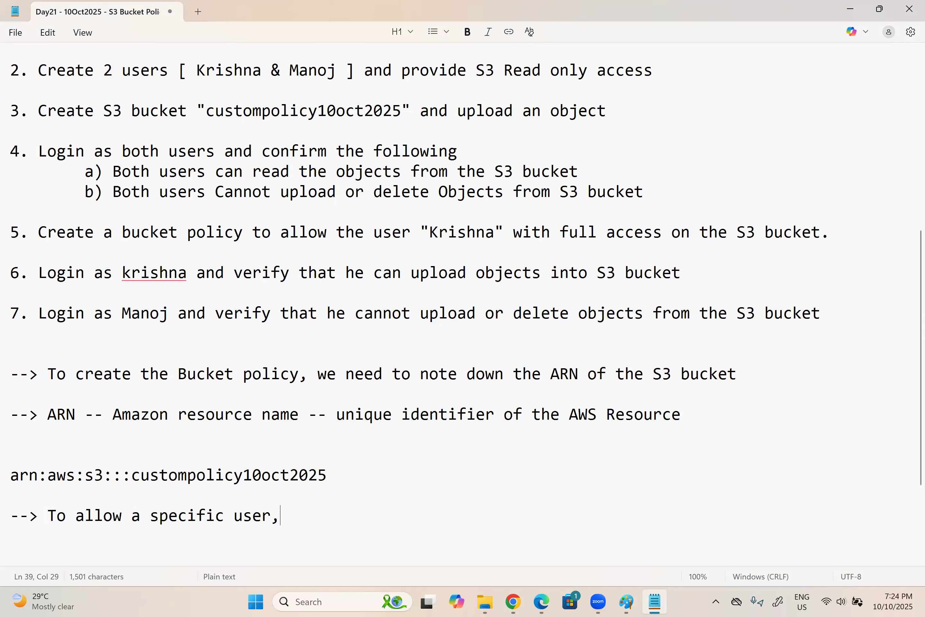
{"action": "type", "text": " we need the A"}
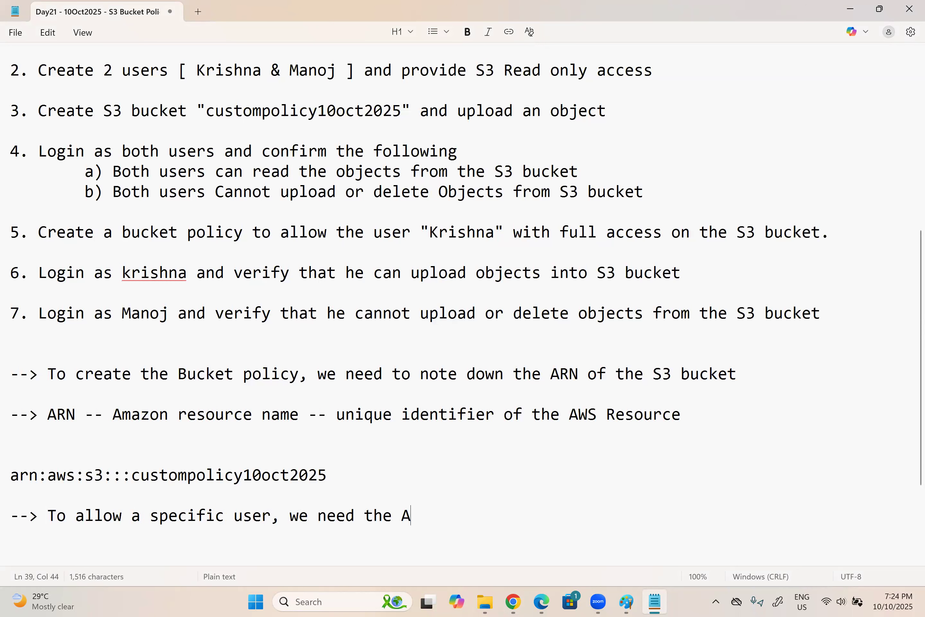
{"action": "type", "text": "RN of the "}
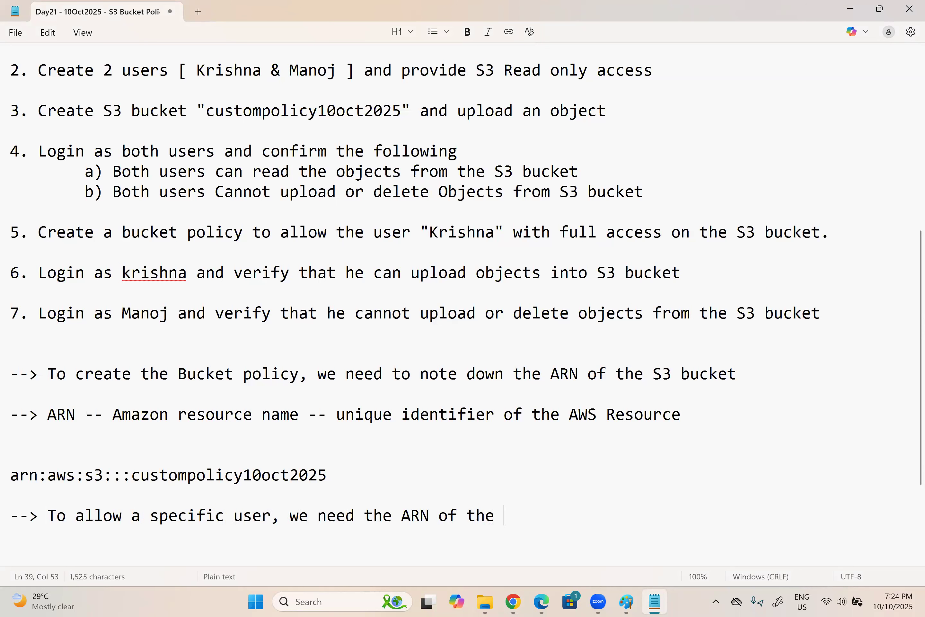
{"action": "type", "text": "IAM User whom you would like to allow"}
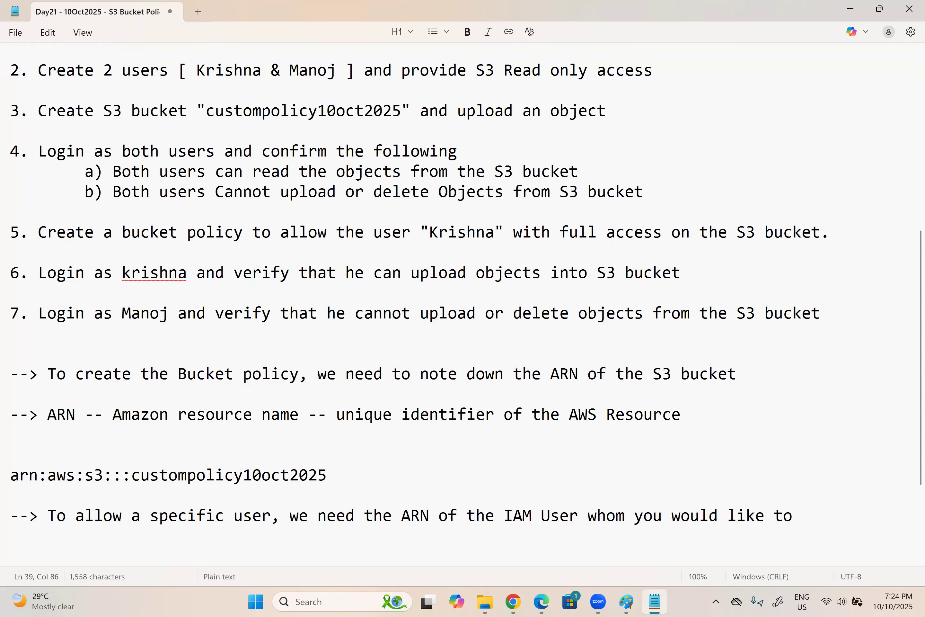
{"action": "key", "text": "Return"}
{"action": "key", "text": "Return"}
{"action": "key", "text": "Return"}
{"action": "key", "text": "Return"}
{"action": "key", "text": "Return"}
{"action": "key", "text": "Return"}
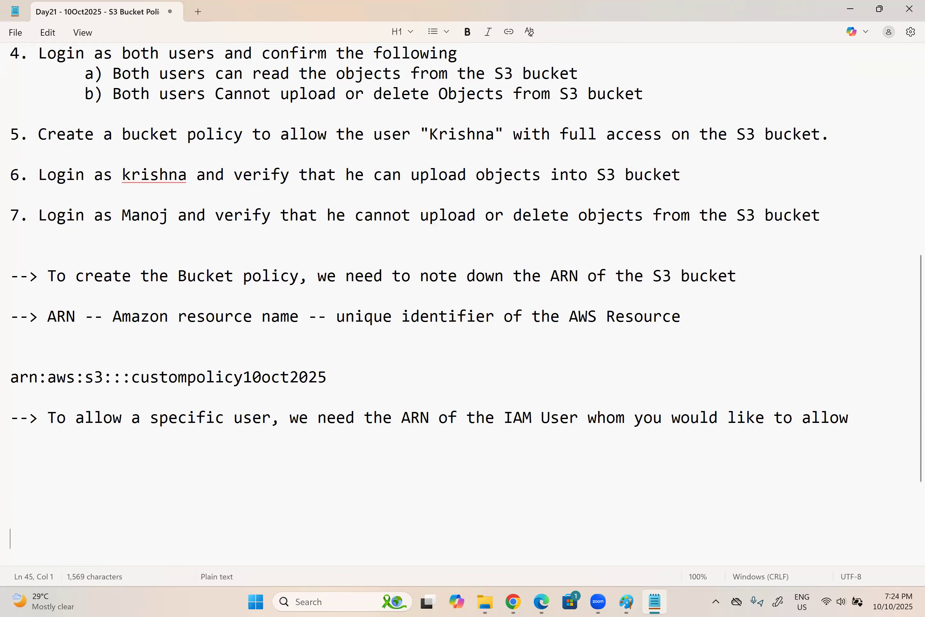
Switch to Chrome, open IAM in a new tab and open the details of the first user in the user list.
{"action": "key", "text": "alt+Tab"}
{"action": "left_click", "coordinate": [255, 76]}
{"action": "type", "text": "IAM"}
{"action": "left_click", "coordinate": [308, 150], "text": "ctrl"}
{"action": "left_click", "coordinate": [447, 76]}
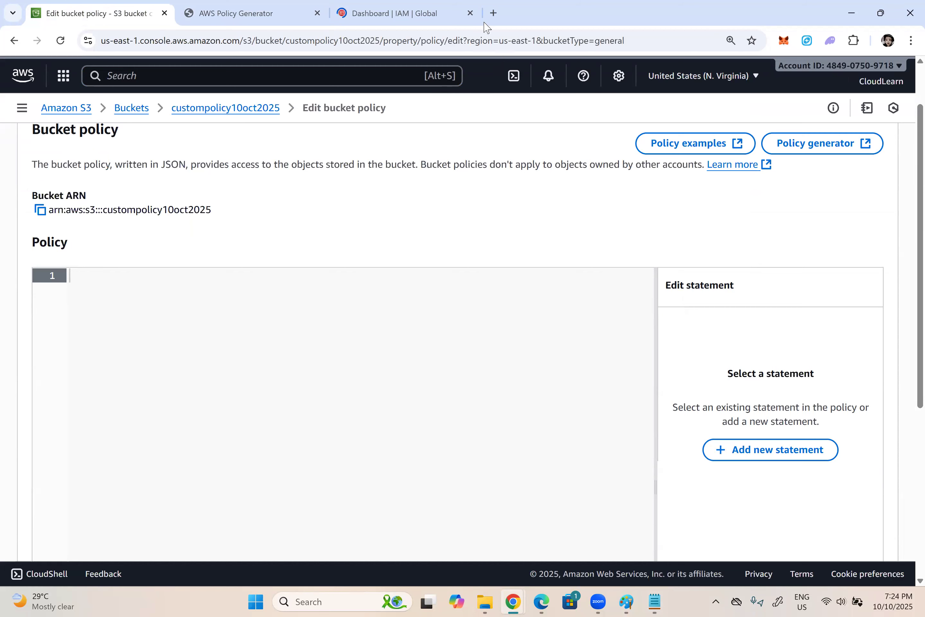
{"action": "left_click", "coordinate": [424, 15]}
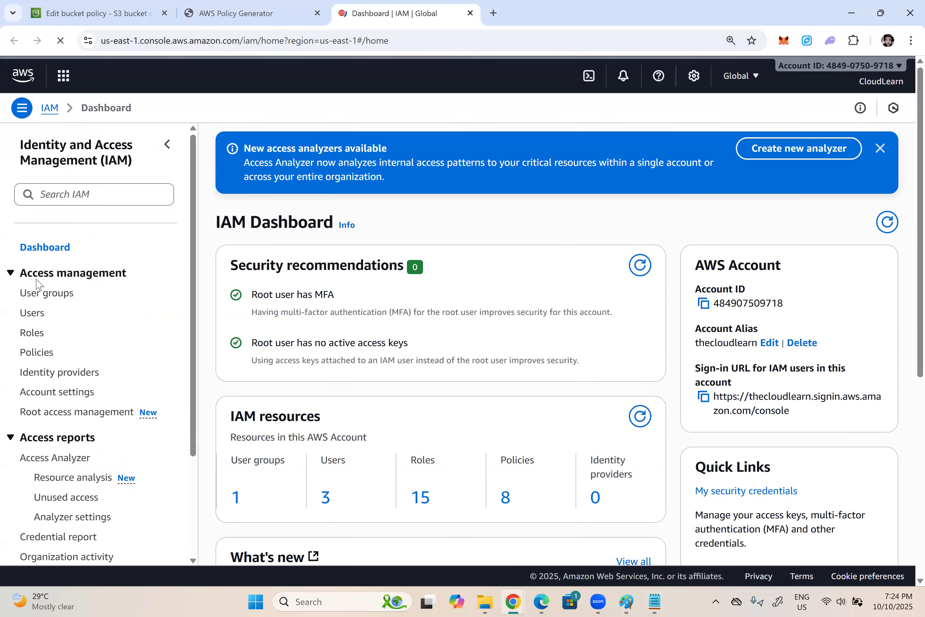
{"action": "left_click", "coordinate": [35, 313]}
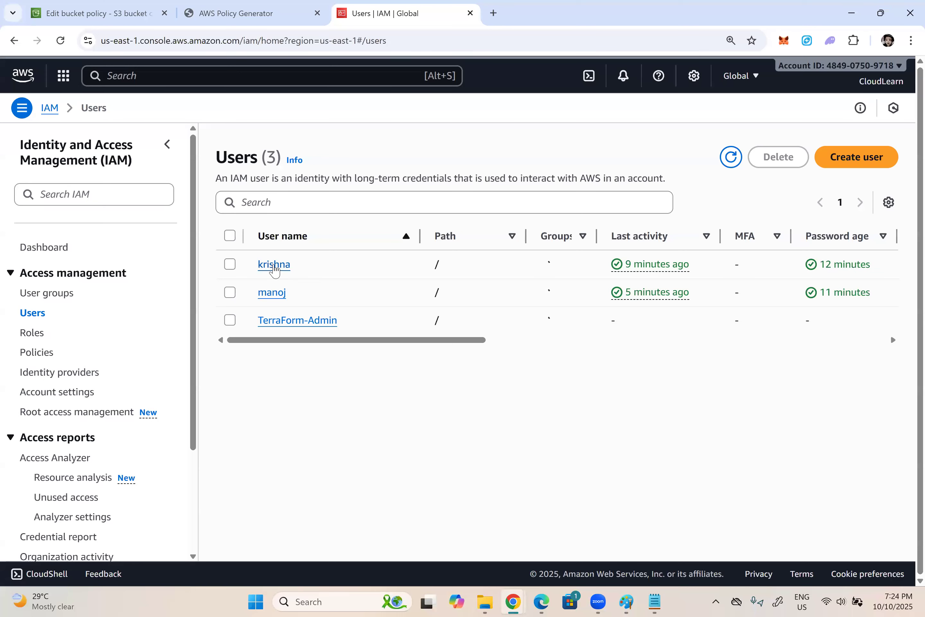
{"action": "left_click", "coordinate": [274, 265]}
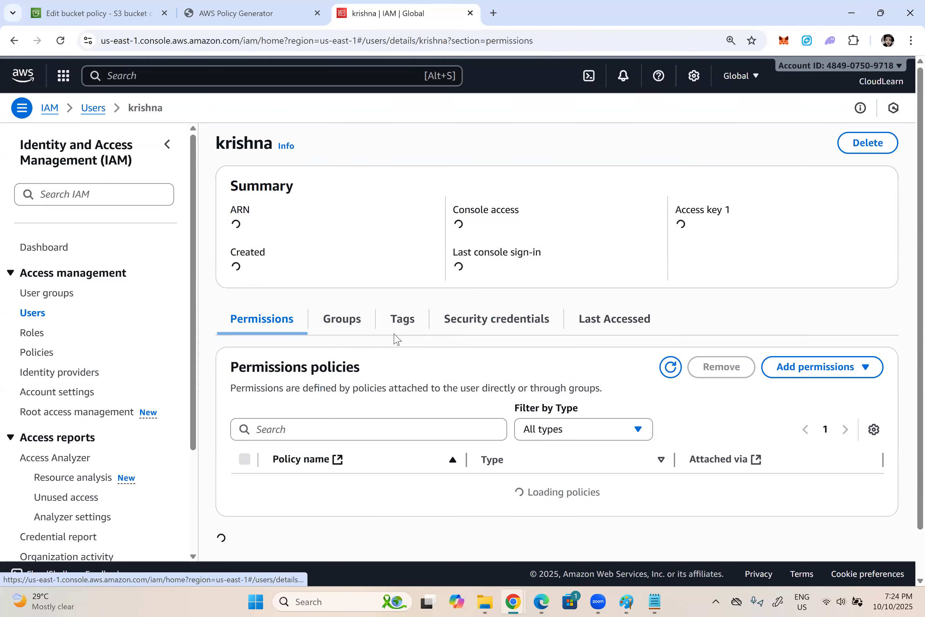
Copy the IAM user's ARN and paste it into the Notepad notes below the line about allowing a specific user.
{"action": "left_click", "coordinate": [238, 225]}
{"action": "left_click", "coordinate": [654, 601]}
{"action": "key", "text": "ctrl+v"}
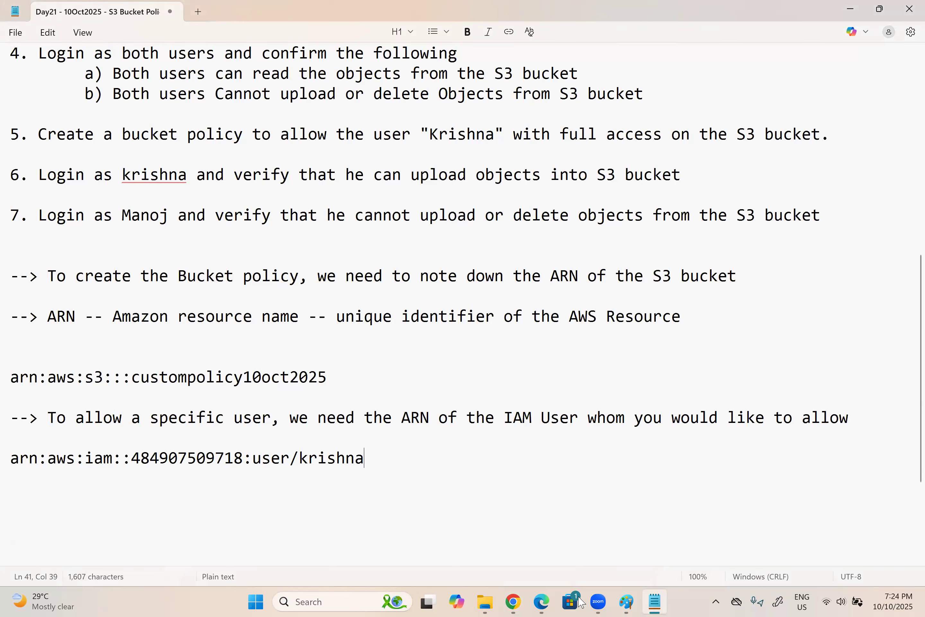
Copy the user's ARN from the notes and enter it as the Principal in the AWS Policy Generator.
{"action": "left_click", "coordinate": [12, 460], "text": "shift"}
{"action": "key", "text": "ctrl+c"}
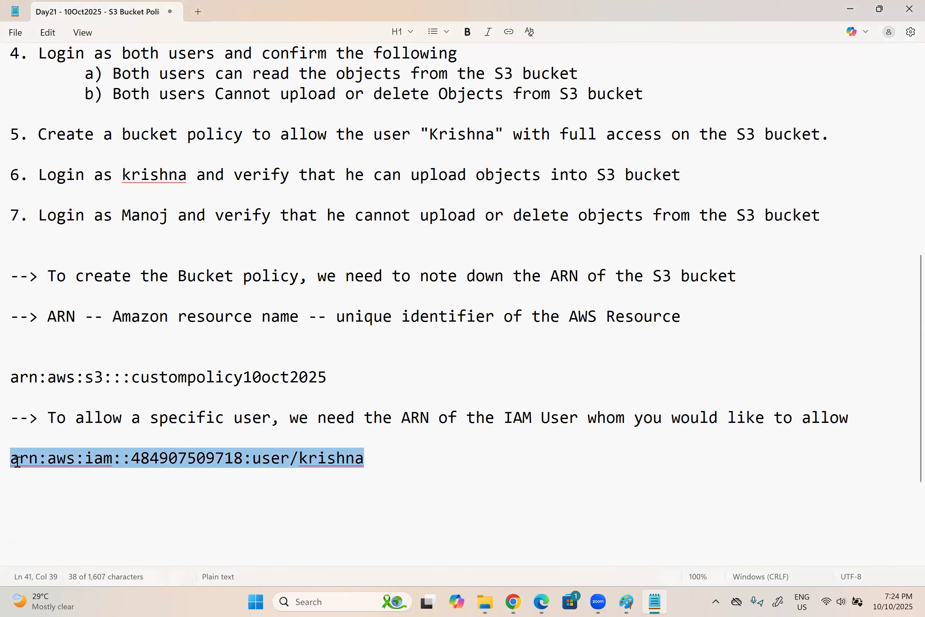
{"action": "left_click", "coordinate": [513, 601]}
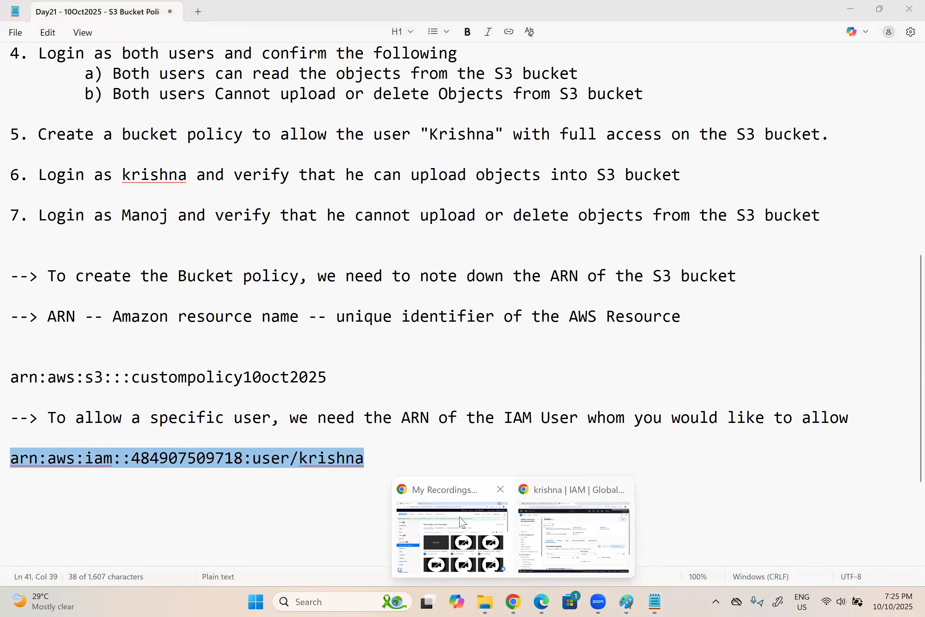
{"action": "left_click", "coordinate": [252, 18]}
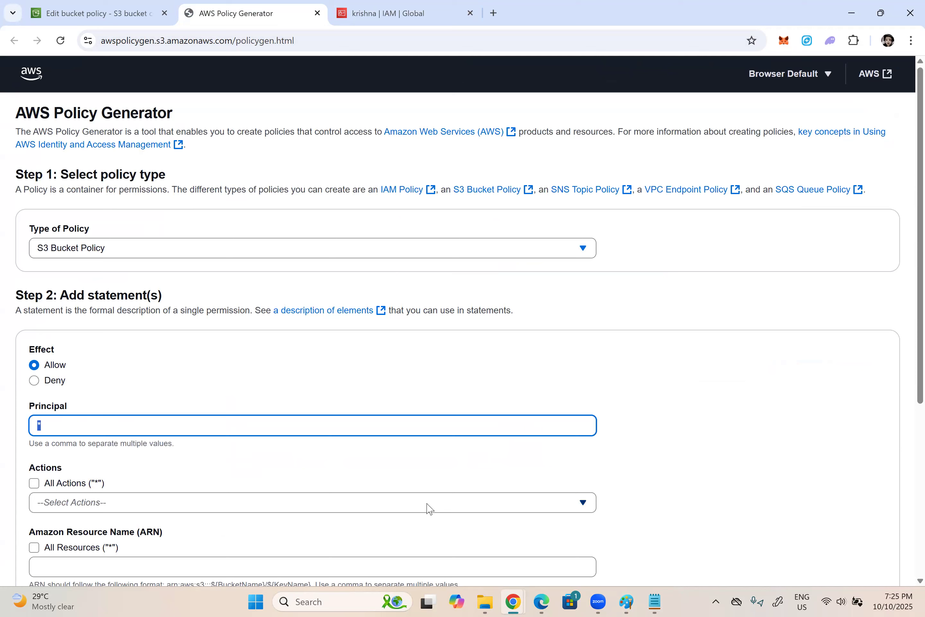
{"action": "key", "text": "ctrl+v"}
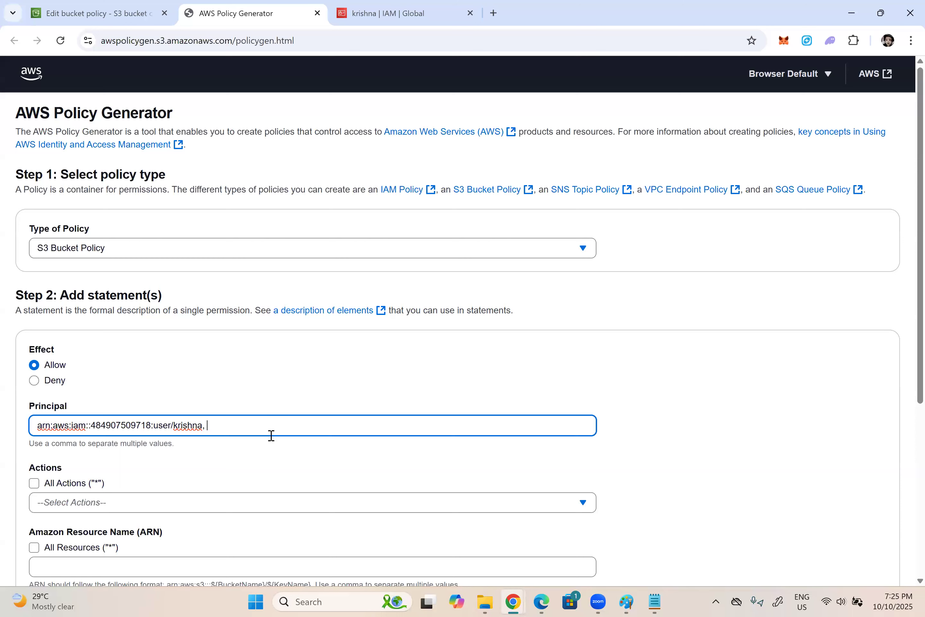
{"action": "key", "text": "BackSpace"}
Select All Actions ("*") for the statement and enter arn:aws:s3:::custompolicy10oct2025 as the Amazon Resource Name.
{"action": "scroll", "coordinate": [496, 451], "scroll_direction": "down", "scroll_amount": 3}
{"action": "left_click", "coordinate": [33, 354]}
{"action": "left_click", "coordinate": [279, 414]}
{"action": "type", "text": "arn:aws:s3:::custompolicy10oct2025"}
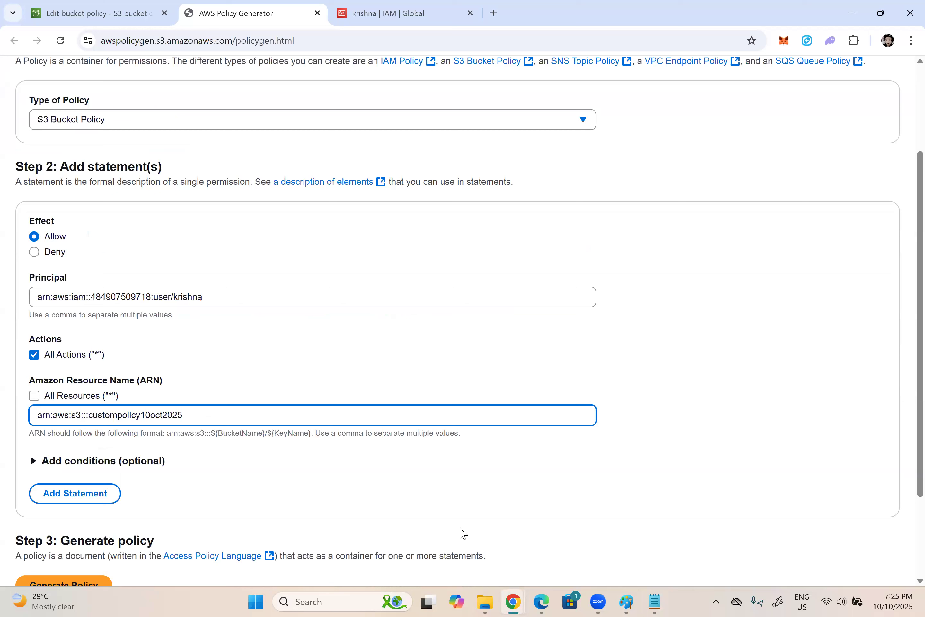
Add arn:aws:s3:::custompolicy10oct2025/* as a second, comma-separated resource after the bucket ARN.
{"action": "type", "text": "/*"}
{"action": "left_click", "coordinate": [202, 415]}
{"action": "key", "text": "BackSpace"}
{"action": "key", "text": "BackSpace"}
{"action": "type", "text": ","}
{"action": "type", "text": "arn:aws:s3:::custompolicy10oct2025"}
{"action": "type", "text": "/*"}
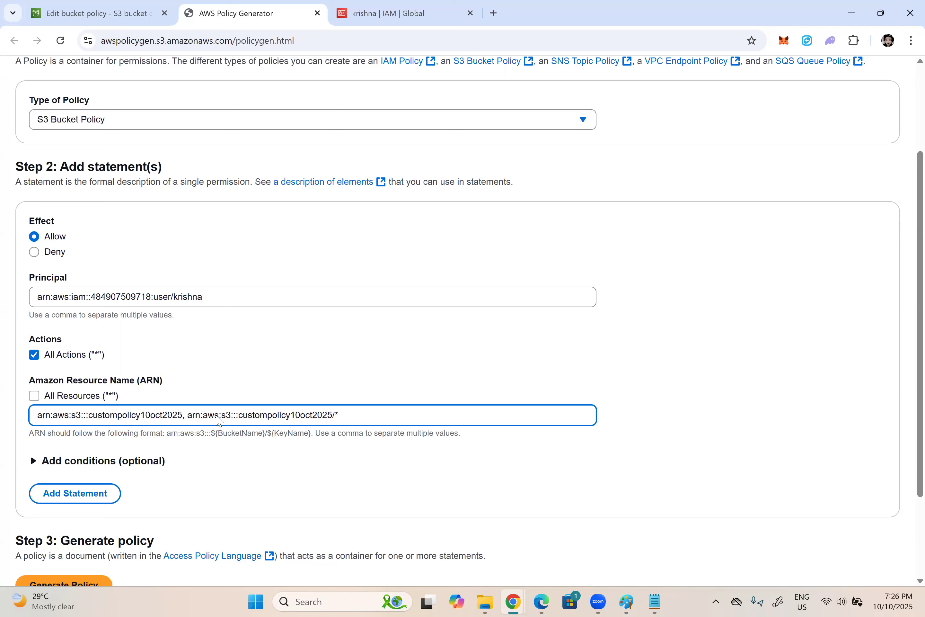
Highlight the bucket ARN and the ARN ending in /* in turn, then clear the selection.
{"action": "left_click_drag", "start_coordinate": [182, 415], "coordinate": [30, 417]}
{"action": "left_click_drag", "start_coordinate": [351, 418], "coordinate": [191, 424]}
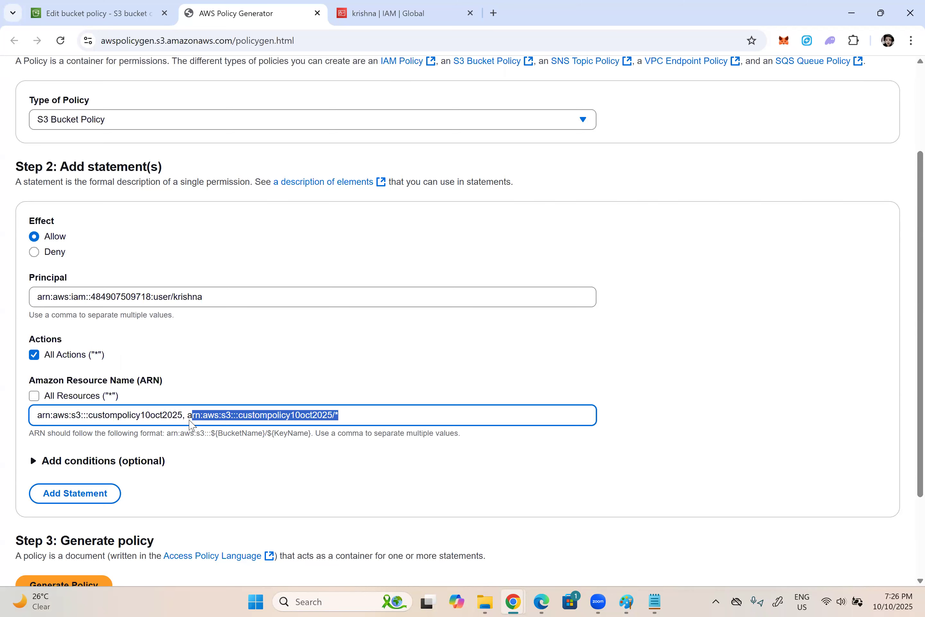
{"action": "left_click", "coordinate": [283, 480]}
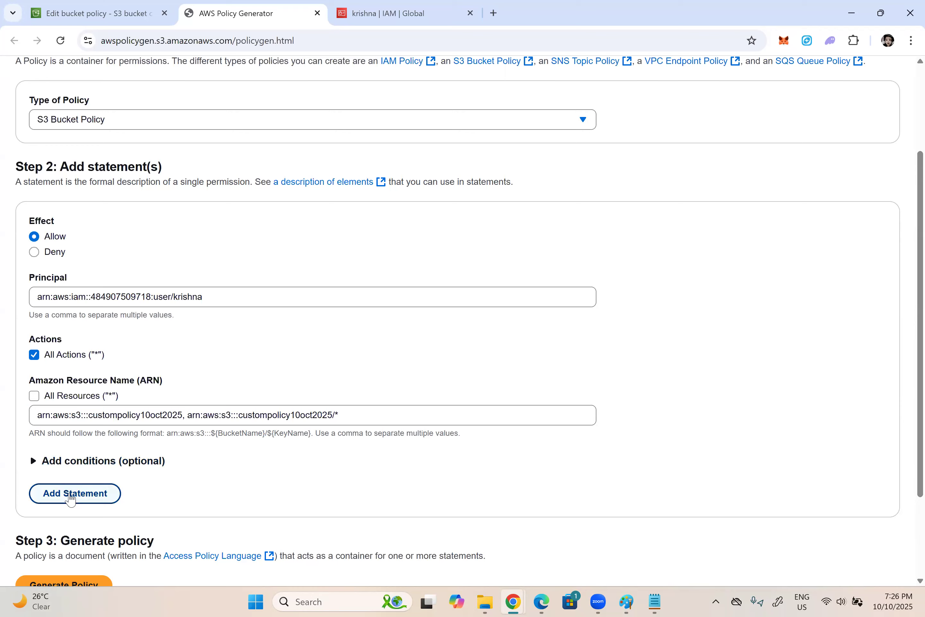
Add the statement to the policy and generate the policy JSON document.
{"action": "left_click", "coordinate": [70, 496]}
{"action": "scroll", "coordinate": [345, 380], "scroll_direction": "down", "scroll_amount": 5}
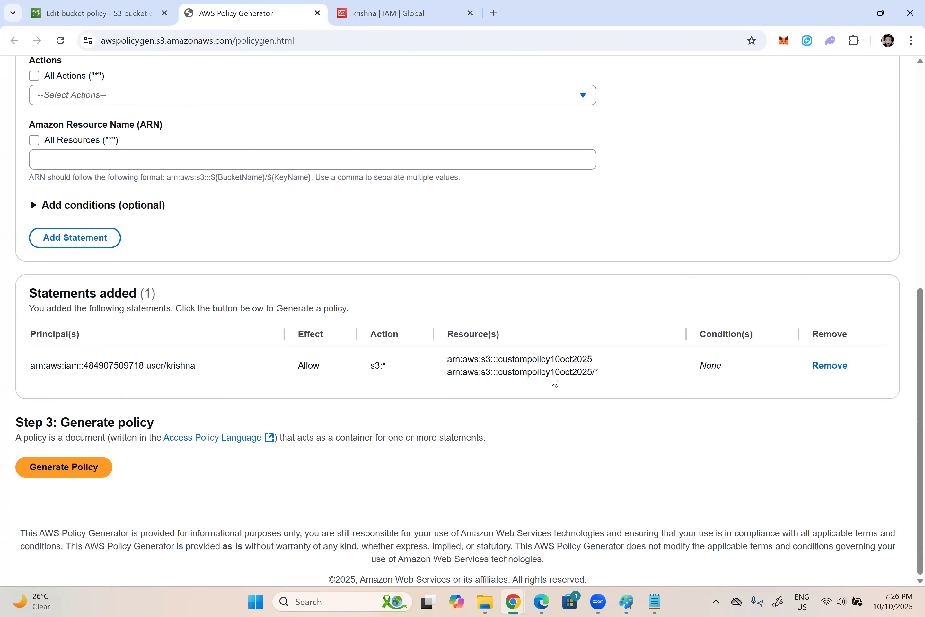
{"action": "left_click", "coordinate": [68, 467]}
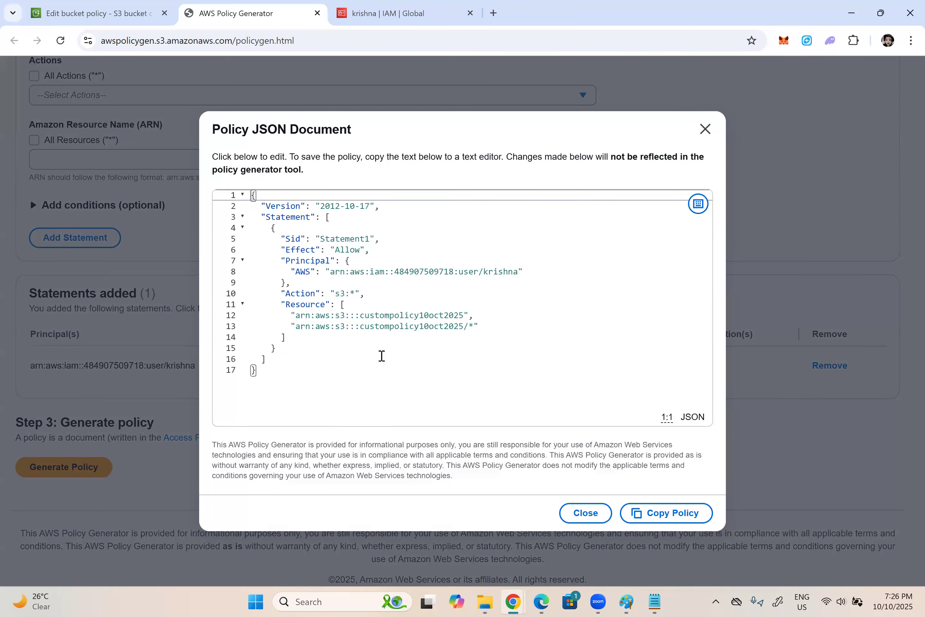
Copy the generated policy JSON, paste it into the bucket policy editor of custompolicy10oct2025 and review it.
{"action": "left_click", "coordinate": [687, 513]}
{"action": "left_click", "coordinate": [108, 8]}
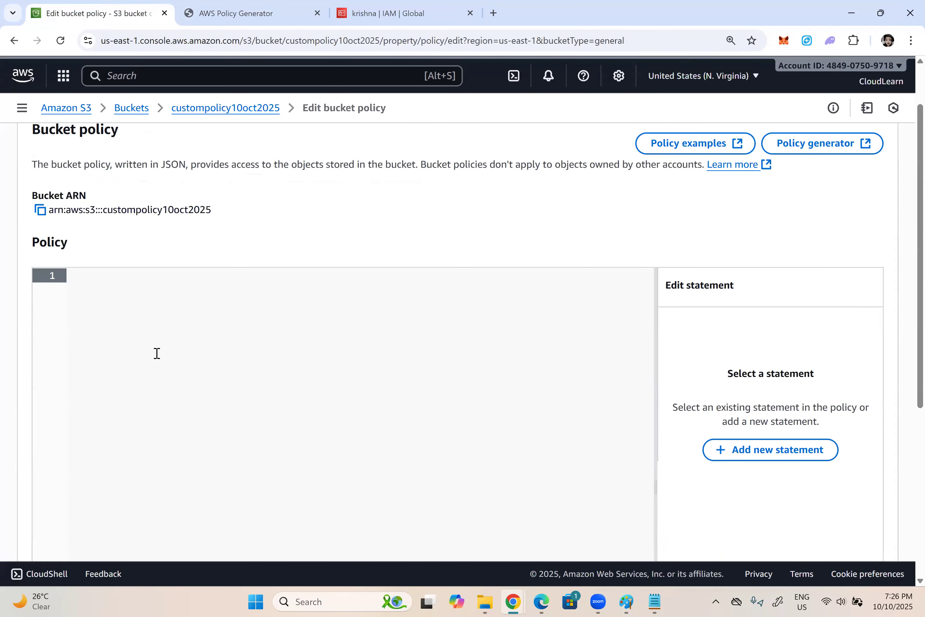
{"action": "key", "text": "ctrl+v"}
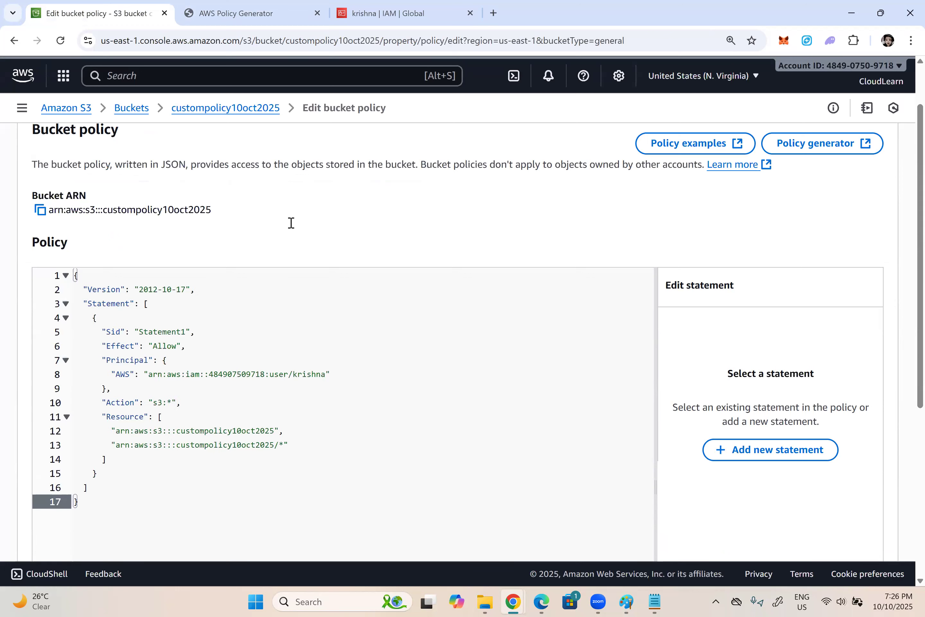
{"action": "scroll", "coordinate": [289, 223], "scroll_direction": "down", "scroll_amount": 5}
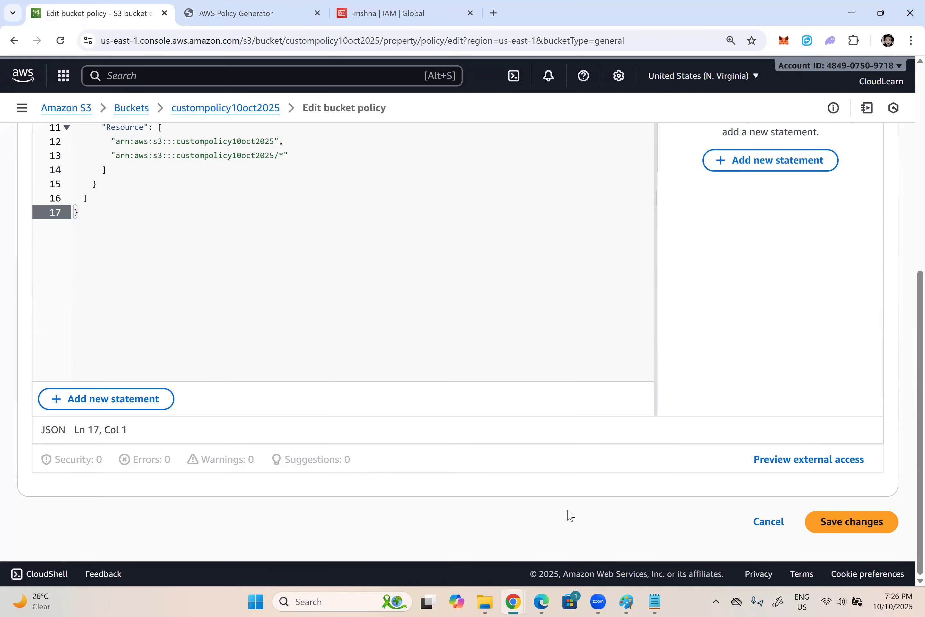
{"action": "scroll", "coordinate": [12, 185], "scroll_direction": "up", "scroll_amount": 6}
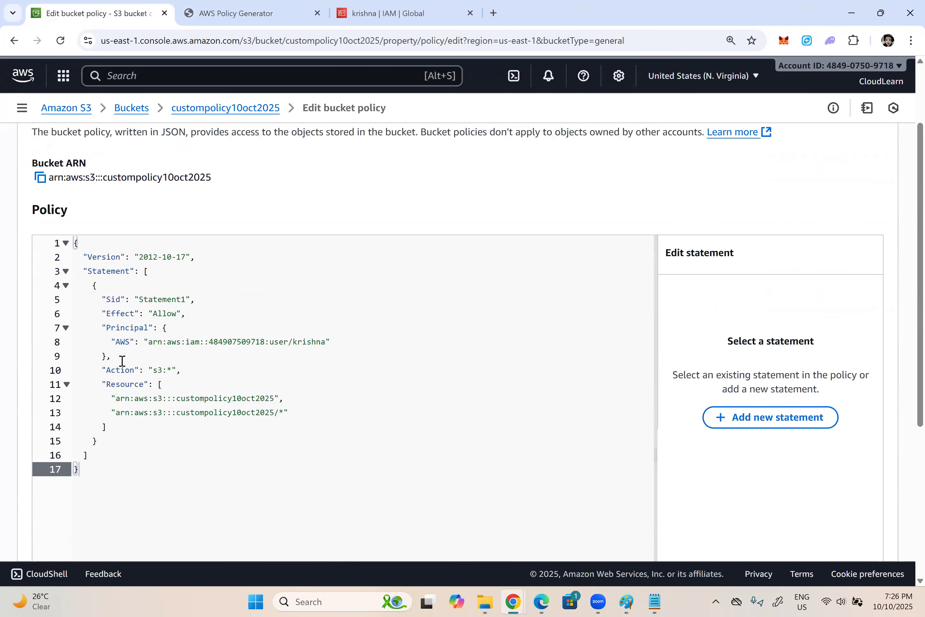
Remove the comma after the Principal block's closing brace on line 9 and open the validation error details.
{"action": "left_click", "coordinate": [153, 365]}
{"action": "key", "text": "BackSpace"}
{"action": "scroll", "coordinate": [357, 392], "scroll_direction": "down", "scroll_amount": 5}
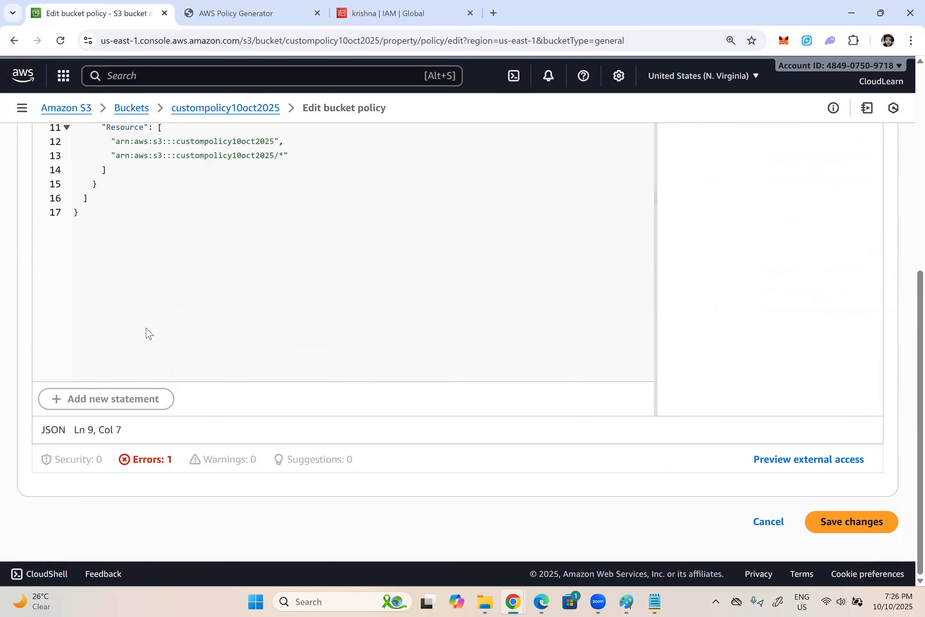
{"action": "left_click", "coordinate": [169, 461]}
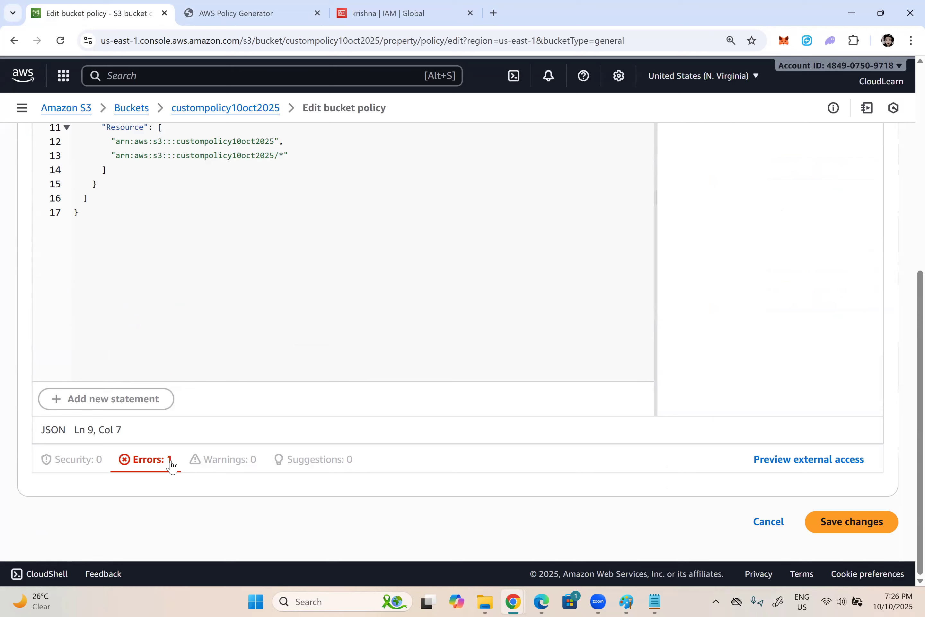
{"action": "scroll", "coordinate": [170, 462], "scroll_direction": "down", "scroll_amount": 3}
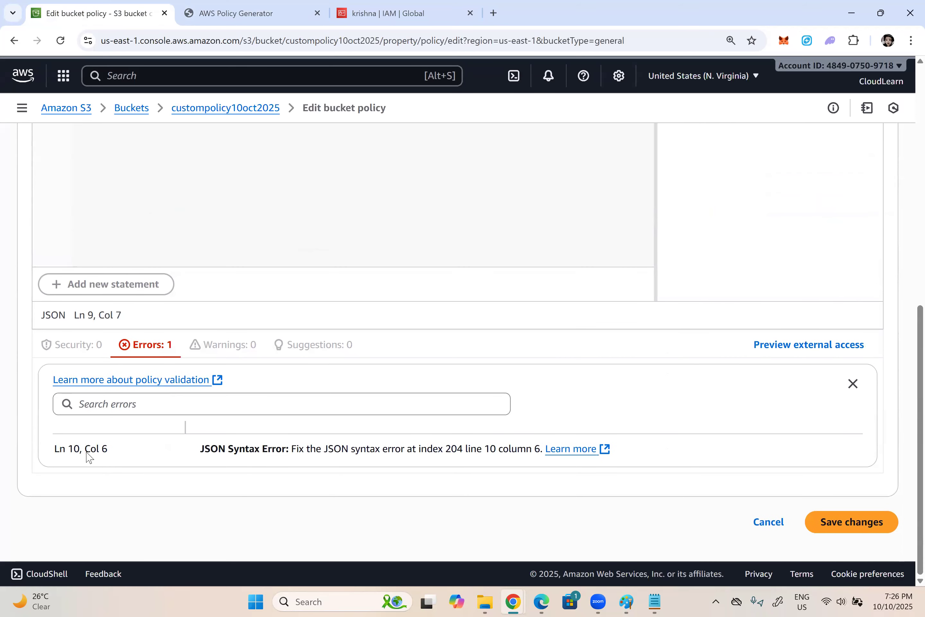
Restore the comma after the Principal block's closing brace and recheck the policy validation.
{"action": "scroll", "coordinate": [112, 394], "scroll_direction": "up", "scroll_amount": 6}
{"action": "type", "text": ","}
{"action": "left_click", "coordinate": [215, 494]}
{"action": "scroll", "coordinate": [215, 443], "scroll_direction": "down", "scroll_amount": 5}
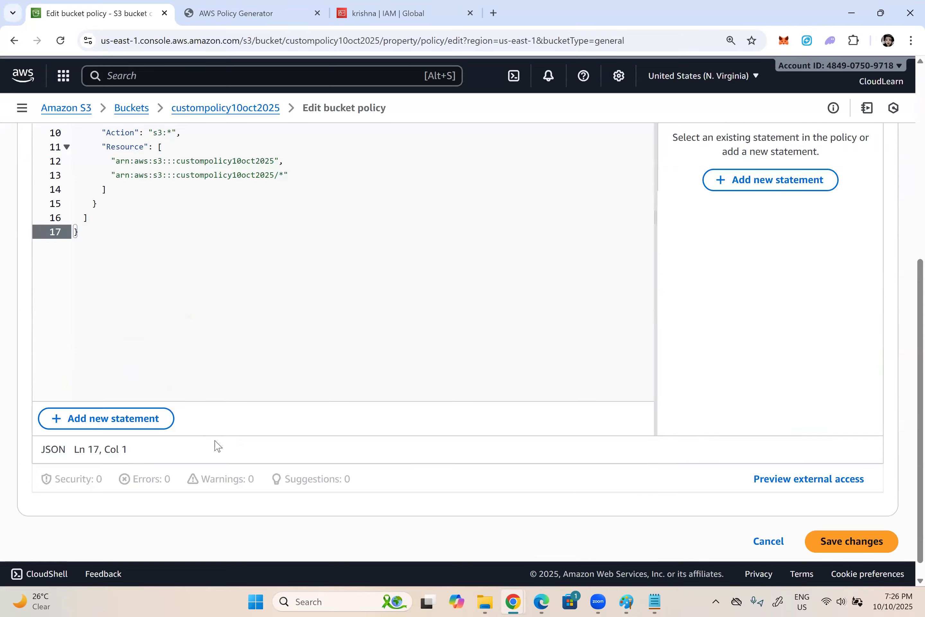
Preview external access for the bucket policy, read the Access Analyzer notice and close the preview.
{"action": "left_click", "coordinate": [784, 473]}
{"action": "scroll", "coordinate": [523, 421], "scroll_direction": "down", "scroll_amount": 3}
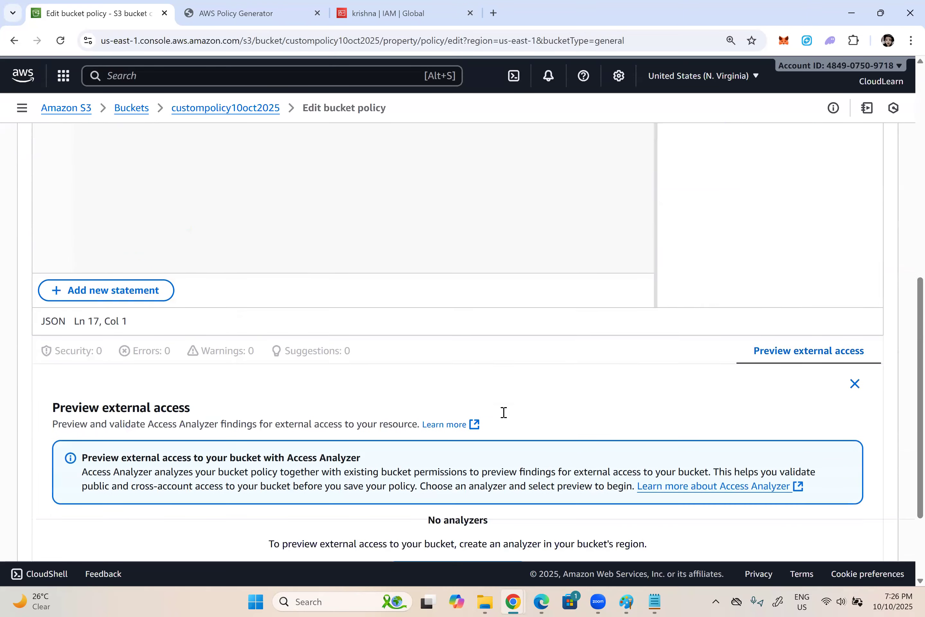
{"action": "scroll", "coordinate": [504, 412], "scroll_direction": "down", "scroll_amount": 3}
{"action": "left_click", "coordinate": [855, 260]}
{"action": "scroll", "coordinate": [135, 250], "scroll_direction": "up", "scroll_amount": 5}
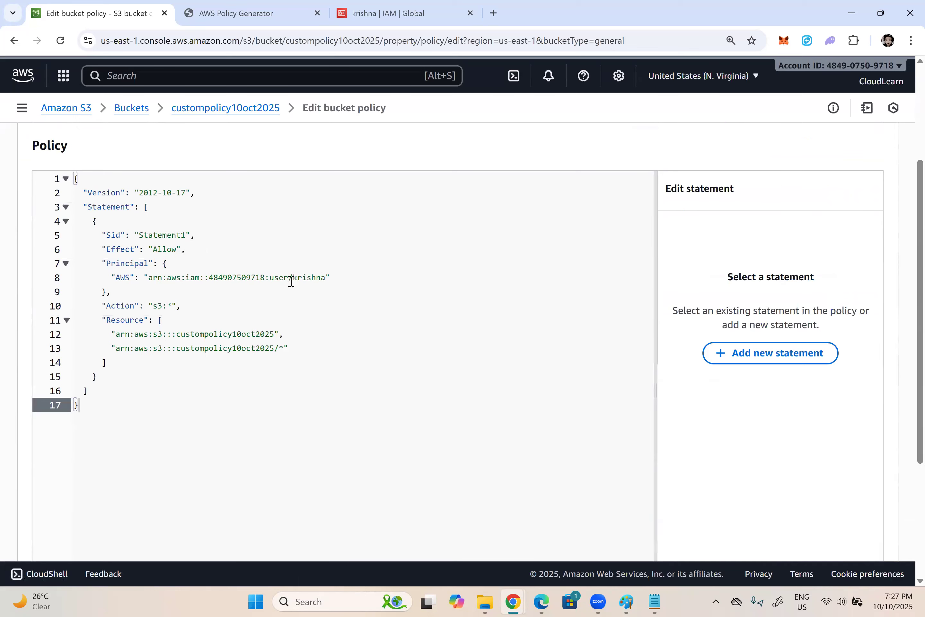
Review the user ARN and Statement1 in the policy, and save the bucket policy changes.
{"action": "double_click", "coordinate": [291, 278]}
{"action": "left_click", "coordinate": [271, 379]}
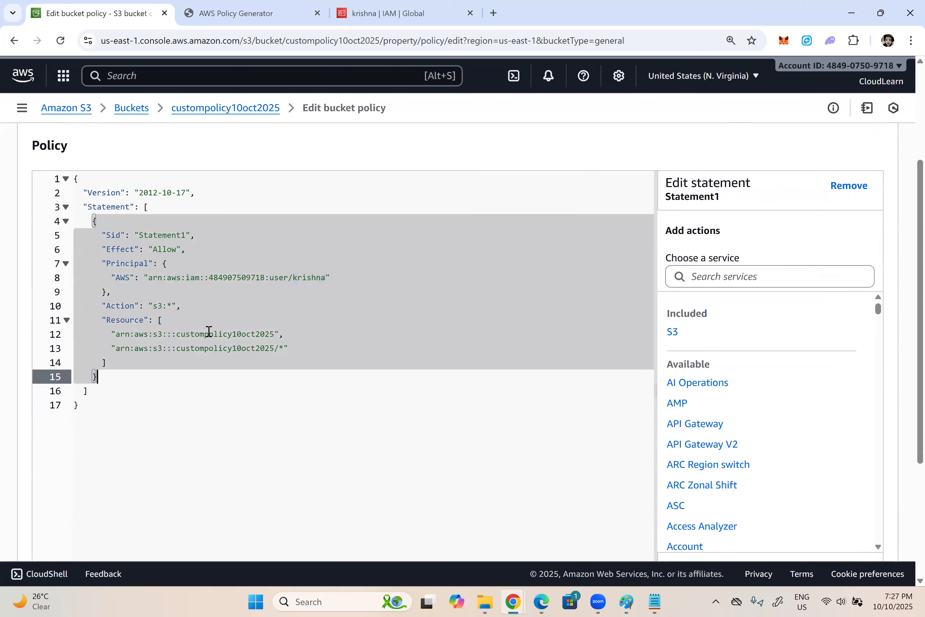
{"action": "left_click", "coordinate": [375, 456]}
{"action": "scroll", "coordinate": [375, 456], "scroll_direction": "down", "scroll_amount": 5}
{"action": "left_click", "coordinate": [852, 522]}
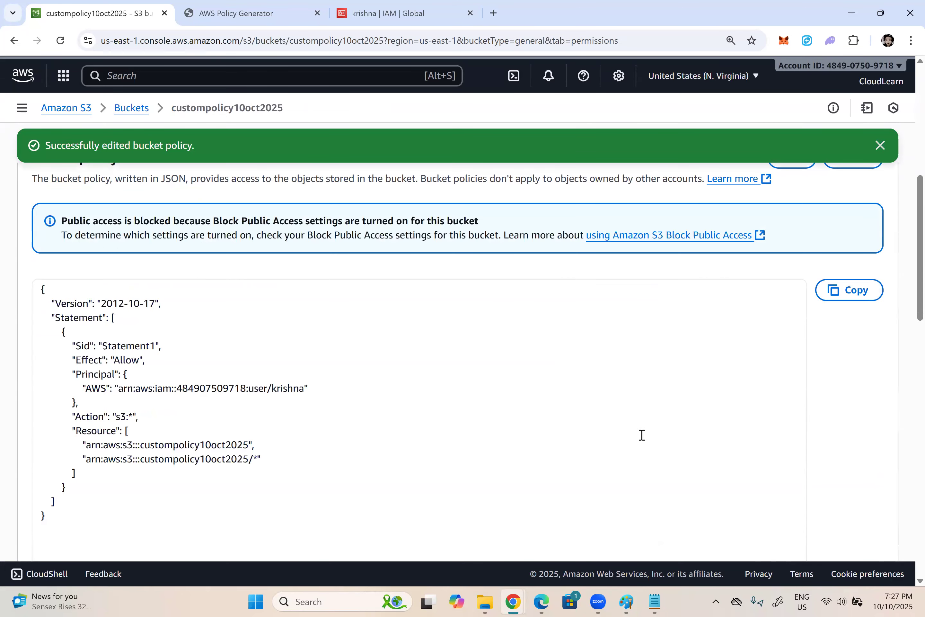
{"action": "scroll", "coordinate": [654, 513], "scroll_direction": "down", "scroll_amount": 2}
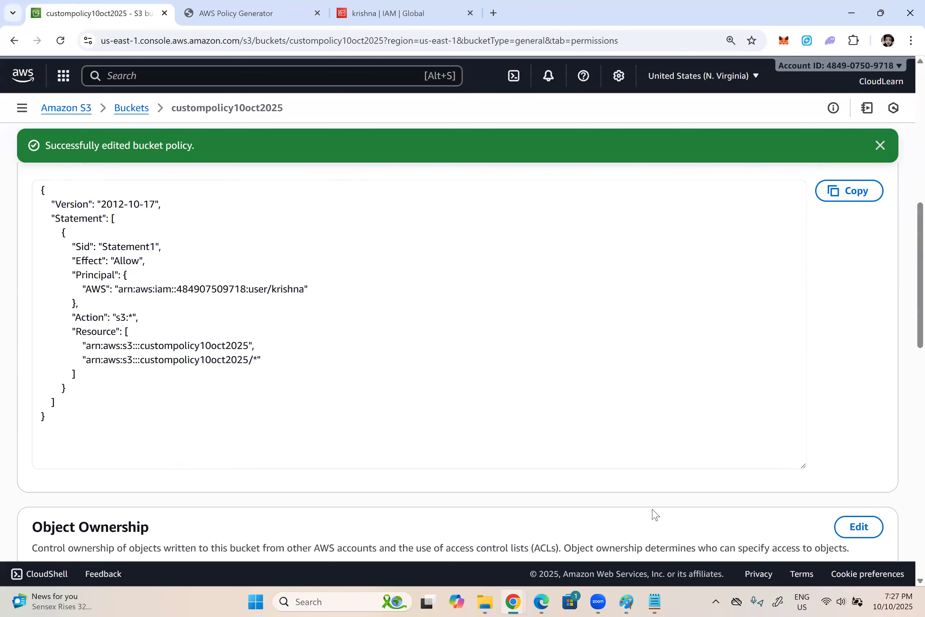
Switch to Edge and sign the read-only IAM user out of the AWS console.
{"action": "left_click", "coordinate": [544, 601]}
{"action": "left_click", "coordinate": [903, 72]}
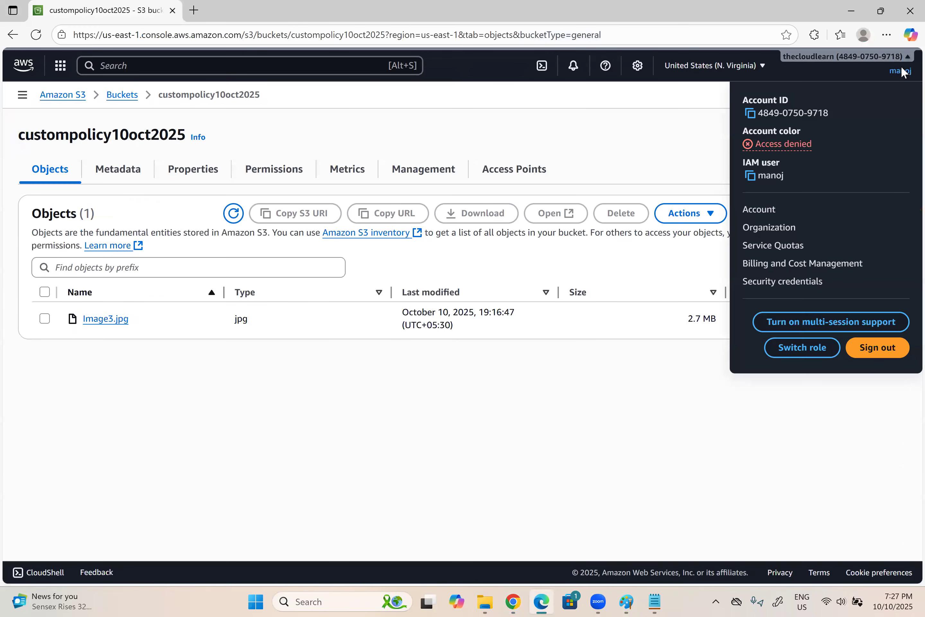
{"action": "left_click", "coordinate": [879, 349]}
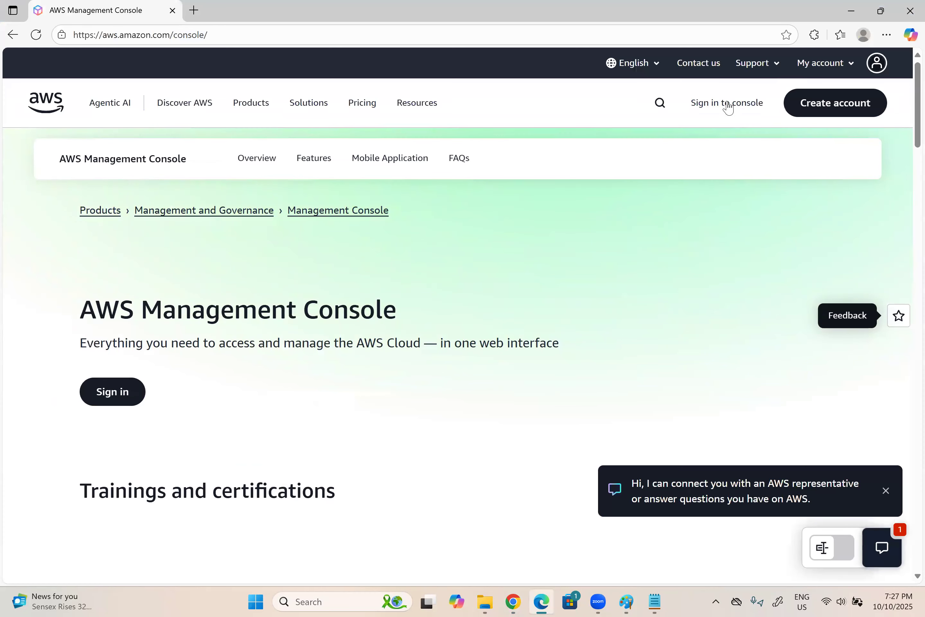
Sign in to the console as the IAM user granted full access, entering that user's IAM username and password.
{"action": "left_click", "coordinate": [727, 105]}
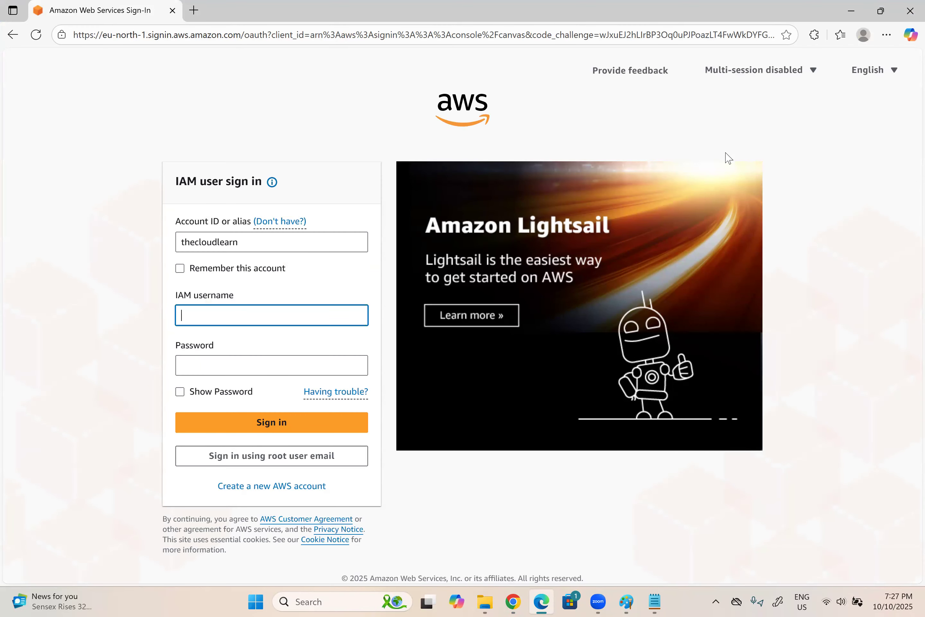
{"action": "type", "text": "krishna"}
{"action": "key", "text": "Tab"}
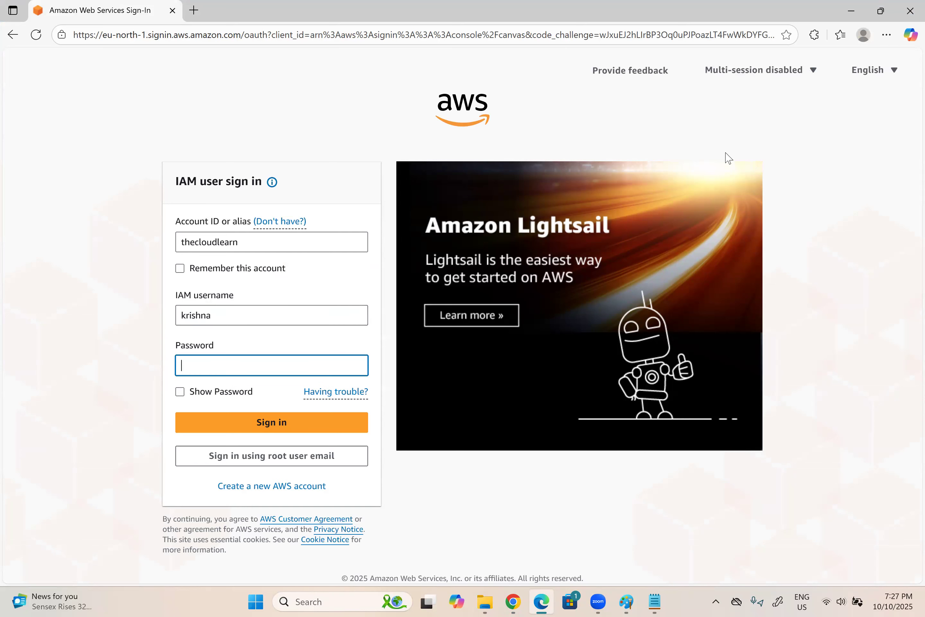
{"action": "type", "text": "•••••••••••"}
{"action": "left_click", "coordinate": [271, 423]}
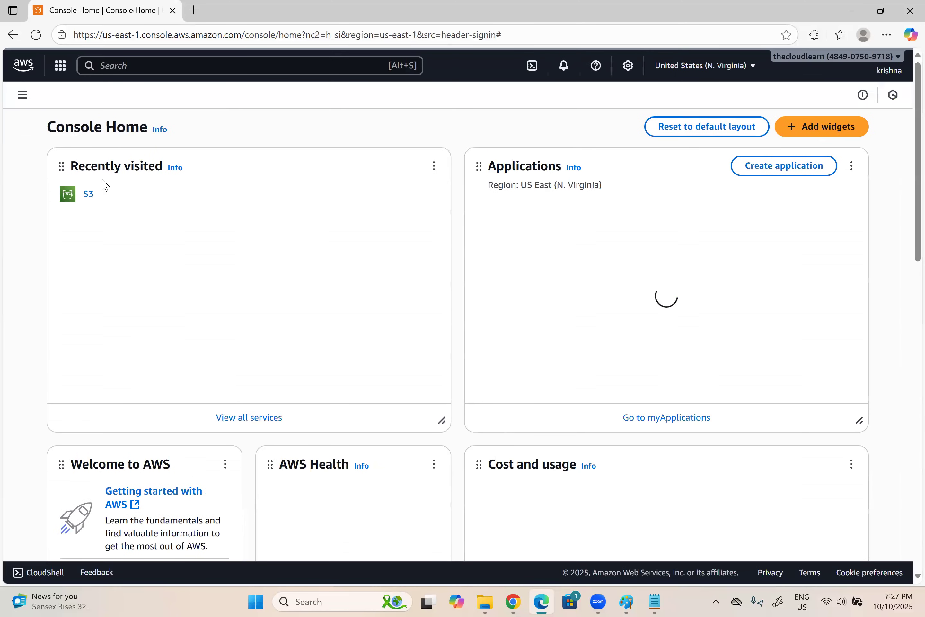
Open the custompolicy10oct2025 bucket in S3.
{"action": "left_click", "coordinate": [88, 195]}
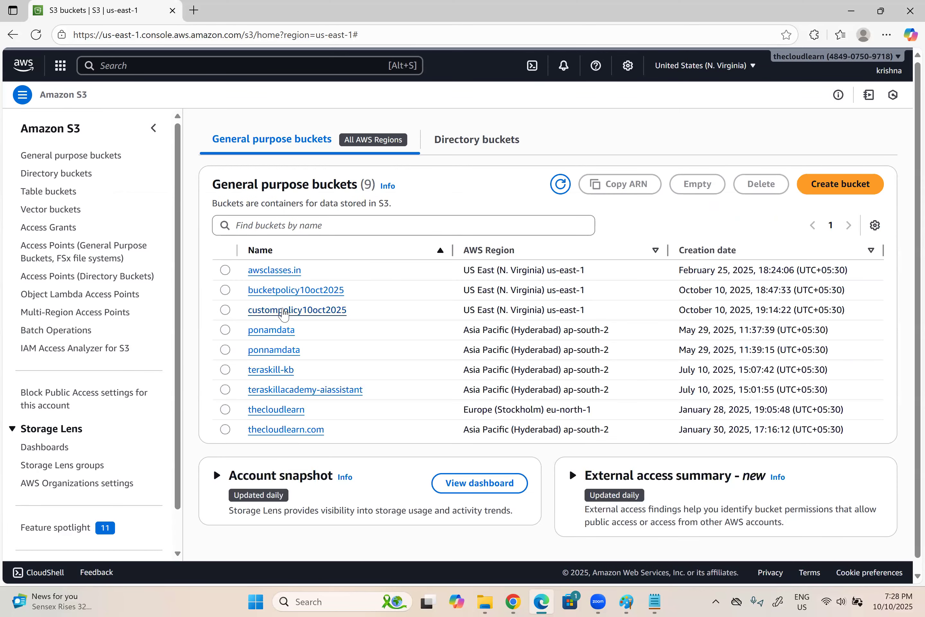
{"action": "left_click", "coordinate": [278, 312]}
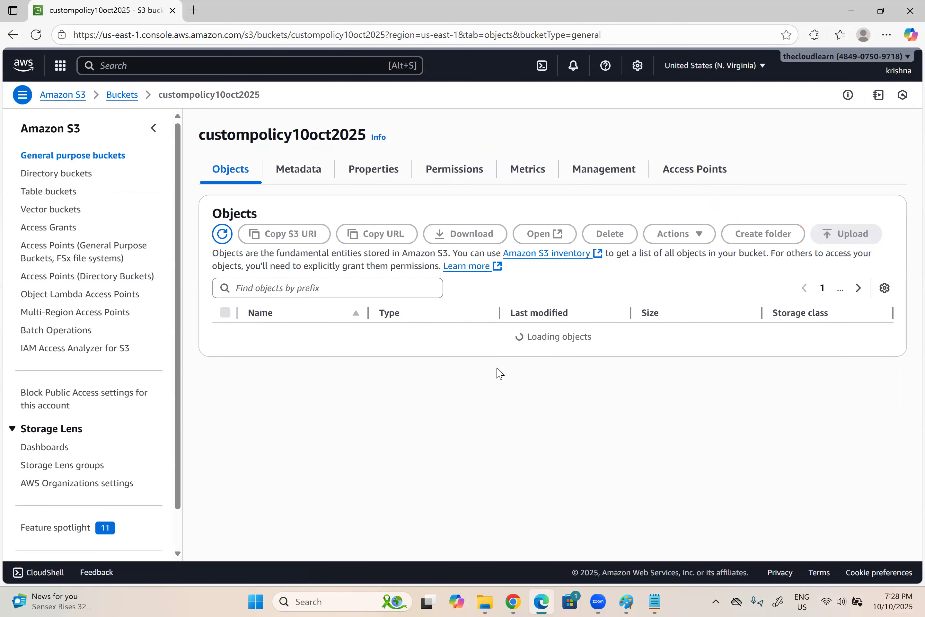
{"action": "left_click", "coordinate": [874, 228]}
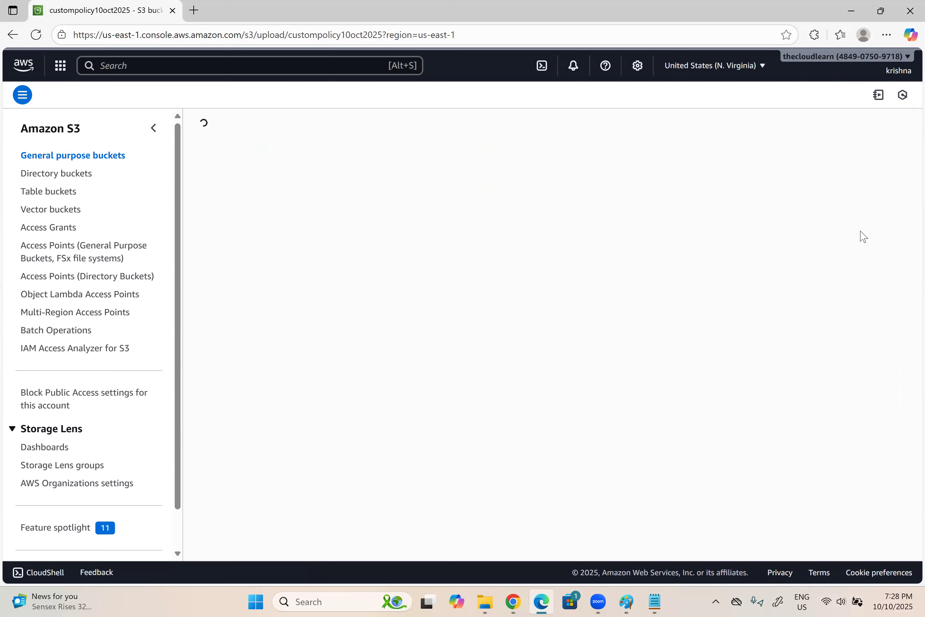
{"action": "left_click", "coordinate": [772, 246]}
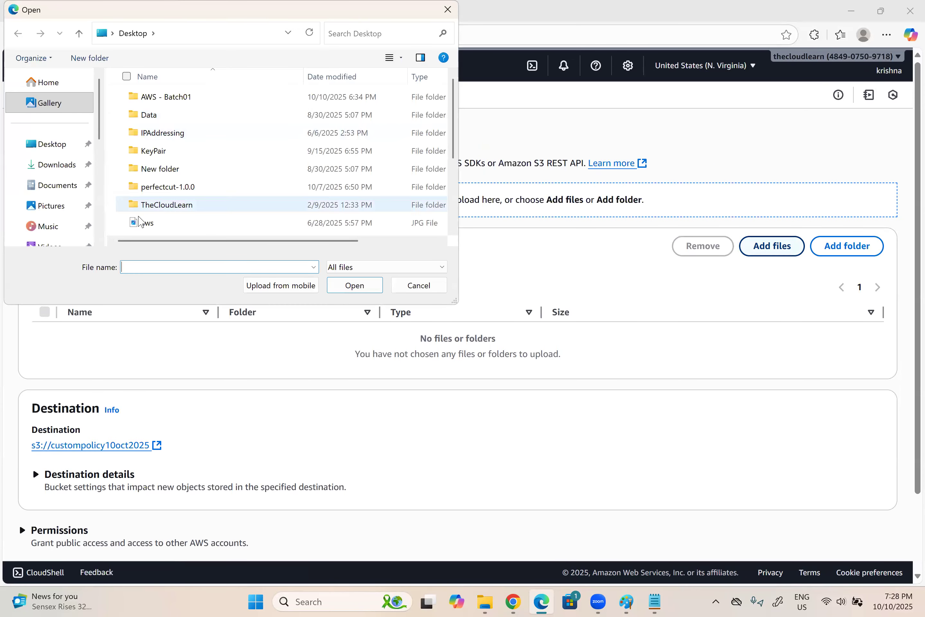
{"action": "left_click", "coordinate": [147, 224]}
{"action": "left_click", "coordinate": [354, 285]}
{"action": "left_click", "coordinate": [772, 247]}
{"action": "left_click", "coordinate": [57, 164]}
{"action": "scroll", "coordinate": [239, 167], "scroll_direction": "down", "scroll_amount": 10}
{"action": "left_click", "coordinate": [313, 87]}
{"action": "left_click", "coordinate": [154, 123]}
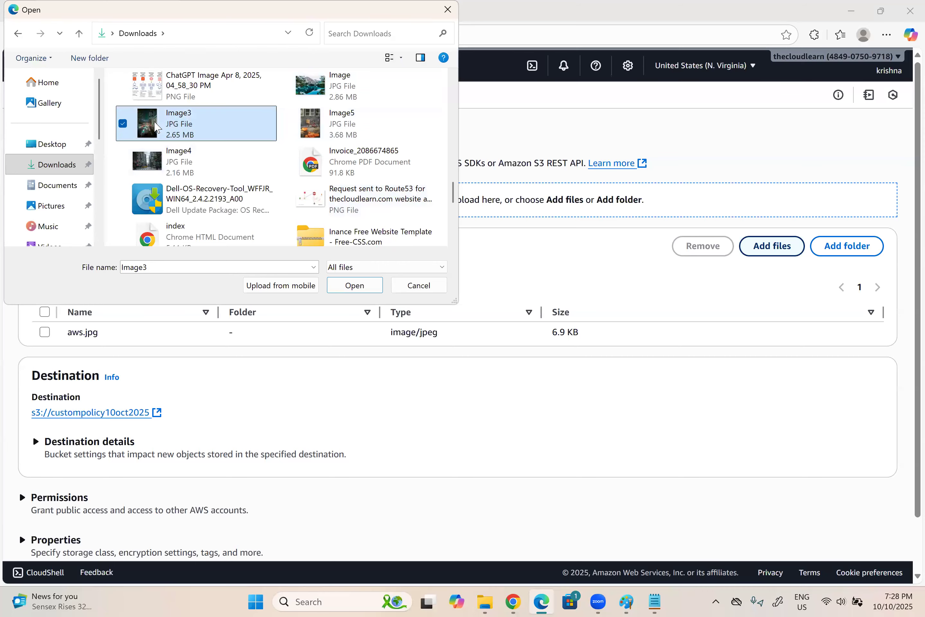
{"action": "key", "text": "Return"}
{"action": "scroll", "coordinate": [393, 333], "scroll_direction": "down", "scroll_amount": 2}
{"action": "scroll", "coordinate": [358, 310], "scroll_direction": "up", "scroll_amount": 2}
{"action": "scroll", "coordinate": [759, 388], "scroll_direction": "down", "scroll_amount": 2}
{"action": "left_click", "coordinate": [813, 525]}
{"action": "left_click", "coordinate": [616, 362]}
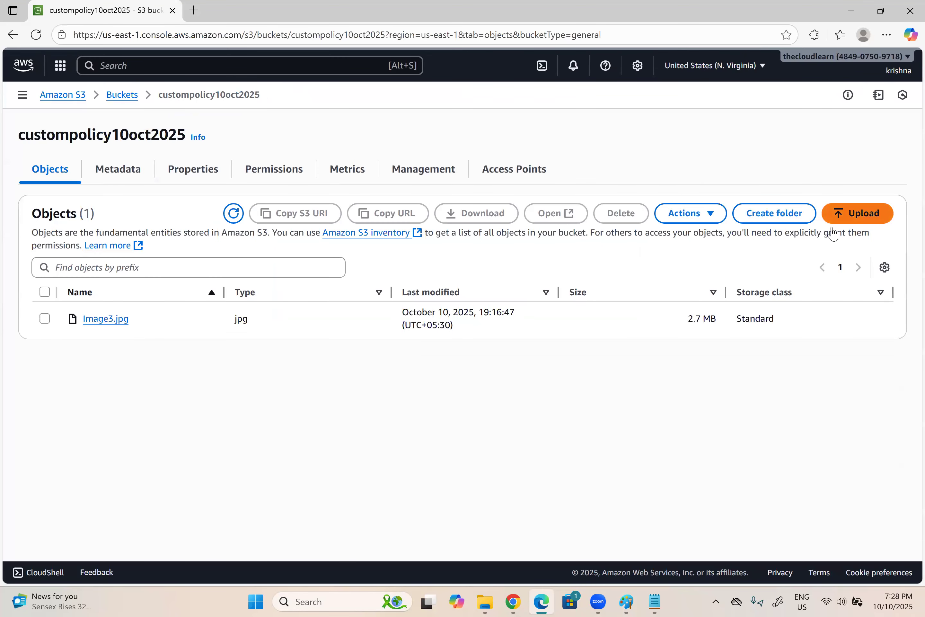
Start an upload to the bucket and add Image4.jpg and Image.jpg from the Downloads folder.
{"action": "left_click", "coordinate": [838, 216]}
{"action": "left_click", "coordinate": [772, 251]}
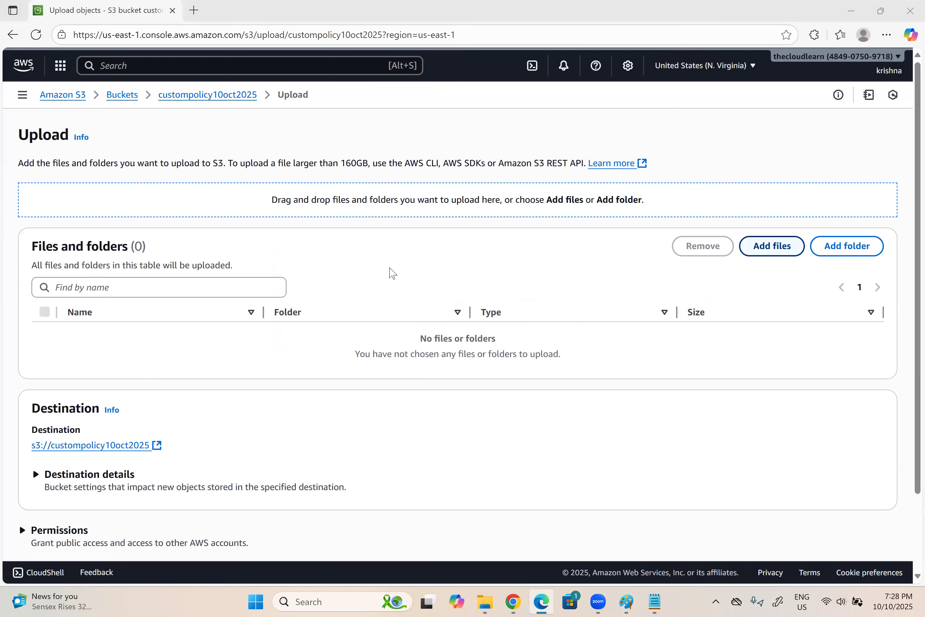
{"action": "left_click", "coordinate": [209, 195]}
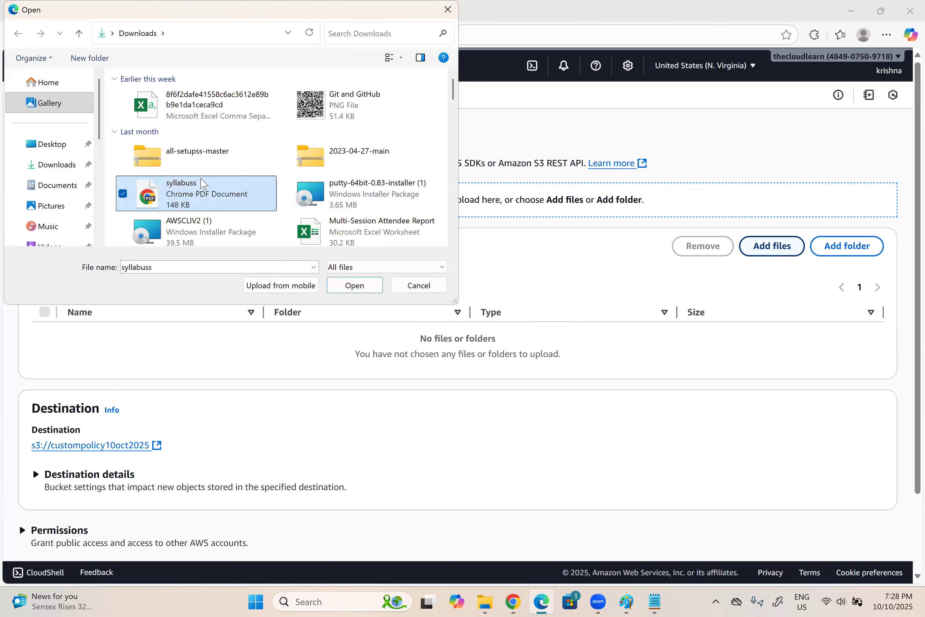
{"action": "key", "text": "i"}
{"action": "double_click", "coordinate": [182, 162]}
{"action": "left_click", "coordinate": [772, 246]}
{"action": "left_click", "coordinate": [345, 186]}
{"action": "key", "text": "i"}
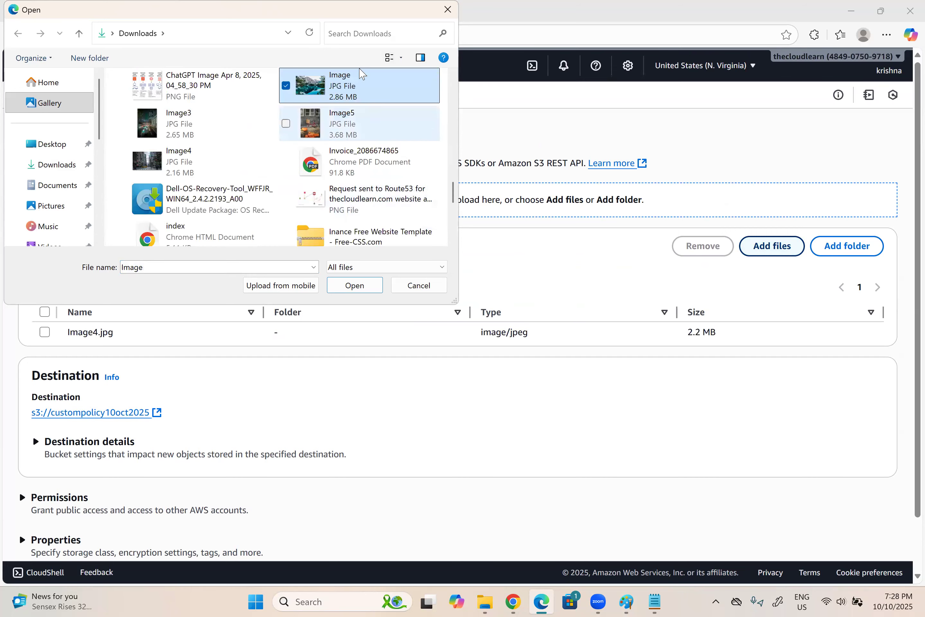
{"action": "left_click", "coordinate": [358, 285]}
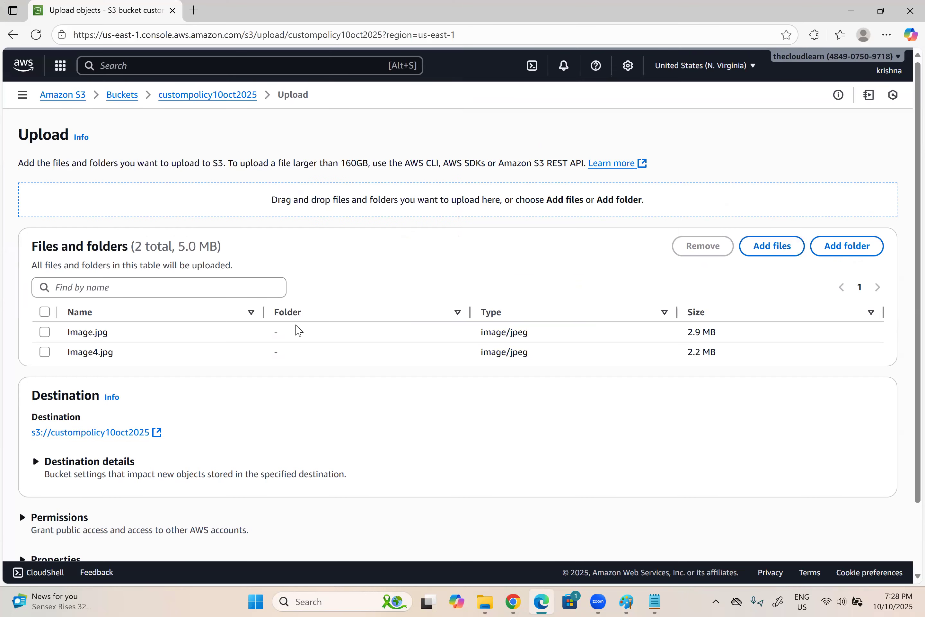
Upload the two added images to custompolicy10oct2025 and close the upload status page.
{"action": "scroll", "coordinate": [299, 330], "scroll_direction": "down", "scroll_amount": 2}
{"action": "left_click", "coordinate": [867, 524]}
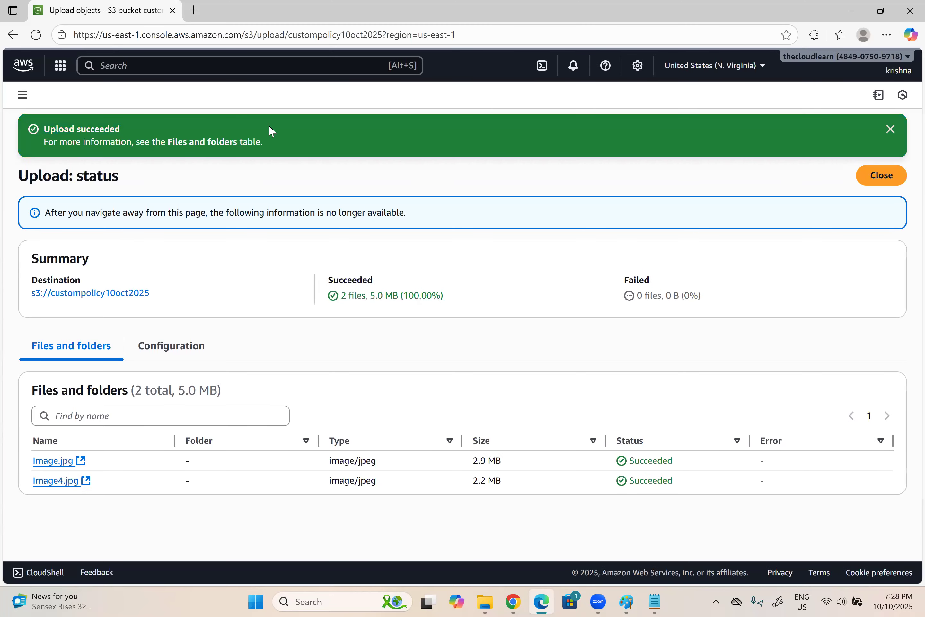
{"action": "left_click", "coordinate": [881, 177]}
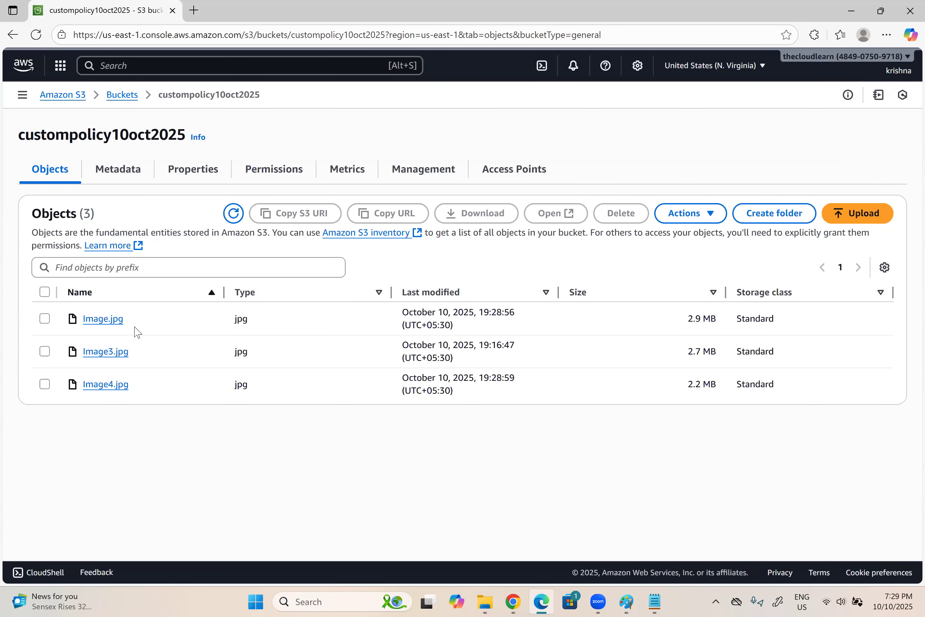
Permanently delete Image3.jpg from the bucket, confirming with "permanently delete", and close the deletion status page.
{"action": "left_click", "coordinate": [45, 351]}
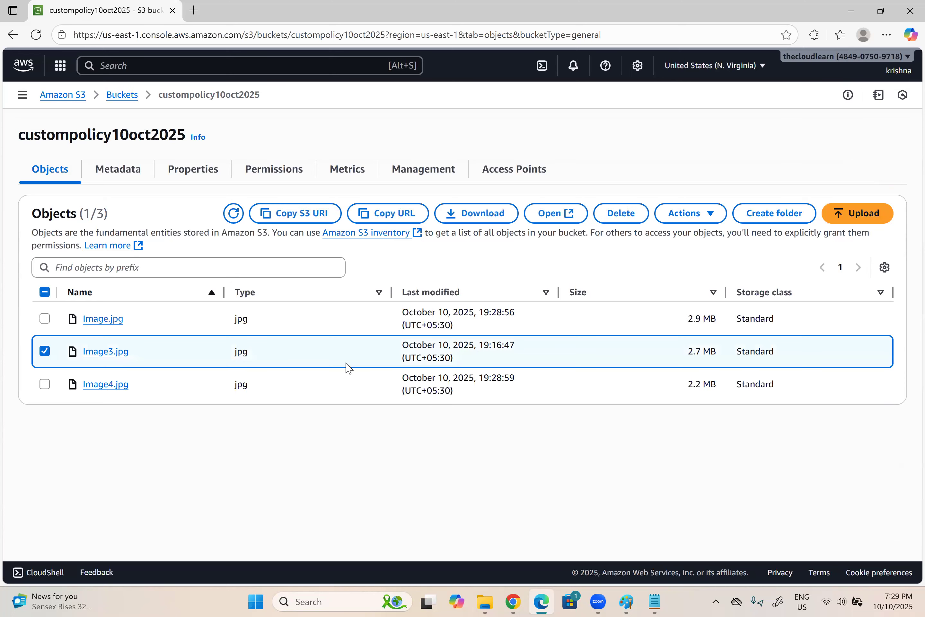
{"action": "left_click", "coordinate": [621, 213]}
{"action": "left_click", "coordinate": [138, 423]}
{"action": "type", "text": "permanently delete"}
{"action": "left_click", "coordinate": [862, 471]}
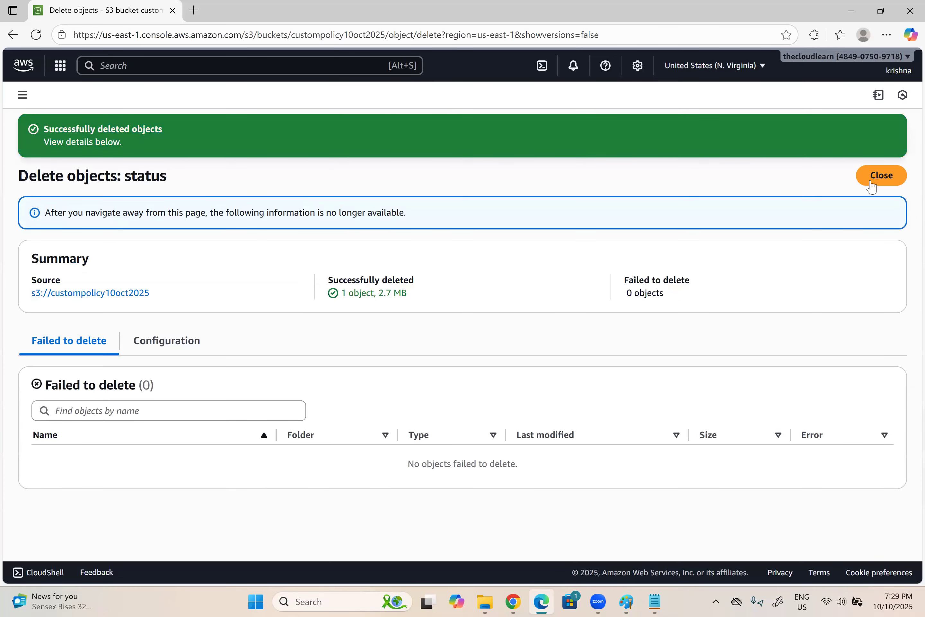
{"action": "left_click", "coordinate": [881, 175]}
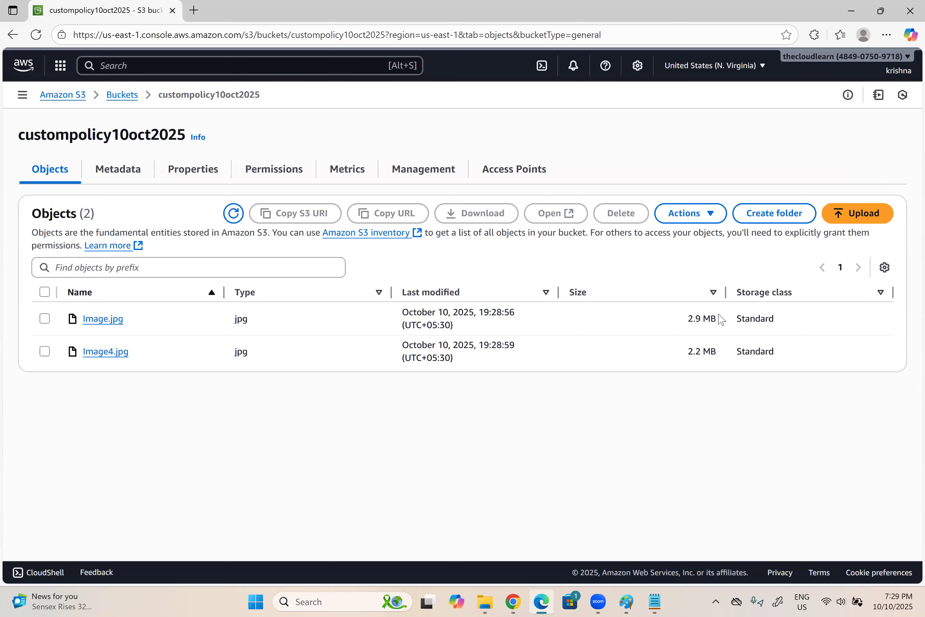
Sign the full-access IAM user out and open the console sign-in page again.
{"action": "left_click", "coordinate": [896, 75]}
{"action": "left_click", "coordinate": [878, 350]}
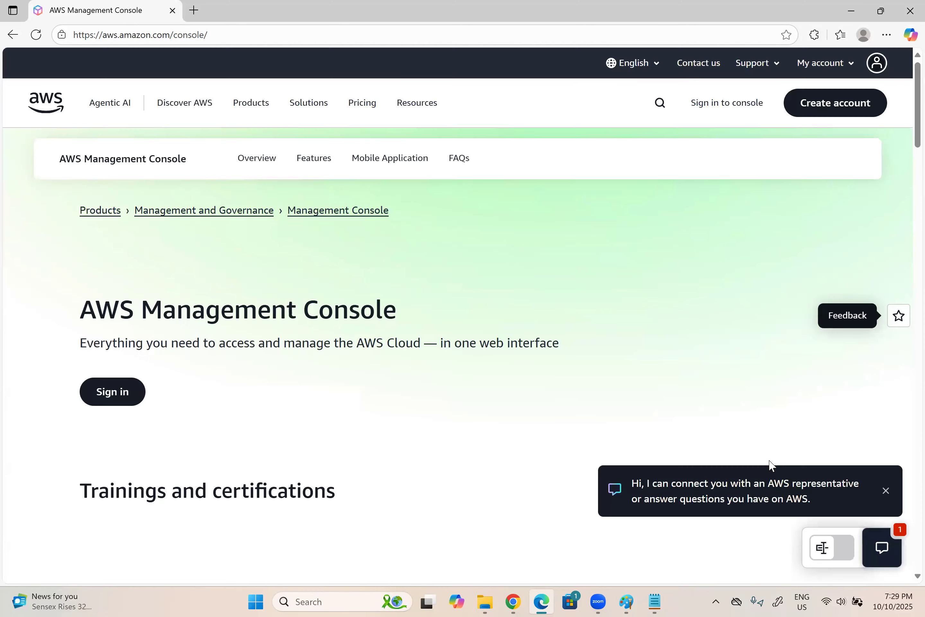
{"action": "left_click", "coordinate": [727, 102]}
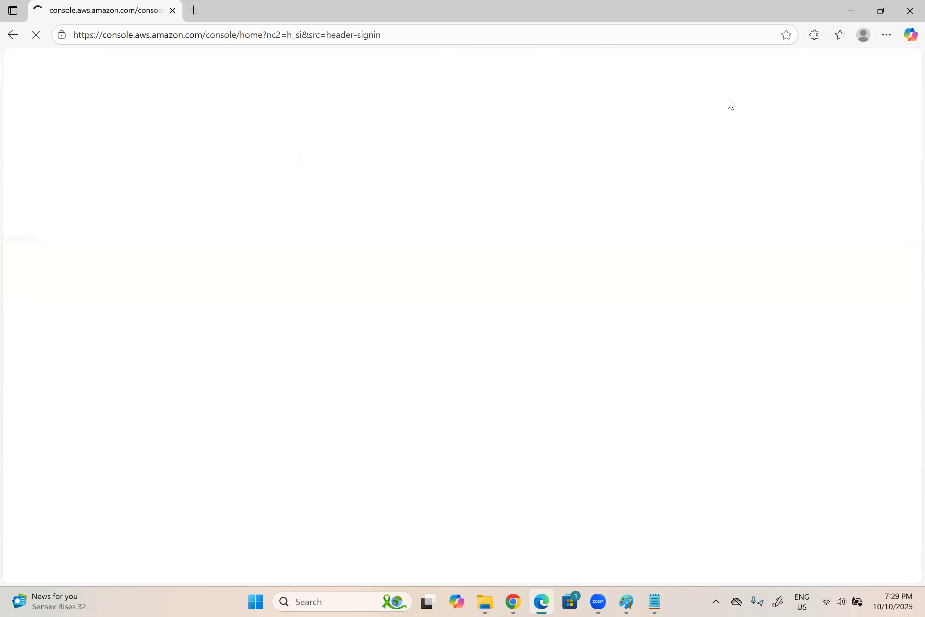
Switch to the Notepad notes, add "& Delete" after "upload" in item 6 and highlight the username in item 7.
{"action": "left_click", "coordinate": [655, 602]}
{"action": "key", "text": "Up"}
{"action": "scroll", "coordinate": [127, 295], "scroll_direction": "up", "scroll_amount": 2}
{"action": "left_click", "coordinate": [465, 296]}
{"action": "type", "text": "& Delete objects into S3 bucket"}
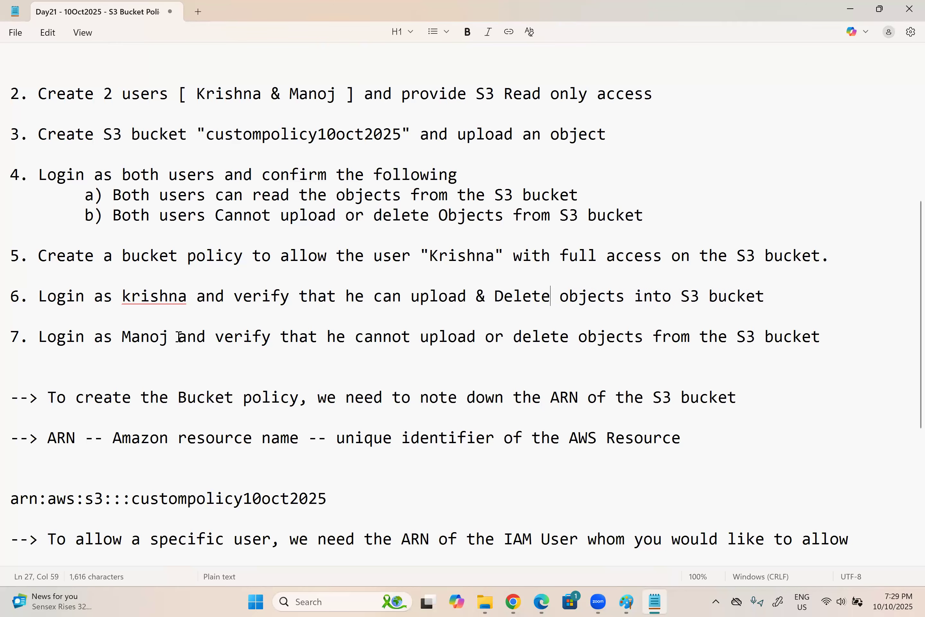
{"action": "left_click_drag", "start_coordinate": [169, 336], "coordinate": [131, 337]}
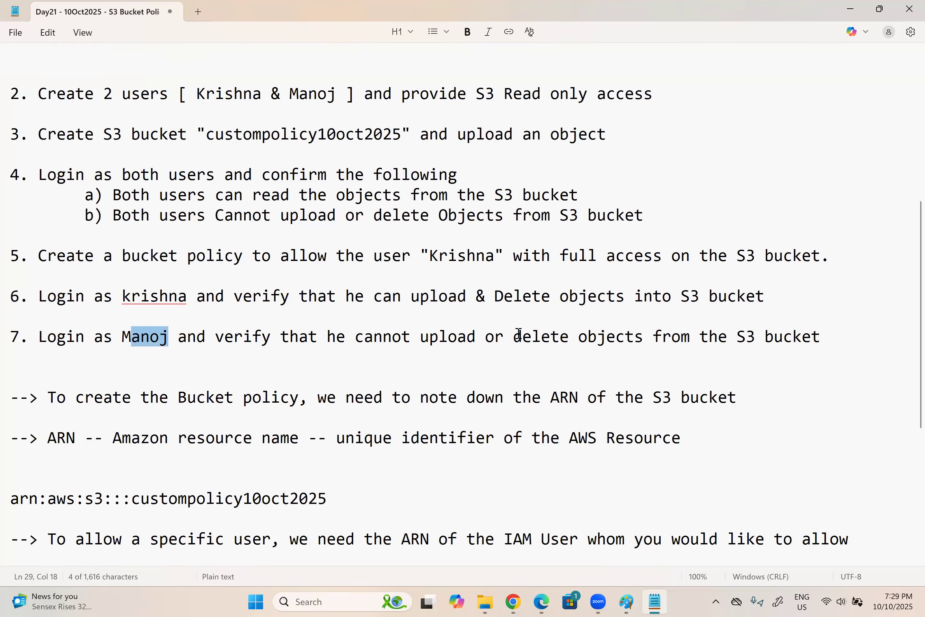
Switch to the browser and sign in to the console with the second IAM user's username and account password.
{"action": "key", "text": "alt+Tab"}
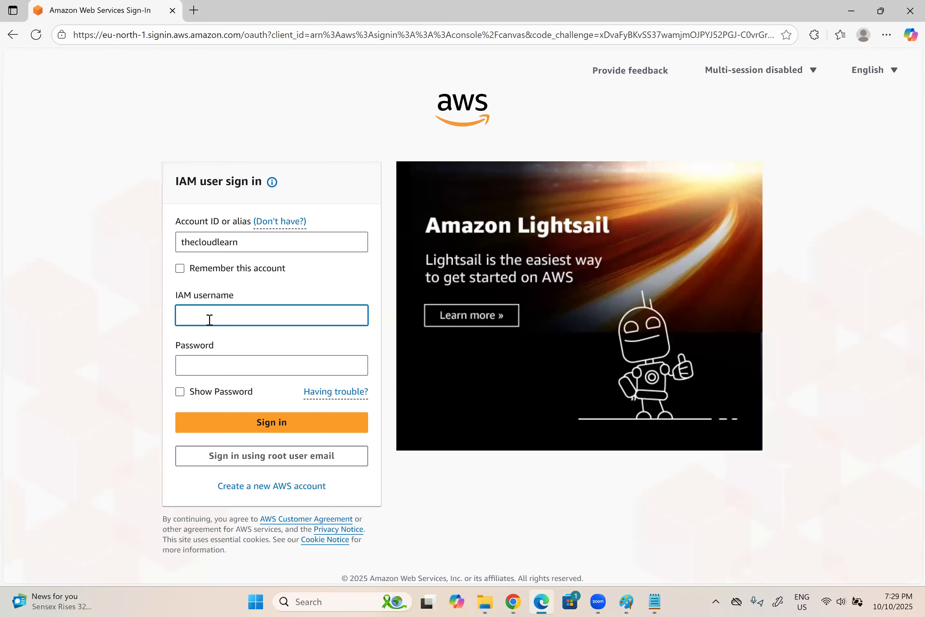
{"action": "left_click", "coordinate": [209, 320]}
{"action": "type", "text": "manoj"}
{"action": "key", "text": "Tab"}
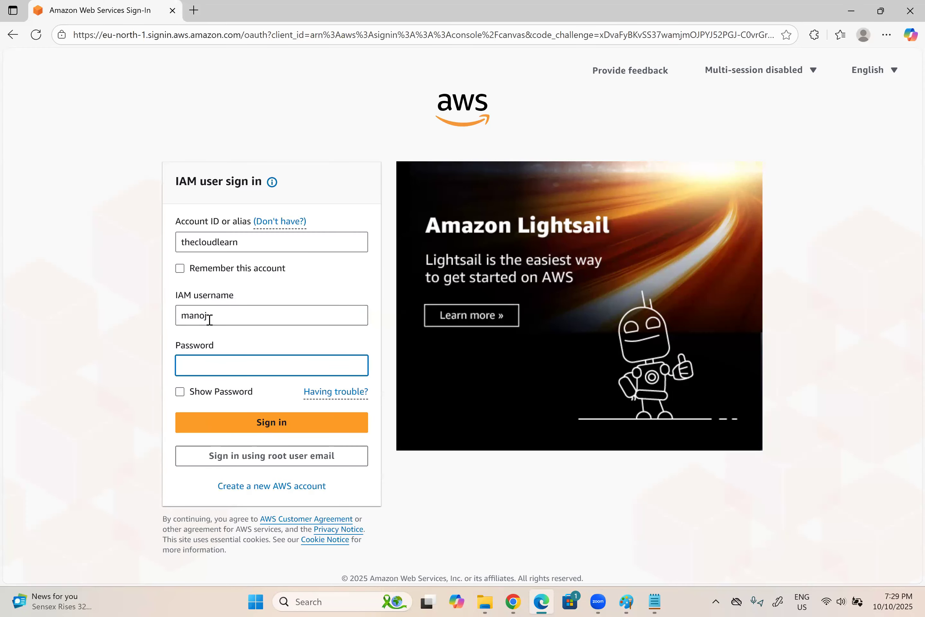
{"action": "type", "text": "•••"}
{"action": "key", "text": "Return"}
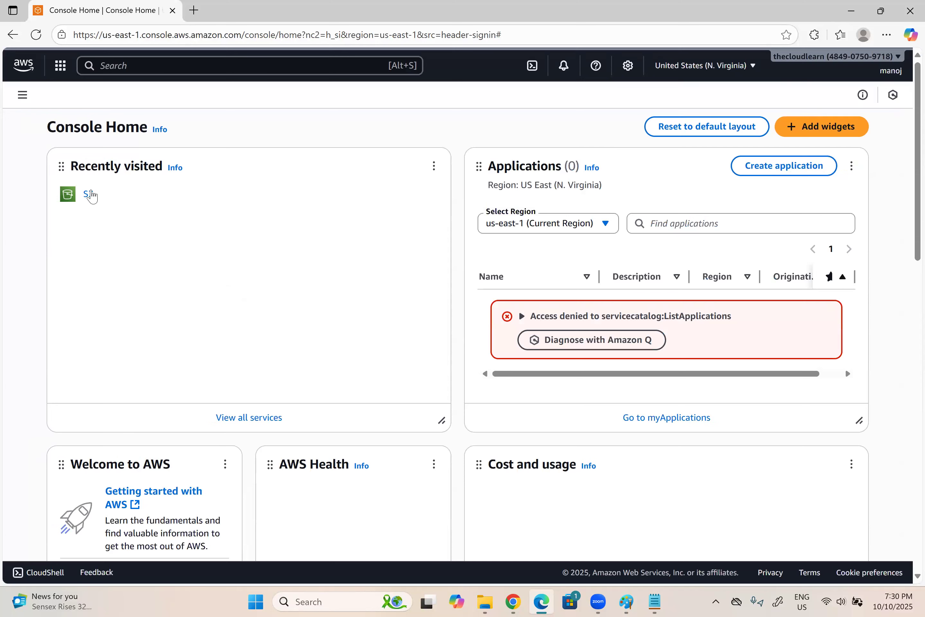
Open the S3 bucket custompolicy10oct2025, view Image.jpg and close the image.
{"action": "left_click", "coordinate": [90, 195]}
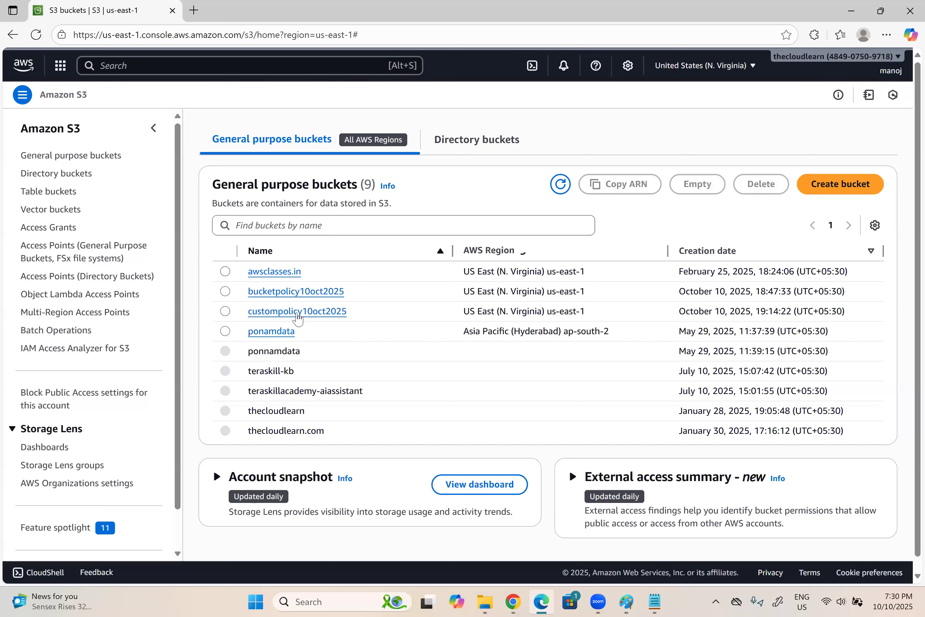
{"action": "left_click", "coordinate": [297, 314]}
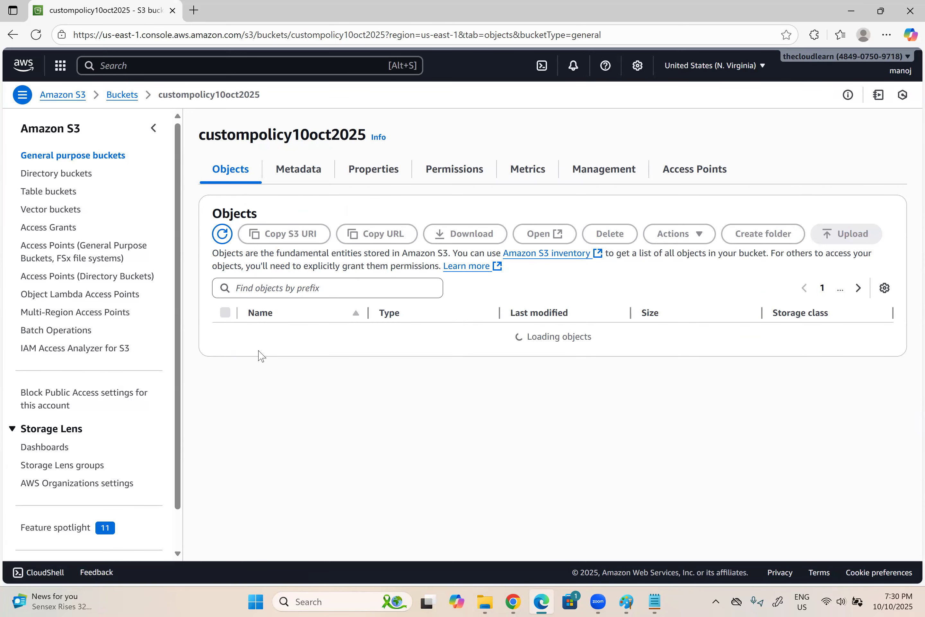
{"action": "left_click", "coordinate": [225, 340]}
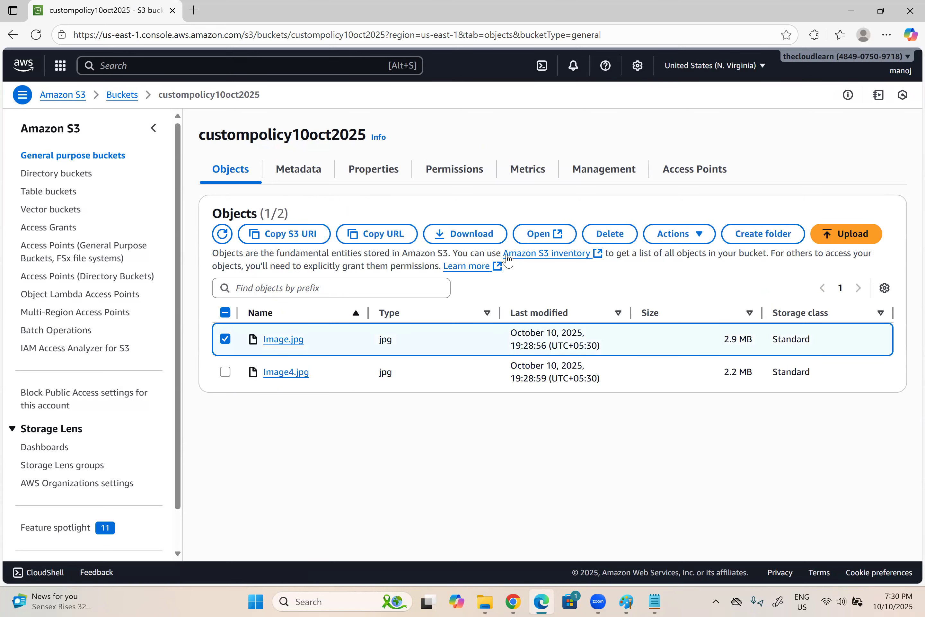
{"action": "left_click", "coordinate": [556, 235]}
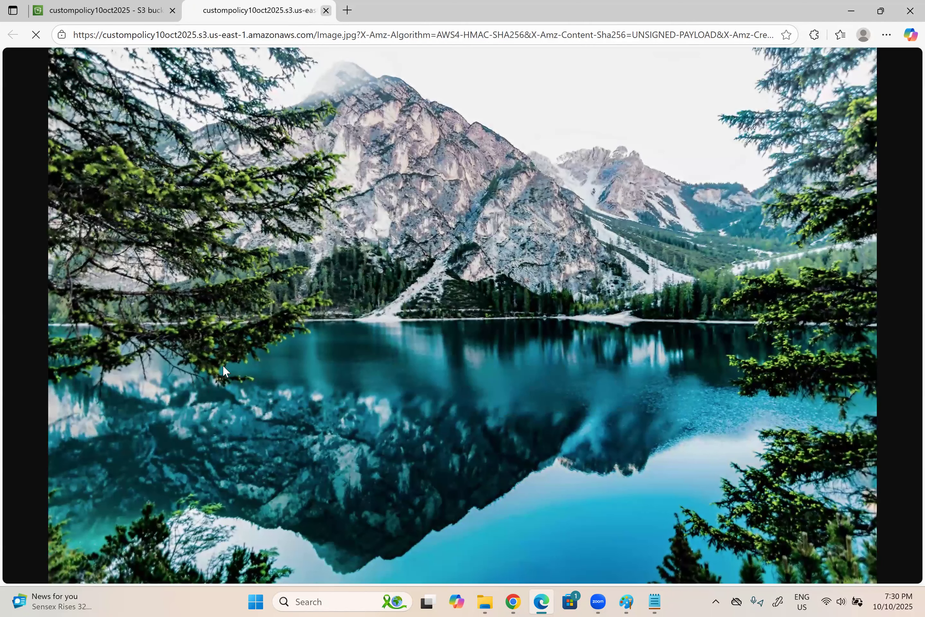
{"action": "left_click", "coordinate": [326, 11]}
Select only Image4.jpg in the bucket, view it and close the image.
{"action": "left_click", "coordinate": [225, 339]}
{"action": "left_click", "coordinate": [224, 371]}
{"action": "left_click", "coordinate": [547, 236]}
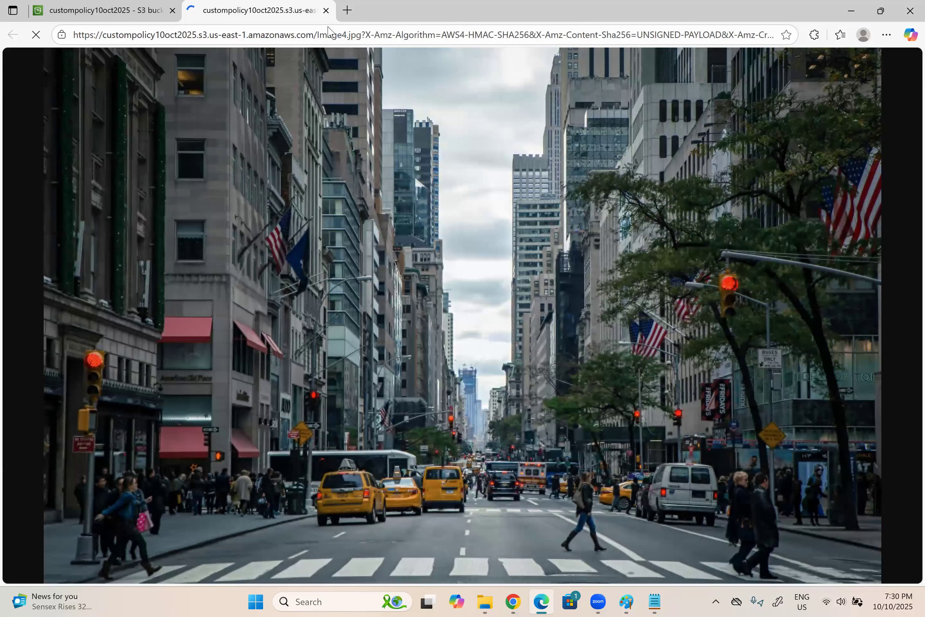
{"action": "key", "text": "ctrl+w"}
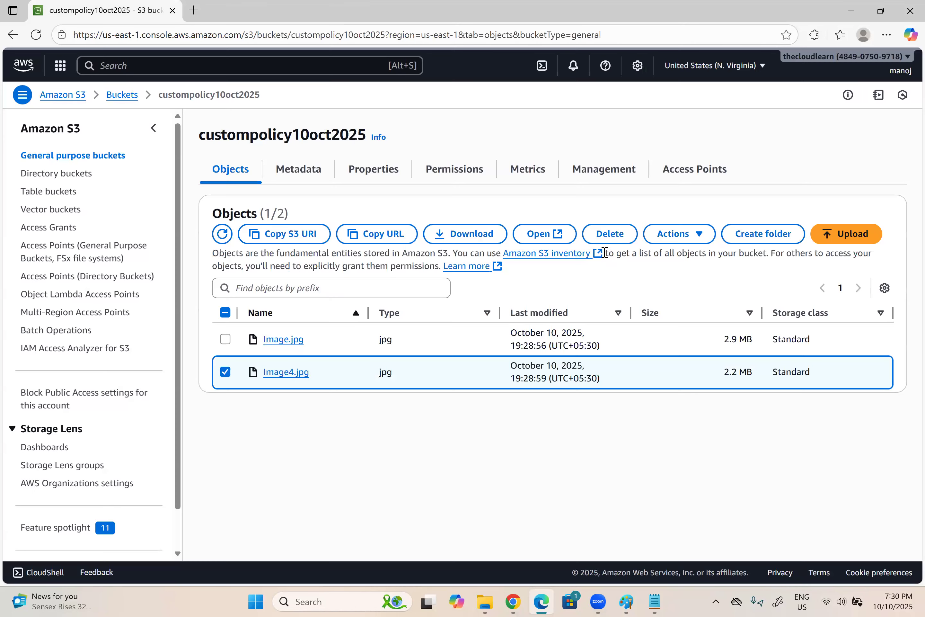
Try to delete Image4.jpg from custompolicy10oct2025, confirming with "permanently delete", and close the deletion status page.
{"action": "left_click", "coordinate": [609, 235]}
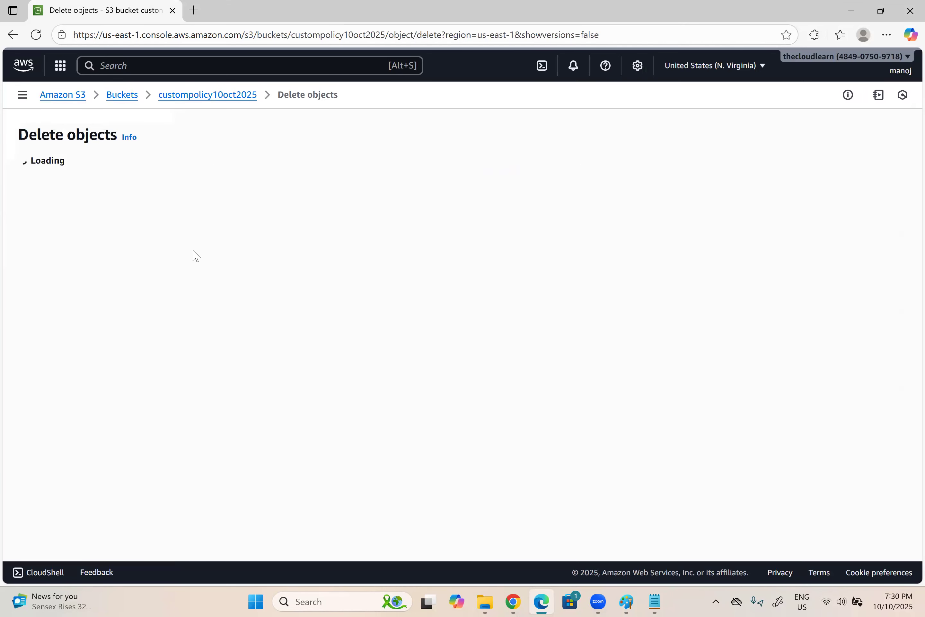
{"action": "left_click_drag", "start_coordinate": [142, 405], "coordinate": [217, 408]}
{"action": "key", "text": "ctrl+c"}
{"action": "left_click", "coordinate": [167, 432]}
{"action": "key", "text": "ctrl+v"}
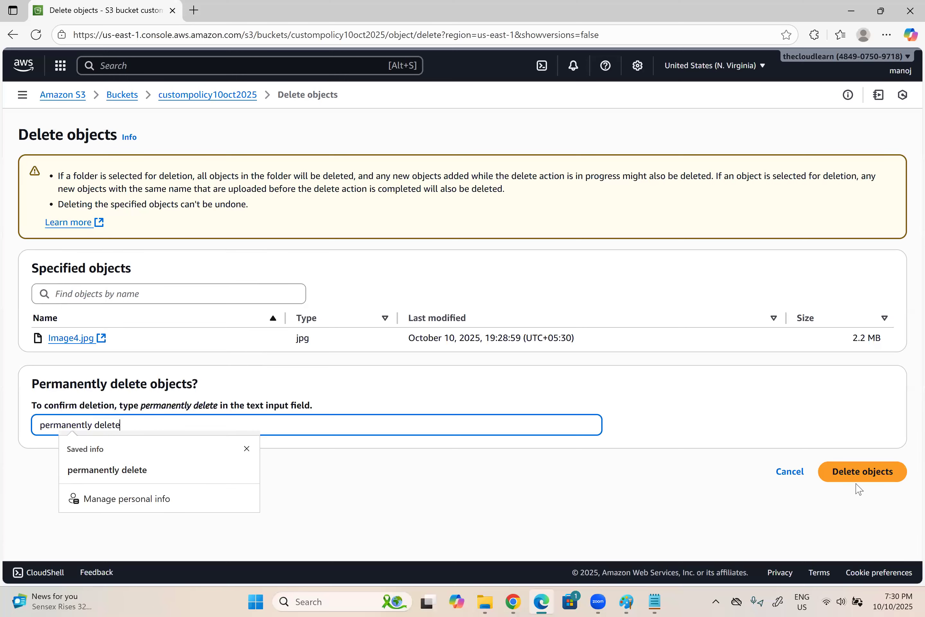
{"action": "left_click", "coordinate": [856, 479]}
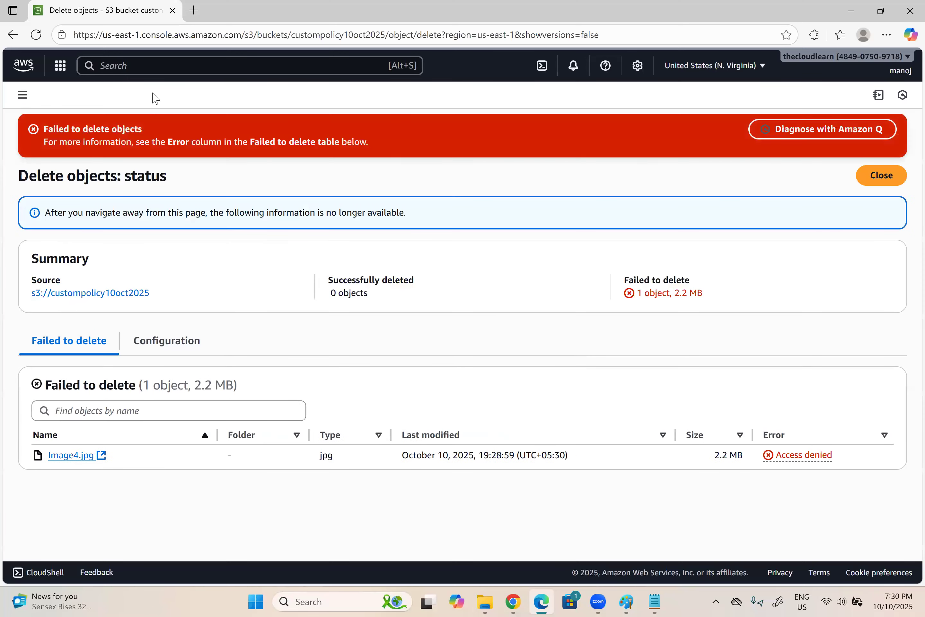
{"action": "left_click", "coordinate": [881, 176]}
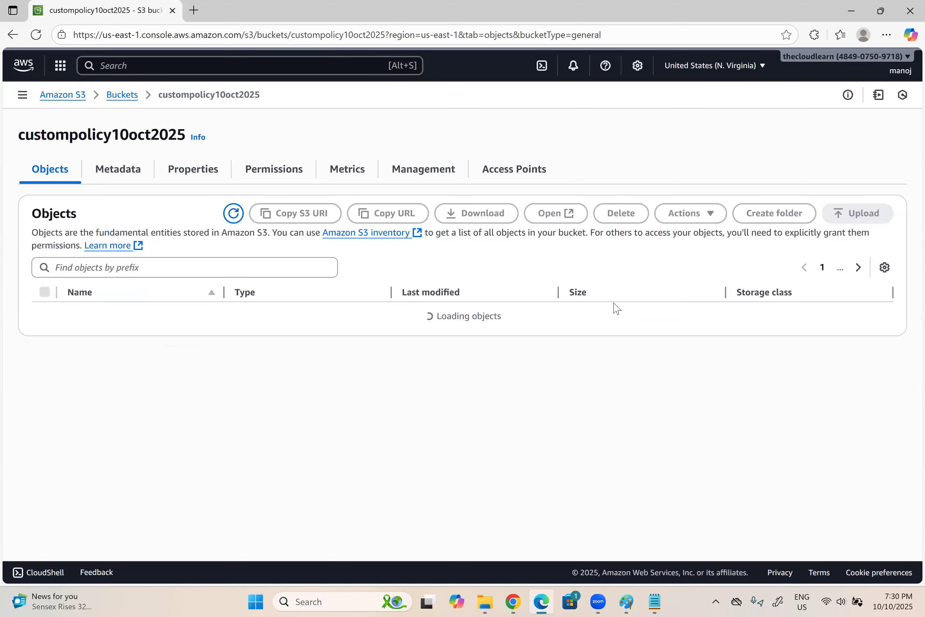
Try to upload Image3.jpg from Downloads to custompolicy10oct2025.
{"action": "left_click", "coordinate": [862, 216]}
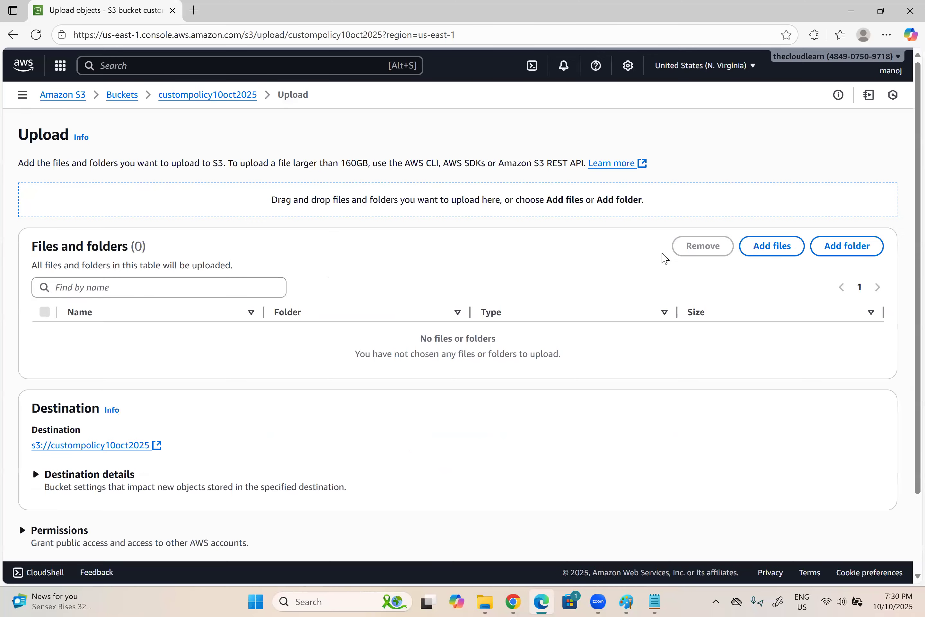
{"action": "left_click", "coordinate": [784, 250]}
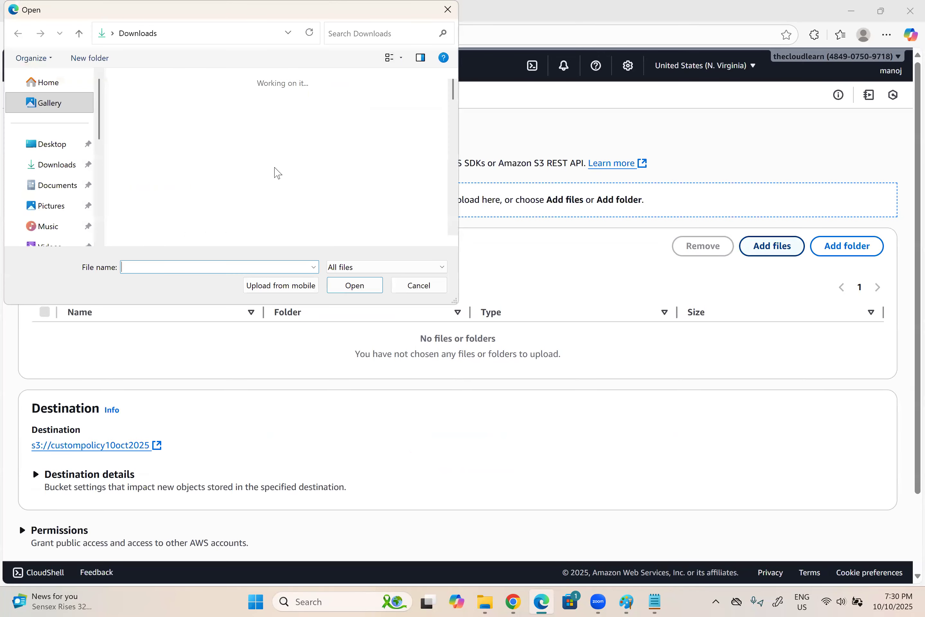
{"action": "left_click", "coordinate": [221, 158]}
{"action": "key", "text": "i"}
{"action": "double_click", "coordinate": [178, 117]}
{"action": "left_click", "coordinate": [863, 523]}
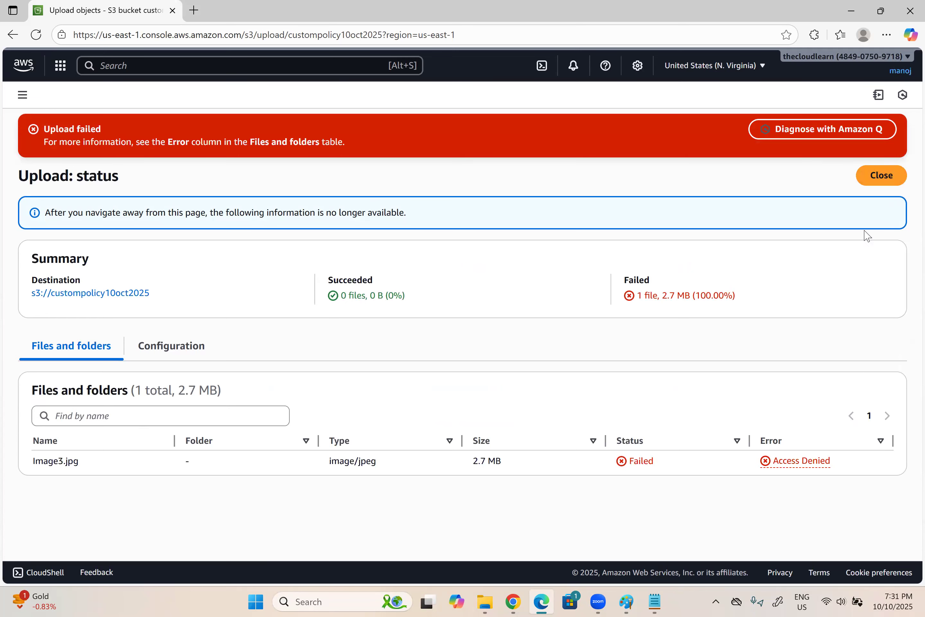
Sign the second IAM user out, switch to the Paint diagram and erase the red arrows between the users and Bucket1.
{"action": "left_click", "coordinate": [897, 67]}
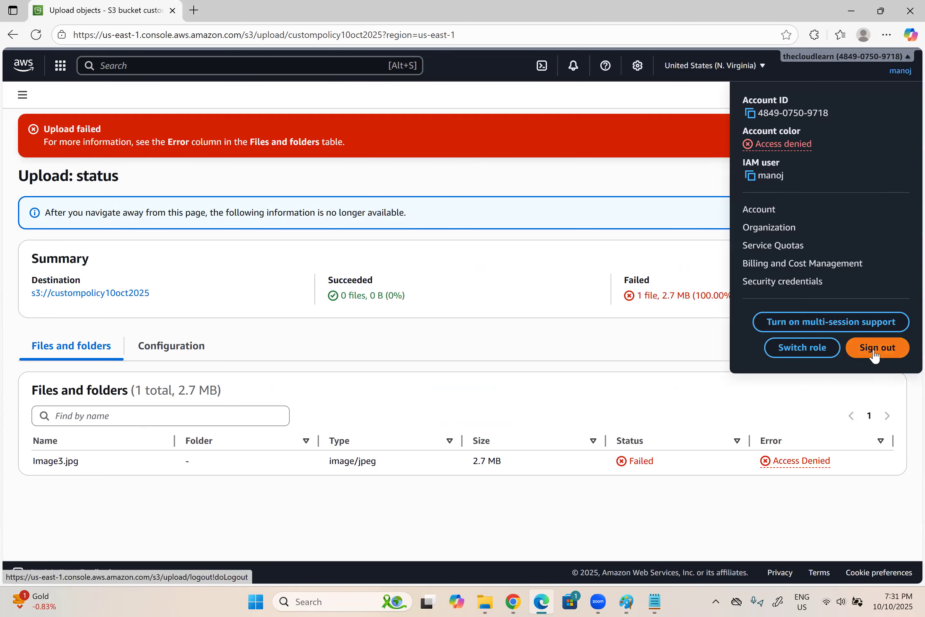
{"action": "left_click", "coordinate": [850, 10]}
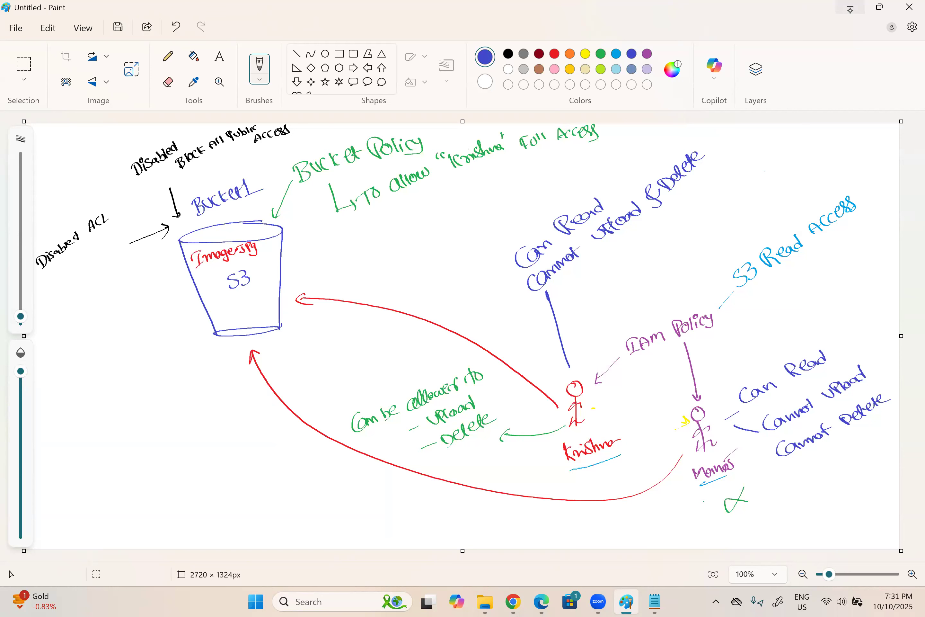
{"action": "mouse_move", "coordinate": [306, 297]}
{"action": "left_mouse_down"}
{"action": "mouse_move", "coordinate": [418, 321]}
{"action": "mouse_move", "coordinate": [541, 385]}
{"action": "mouse_move", "coordinate": [310, 346]}
{"action": "mouse_move", "coordinate": [682, 455]}
{"action": "left_mouse_up"}
Draw a second bucket in red below Bucket1, mark it "S3" and label it "Bucket2" with an underline.
{"action": "left_click", "coordinate": [259, 66]}
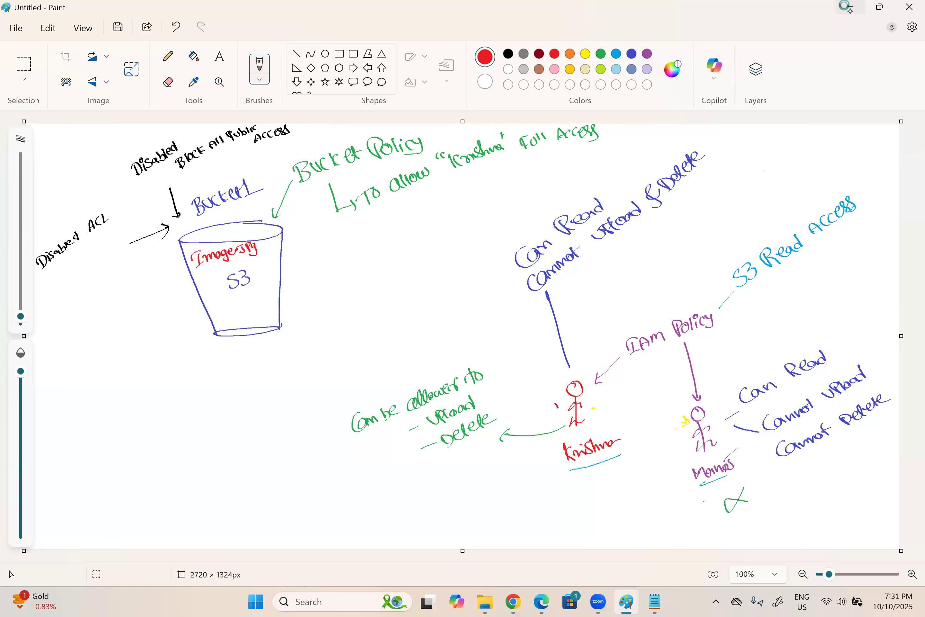
{"action": "mouse_move", "coordinate": [129, 390]}
{"action": "left_mouse_down"}
{"action": "mouse_move", "coordinate": [126, 415]}
{"action": "mouse_move", "coordinate": [115, 393]}
{"action": "mouse_move", "coordinate": [140, 468]}
{"action": "left_mouse_up"}
{"action": "mouse_move", "coordinate": [155, 389]}
{"action": "left_mouse_down"}
{"action": "mouse_move", "coordinate": [139, 466]}
{"action": "mouse_move", "coordinate": [162, 440]}
{"action": "mouse_move", "coordinate": [132, 438]}
{"action": "mouse_move", "coordinate": [148, 427]}
{"action": "mouse_move", "coordinate": [148, 438]}
{"action": "left_mouse_up"}
{"action": "left_click_drag", "start_coordinate": [56, 383], "coordinate": [90, 363]}
{"action": "left_click_drag", "start_coordinate": [90, 364], "coordinate": [126, 340]}
{"action": "left_click_drag", "start_coordinate": [51, 412], "coordinate": [130, 348]}
Underline both user names in red and draw a joint arrow from the users to Bucket2, labelled "Read".
{"action": "left_click_drag", "start_coordinate": [565, 474], "coordinate": [620, 455]}
{"action": "left_click_drag", "start_coordinate": [702, 478], "coordinate": [752, 467]}
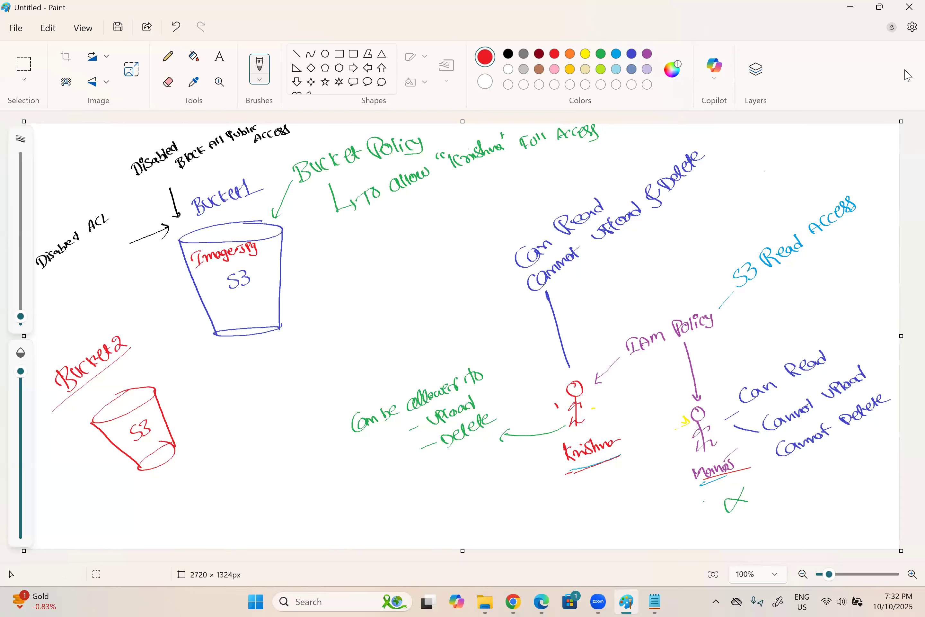
{"action": "key", "text": "p"}
{"action": "left_click", "coordinate": [607, 478]}
{"action": "left_click_drag", "start_coordinate": [601, 468], "coordinate": [689, 486]}
{"action": "mouse_move", "coordinate": [612, 500]}
{"action": "left_mouse_down"}
{"action": "mouse_move", "coordinate": [181, 462]}
{"action": "mouse_move", "coordinate": [190, 455]}
{"action": "mouse_move", "coordinate": [248, 459]}
{"action": "left_mouse_up"}
{"action": "left_click", "coordinate": [239, 443]}
{"action": "mouse_move", "coordinate": [243, 447]}
{"action": "left_mouse_down"}
{"action": "mouse_move", "coordinate": [262, 453]}
{"action": "mouse_move", "coordinate": [286, 427]}
{"action": "left_mouse_up"}
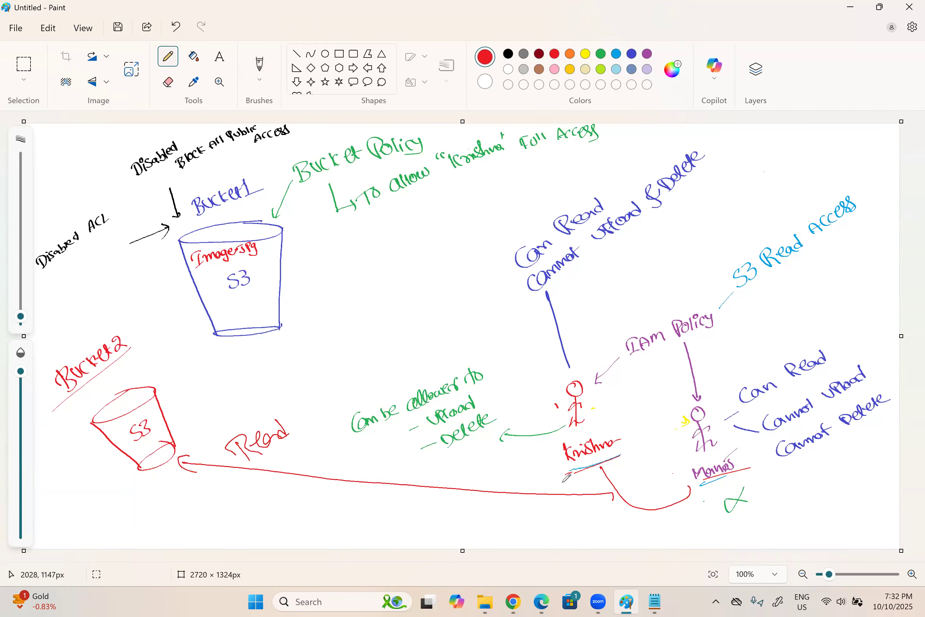
Switch to the browser and sign in to the console with the first IAM user's username, re-entering the account password.
{"action": "left_click", "coordinate": [541, 602]}
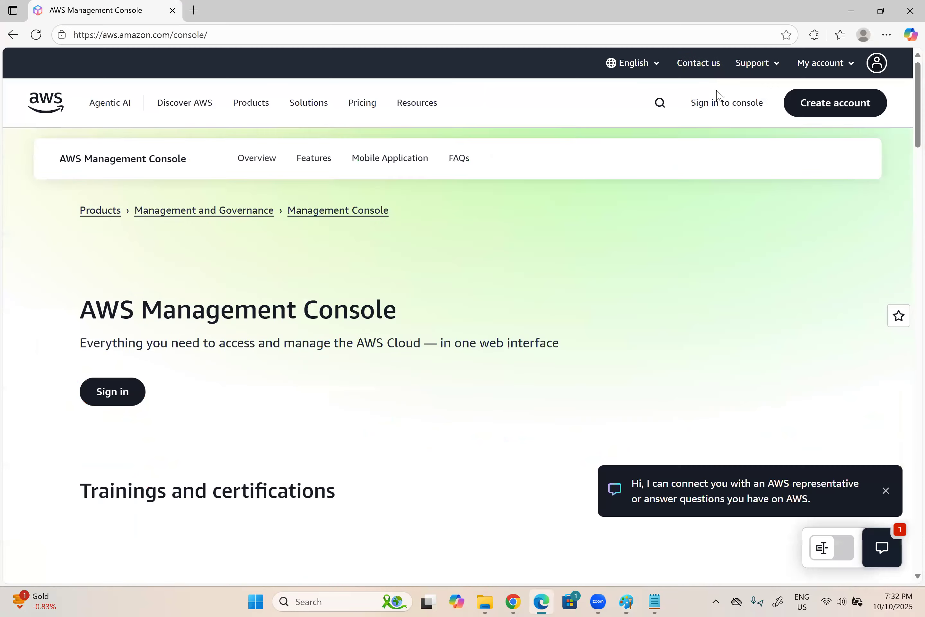
{"action": "left_click", "coordinate": [716, 106]}
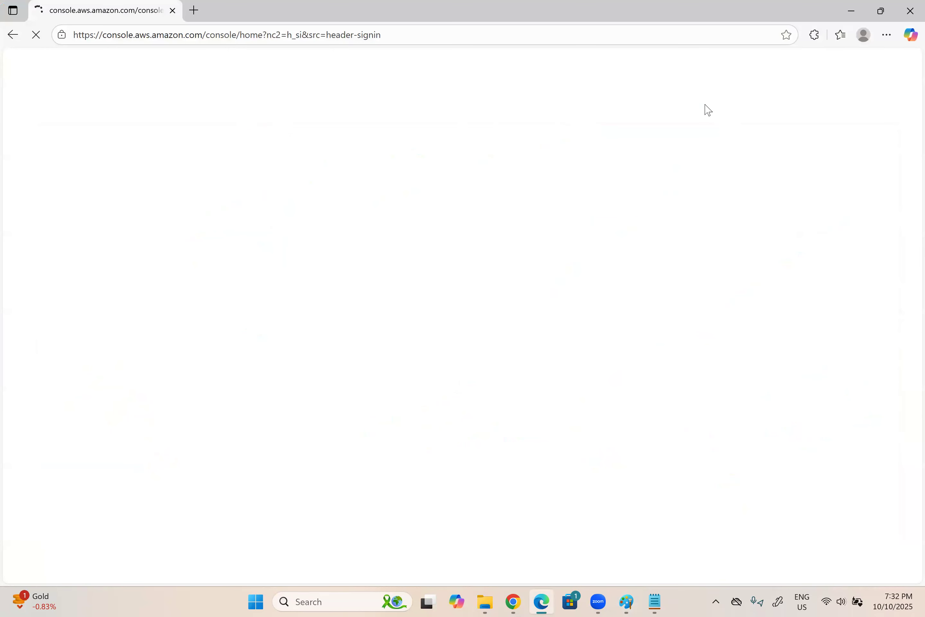
{"action": "left_click", "coordinate": [238, 313]}
{"action": "type", "text": "krishna"}
{"action": "key", "text": "Tab"}
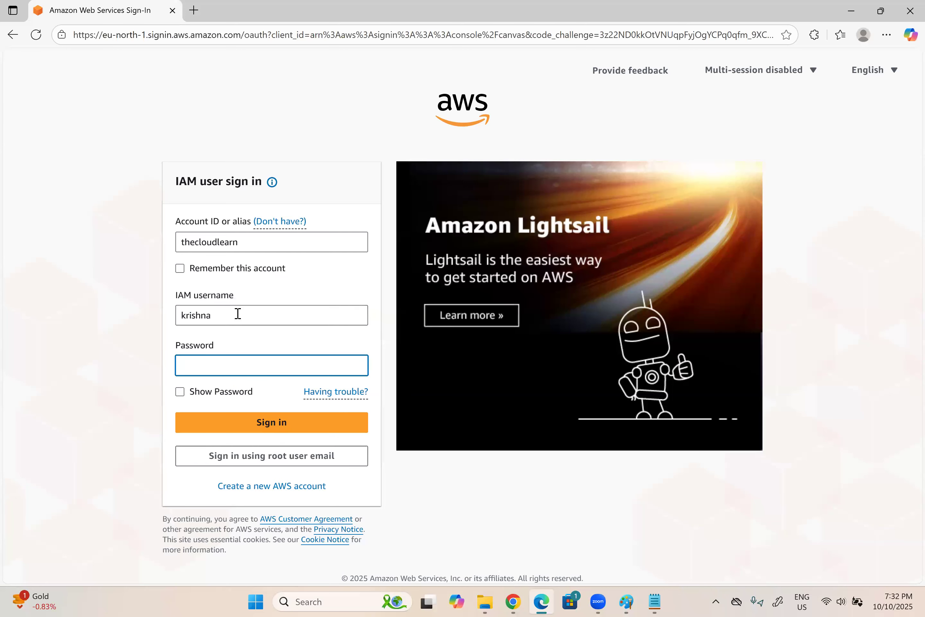
{"action": "type", "text": "•••••••••••"}
{"action": "key", "text": "Return"}
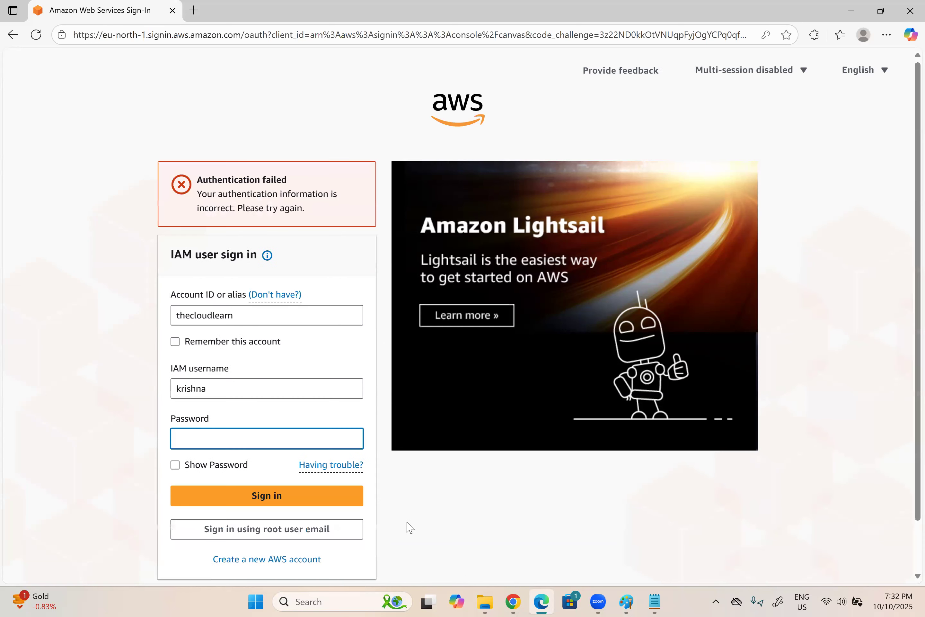
{"action": "type", "text": "••••"}
Switch to the Paint diagram, circle the "IAM Policy" label in red and return to the browser.
{"action": "left_click", "coordinate": [626, 601]}
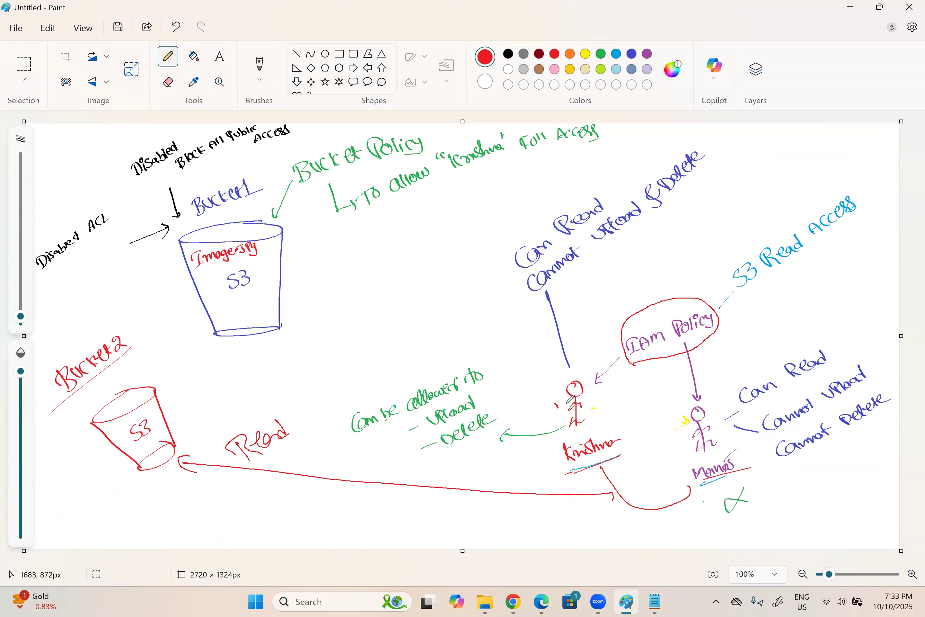
{"action": "left_click", "coordinate": [541, 601]}
Open the S3 bucket bucketpolicy10oct2025, view Image5.jpg and close the image.
{"action": "left_click", "coordinate": [86, 195]}
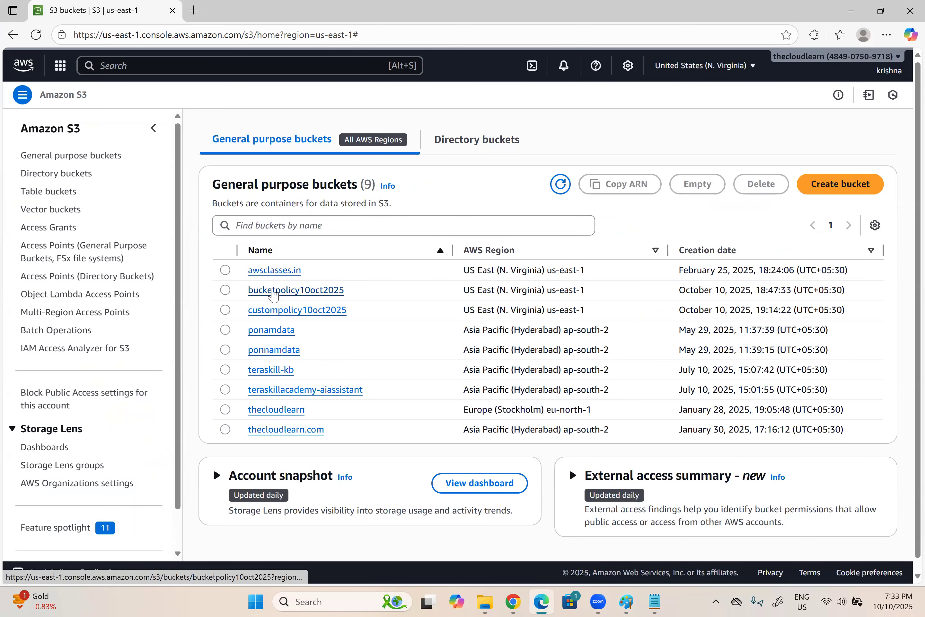
{"action": "left_click", "coordinate": [273, 291]}
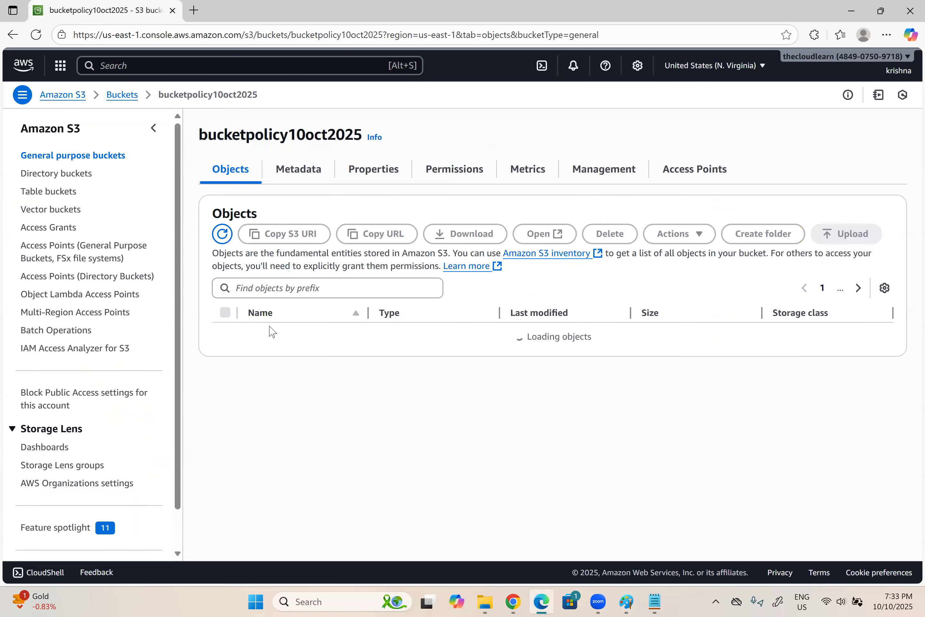
{"action": "left_click", "coordinate": [225, 334]}
{"action": "left_click", "coordinate": [545, 234]}
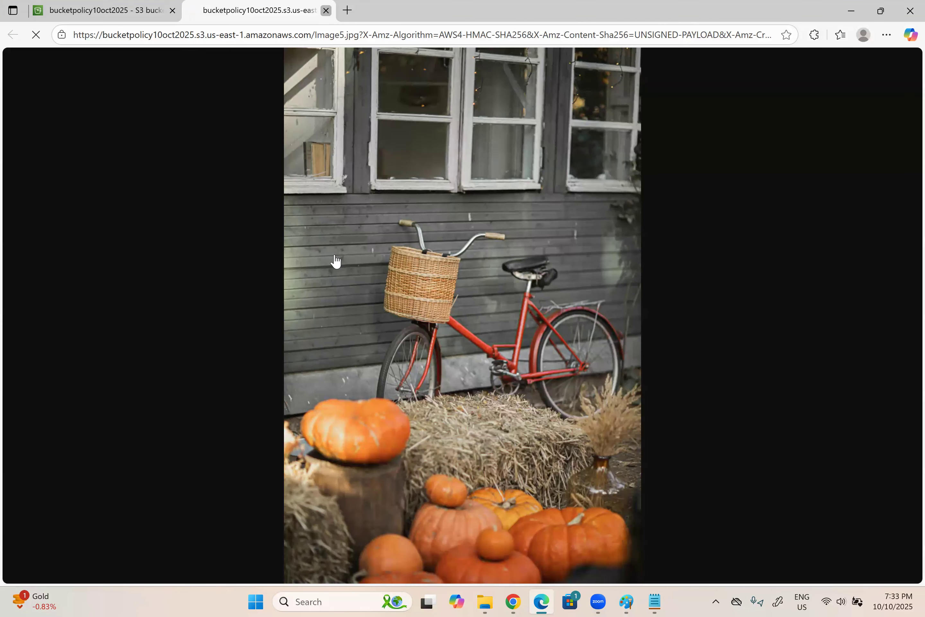
{"action": "key", "text": "ctrl+w"}
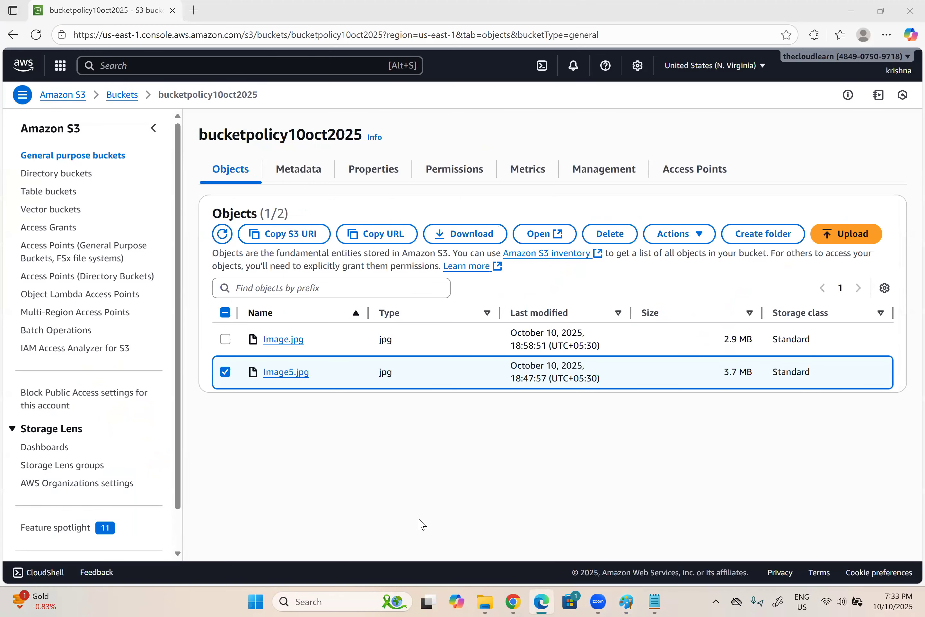
Switch to the Paint diagram, replace the "Read" label with "Upload" in blue and circle the first user in blue.
{"action": "left_click", "coordinate": [626, 601]}
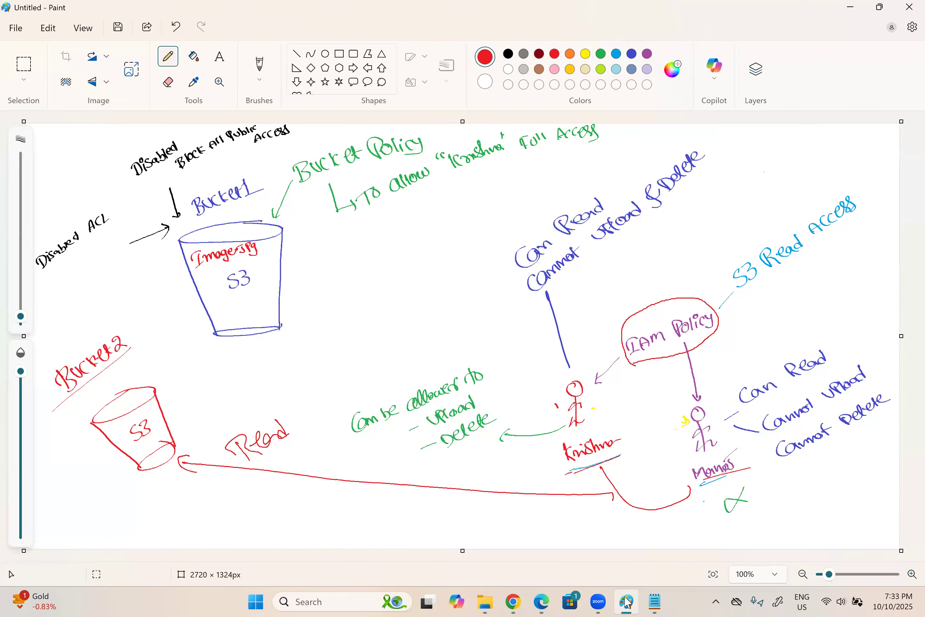
{"action": "left_click", "coordinate": [168, 82]}
{"action": "mouse_move", "coordinate": [271, 431]}
{"action": "left_mouse_down"}
{"action": "mouse_move", "coordinate": [233, 448]}
{"action": "mouse_move", "coordinate": [251, 437]}
{"action": "mouse_move", "coordinate": [306, 456]}
{"action": "left_mouse_up"}
{"action": "left_click", "coordinate": [168, 57]}
{"action": "left_click_drag", "start_coordinate": [314, 443], "coordinate": [316, 464]}
{"action": "left_click_drag", "start_coordinate": [327, 454], "coordinate": [326, 454]}
{"action": "left_click_drag", "start_coordinate": [343, 456], "coordinate": [347, 465]}
{"action": "left_click_drag", "start_coordinate": [355, 458], "coordinate": [361, 470]}
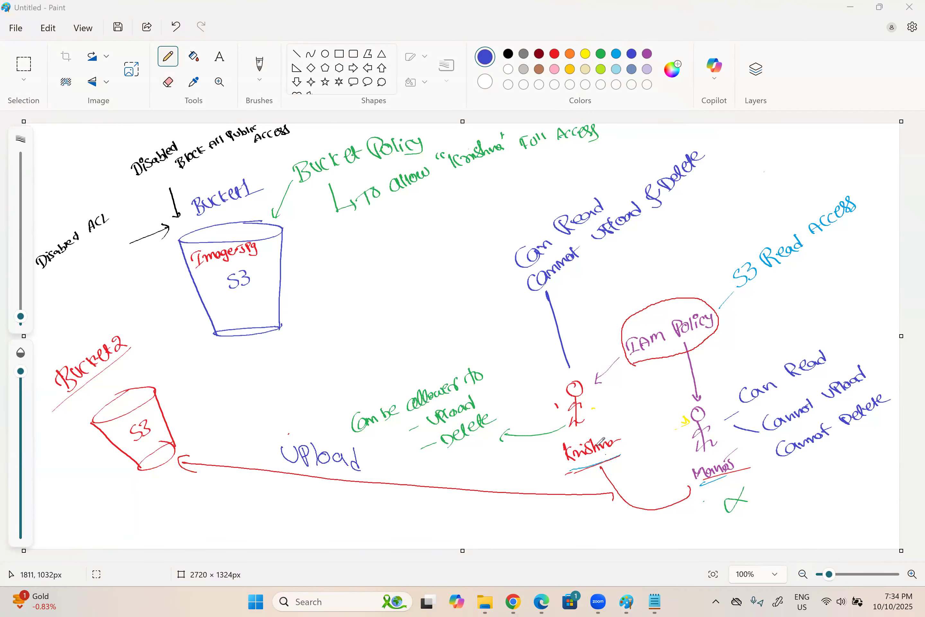
{"action": "mouse_move", "coordinate": [595, 370]}
{"action": "left_mouse_down"}
{"action": "mouse_move", "coordinate": [544, 426]}
{"action": "mouse_move", "coordinate": [626, 455]}
{"action": "mouse_move", "coordinate": [586, 370]}
{"action": "left_mouse_up"}
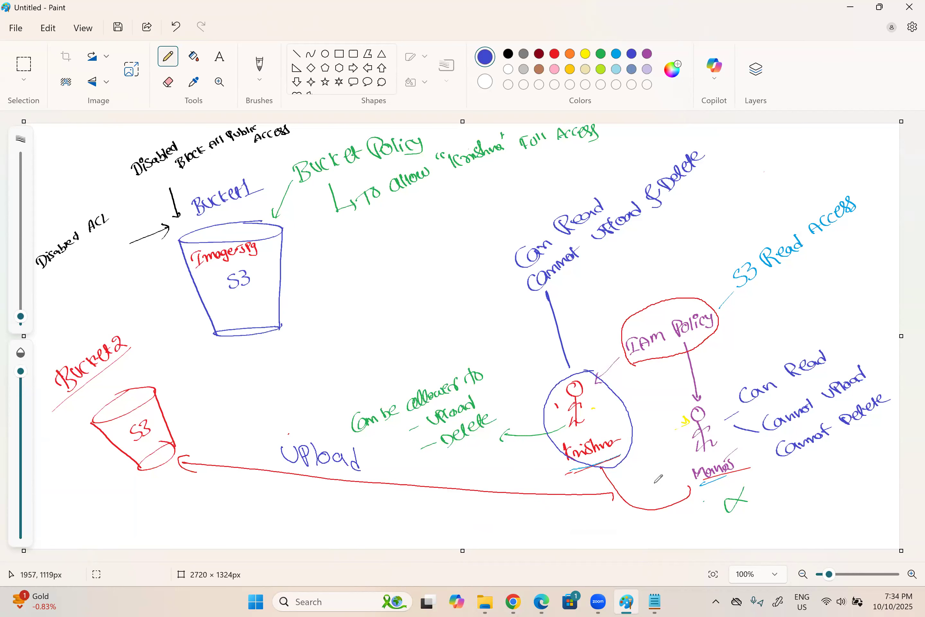
Switch to the browser and add Image3.jpg from Downloads to the upload list for bucketpolicy10oct2025.
{"action": "key", "text": "alt+Tab"}
{"action": "left_click", "coordinate": [325, 164]}
{"action": "scroll", "coordinate": [326, 165], "scroll_direction": "down", "scroll_amount": 5}
{"action": "left_click", "coordinate": [310, 85]}
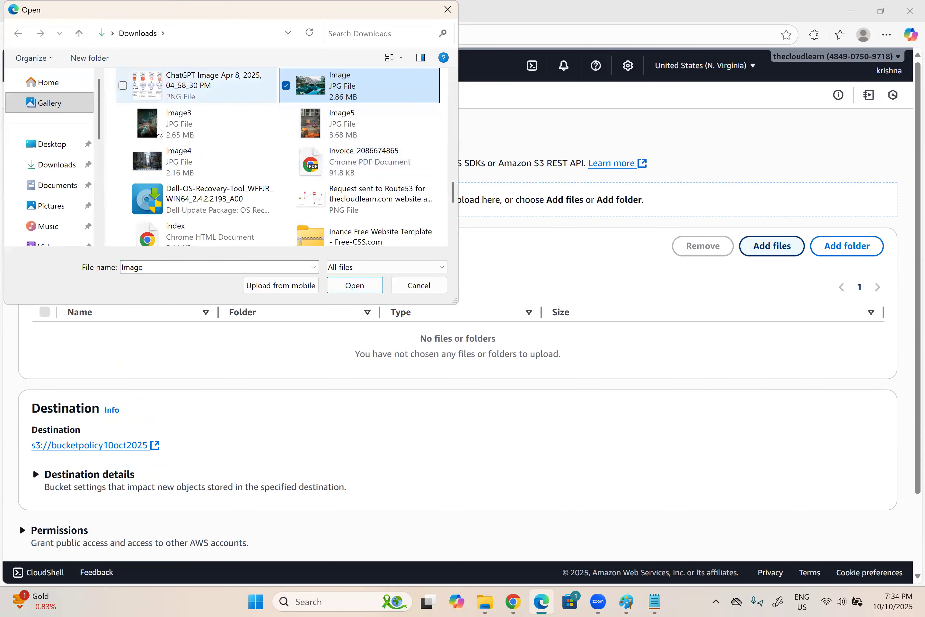
{"action": "double_click", "coordinate": [172, 127]}
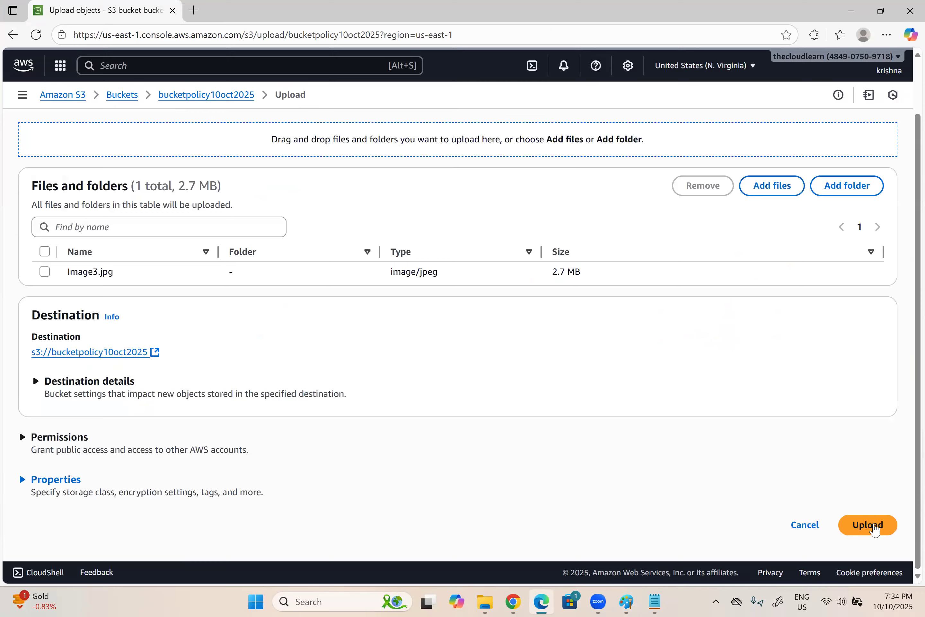
Upload Image3.jpg to bucketpolicy10oct2025, close the upload status and return to the bucket list.
{"action": "left_click", "coordinate": [868, 524]}
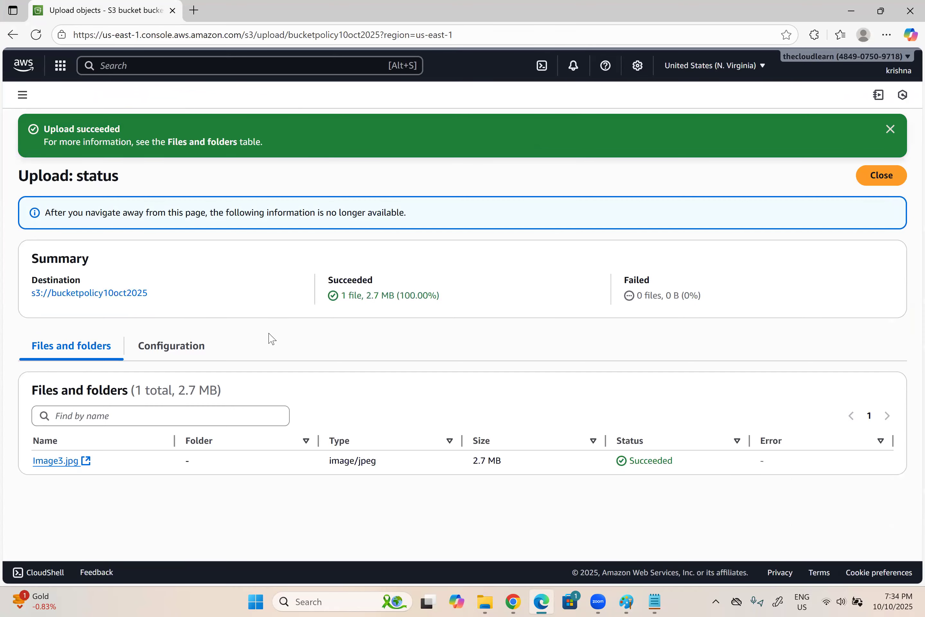
{"action": "left_click", "coordinate": [881, 176]}
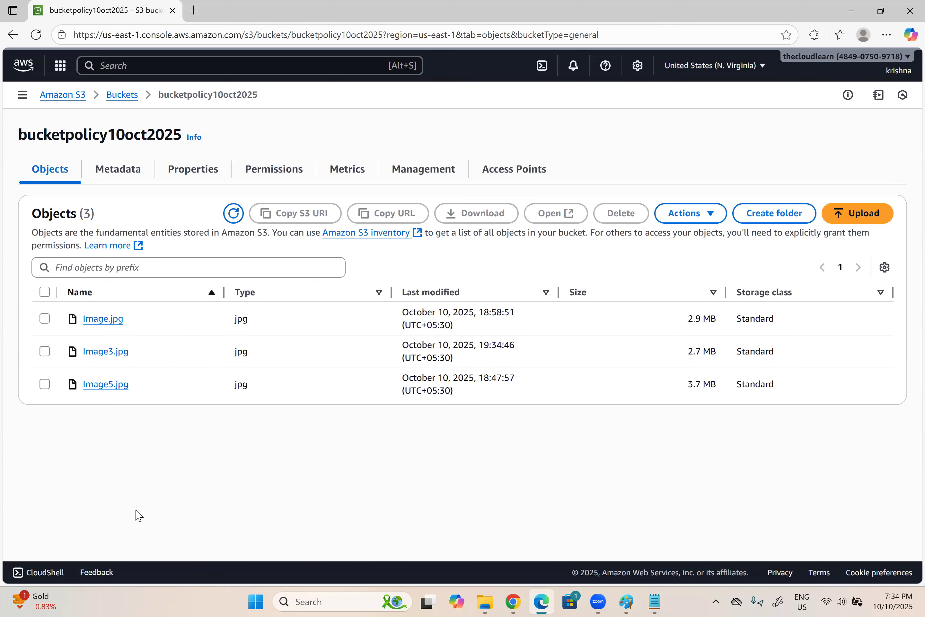
{"action": "left_click", "coordinate": [136, 104]}
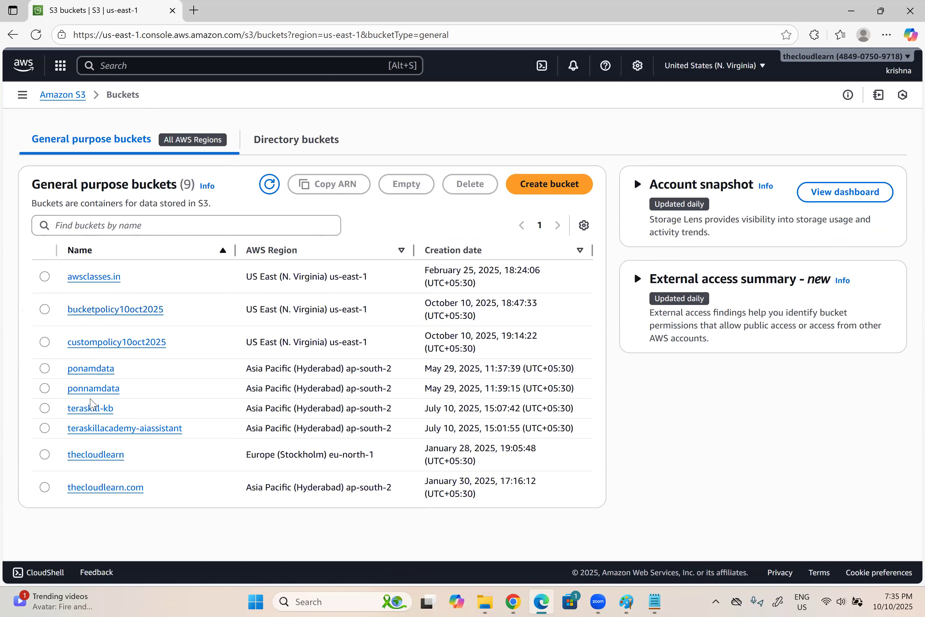
Look into the teraskill-kb bucket, and review the bucket policy under the permissions of bucketpolicy10oct2025.
{"action": "left_click", "coordinate": [84, 410]}
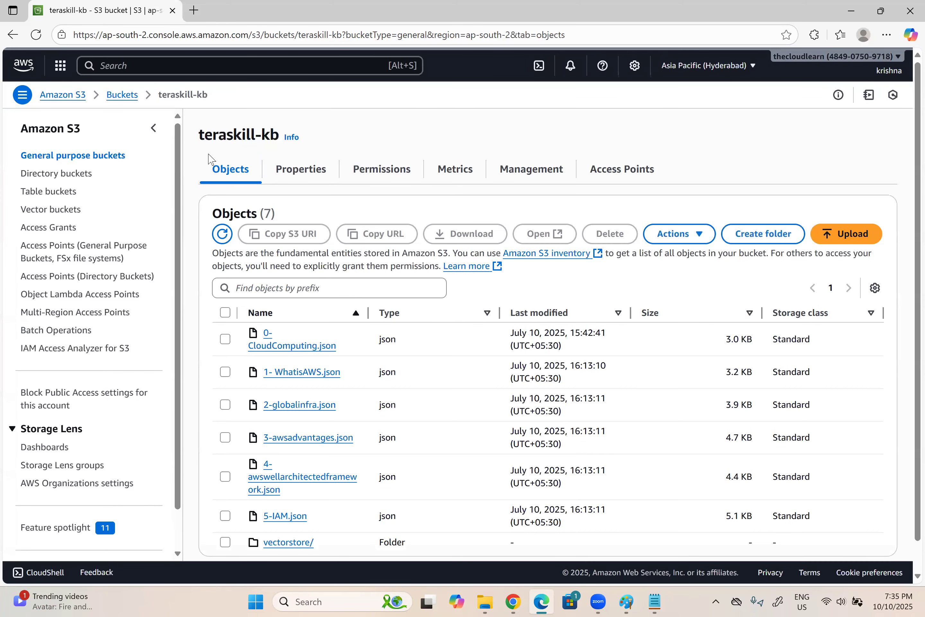
{"action": "left_click", "coordinate": [122, 95]}
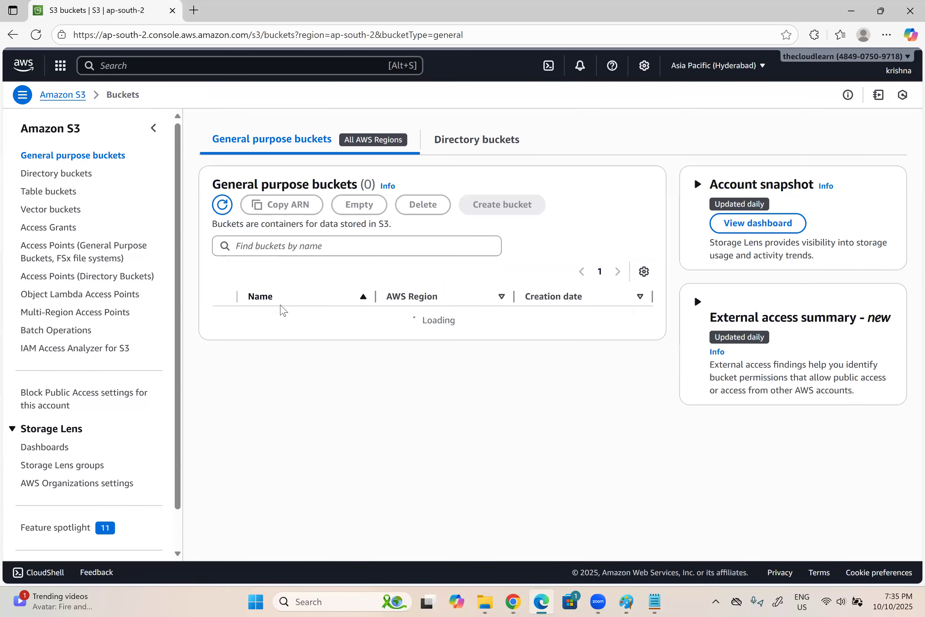
{"action": "left_click", "coordinate": [286, 290]}
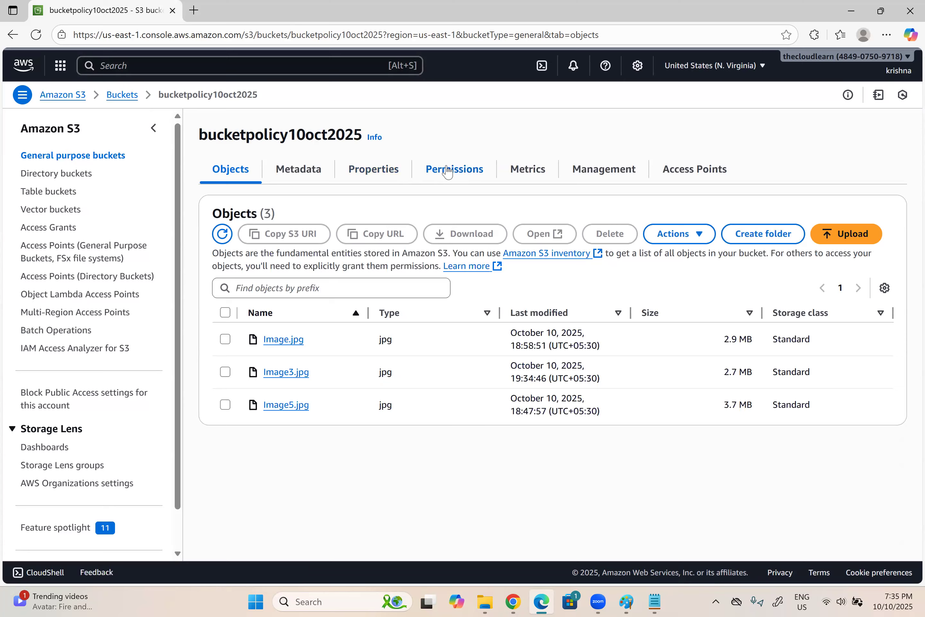
{"action": "left_click", "coordinate": [454, 169]}
{"action": "scroll", "coordinate": [278, 211], "scroll_direction": "down", "scroll_amount": 5}
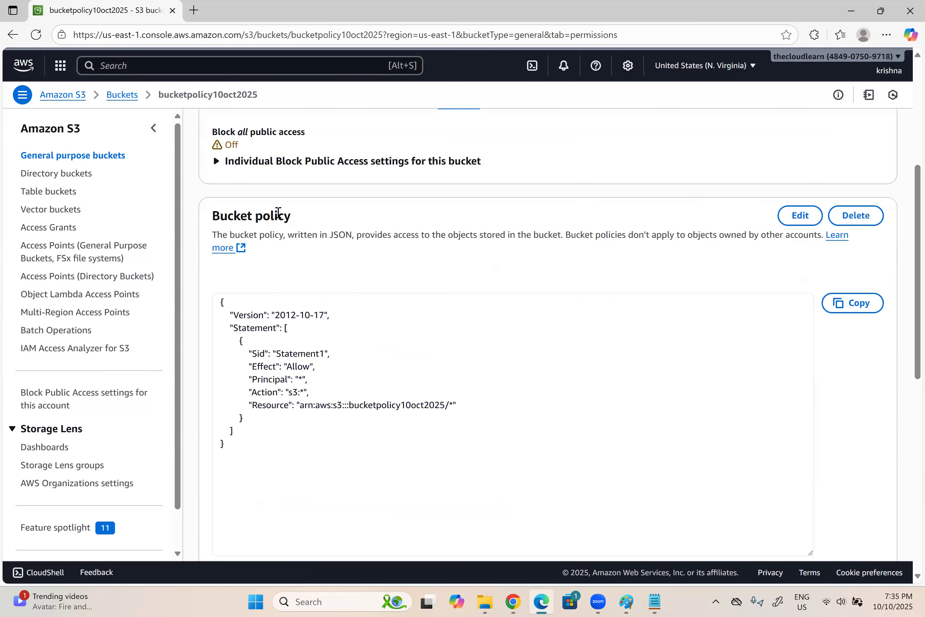
{"action": "mouse_move", "coordinate": [307, 379]}
{"action": "left_mouse_down"}
{"action": "mouse_move", "coordinate": [293, 379]}
{"action": "mouse_move", "coordinate": [306, 392]}
{"action": "left_mouse_up"}
Try to upload the Git and GitHub PNG file from Downloads to the ponnamdata bucket and return to the bucket list.
{"action": "left_click", "coordinate": [122, 95]}
{"action": "left_click", "coordinate": [251, 338]}
{"action": "left_click", "coordinate": [847, 234]}
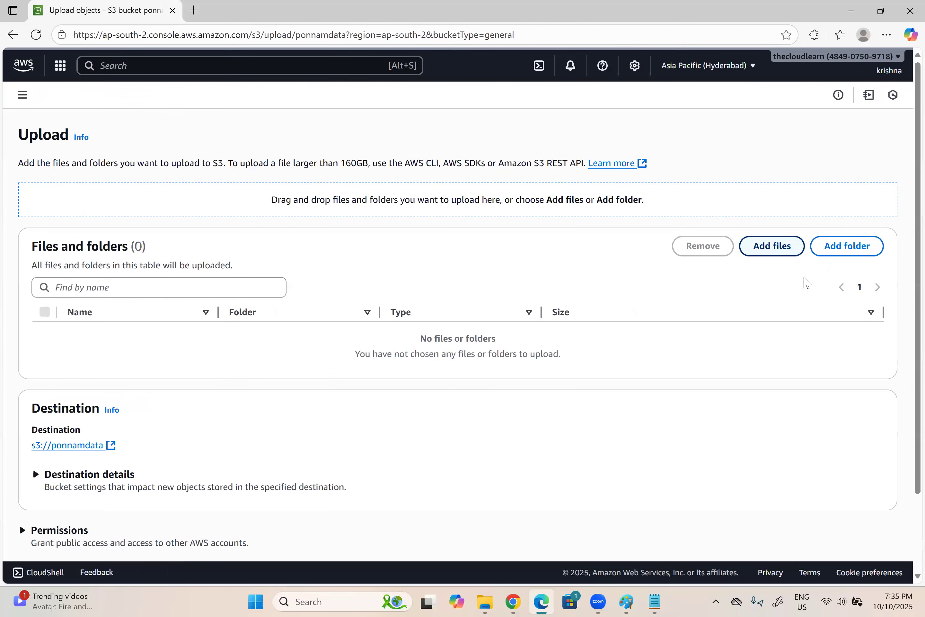
{"action": "left_click", "coordinate": [772, 246]}
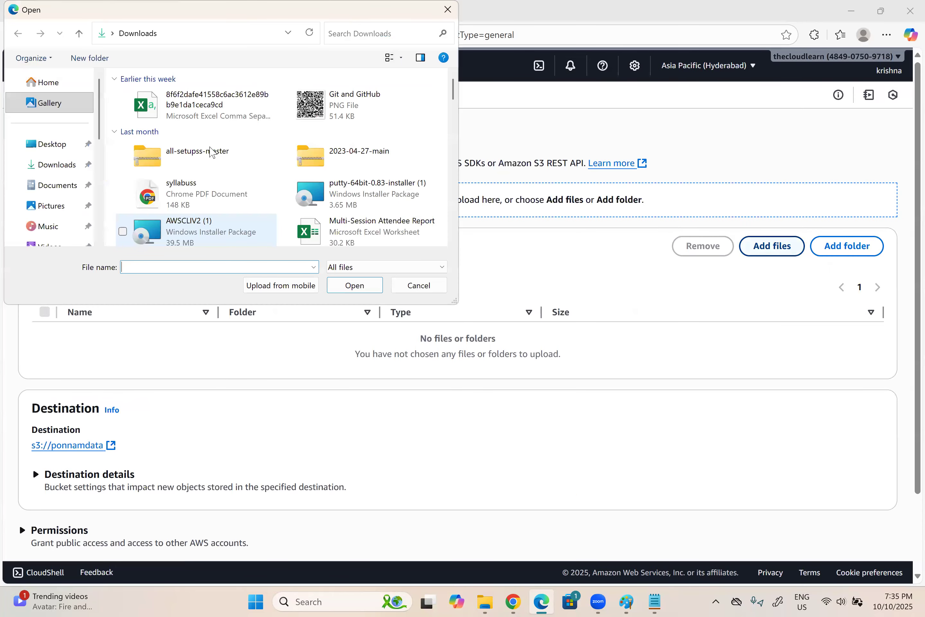
{"action": "double_click", "coordinate": [330, 107]}
{"action": "left_click", "coordinate": [184, 95]}
{"action": "left_click", "coordinate": [119, 94]}
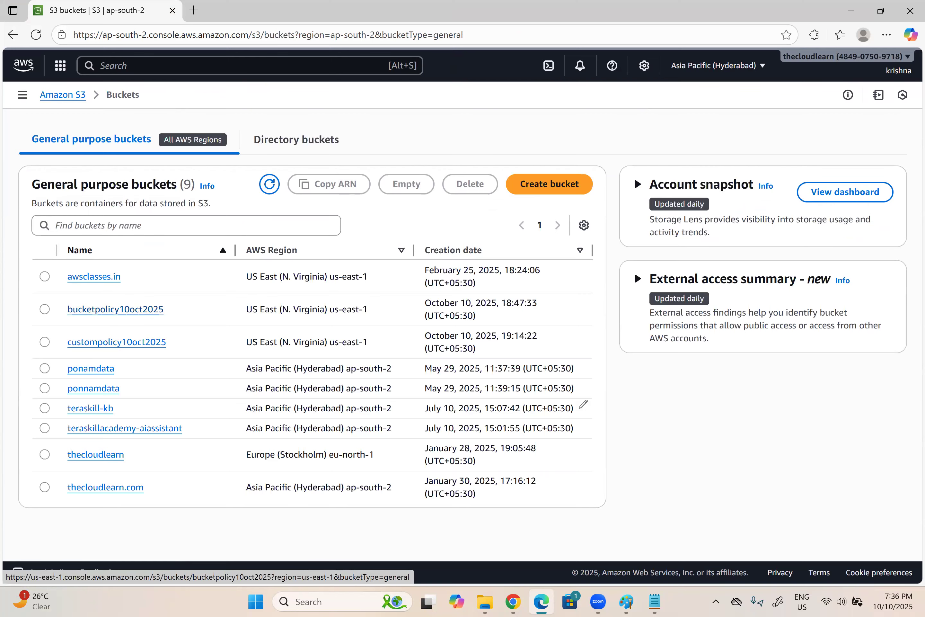
Switch to the Paint diagram and add a blue "S3 Upload" label with an arrow pointing to the circled "IAM Policy".
{"action": "key", "text": "alt+Tab"}
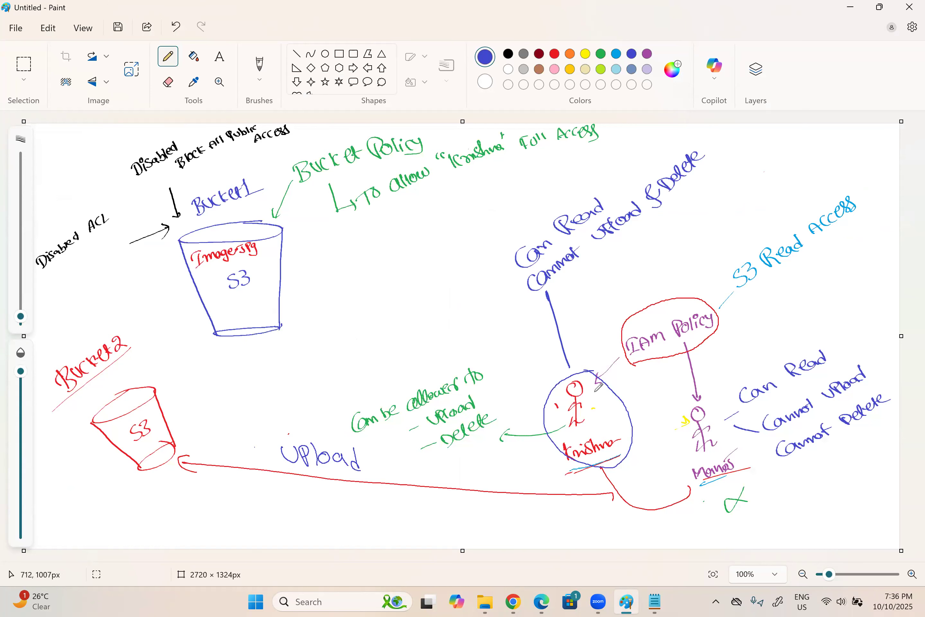
{"action": "left_click_drag", "start_coordinate": [753, 315], "coordinate": [721, 322]}
{"action": "left_click_drag", "start_coordinate": [737, 315], "coordinate": [740, 332]}
{"action": "mouse_move", "coordinate": [772, 297]}
{"action": "left_mouse_down"}
{"action": "mouse_move", "coordinate": [761, 307]}
{"action": "mouse_move", "coordinate": [820, 276]}
{"action": "left_mouse_up"}
{"action": "mouse_move", "coordinate": [828, 270]}
{"action": "left_mouse_down"}
{"action": "mouse_move", "coordinate": [871, 250]}
{"action": "mouse_move", "coordinate": [859, 259]}
{"action": "left_mouse_up"}
{"action": "left_click_drag", "start_coordinate": [753, 334], "coordinate": [762, 332]}
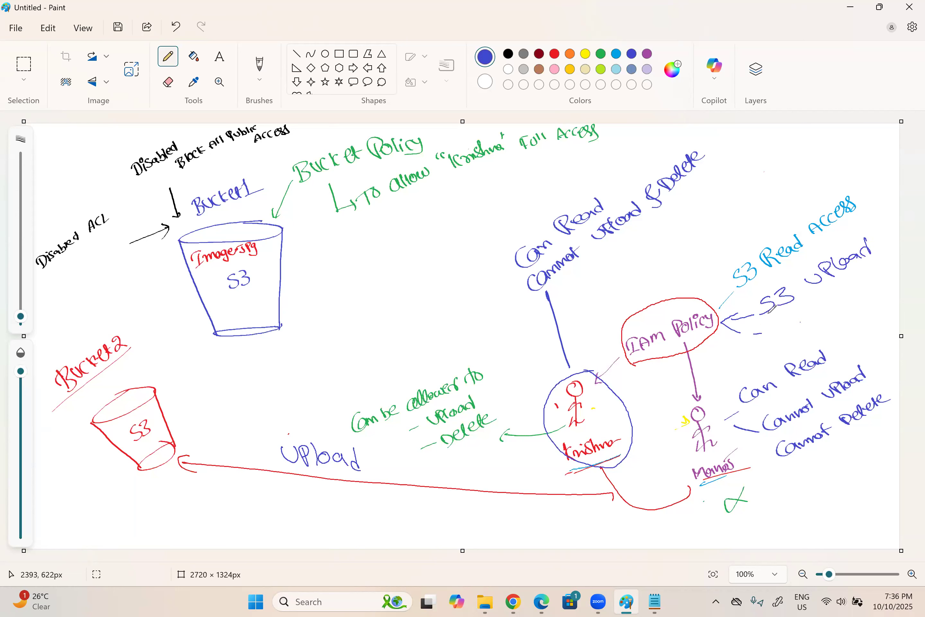
Write "Delete" in blue below the "S3 Upload" label and bracket the read, upload and delete labels together.
{"action": "left_click_drag", "start_coordinate": [828, 303], "coordinate": [835, 312]}
{"action": "left_click_drag", "start_coordinate": [841, 304], "coordinate": [856, 299]}
{"action": "left_click_drag", "start_coordinate": [857, 296], "coordinate": [870, 288]}
{"action": "left_click_drag", "start_coordinate": [864, 290], "coordinate": [881, 283]}
{"action": "left_click_drag", "start_coordinate": [843, 186], "coordinate": [875, 296]}
Cross out the green "Bucket Policy" label and its access note above Bucket1 in blue.
{"action": "left_click_drag", "start_coordinate": [380, 134], "coordinate": [355, 212]}
{"action": "left_click_drag", "start_coordinate": [330, 176], "coordinate": [428, 175]}
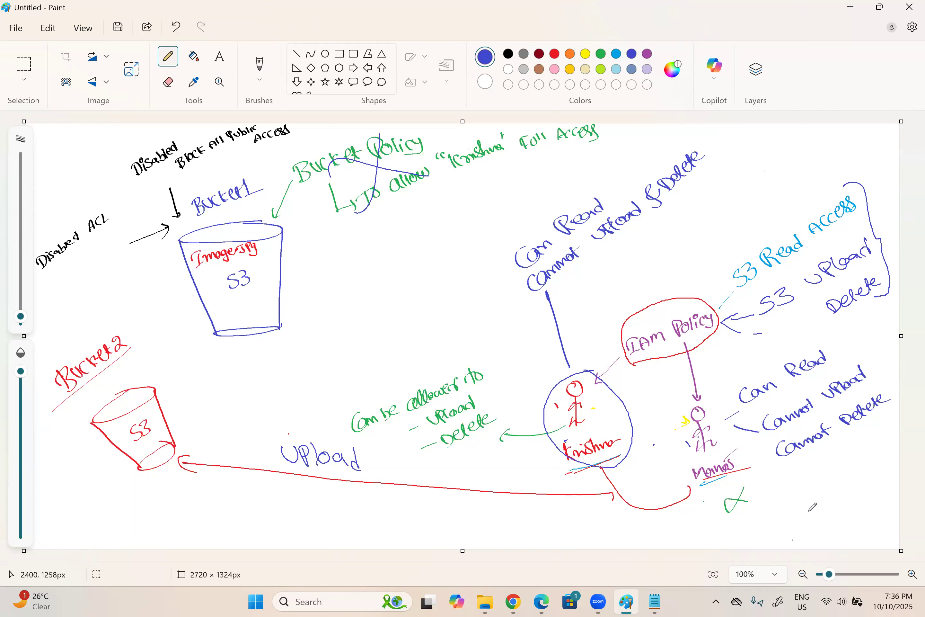
{"action": "left_click", "coordinate": [501, 461]}
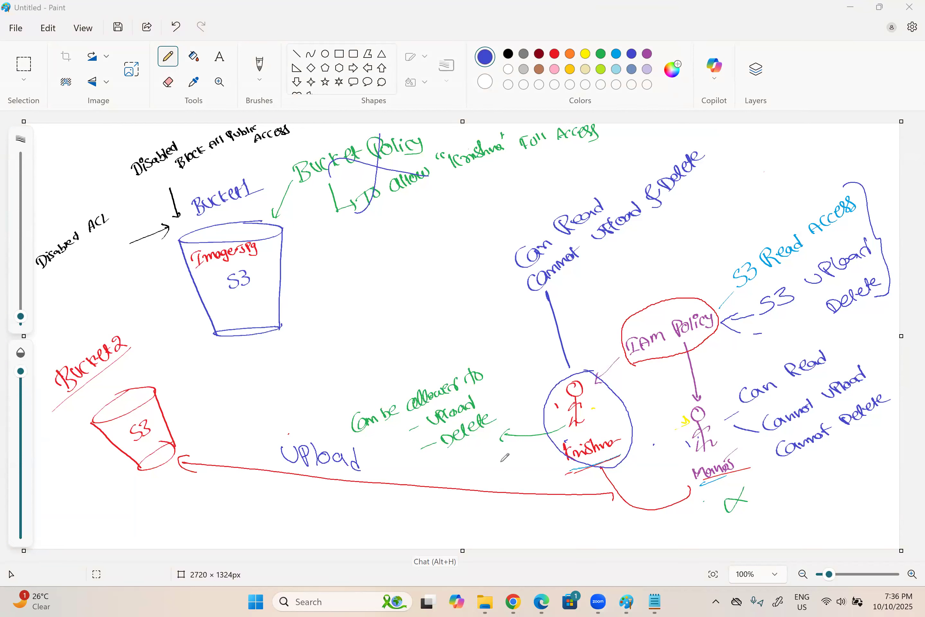